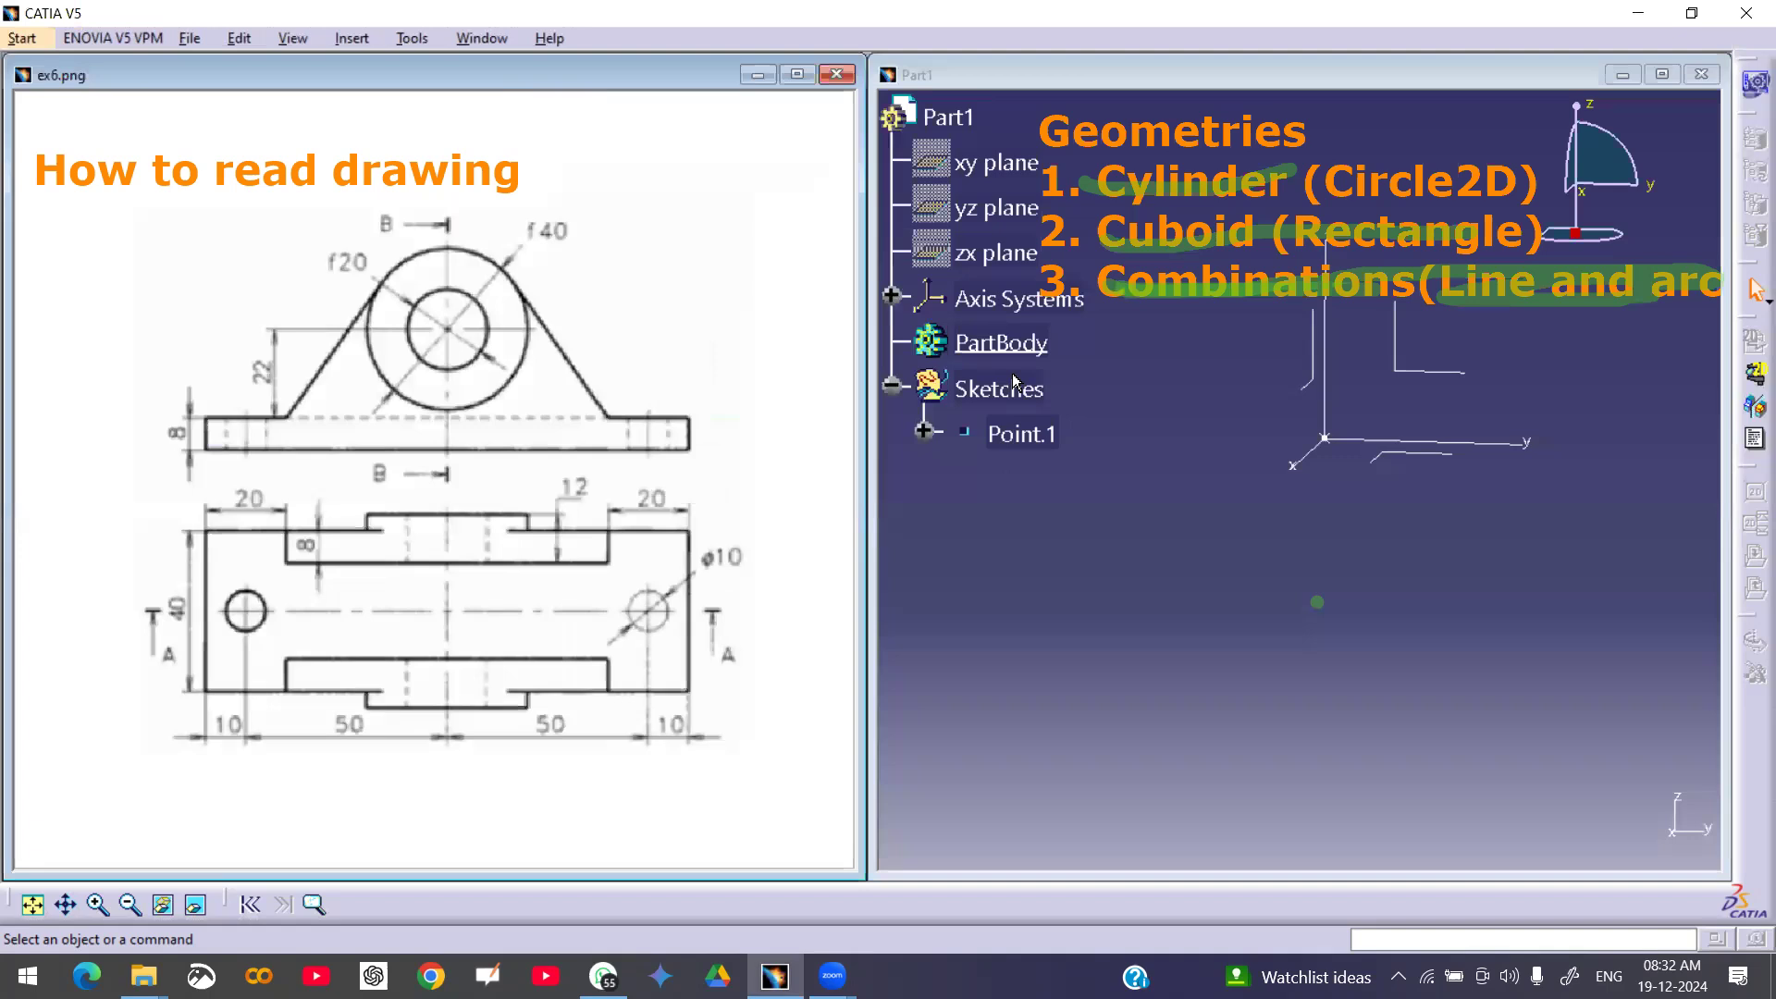
- Move the Geometries text annotation below the reference drawing and erase the green pen marks
mouse_move(1297, 152)
mouse_down()
mouse_move(1103, 246)
mouse_move(567, 187)
mouse_move(419, 332)
mouse_move(409, 614)
mouse_move(292, 780)
mouse_up()
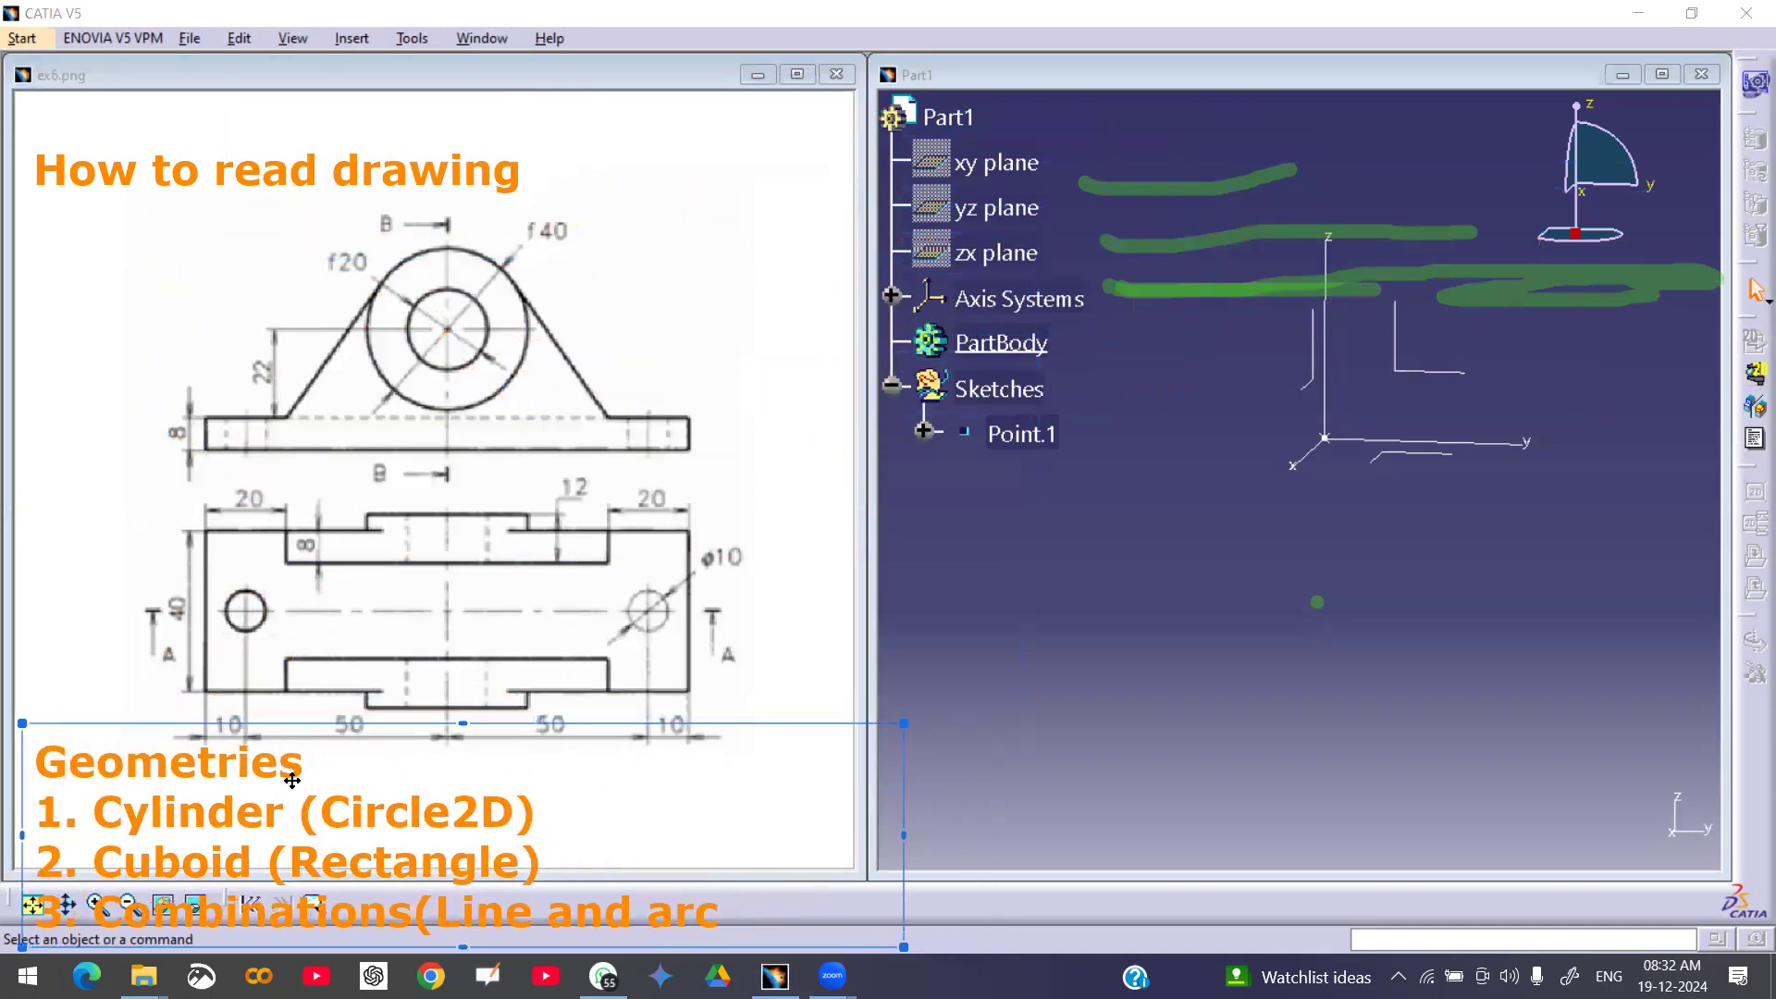
click(1063, 470)
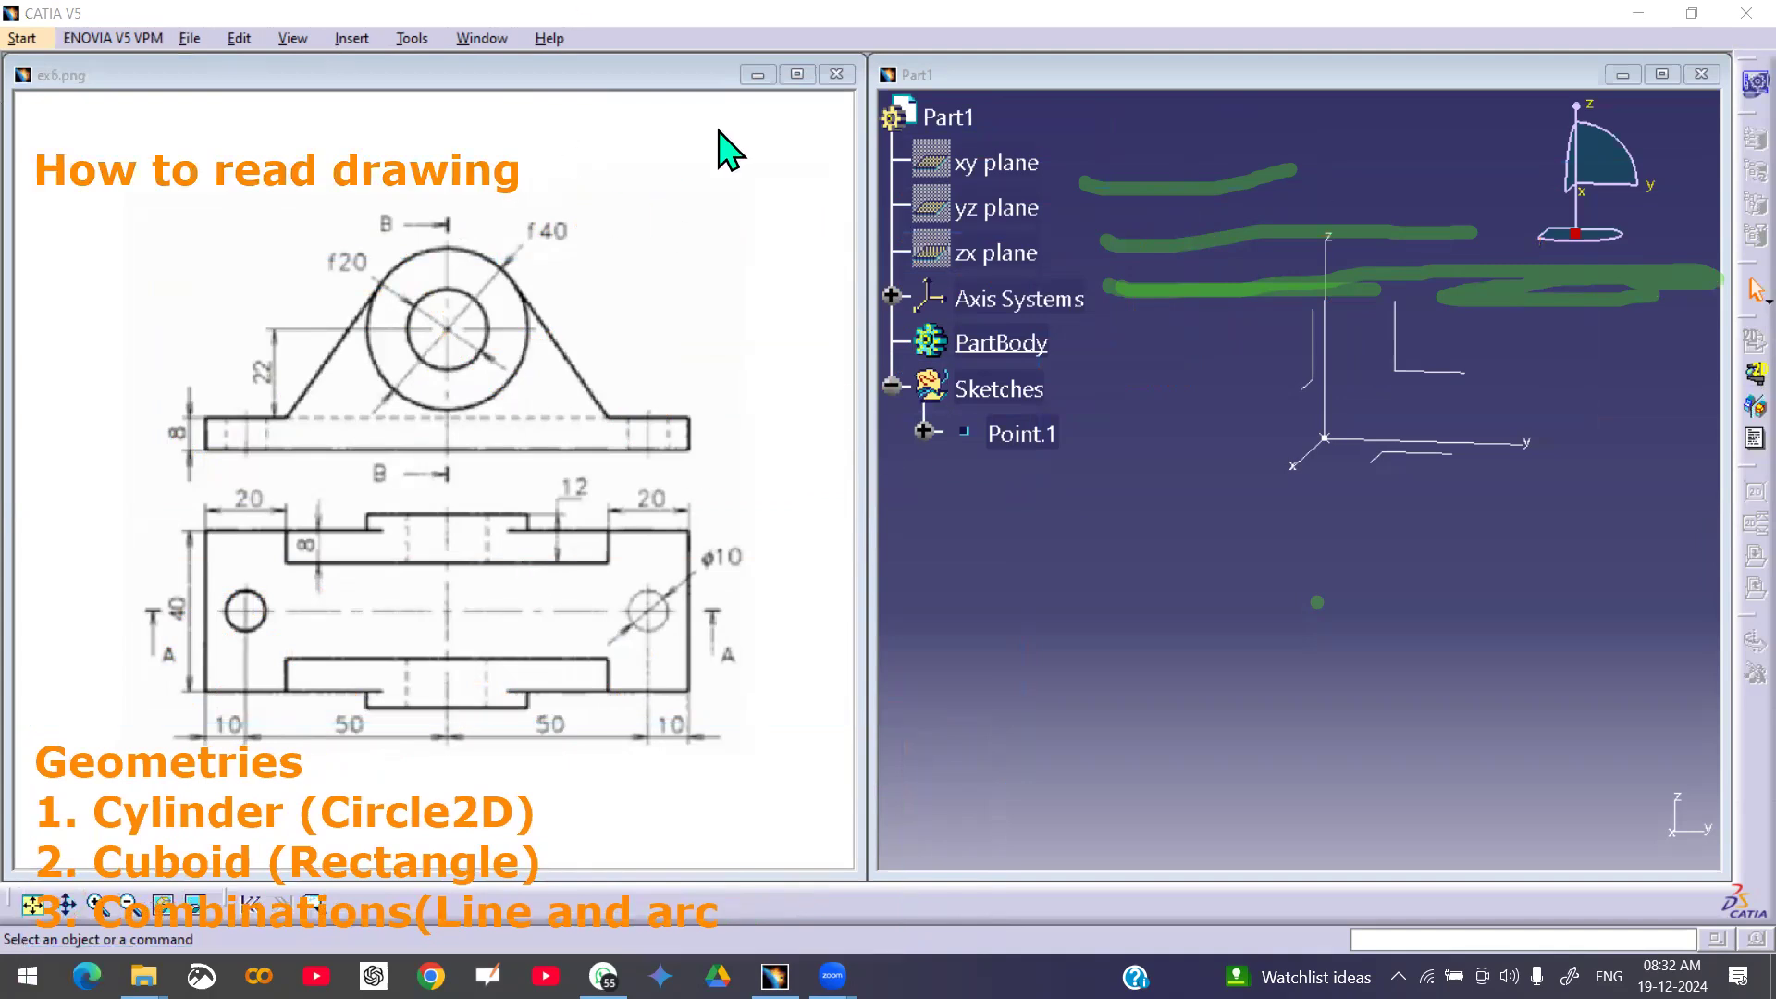
click(1340, 145)
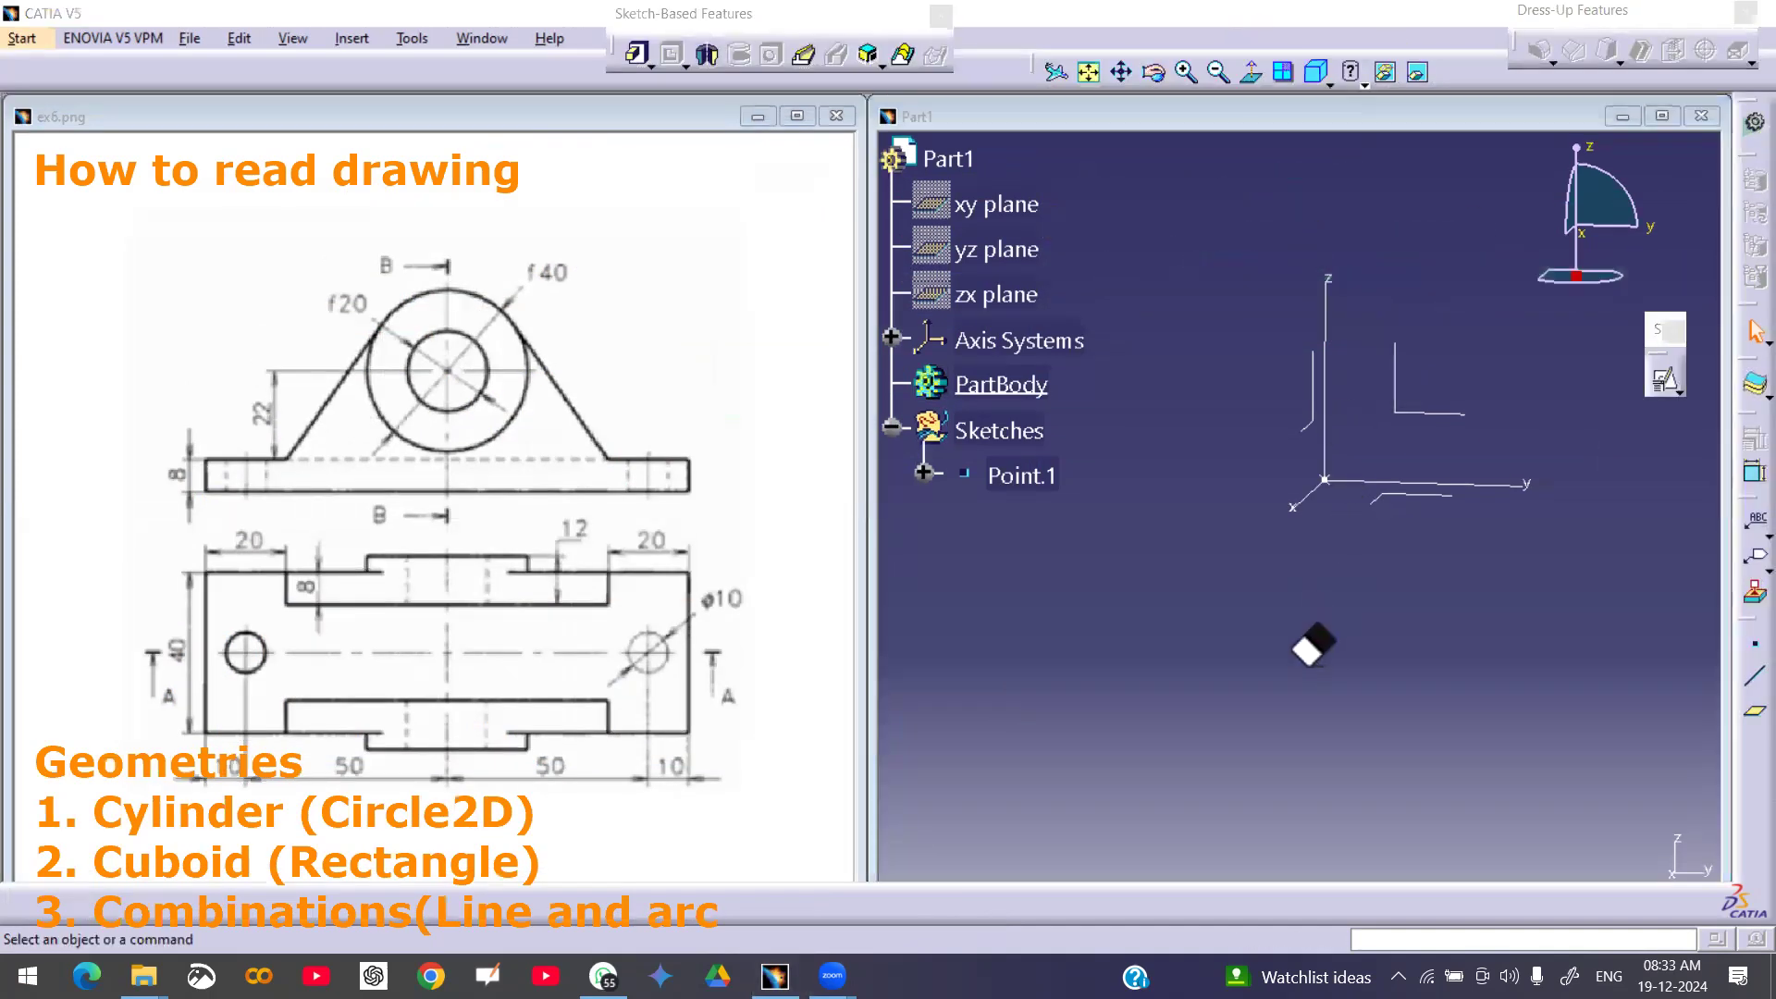
click(1317, 605)
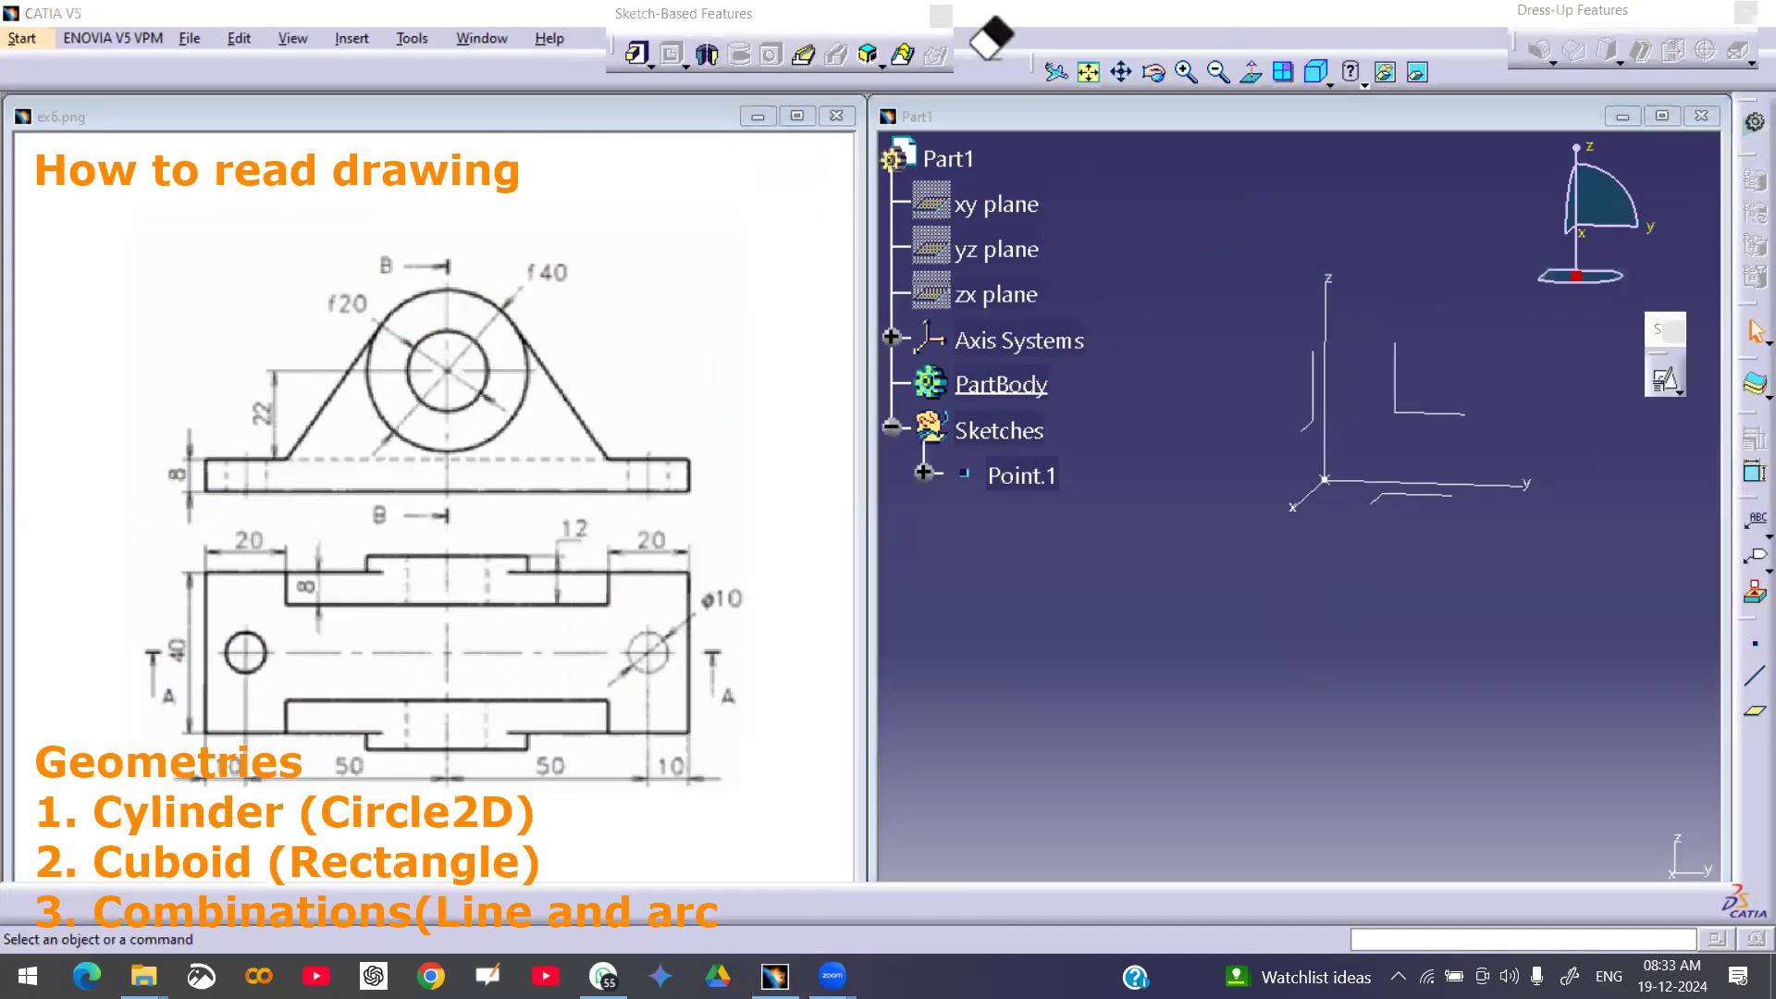
- Narrow the ex6.png window, refit the drawing inside it, and widen the Part1 window to fill the freed space
click(839, 575)
drag(840, 574, 672, 529)
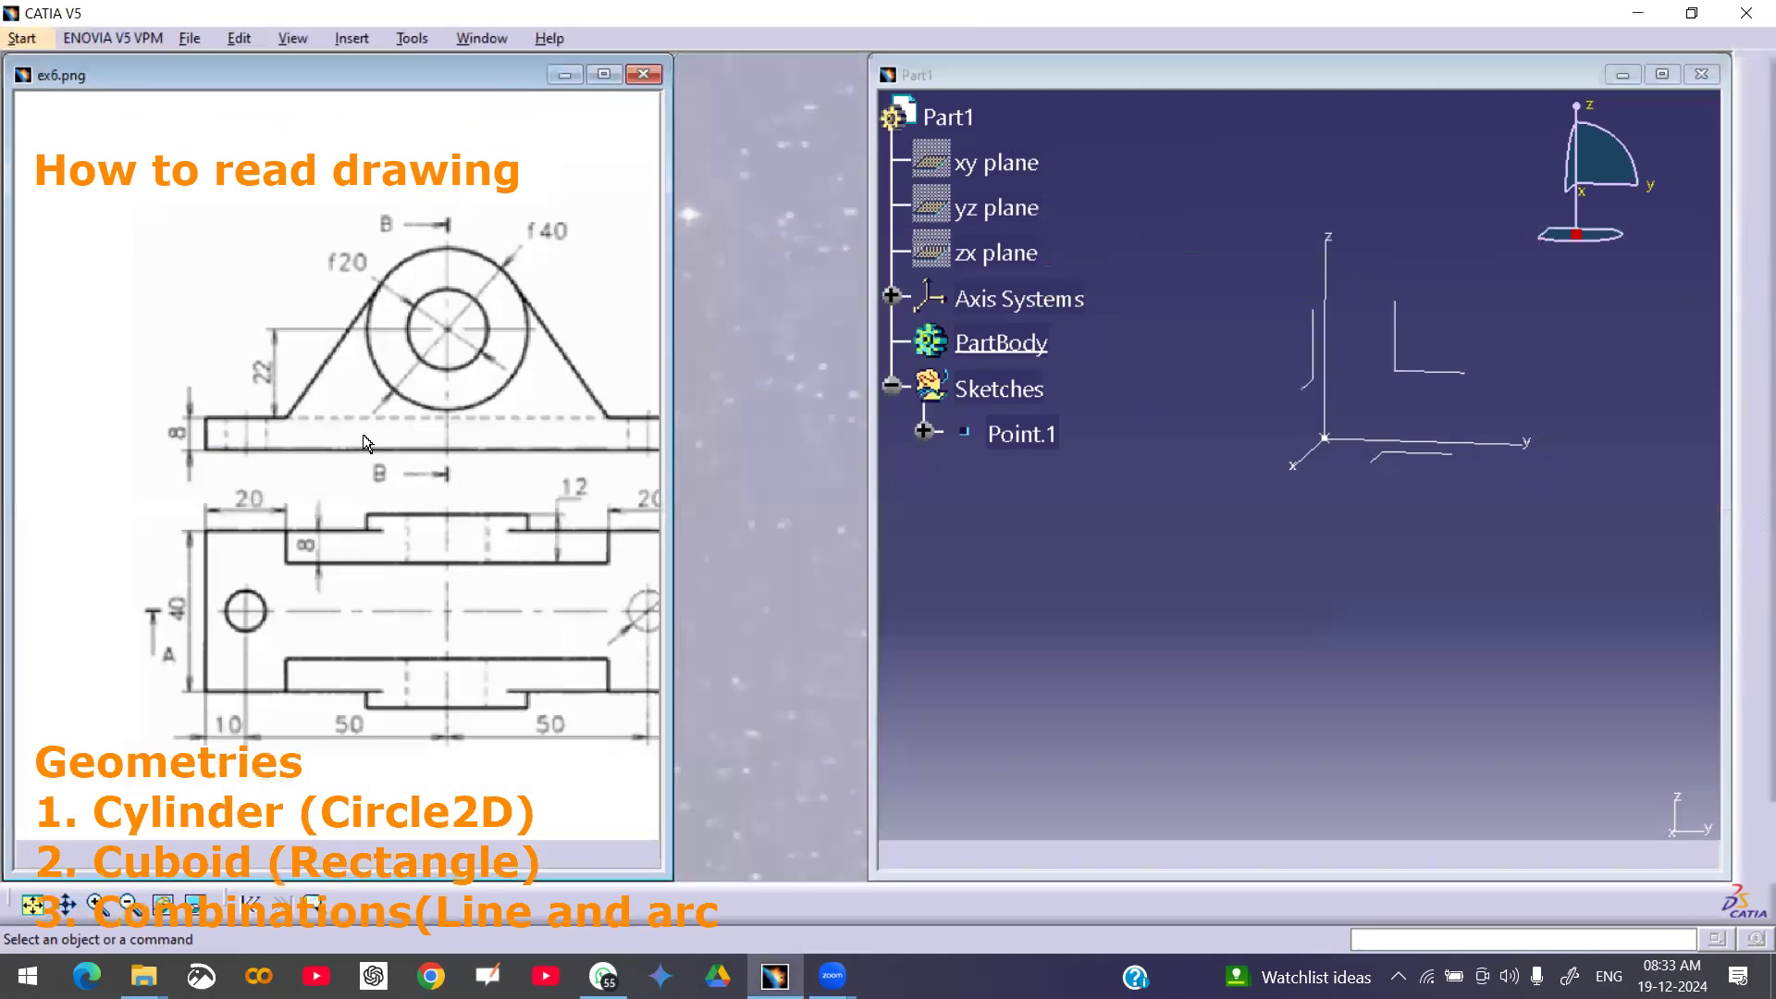
mouse_move(385, 460)
middle_down()
mouse_move(397, 492)
mouse_move(370, 476)
mouse_move(389, 426)
mouse_move(399, 458)
mouse_move(377, 424)
middle_up()
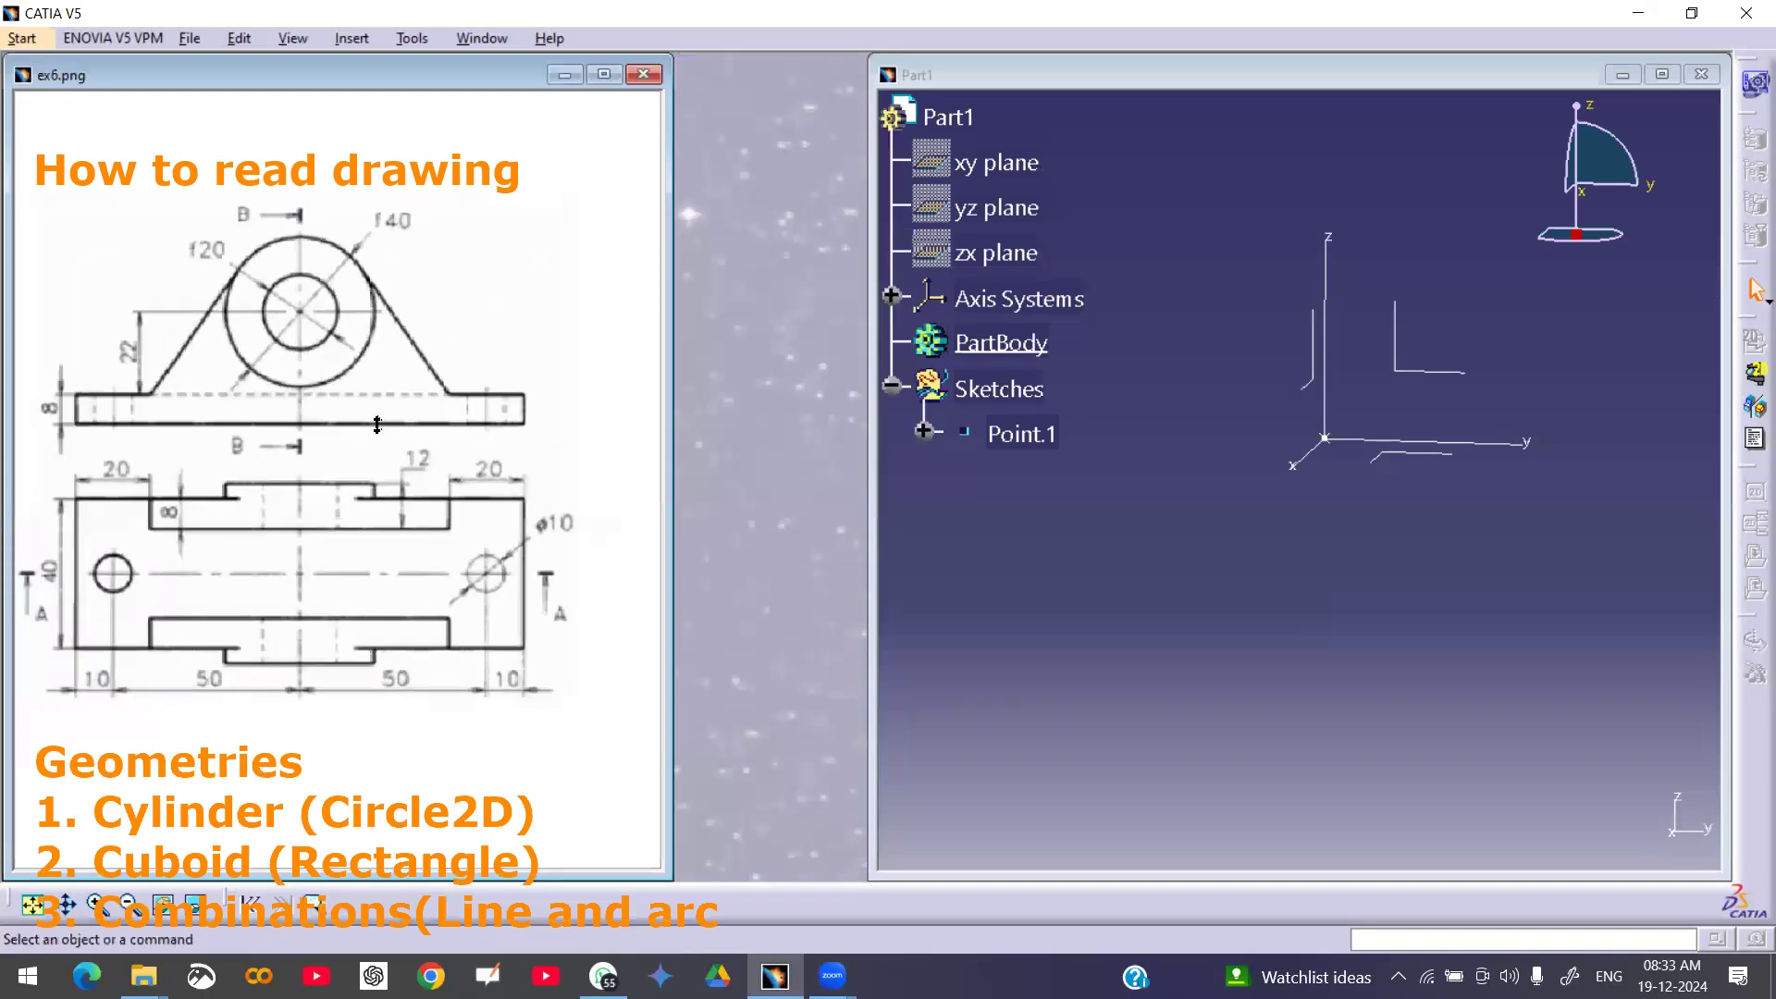
drag(670, 542, 585, 542)
middle_drag(331, 490, 359, 490)
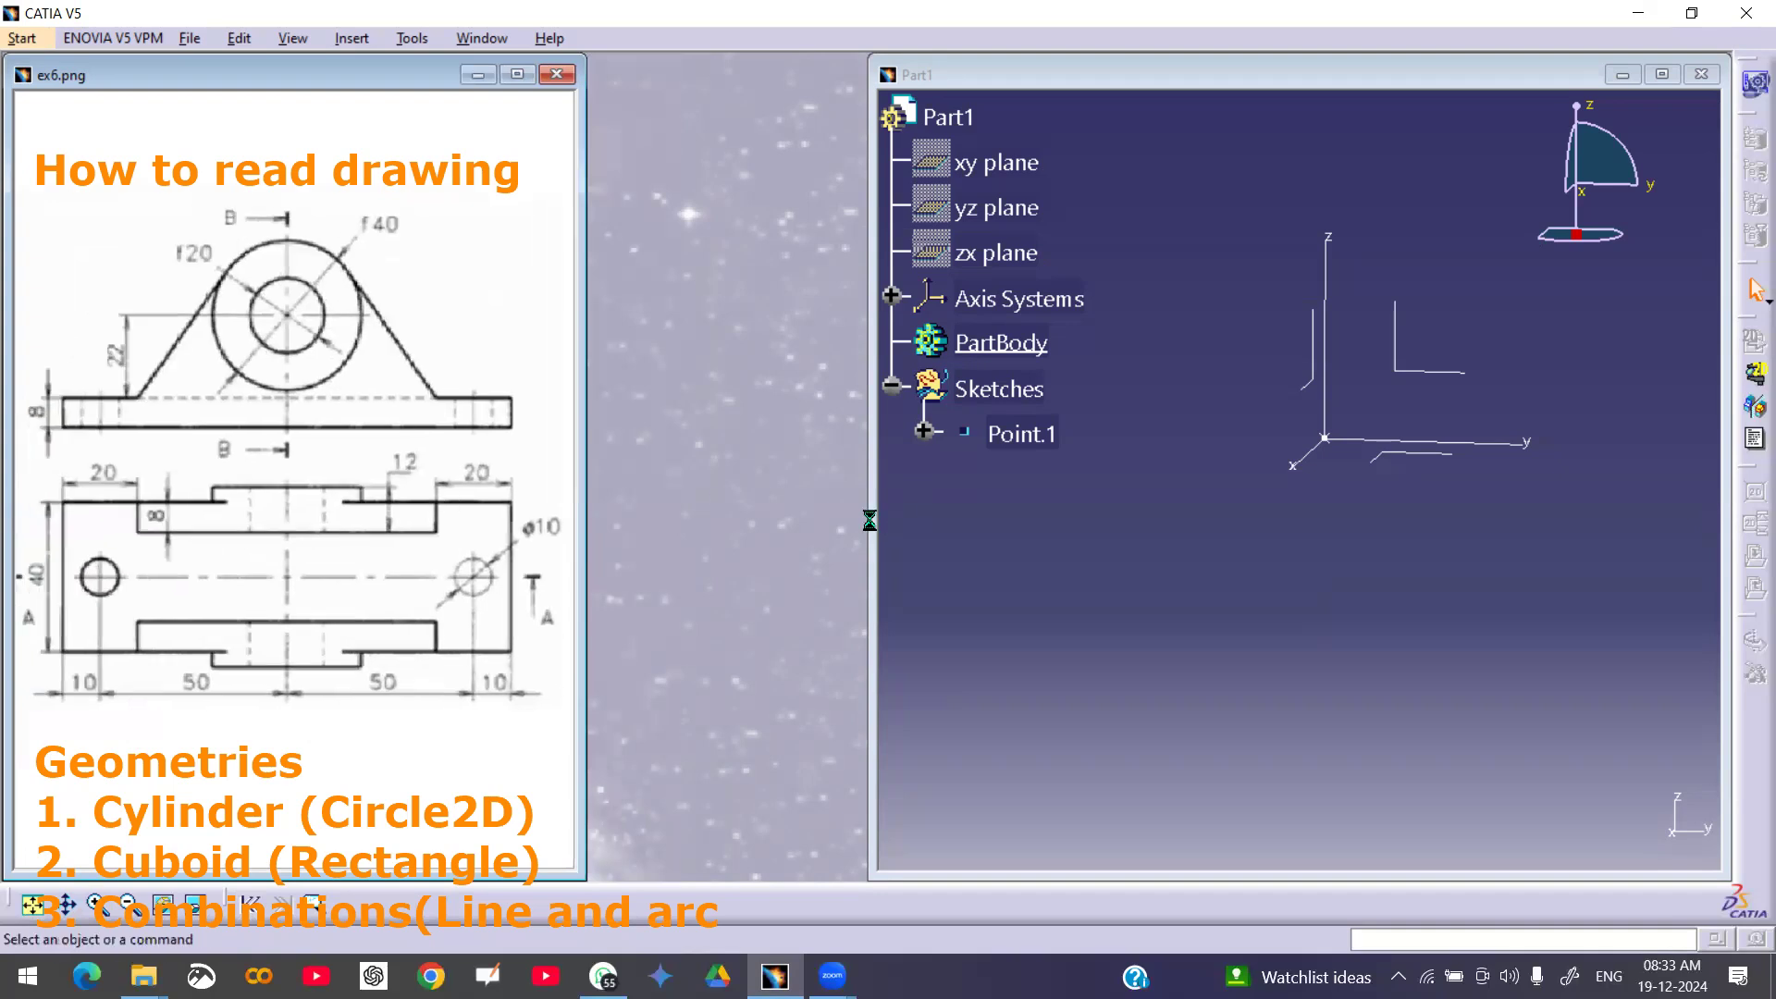
drag(869, 520, 595, 519)
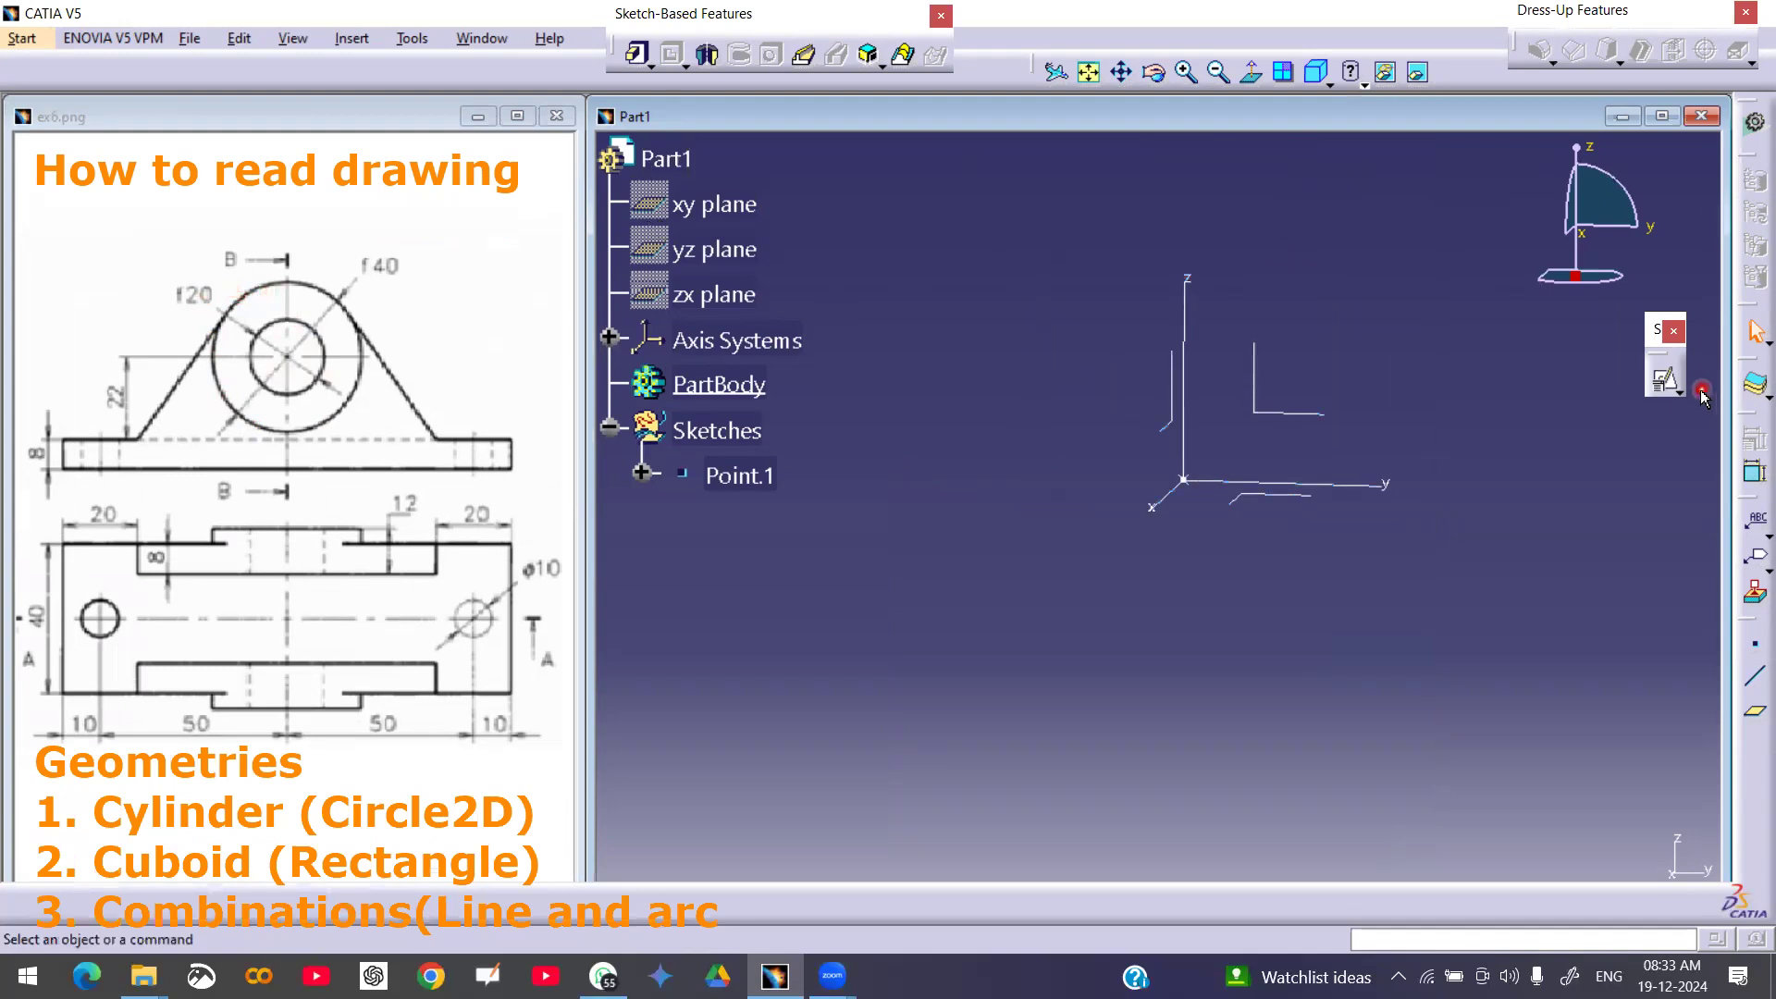
click(1664, 385)
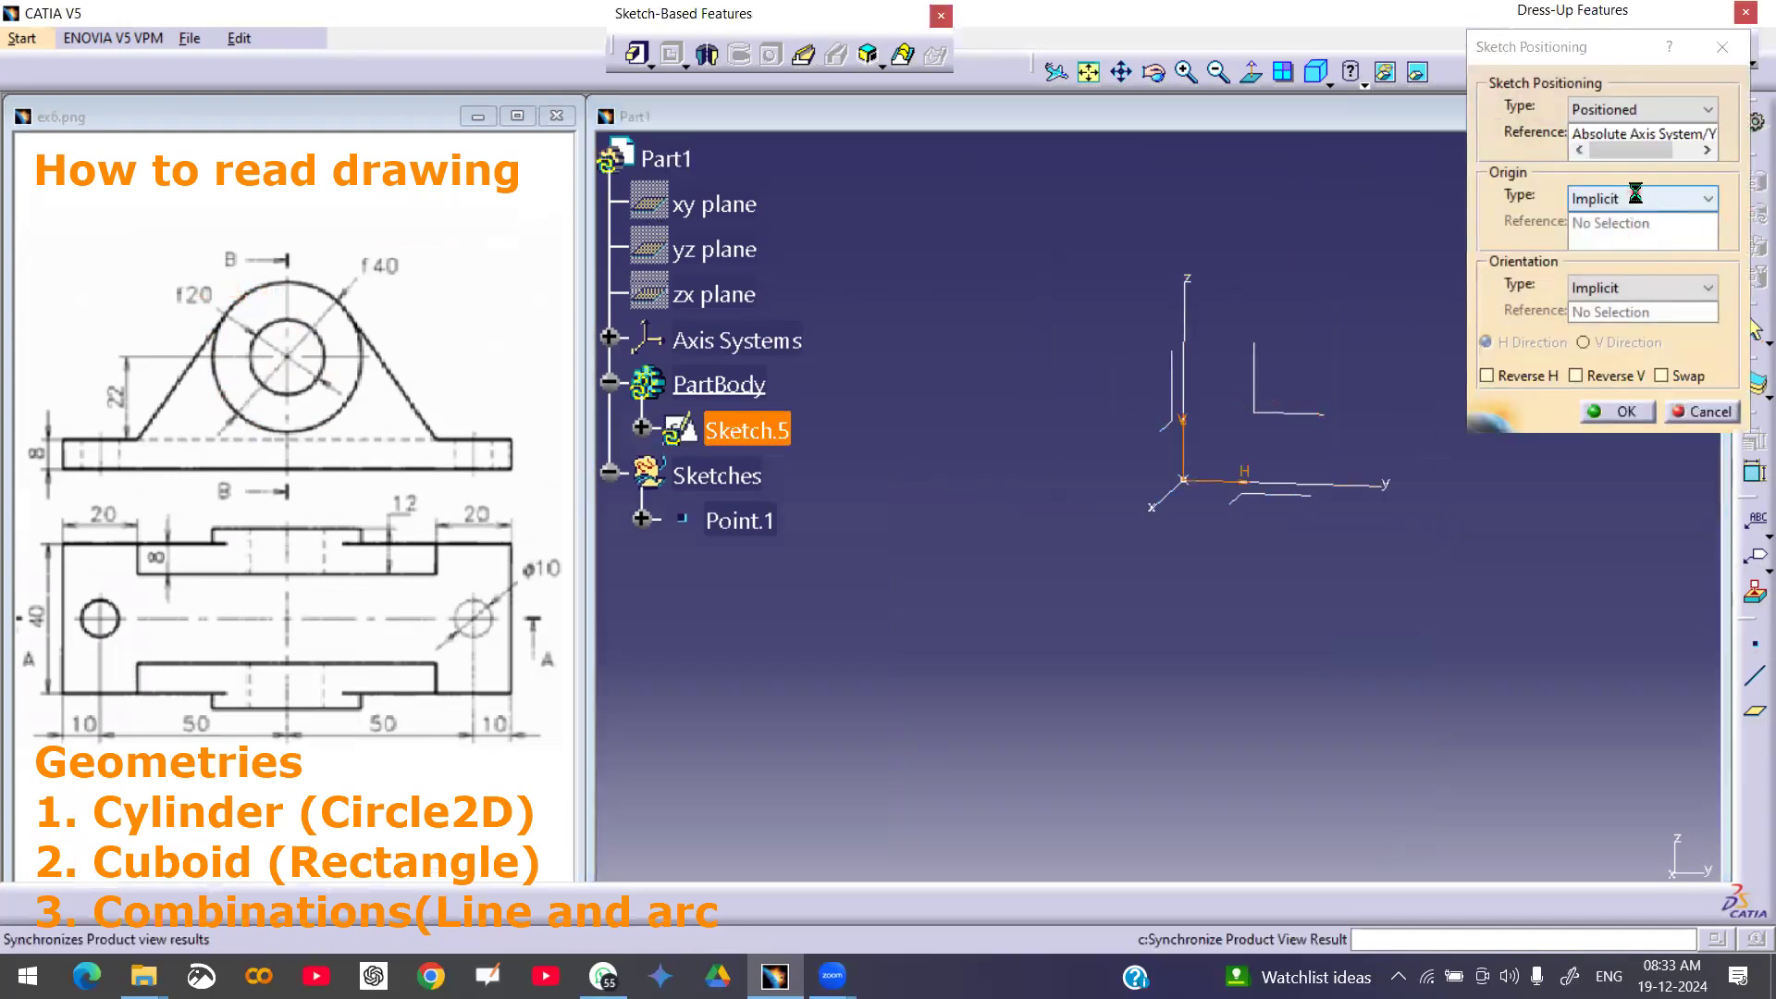
click(1640, 198)
click(1626, 248)
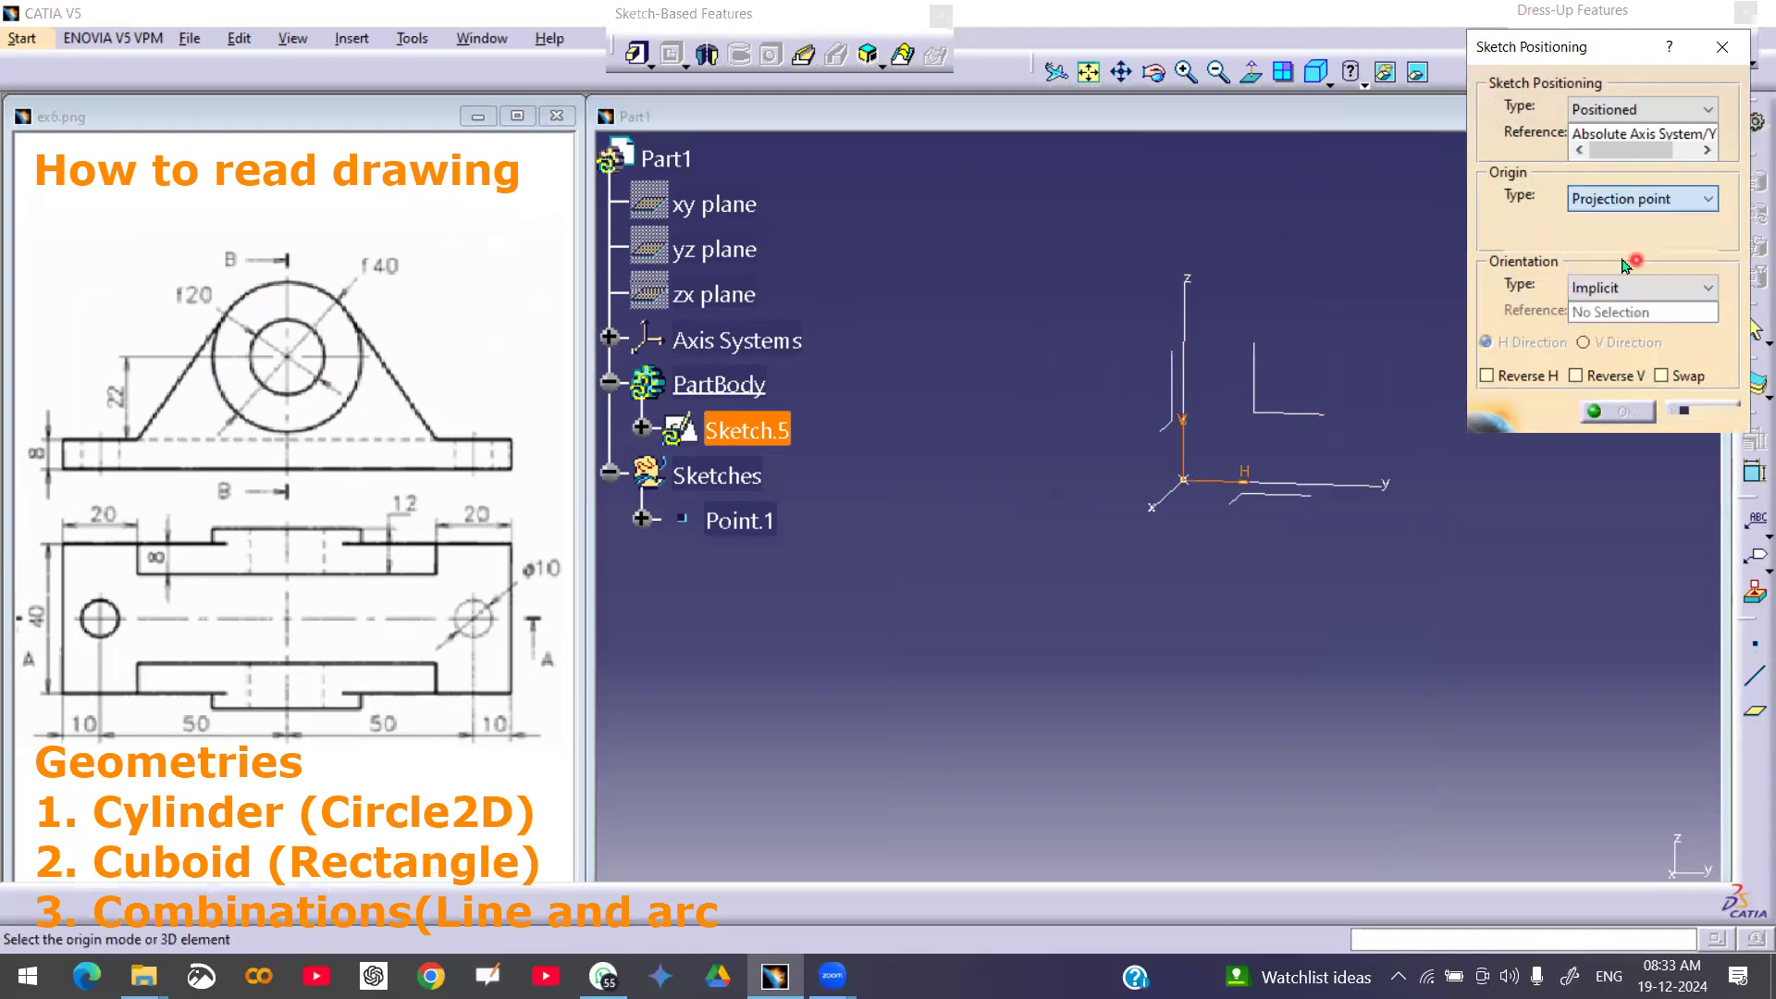
click(740, 520)
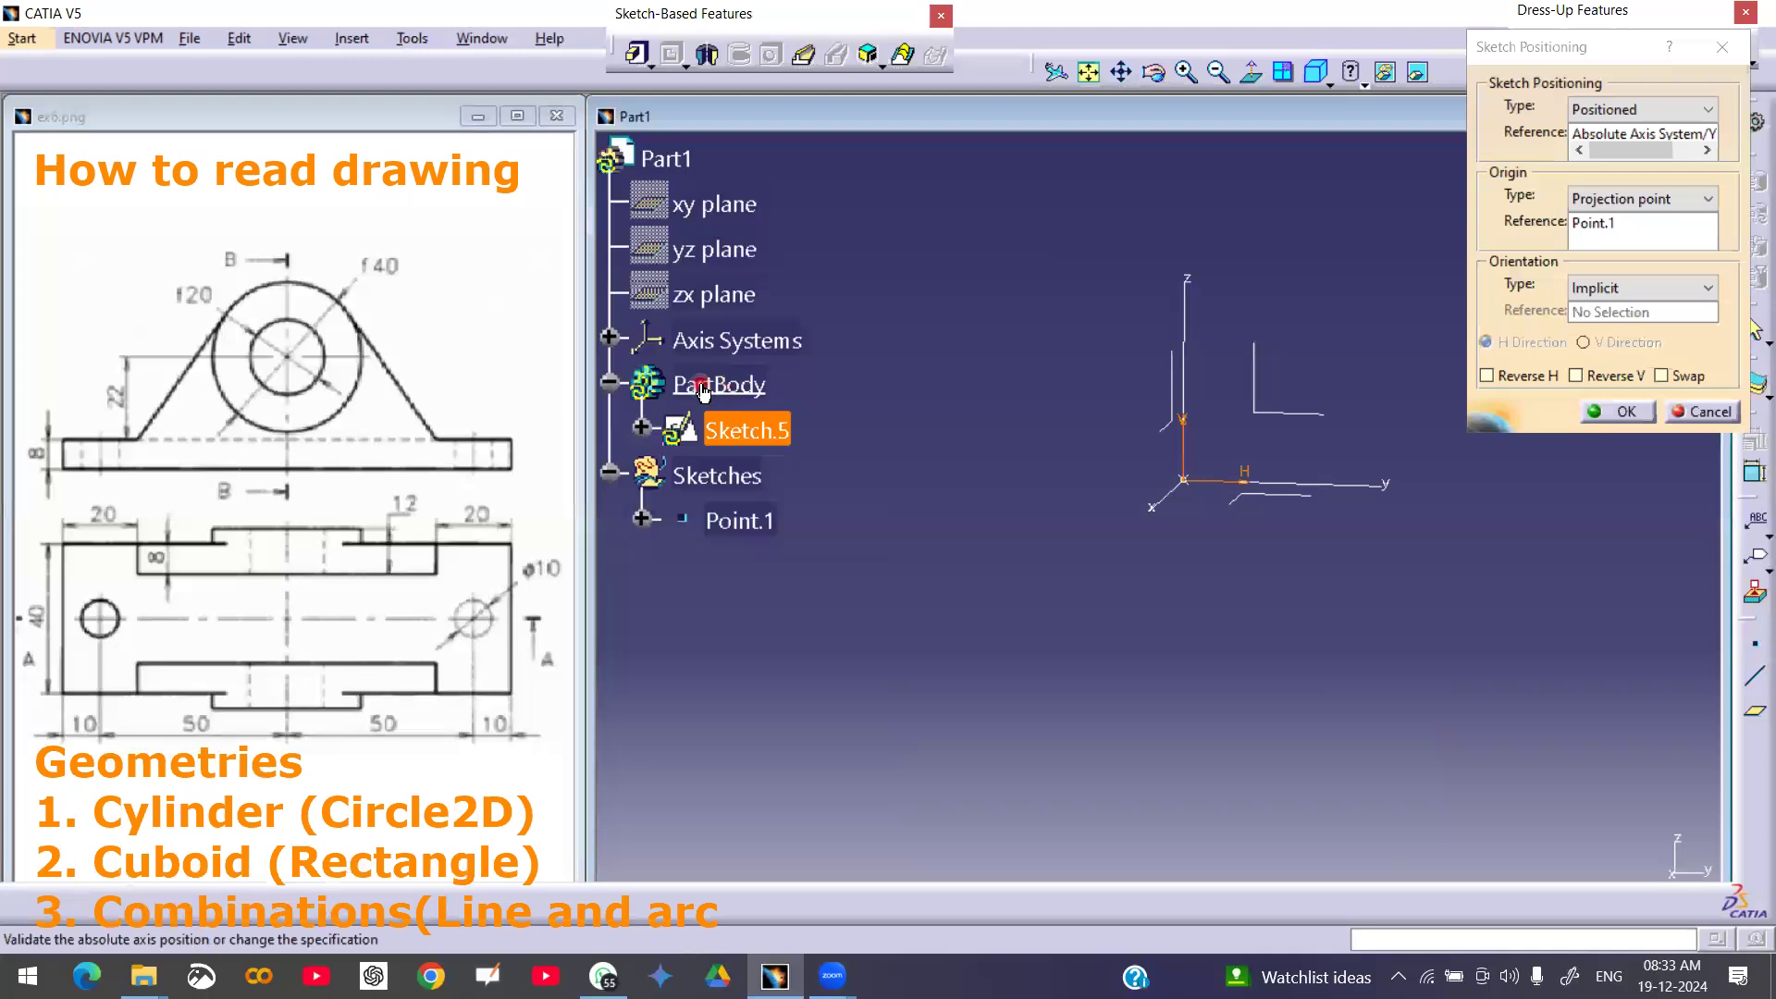
click(1705, 412)
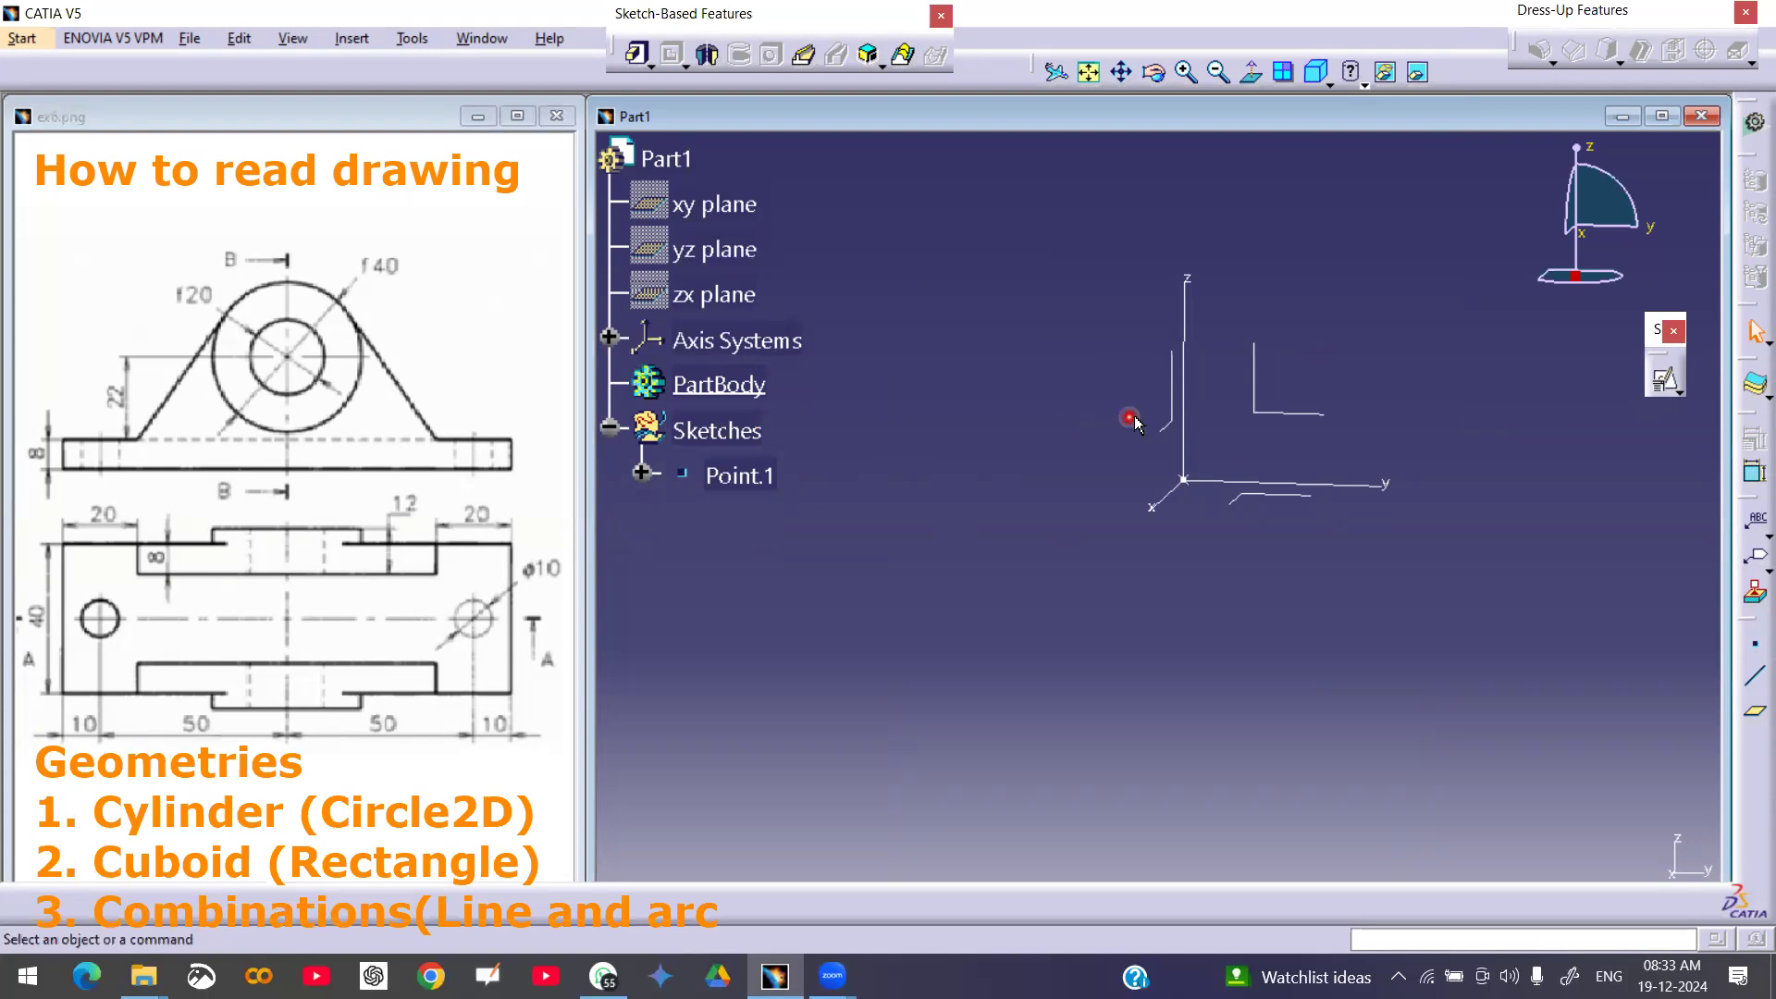
- Define the Sketches set as the work object and create a positioned sketch on the YZ plane with Point.1 as projection-point origin
right_click(727, 439)
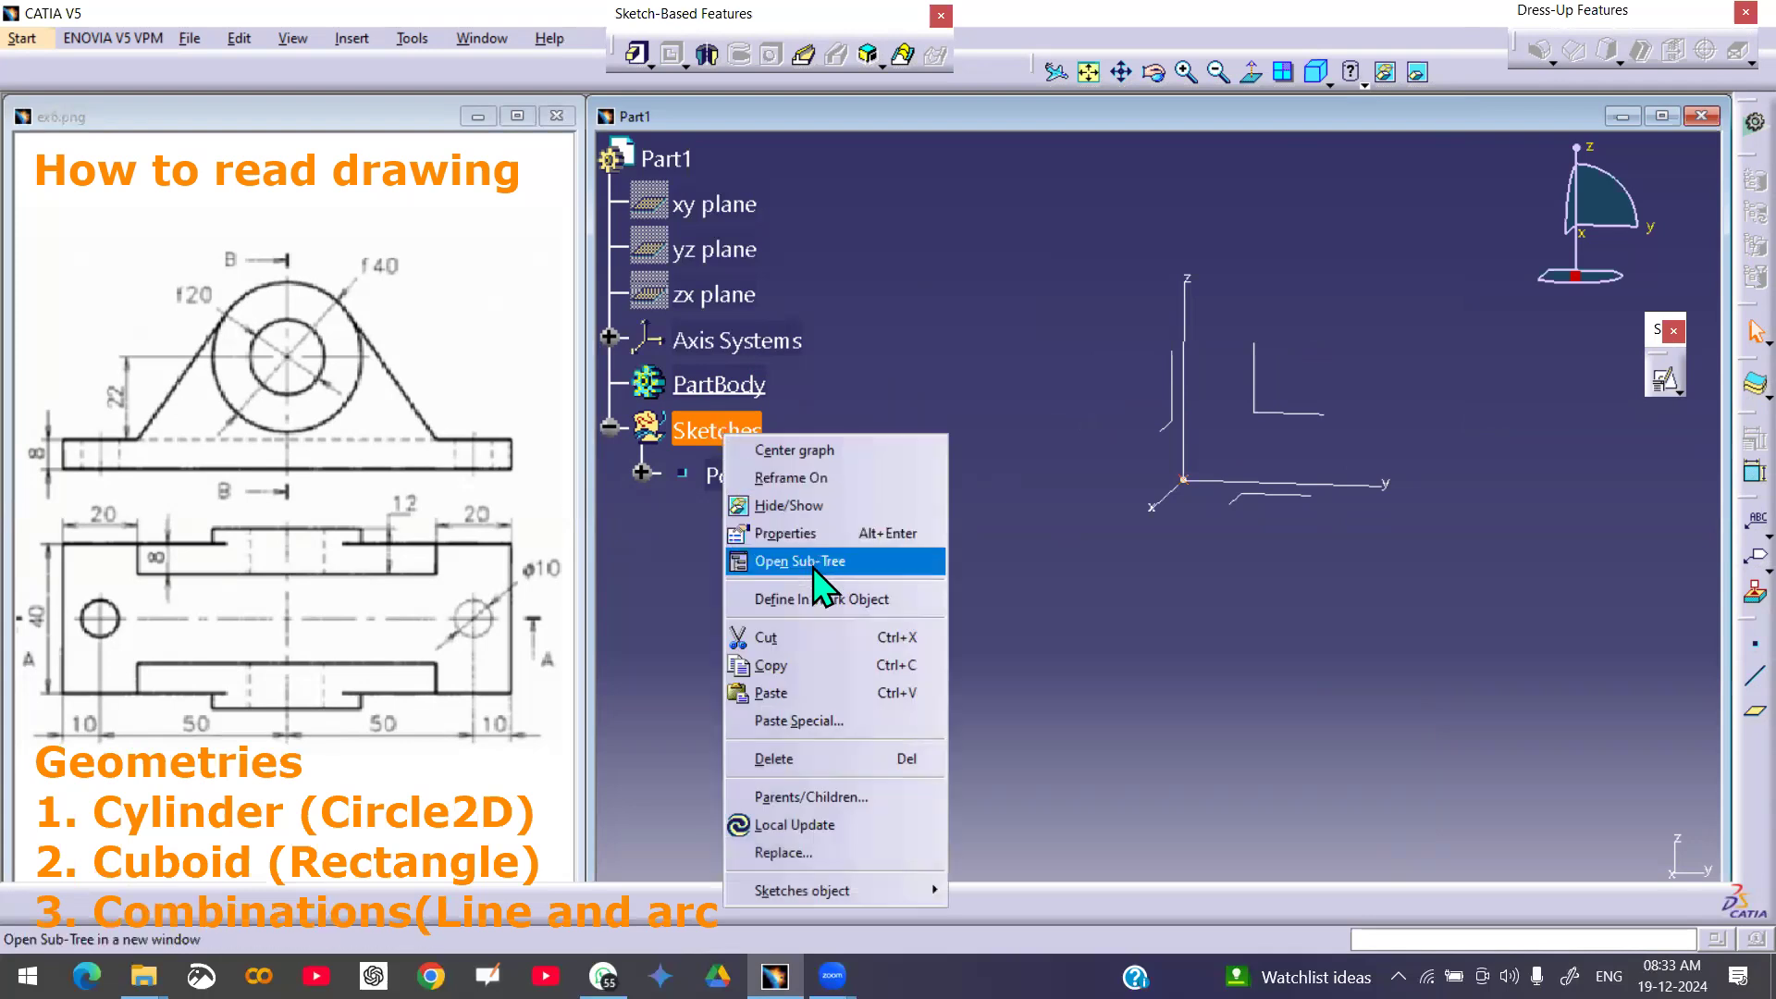
click(830, 602)
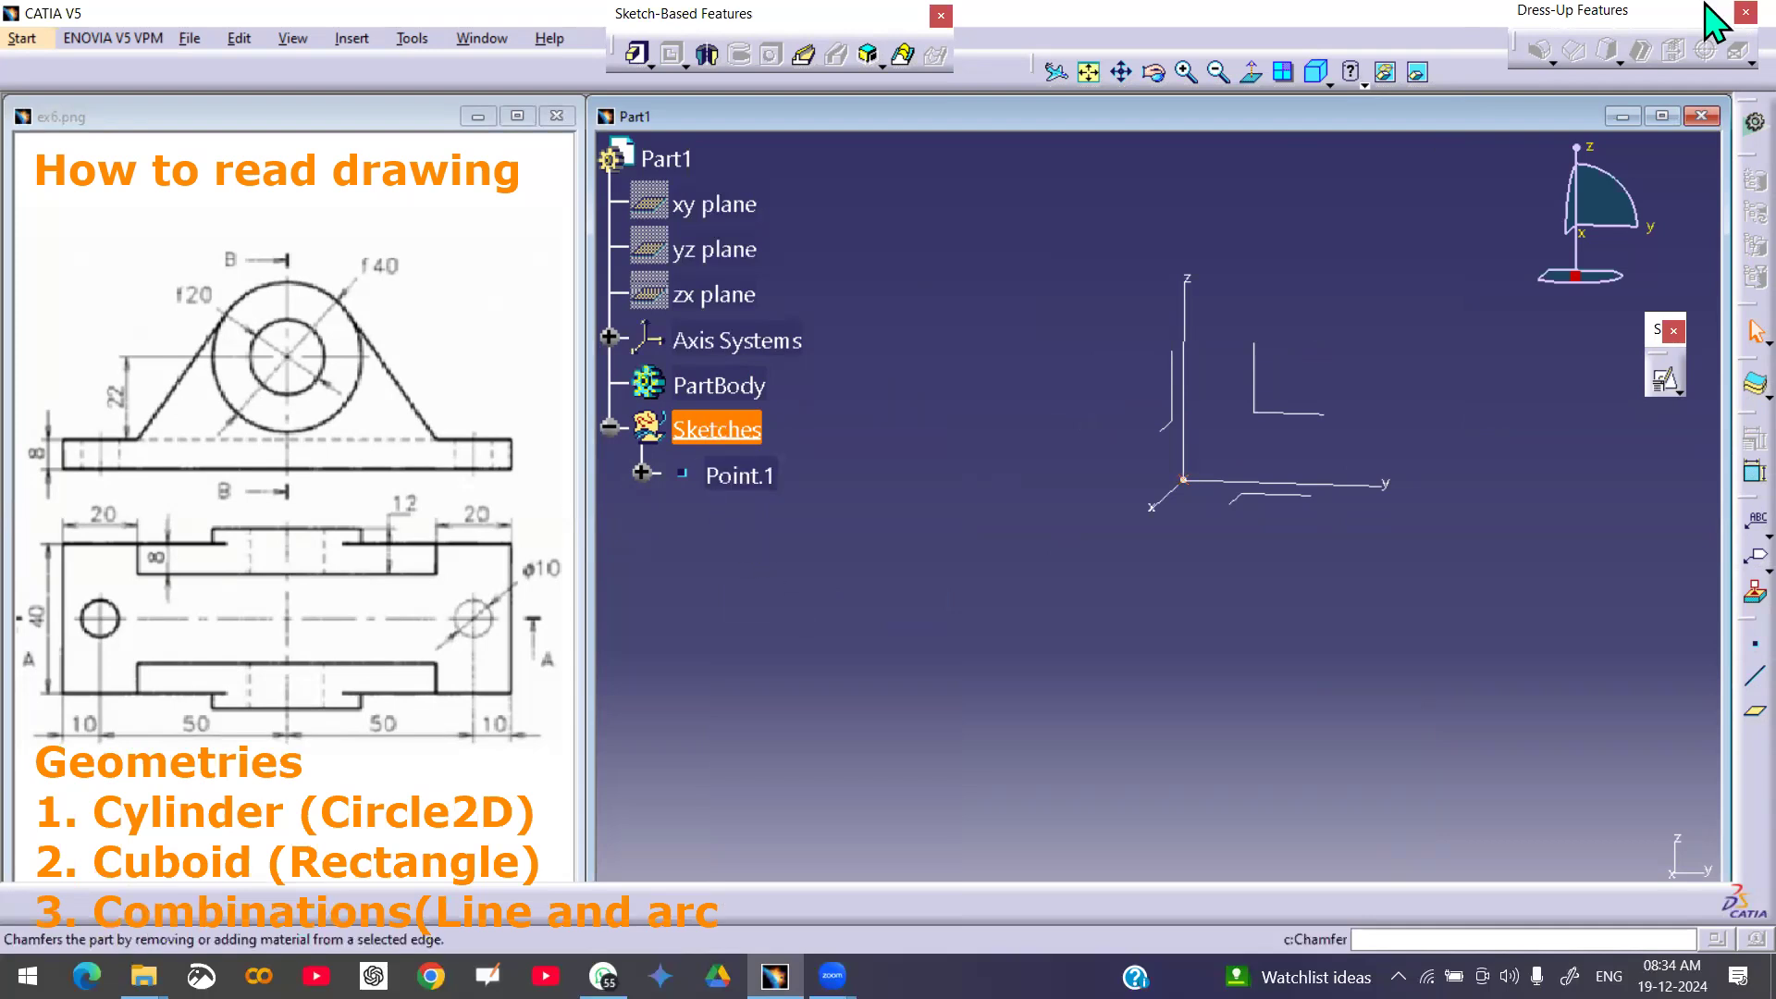
click(1667, 382)
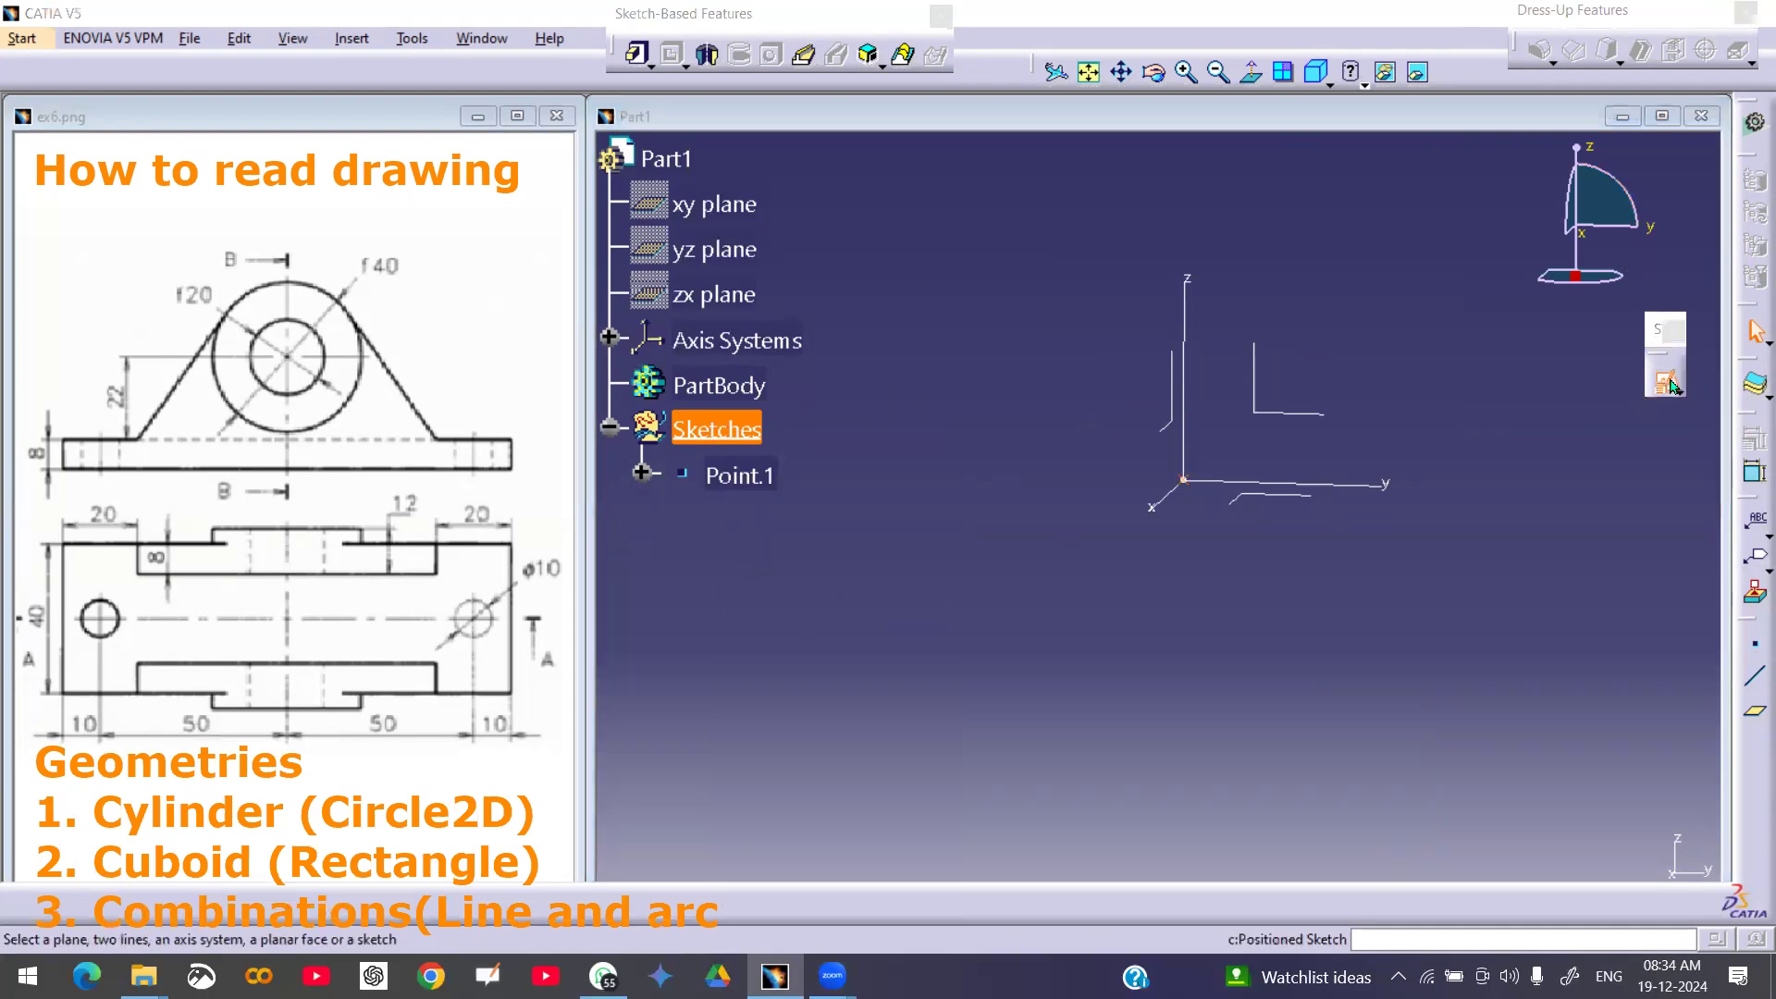
click(1313, 415)
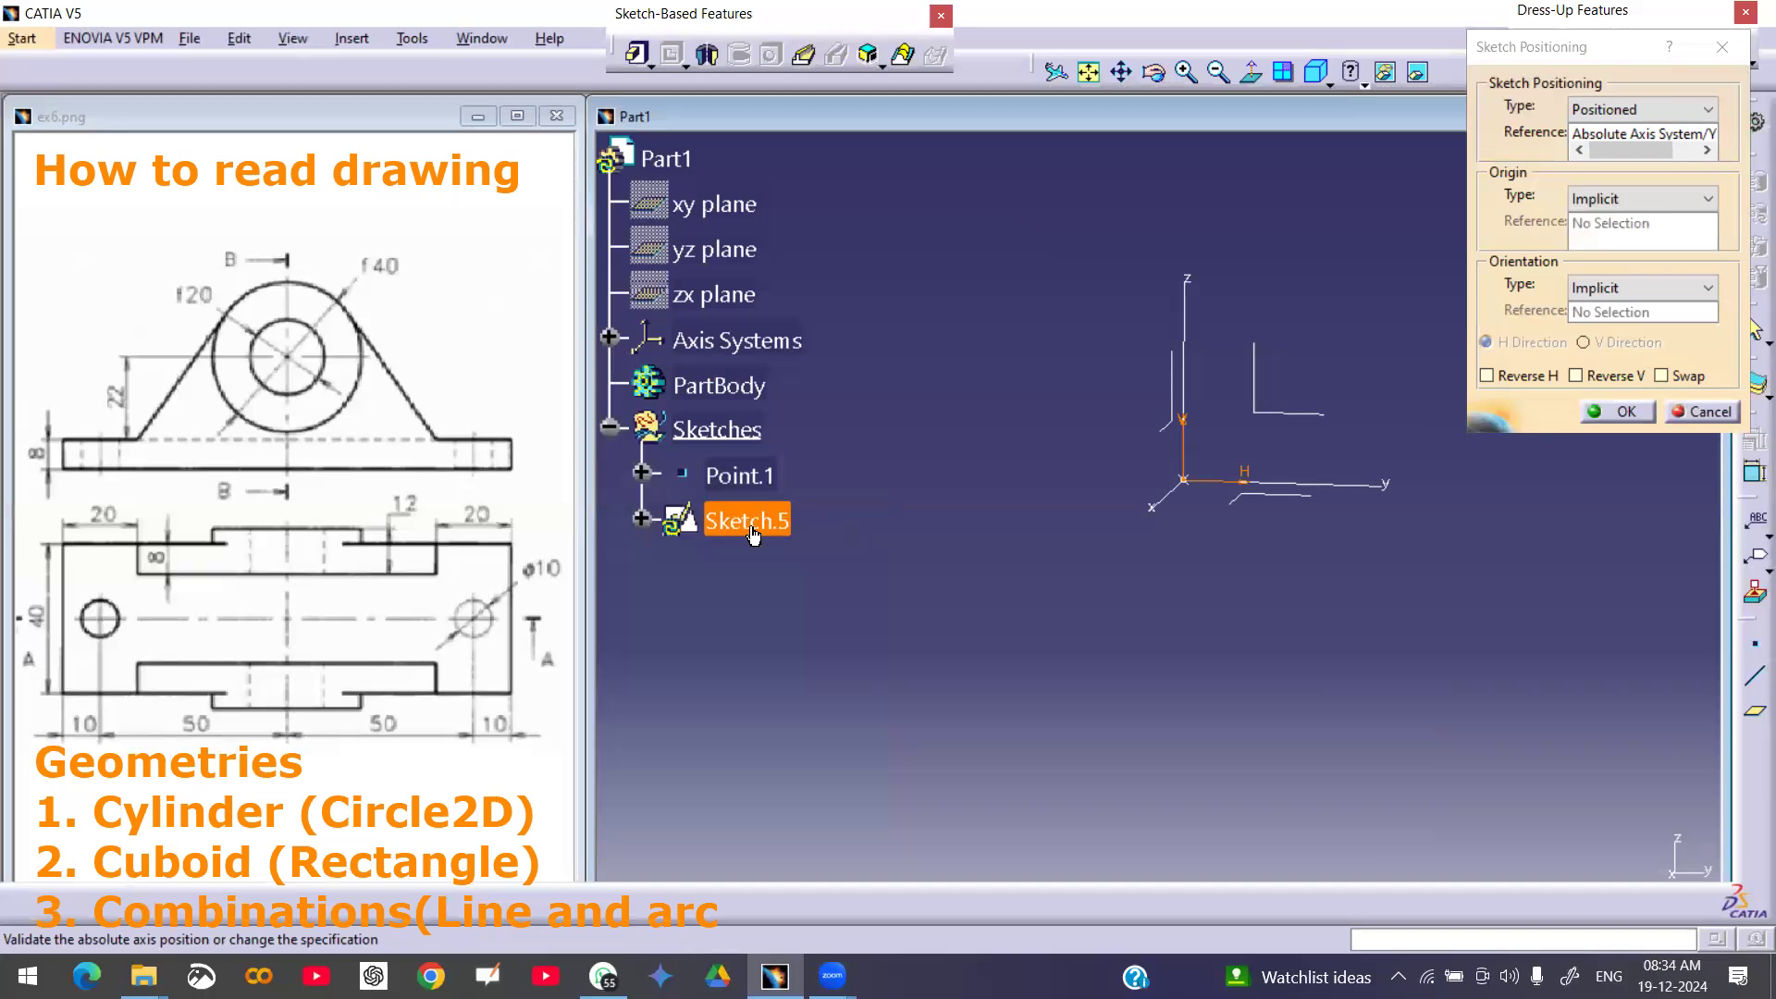
click(1628, 198)
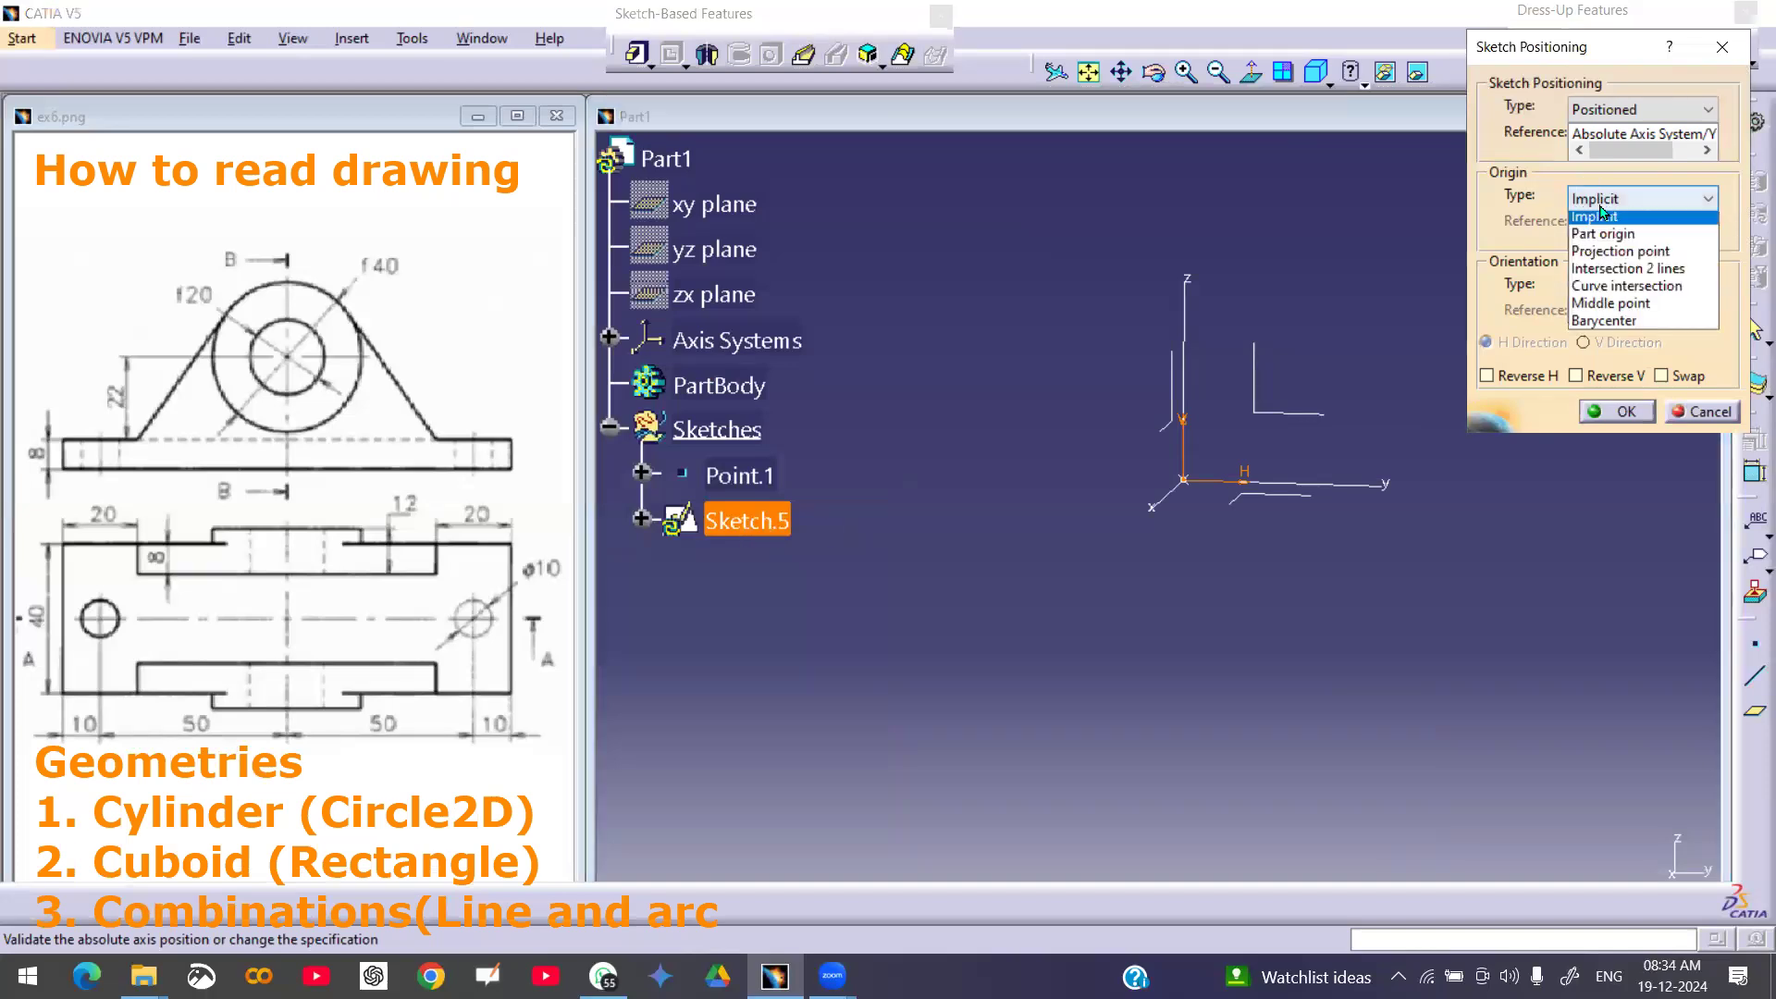
click(1628, 251)
click(738, 476)
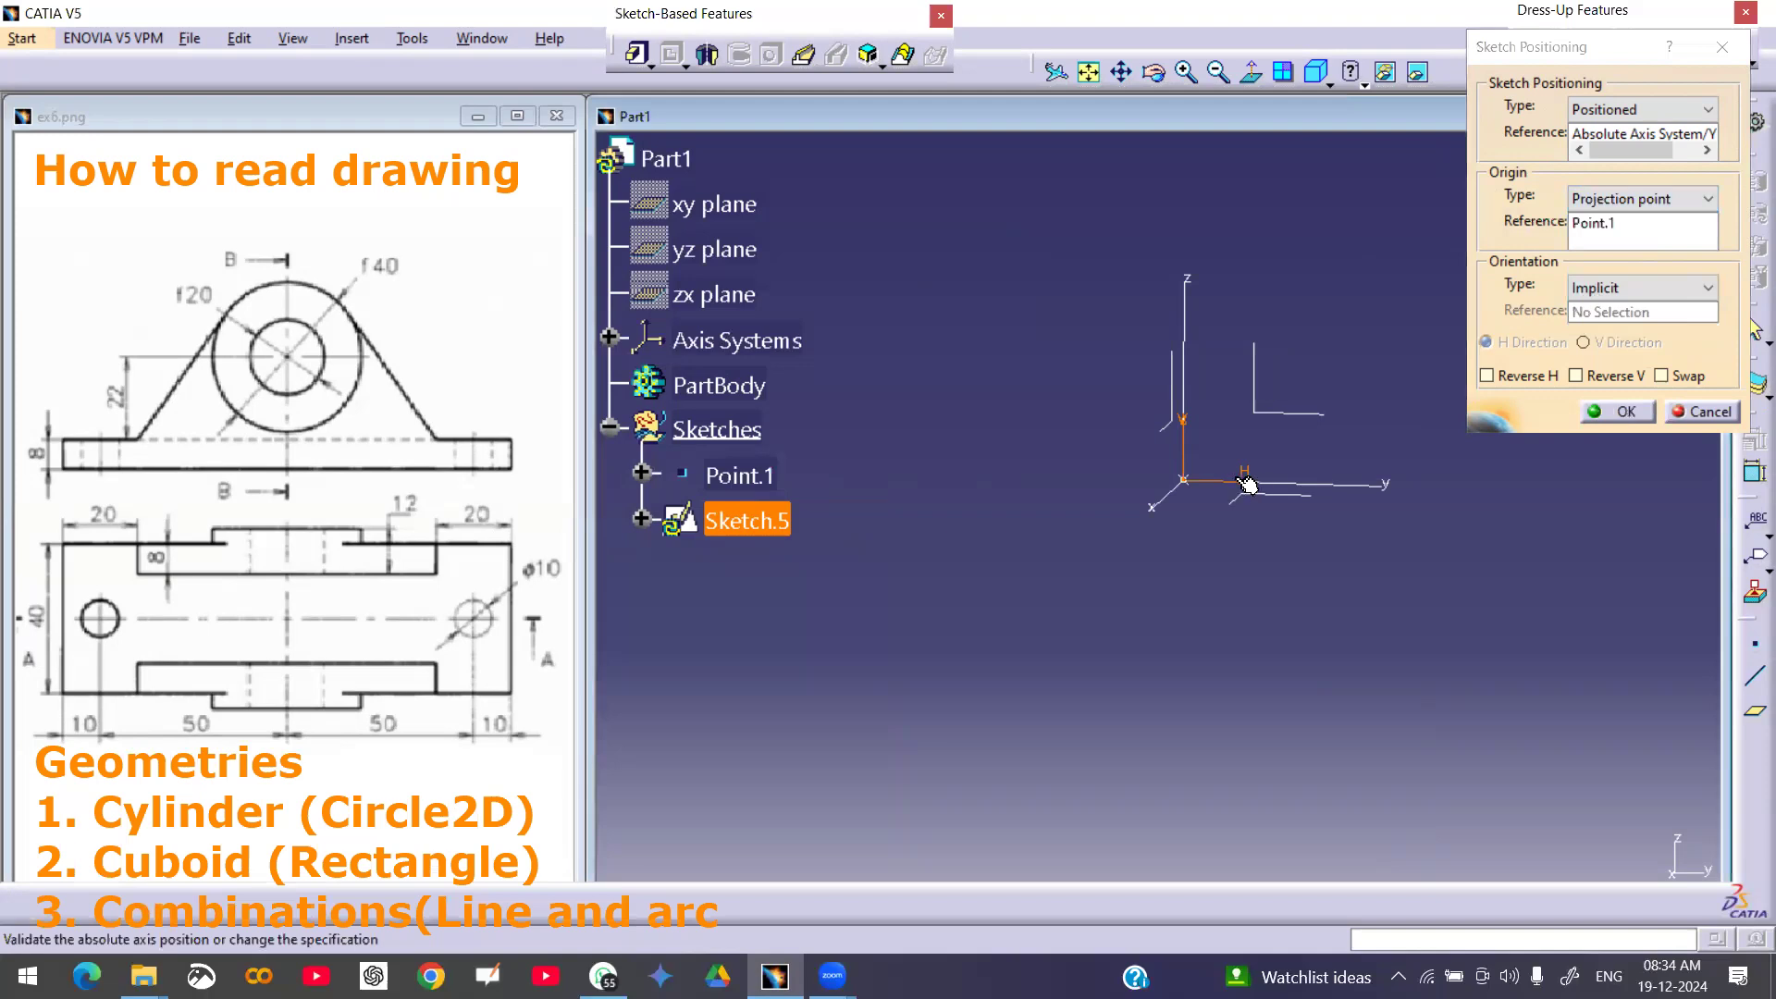
click(1648, 413)
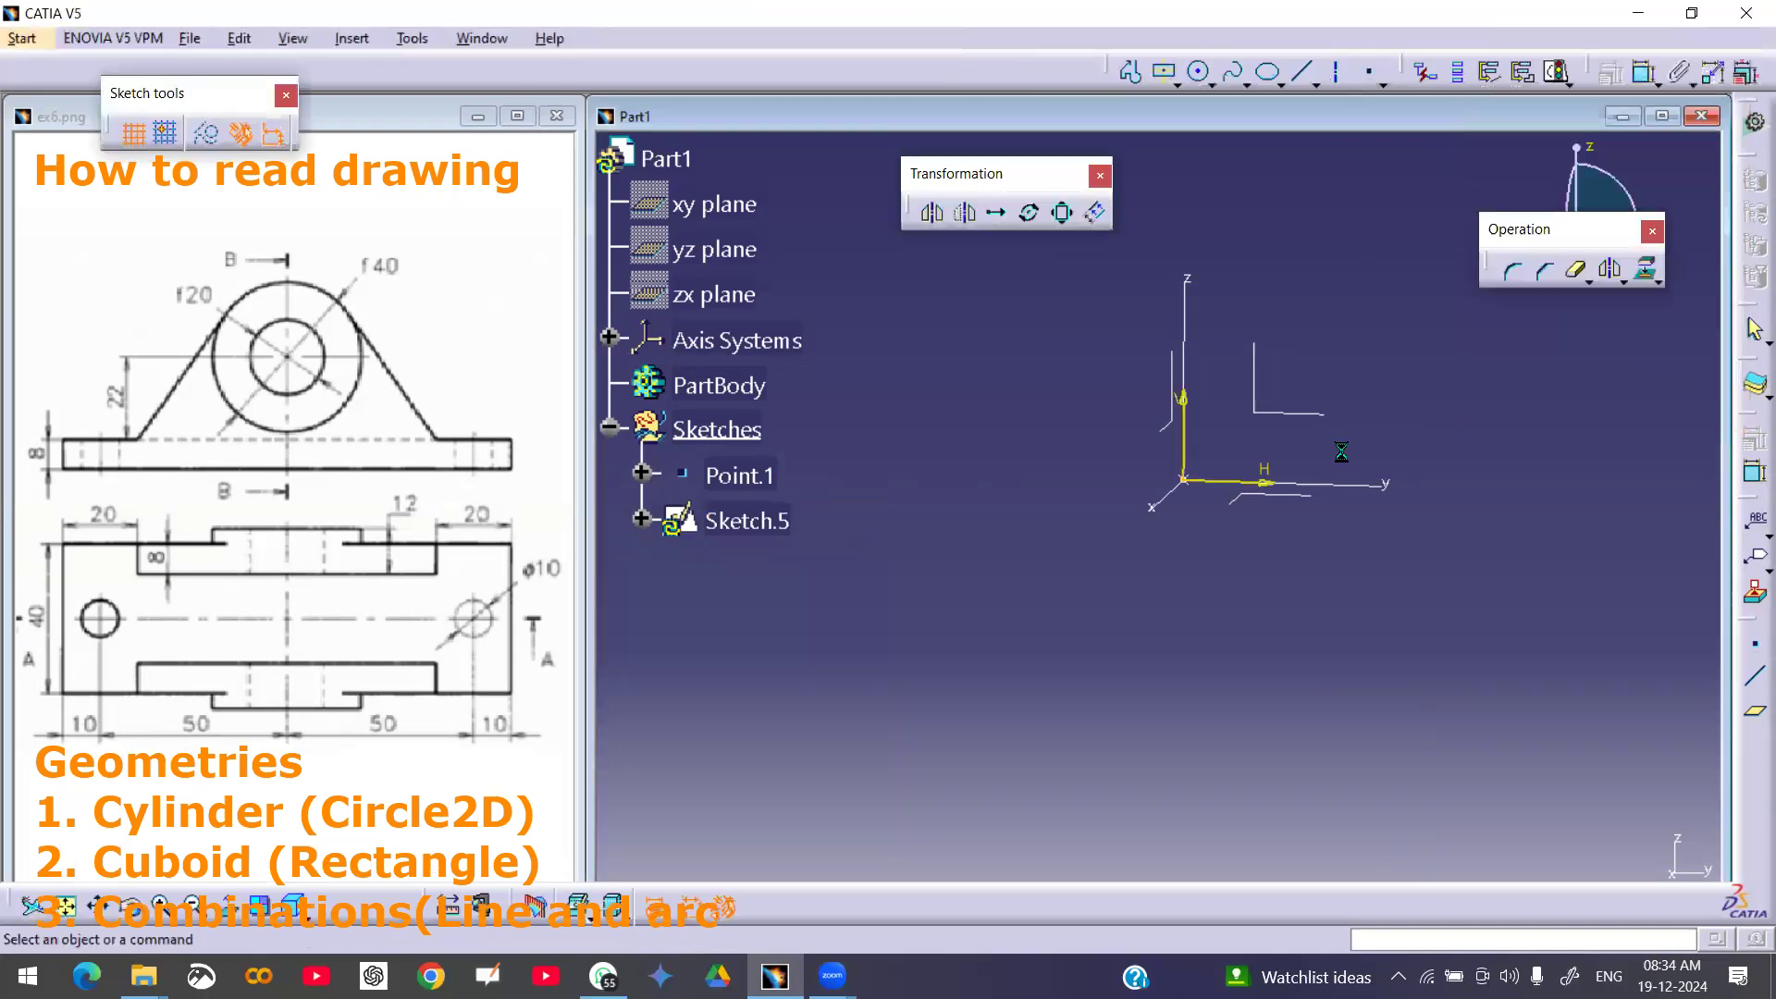
- Draw a circle centred on the sketch origin with a radius of 40/2 mm
click(1201, 74)
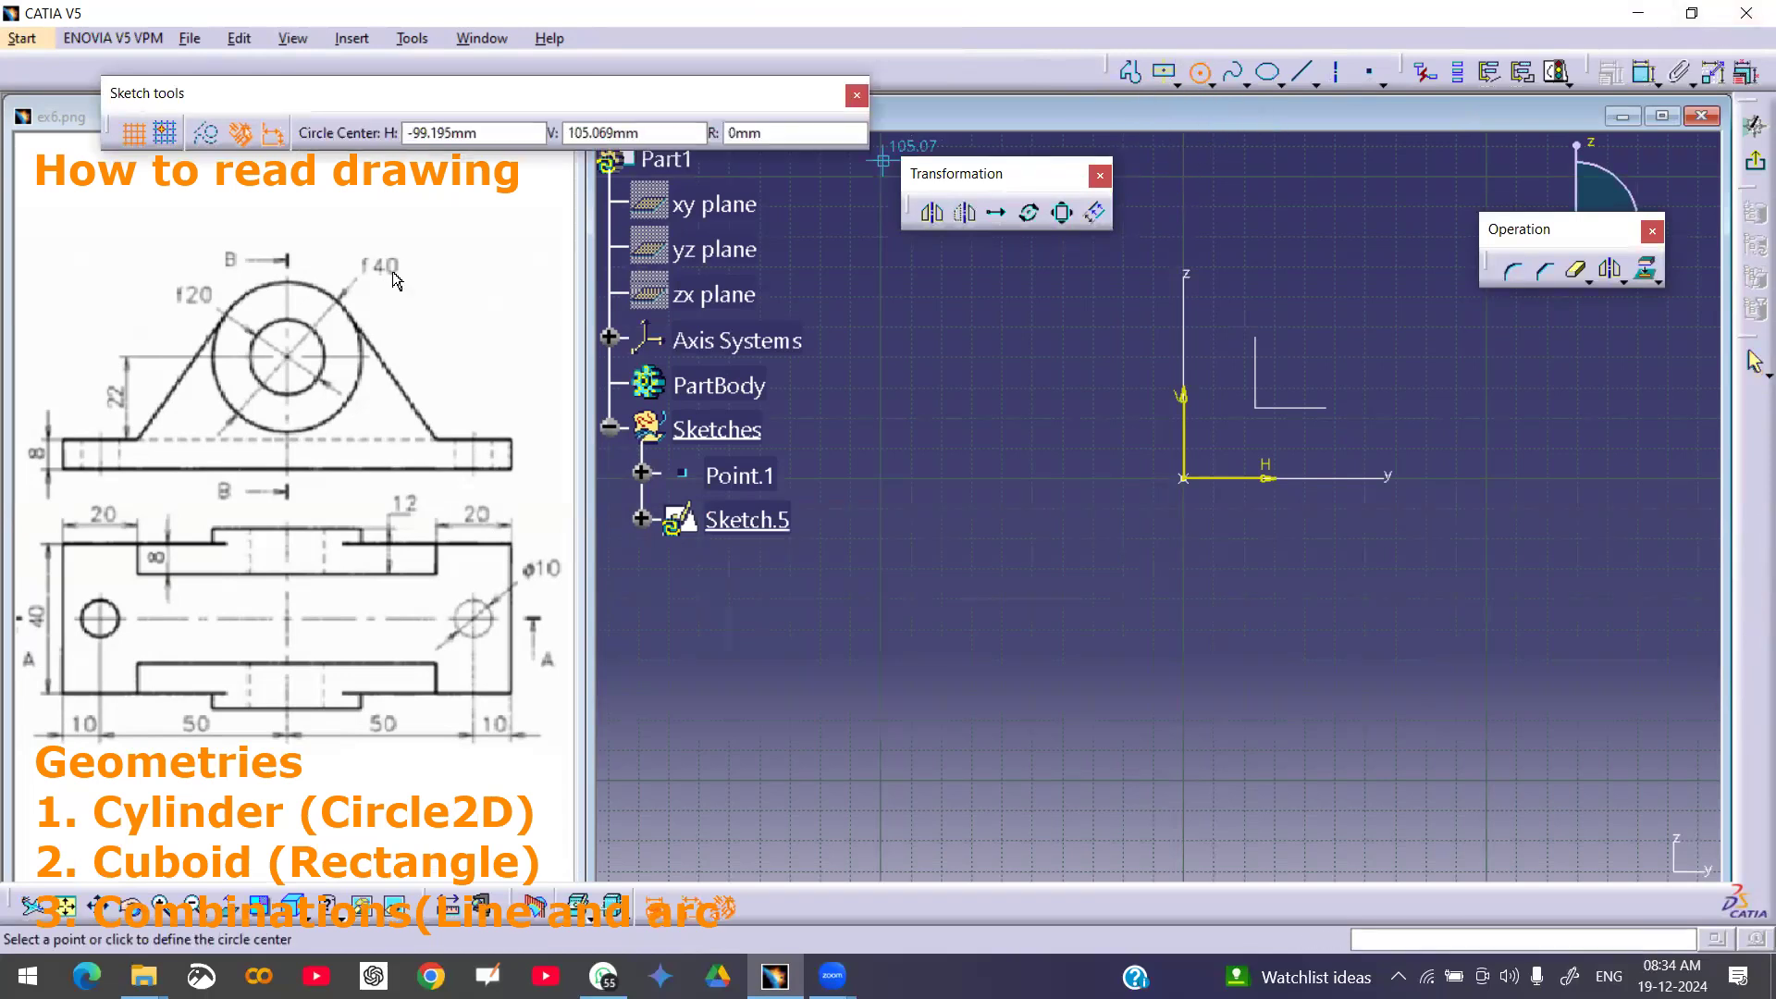
click(1185, 479)
double_click(836, 130)
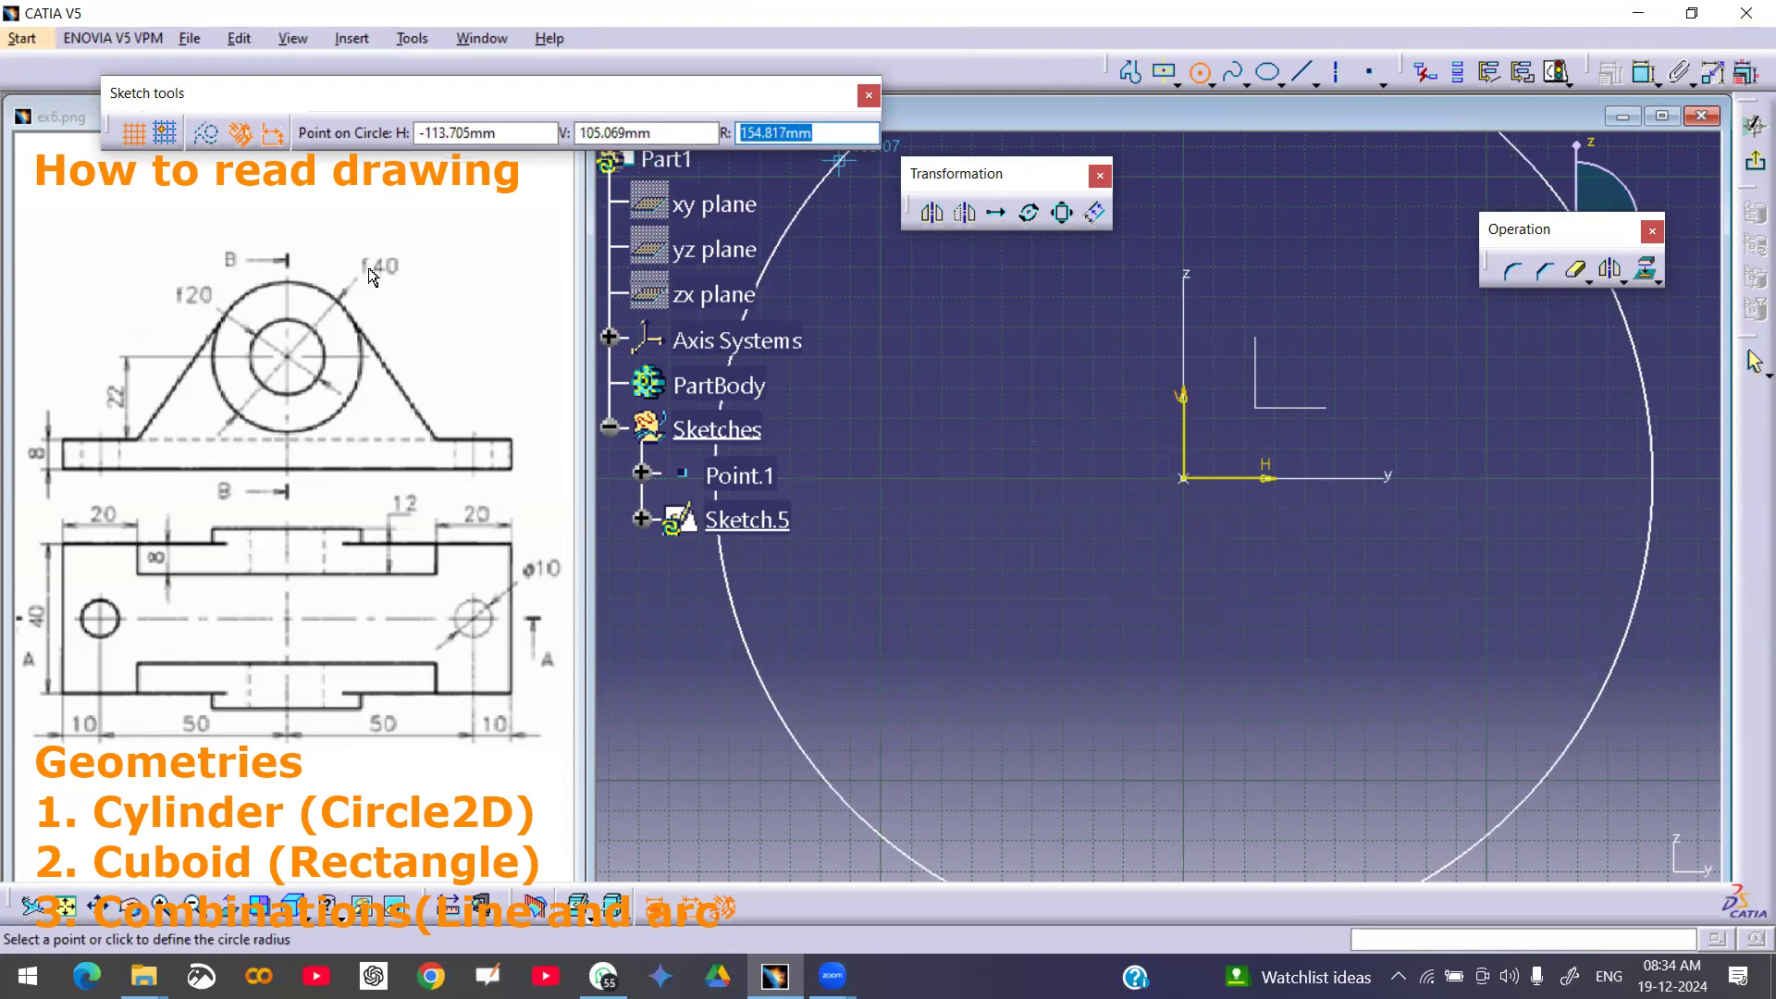
text(40/2)
key(Return)
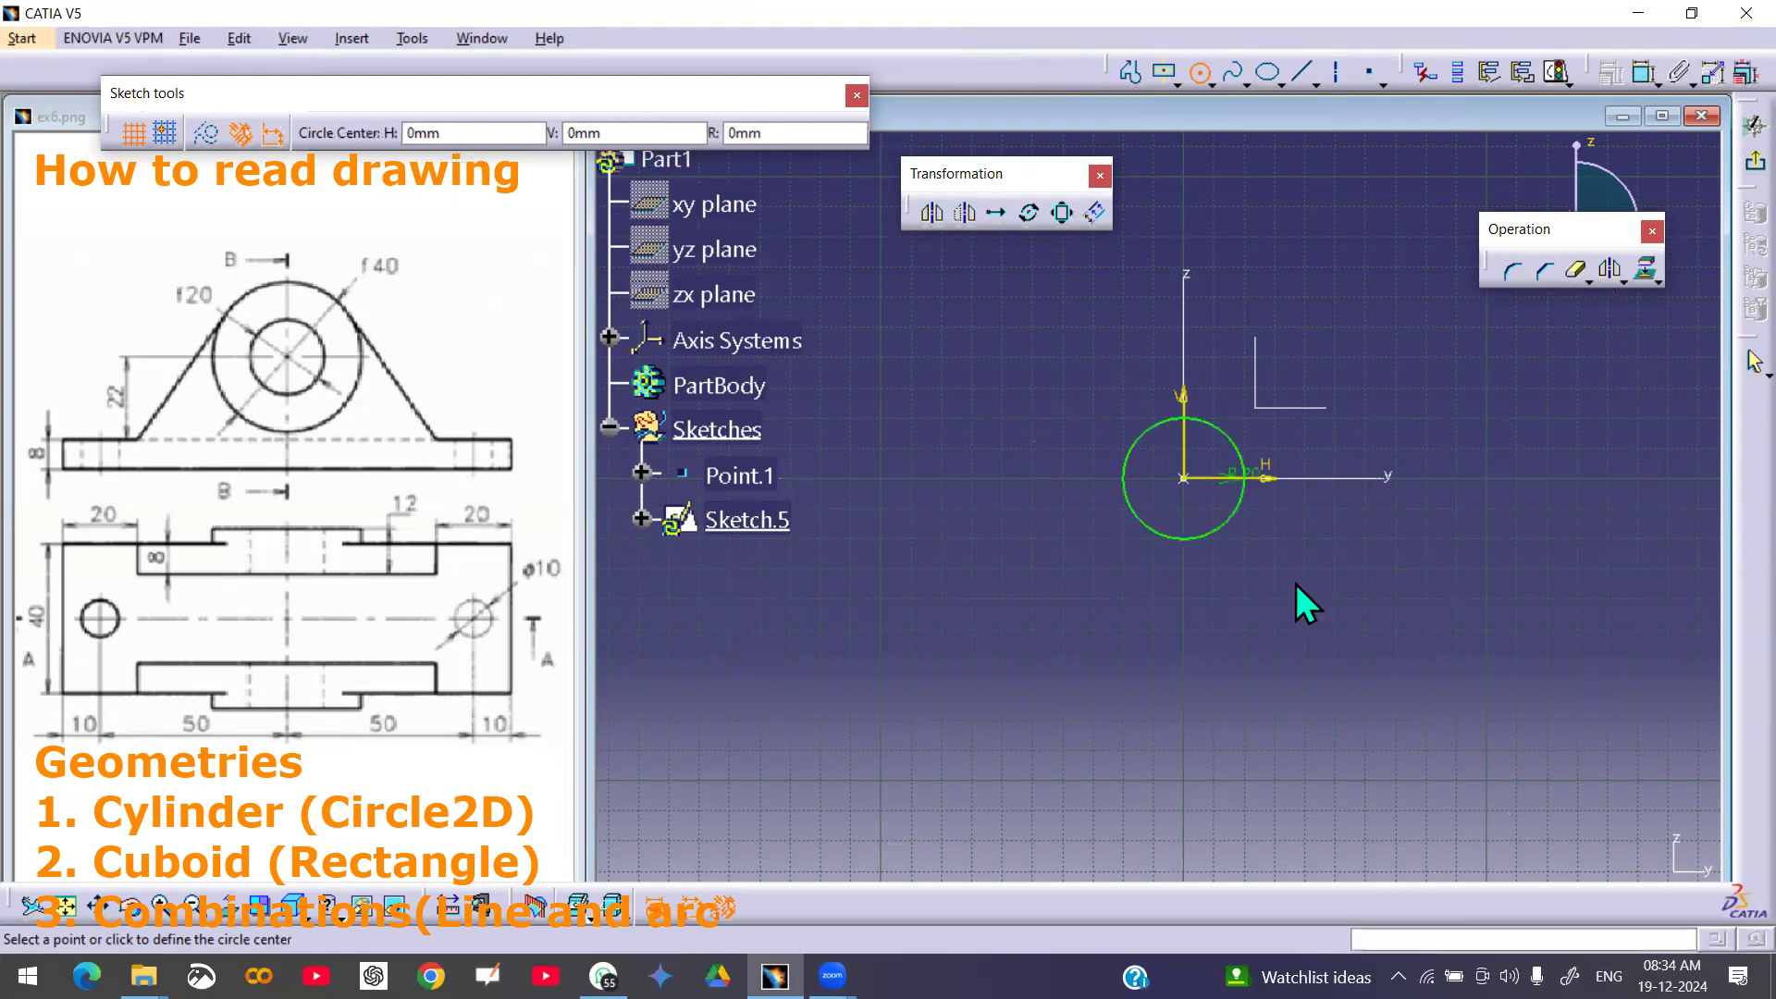
- Draw a concentric inner circle at the sketch origin with a radius of 20/2 mm, and leave the Circle command
mouse_move(1227, 456)
middle_down()
mouse_move(1204, 198)
mouse_move(1219, 587)
mouse_move(1239, 603)
mouse_move(1212, 577)
middle_up()
click(1213, 553)
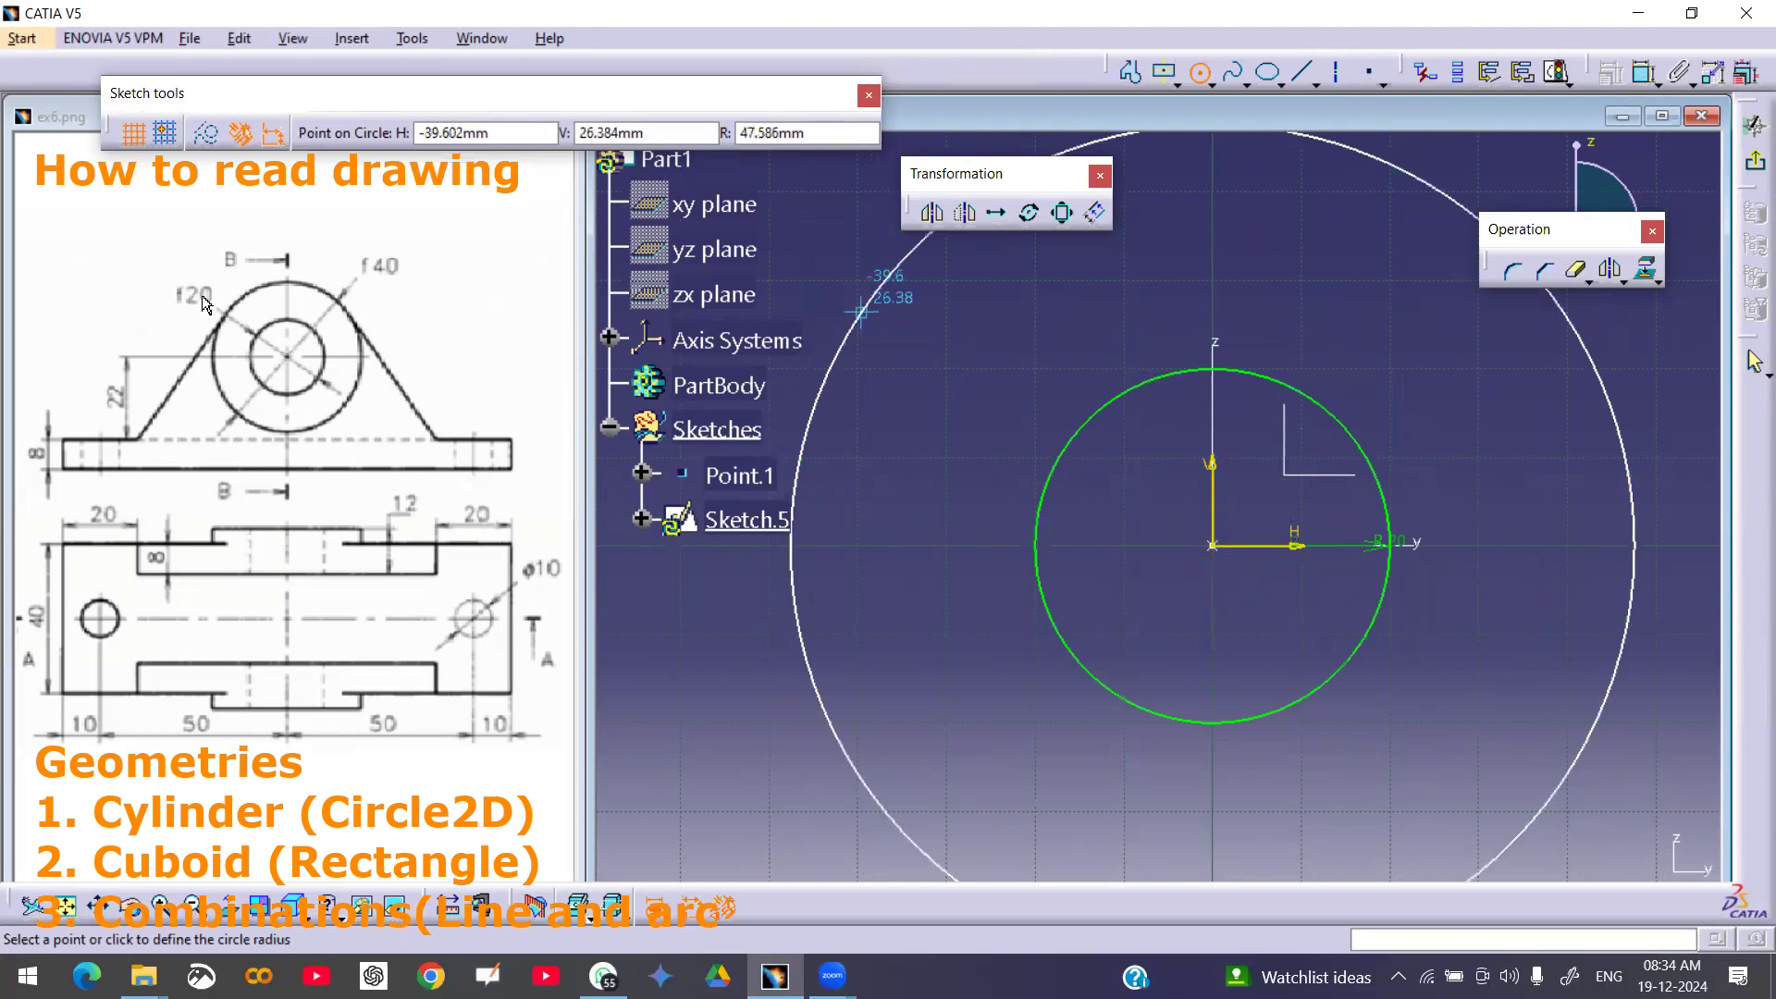
drag(810, 135, 711, 136)
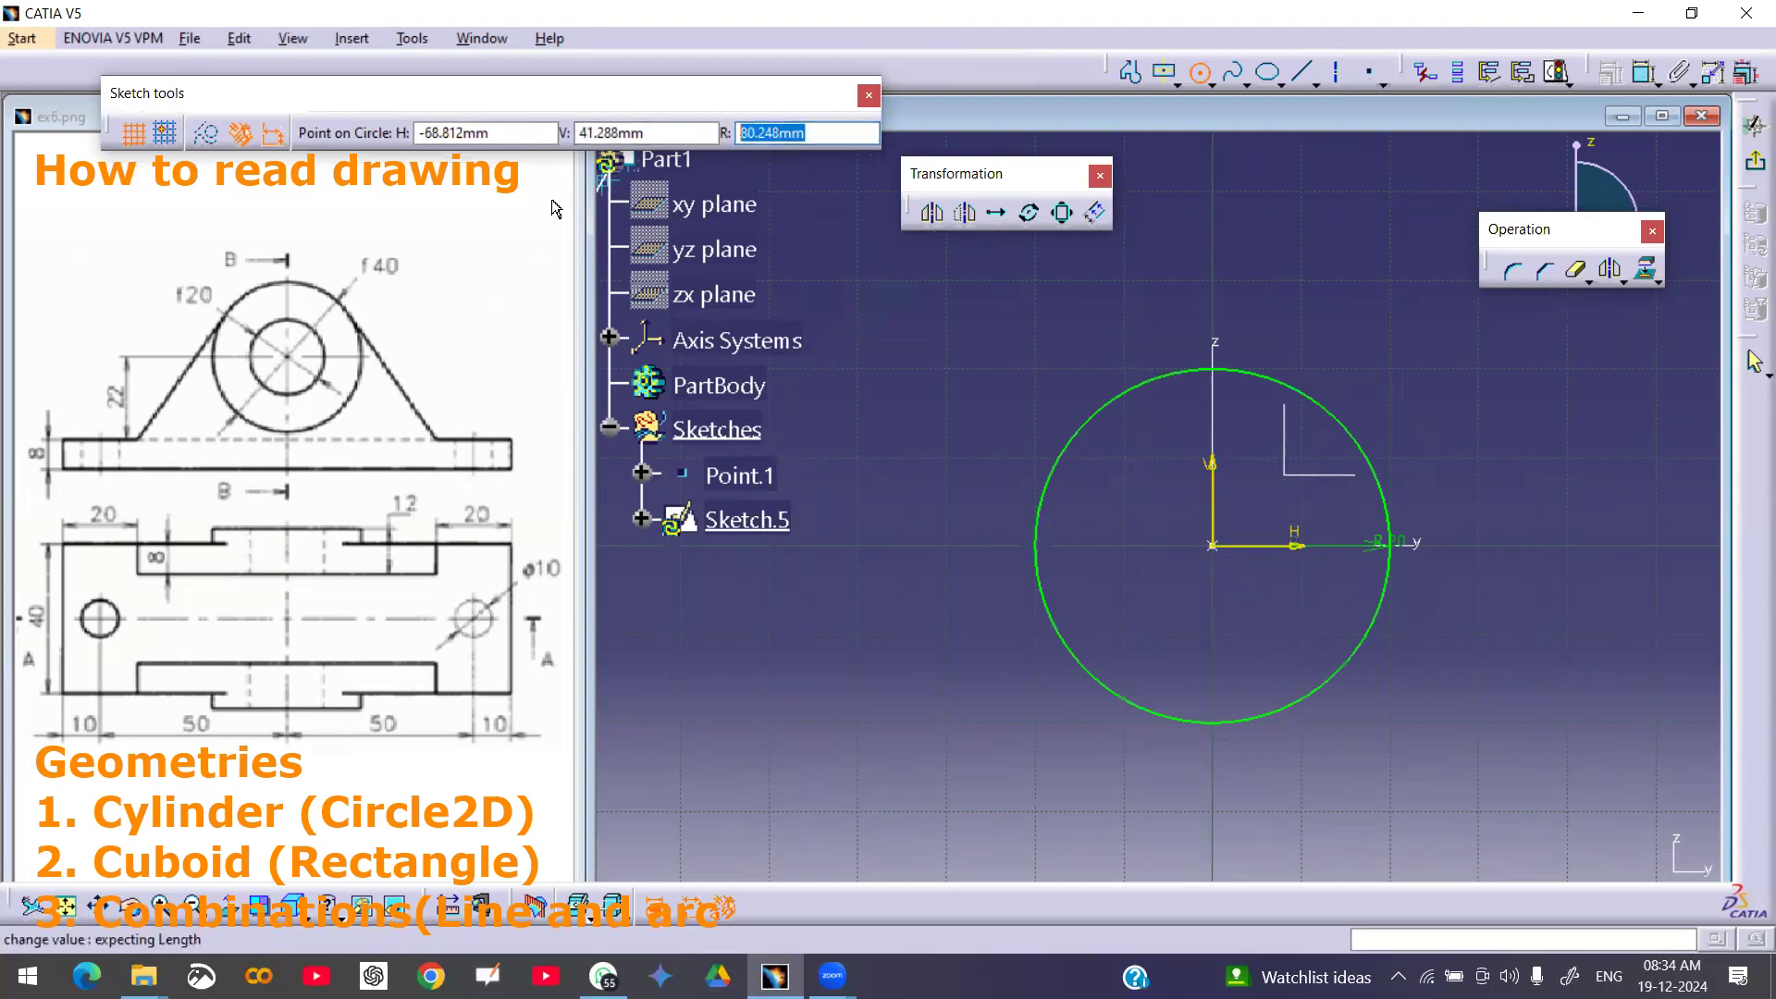
text(20/2)
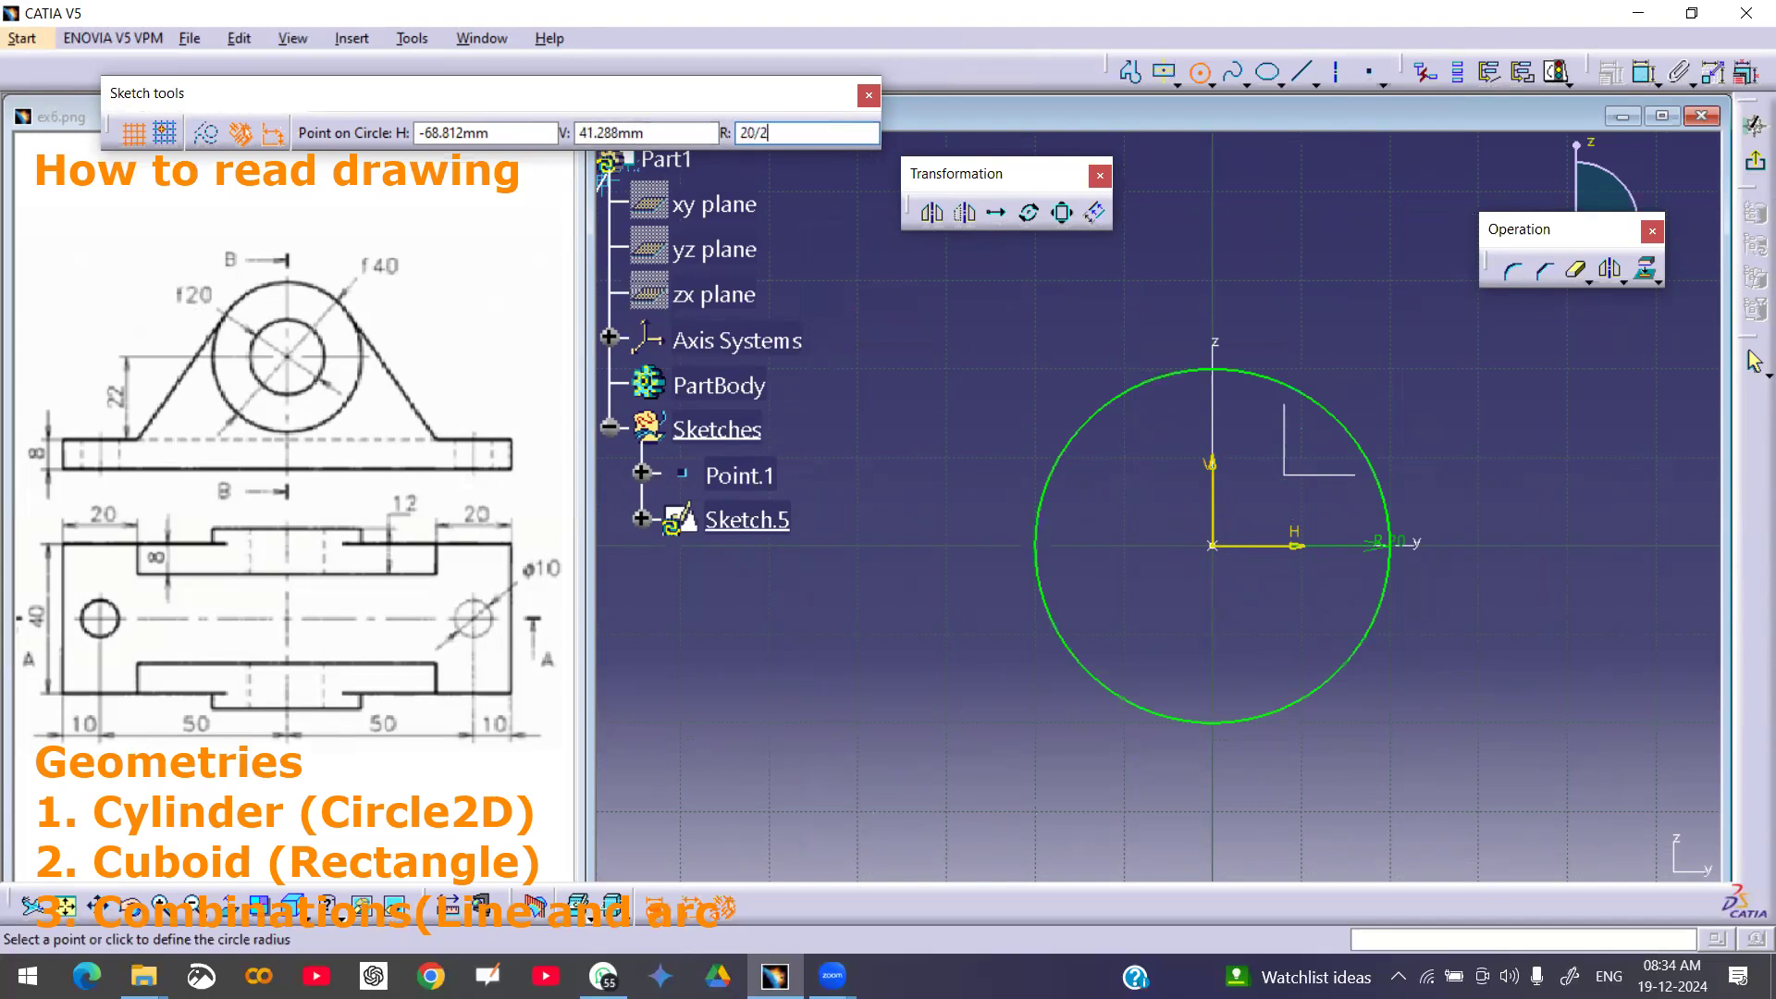
key(Return)
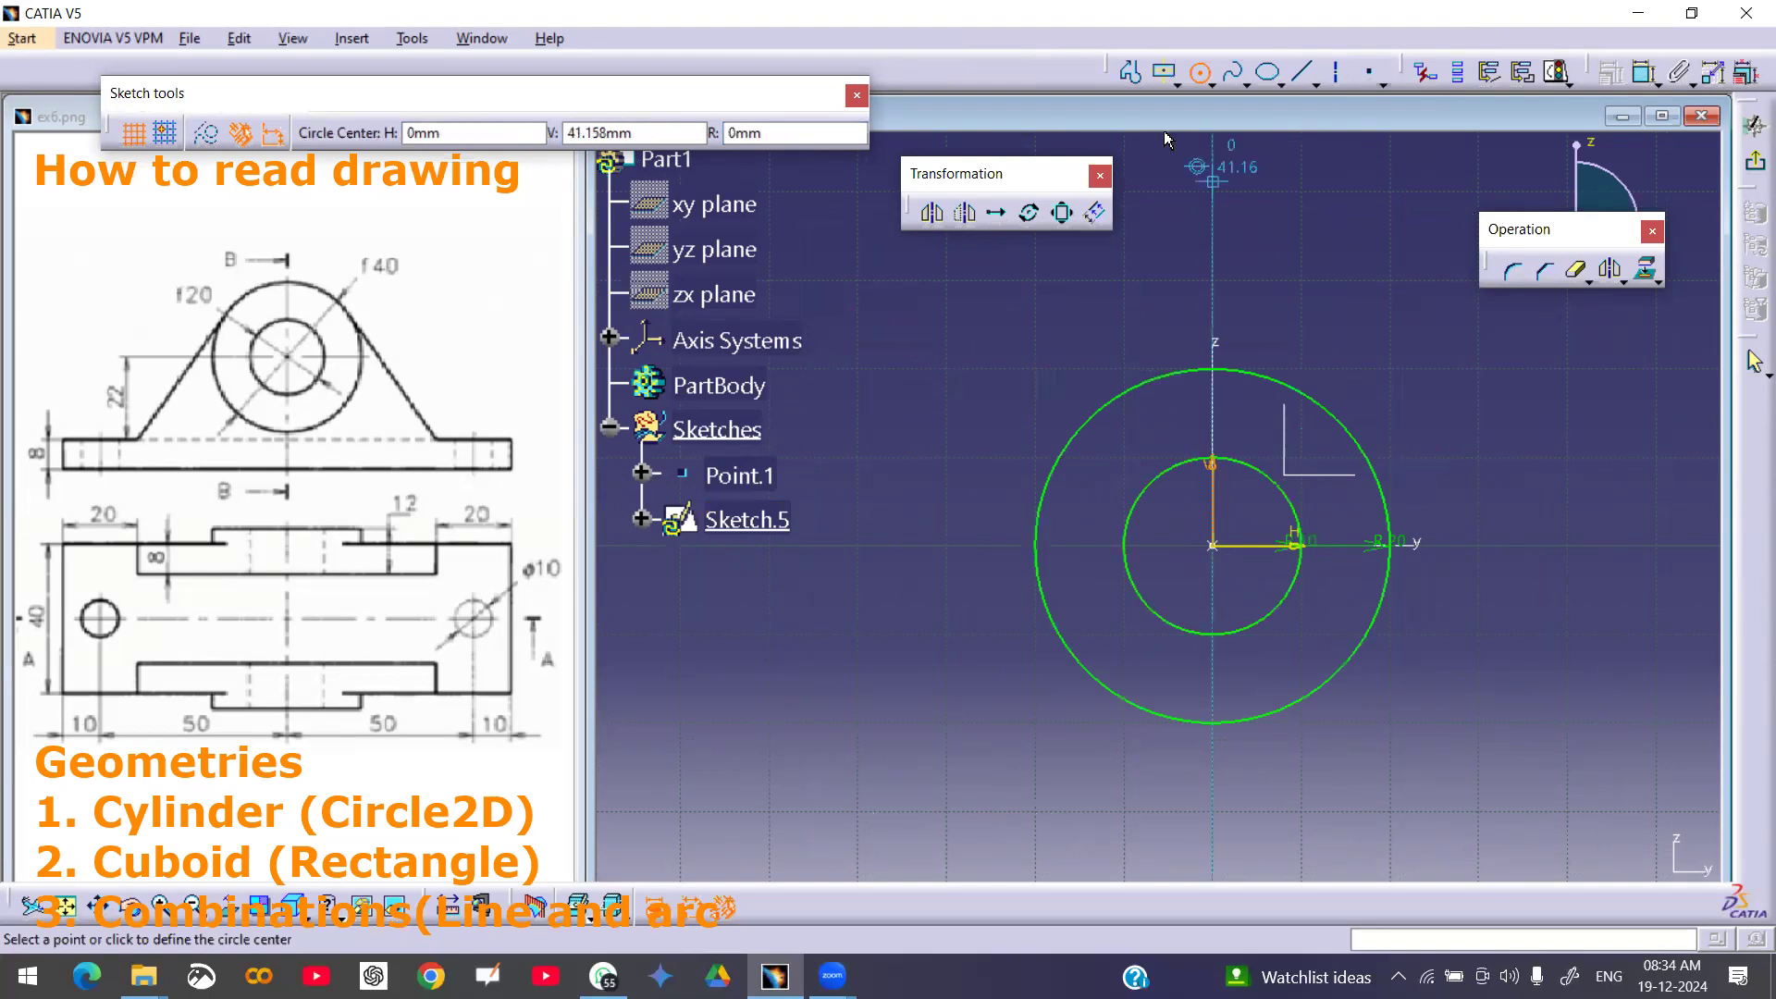
click(1200, 73)
middle_drag(1434, 598, 1359, 562)
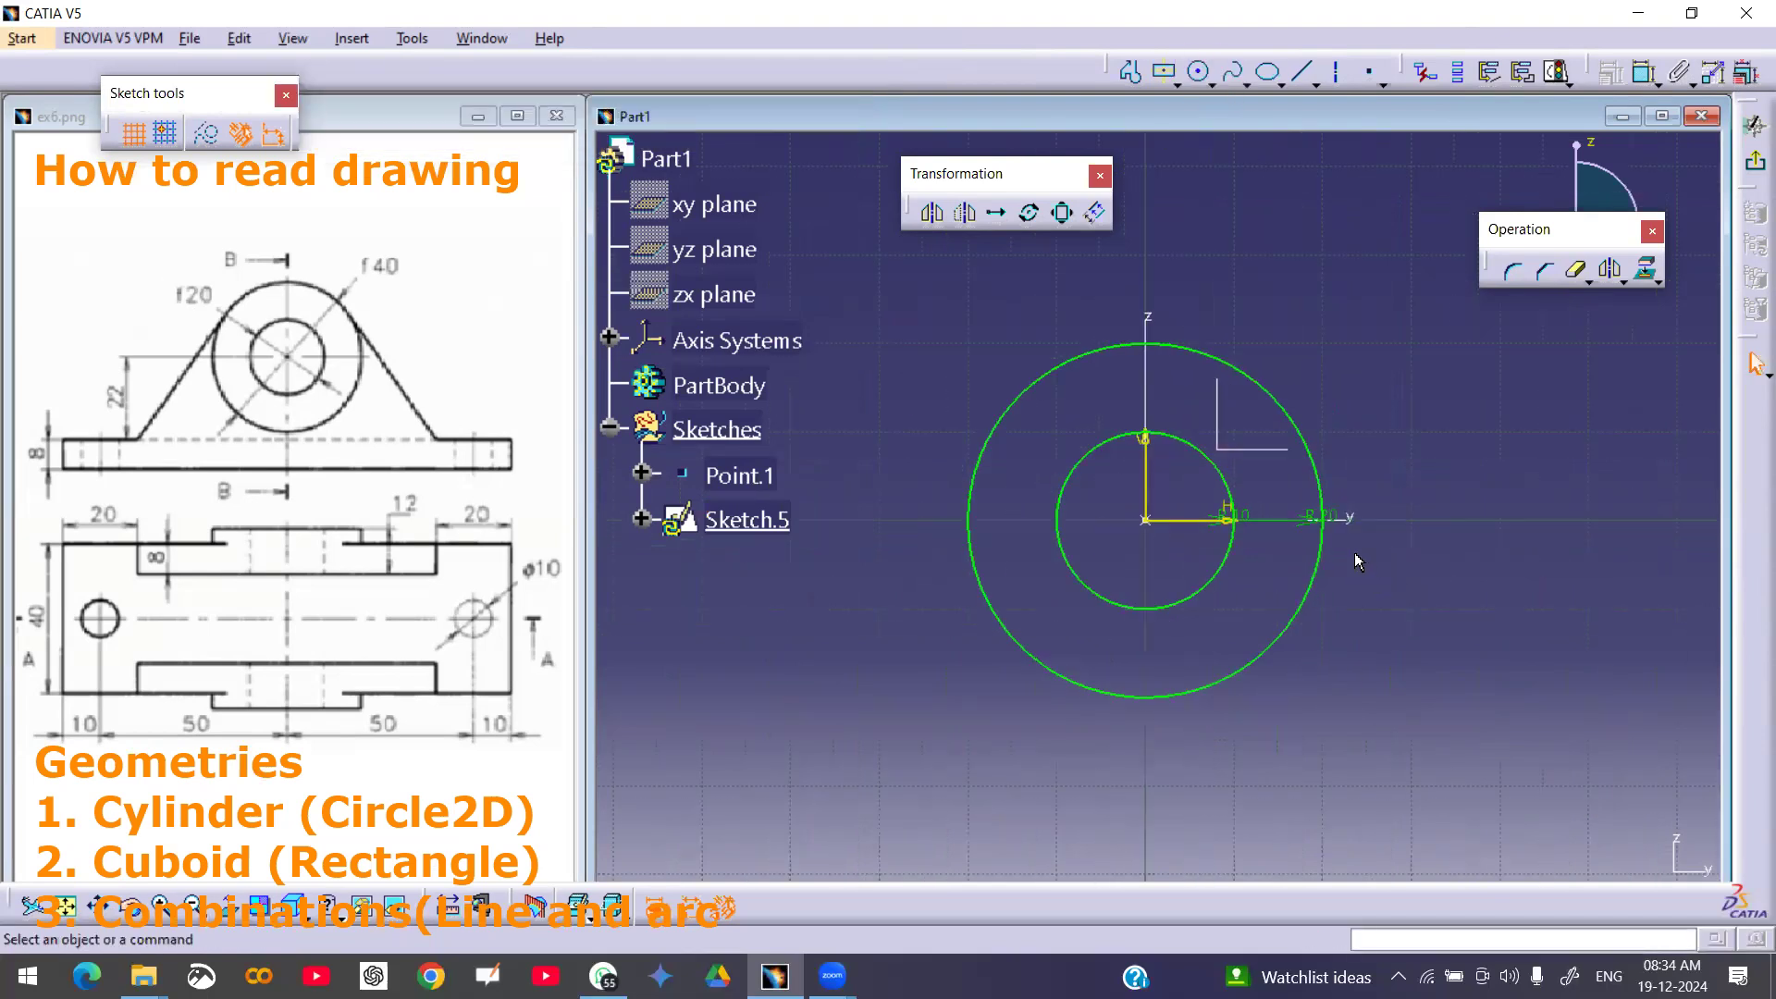
- Move the outer circle's radius dimension diagonally aside and switch the inner circle's dimension type to Diameter
drag(1276, 522, 1300, 620)
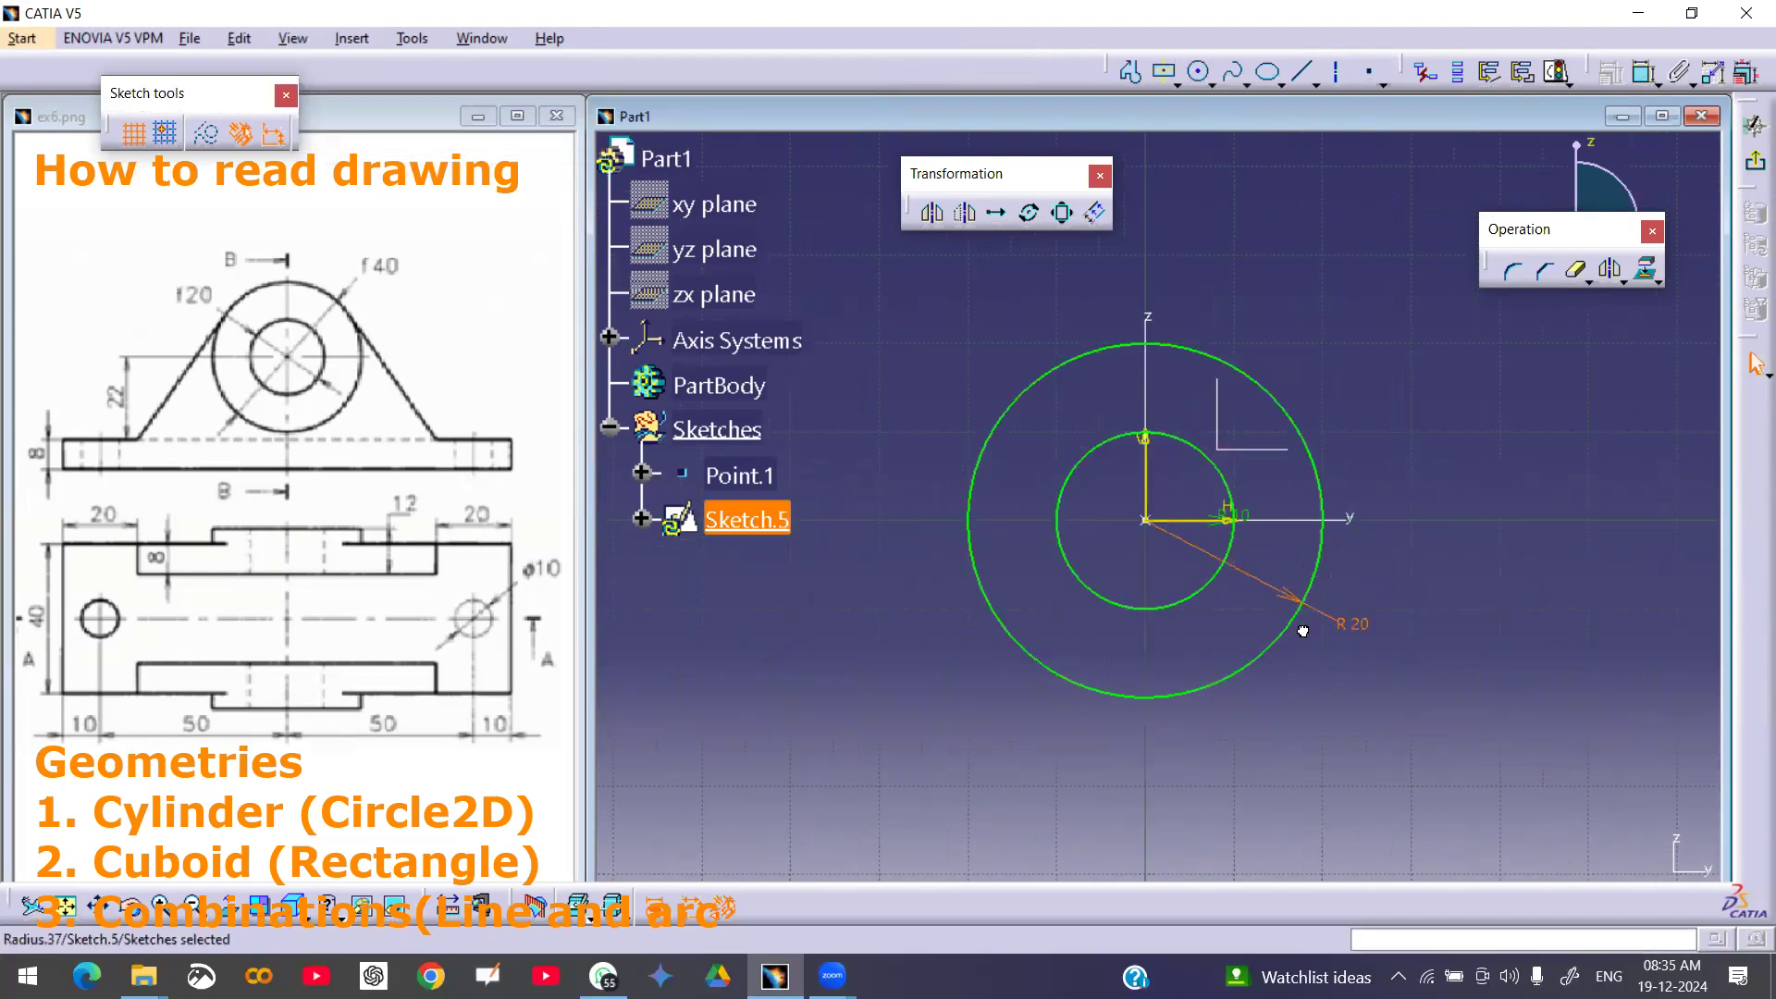
click(1226, 523)
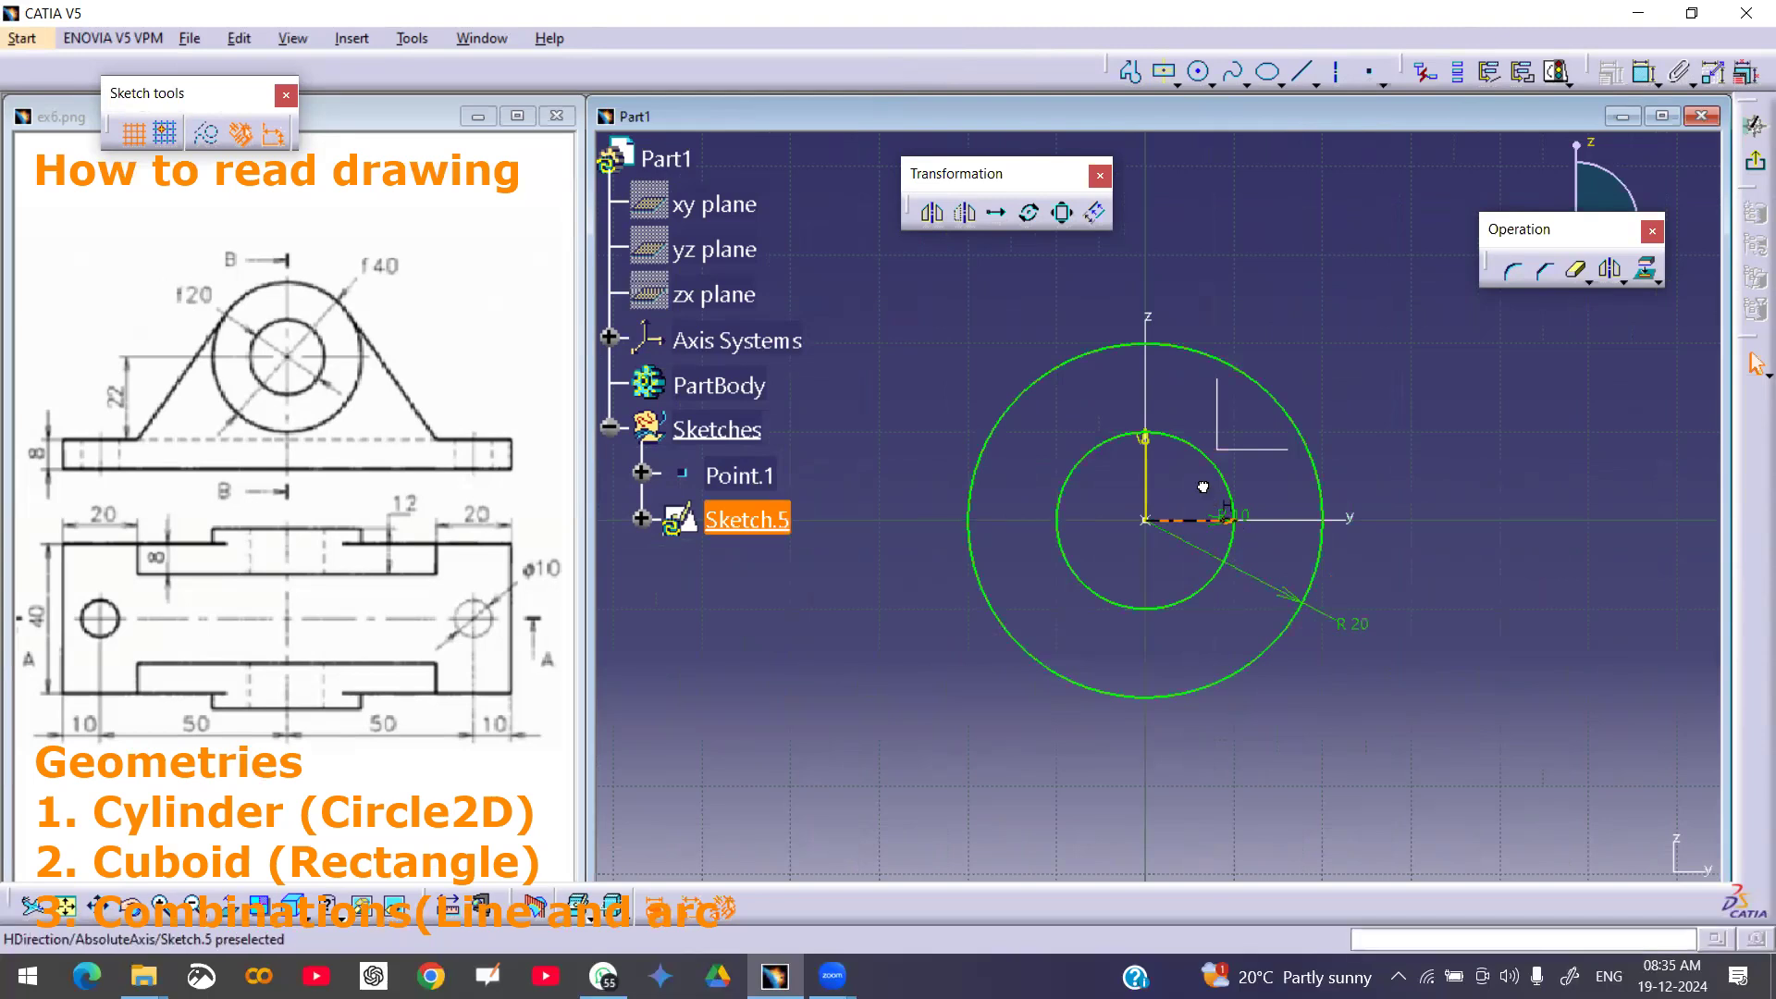
double_click(1238, 515)
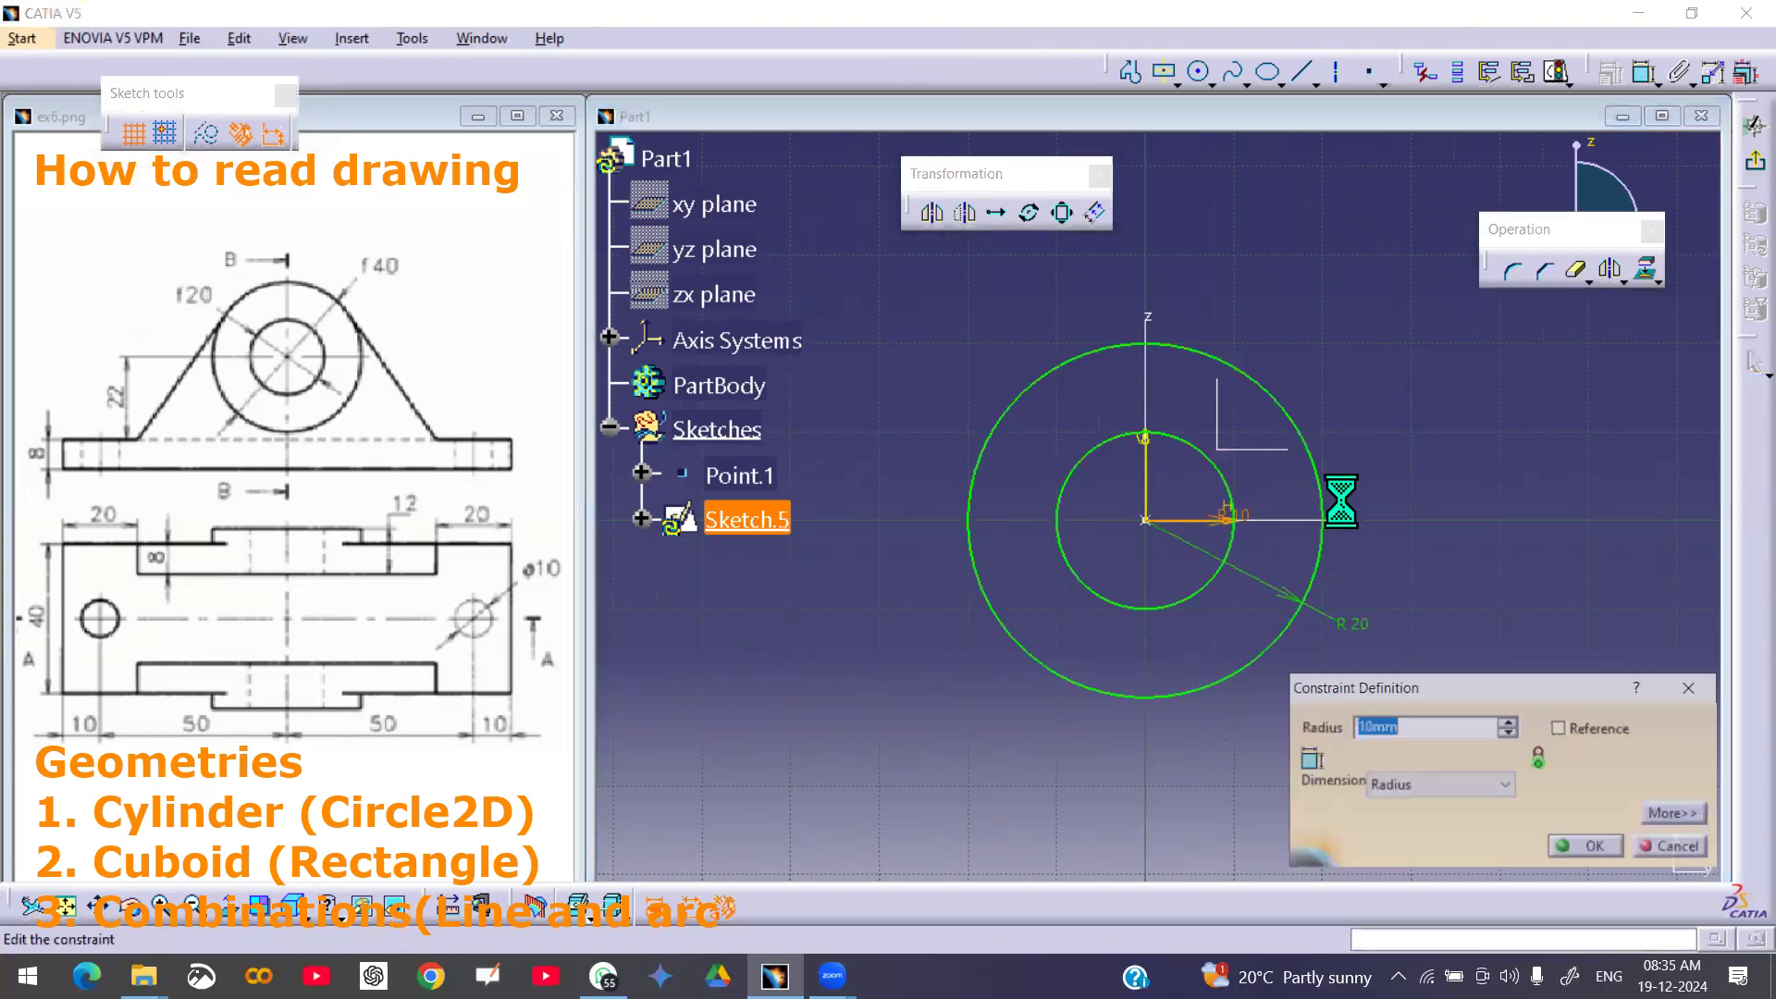
click(1471, 786)
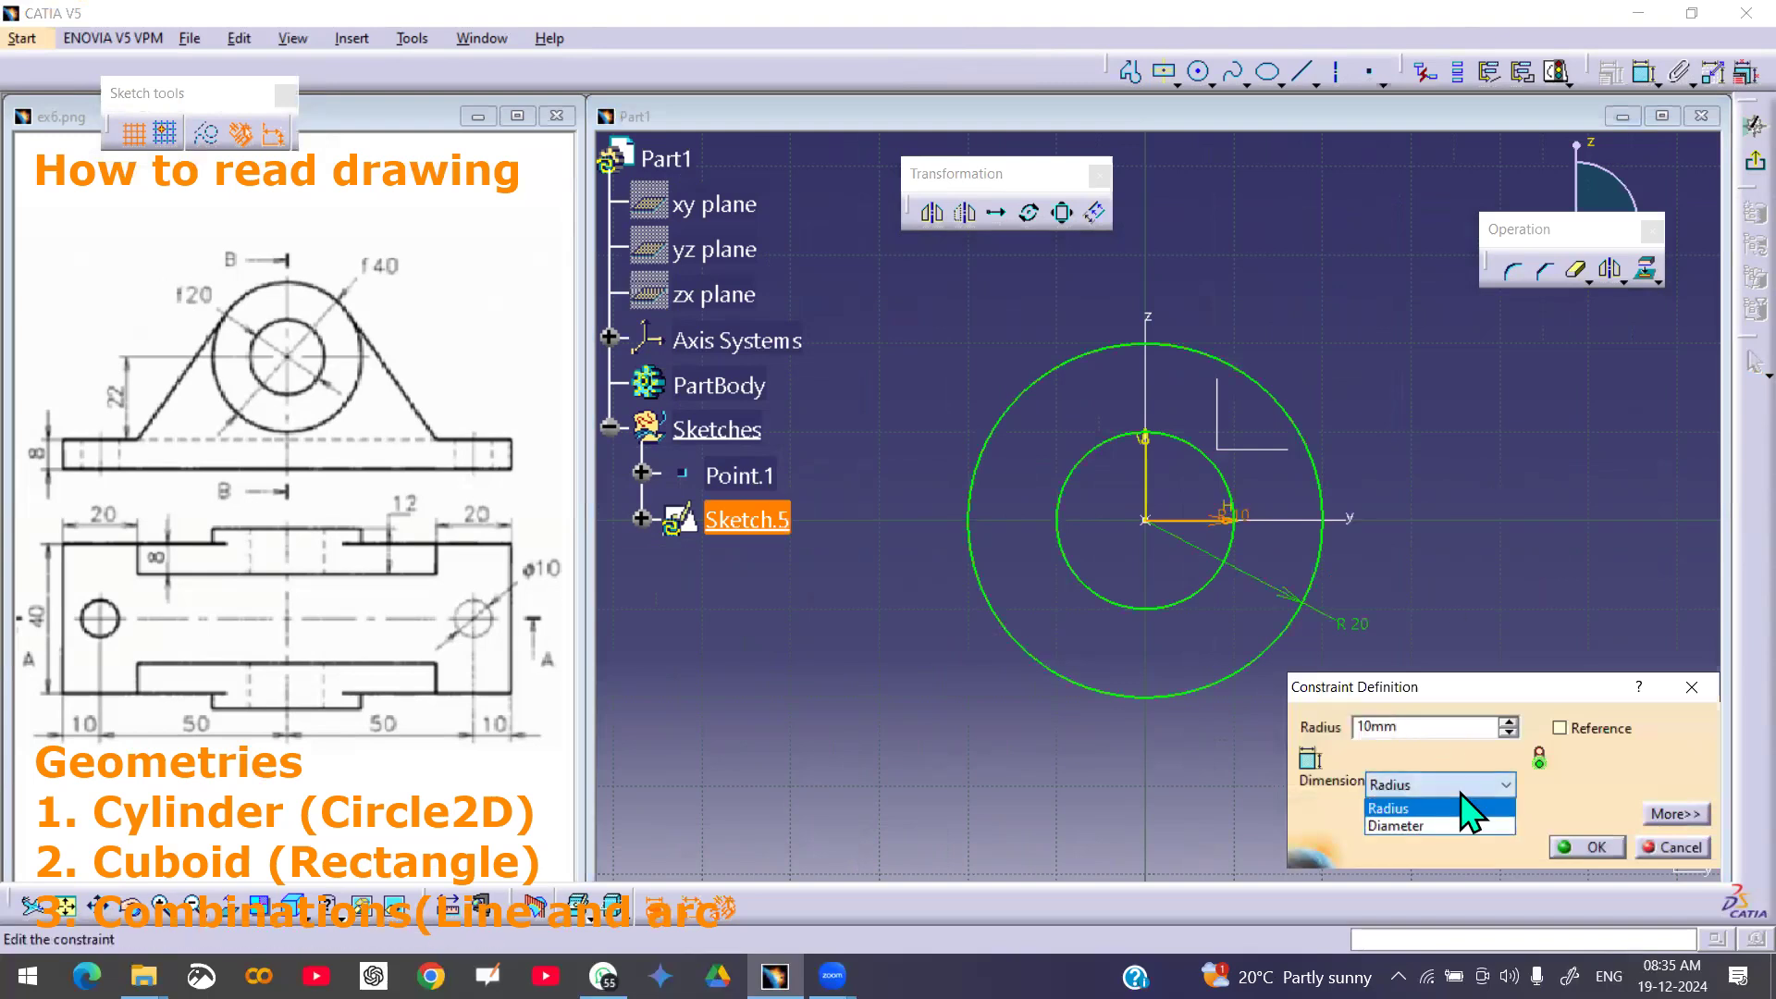
click(1445, 824)
click(1584, 848)
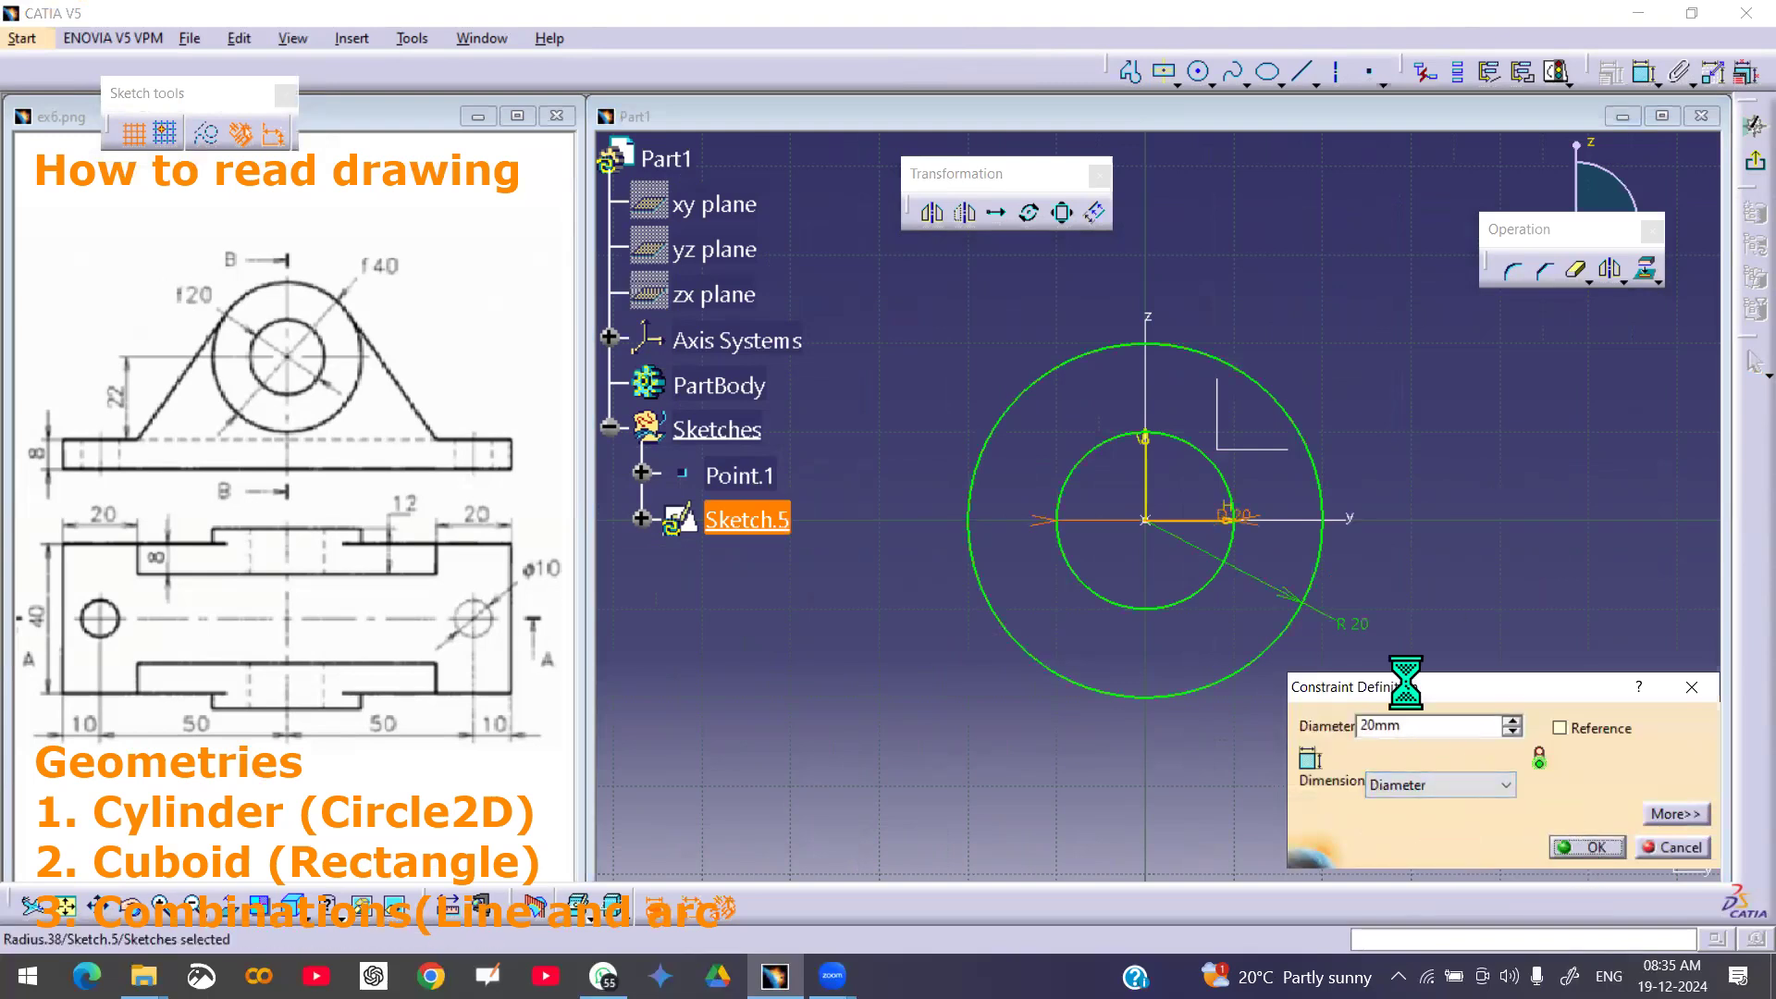
- Switch the outer circle's dimension type from Radius to Diameter
double_click(1349, 626)
click(1452, 783)
click(1442, 826)
click(1586, 847)
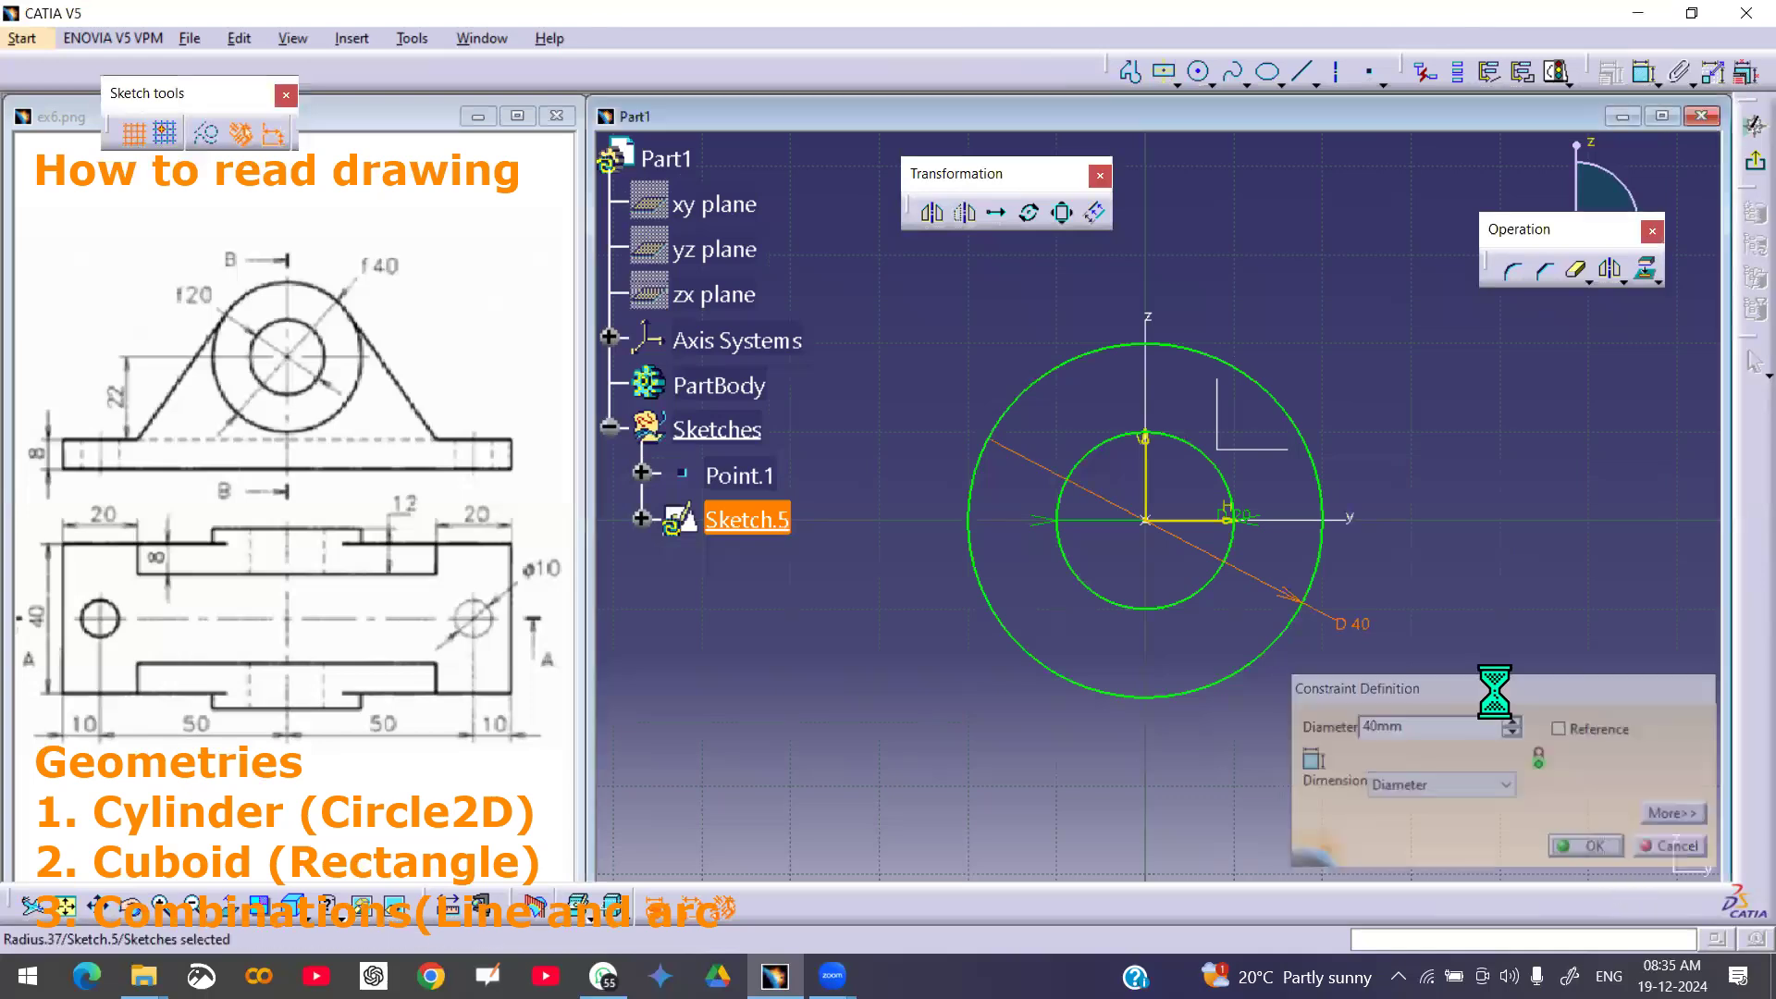
- Reposition both diameter dimensions to the lower right of their circles so they no longer overlap the horizontal axis
drag(1362, 638, 1339, 624)
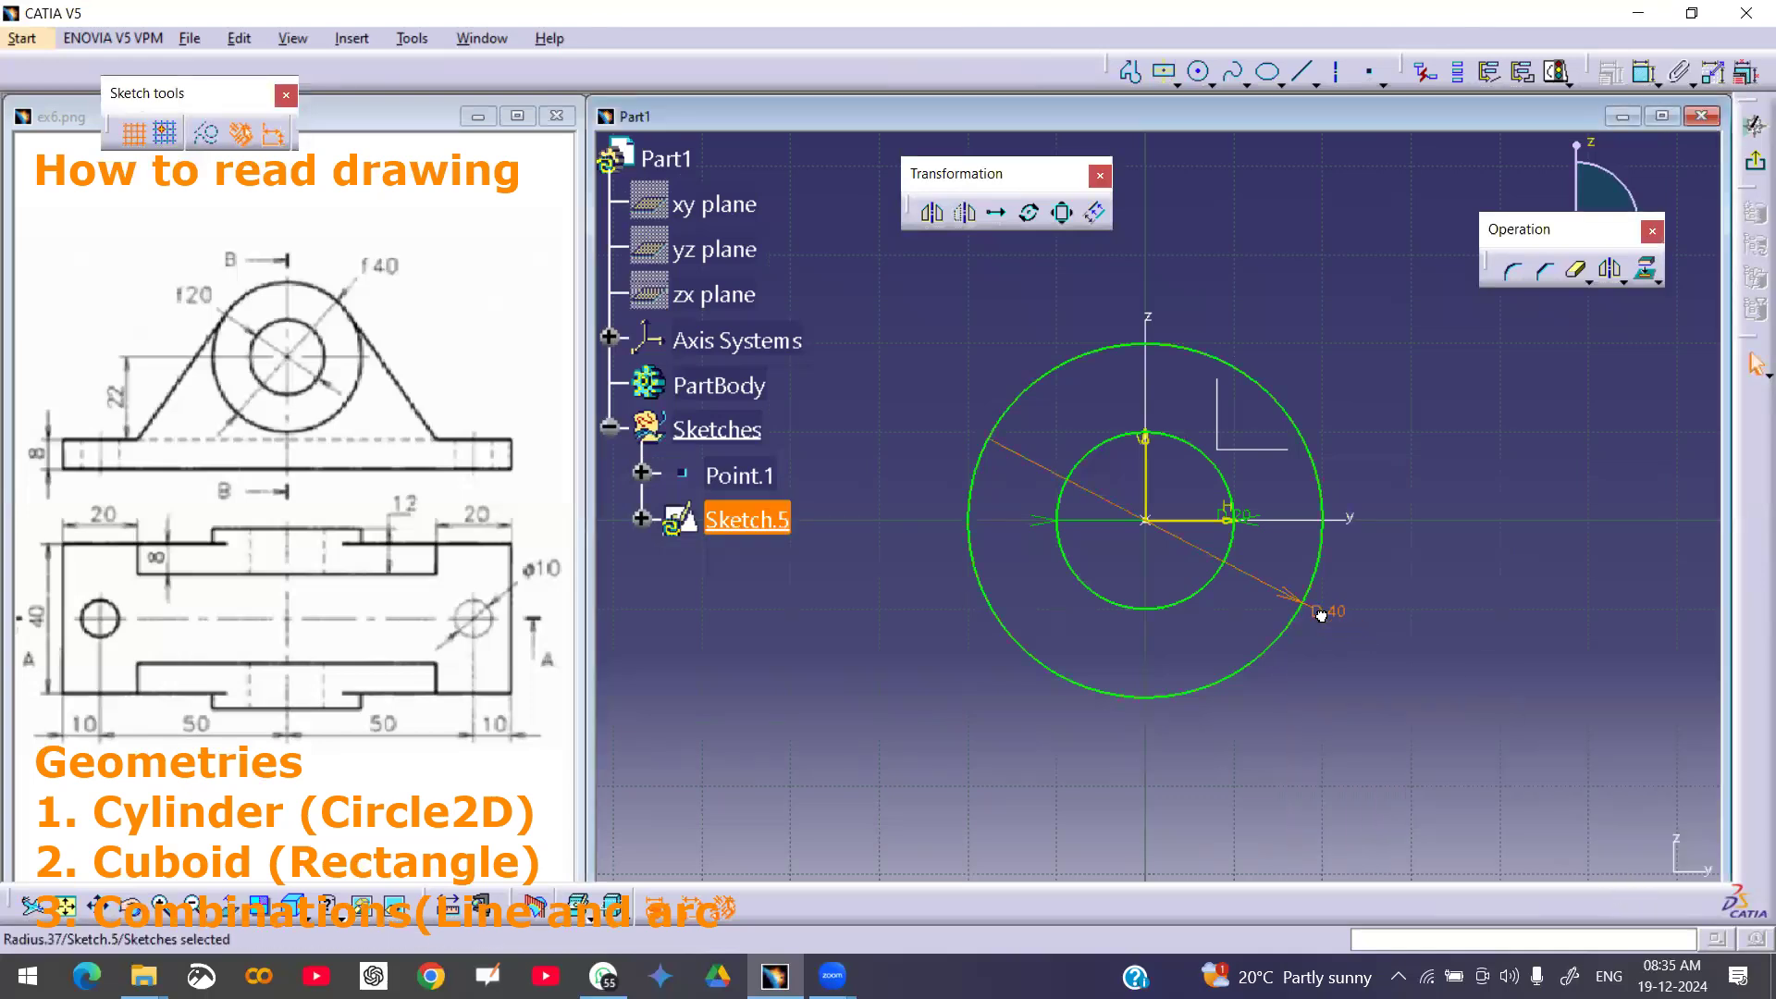
drag(1089, 526, 1081, 631)
click(1410, 513)
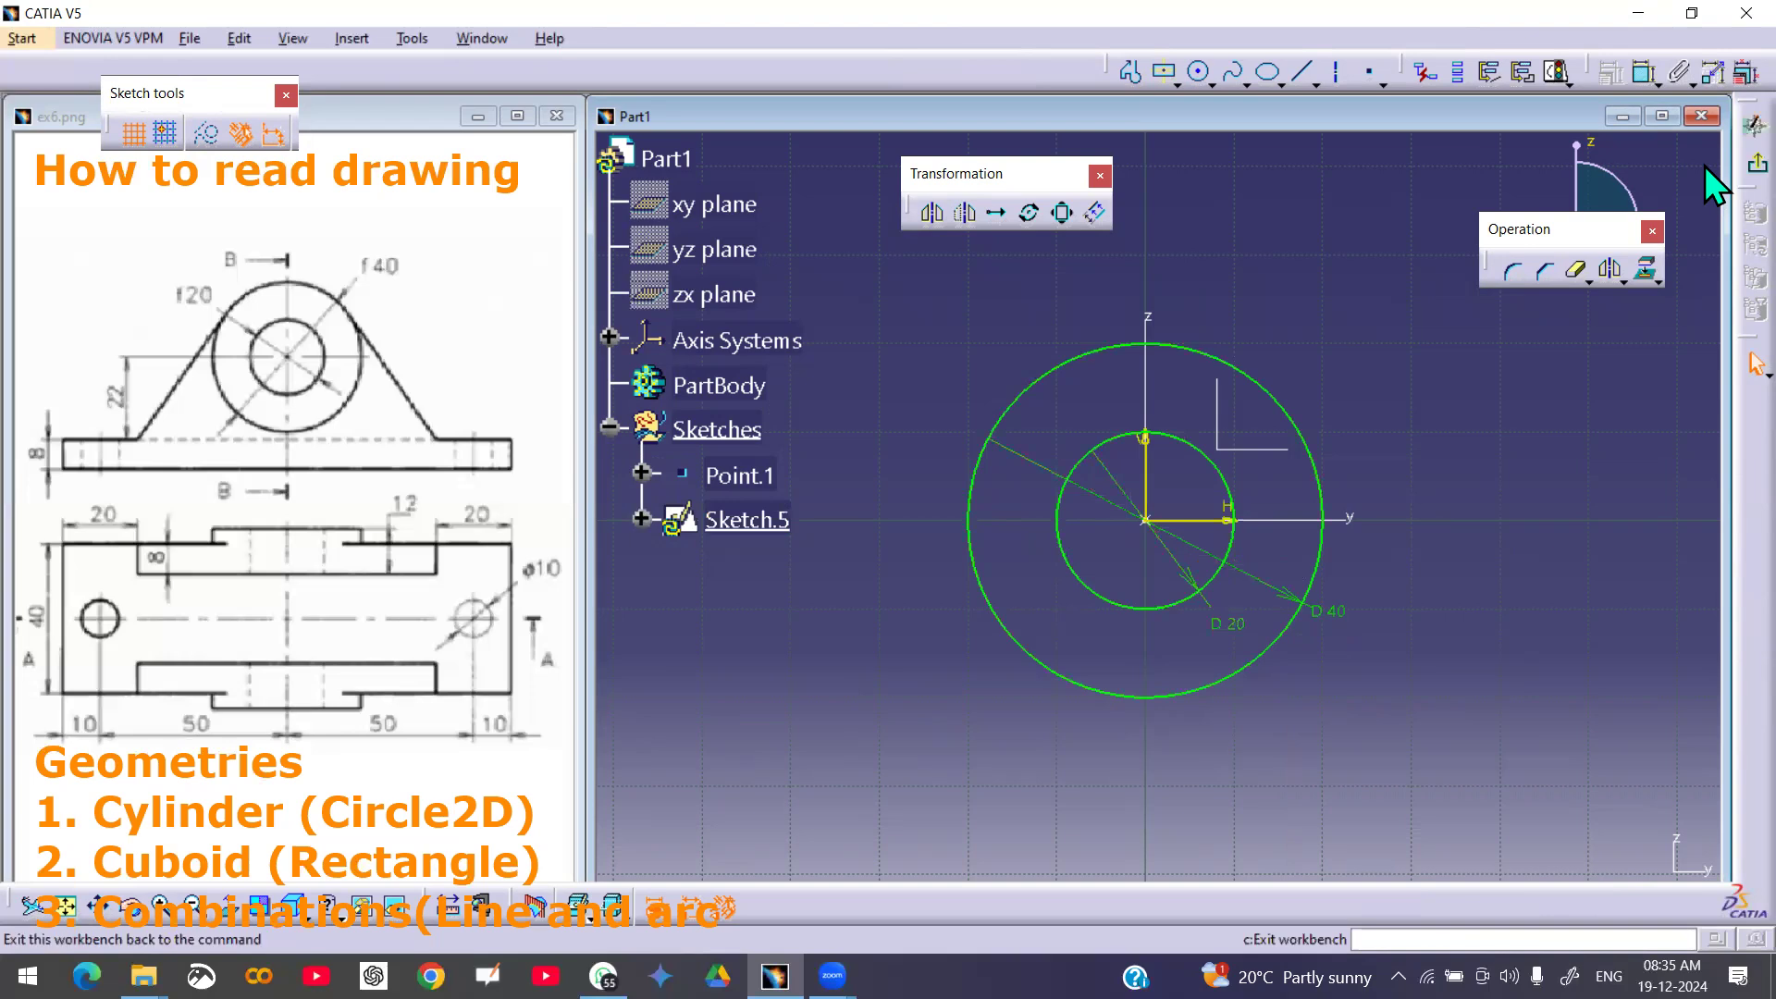
- Leave the circle sketch and open a Pad definition for it in the PartBody
click(1753, 126)
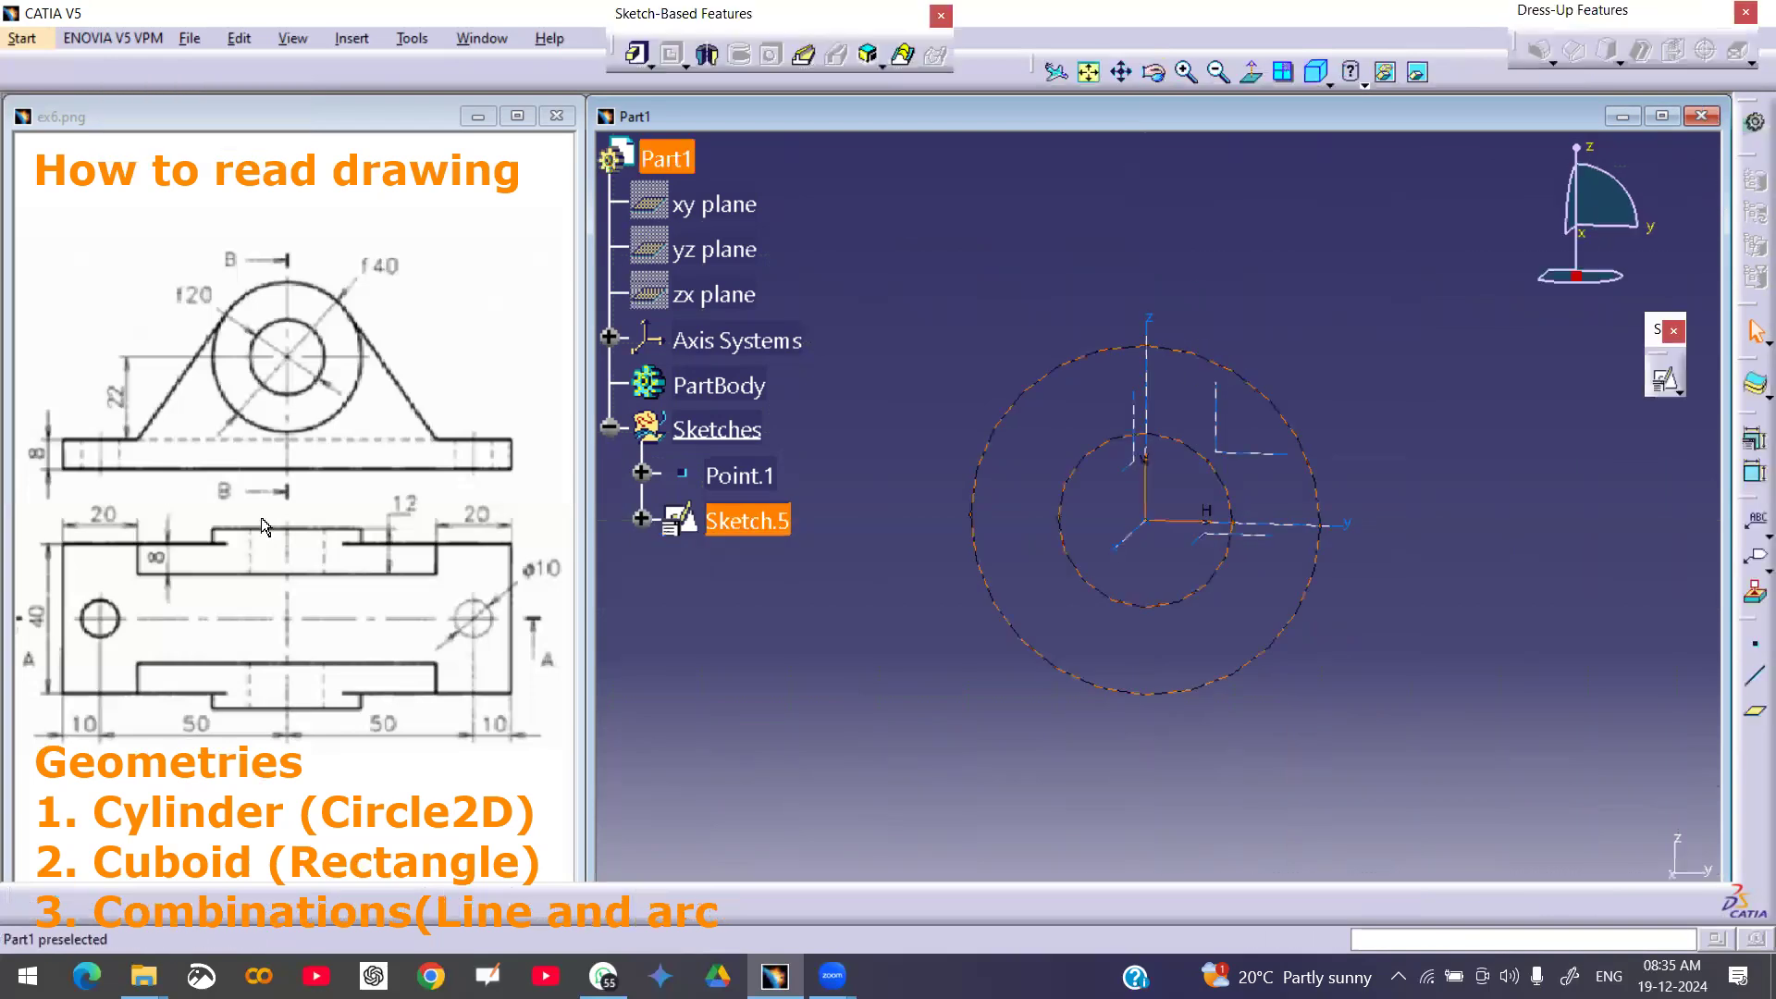
middle_drag(1406, 392, 1206, 355)
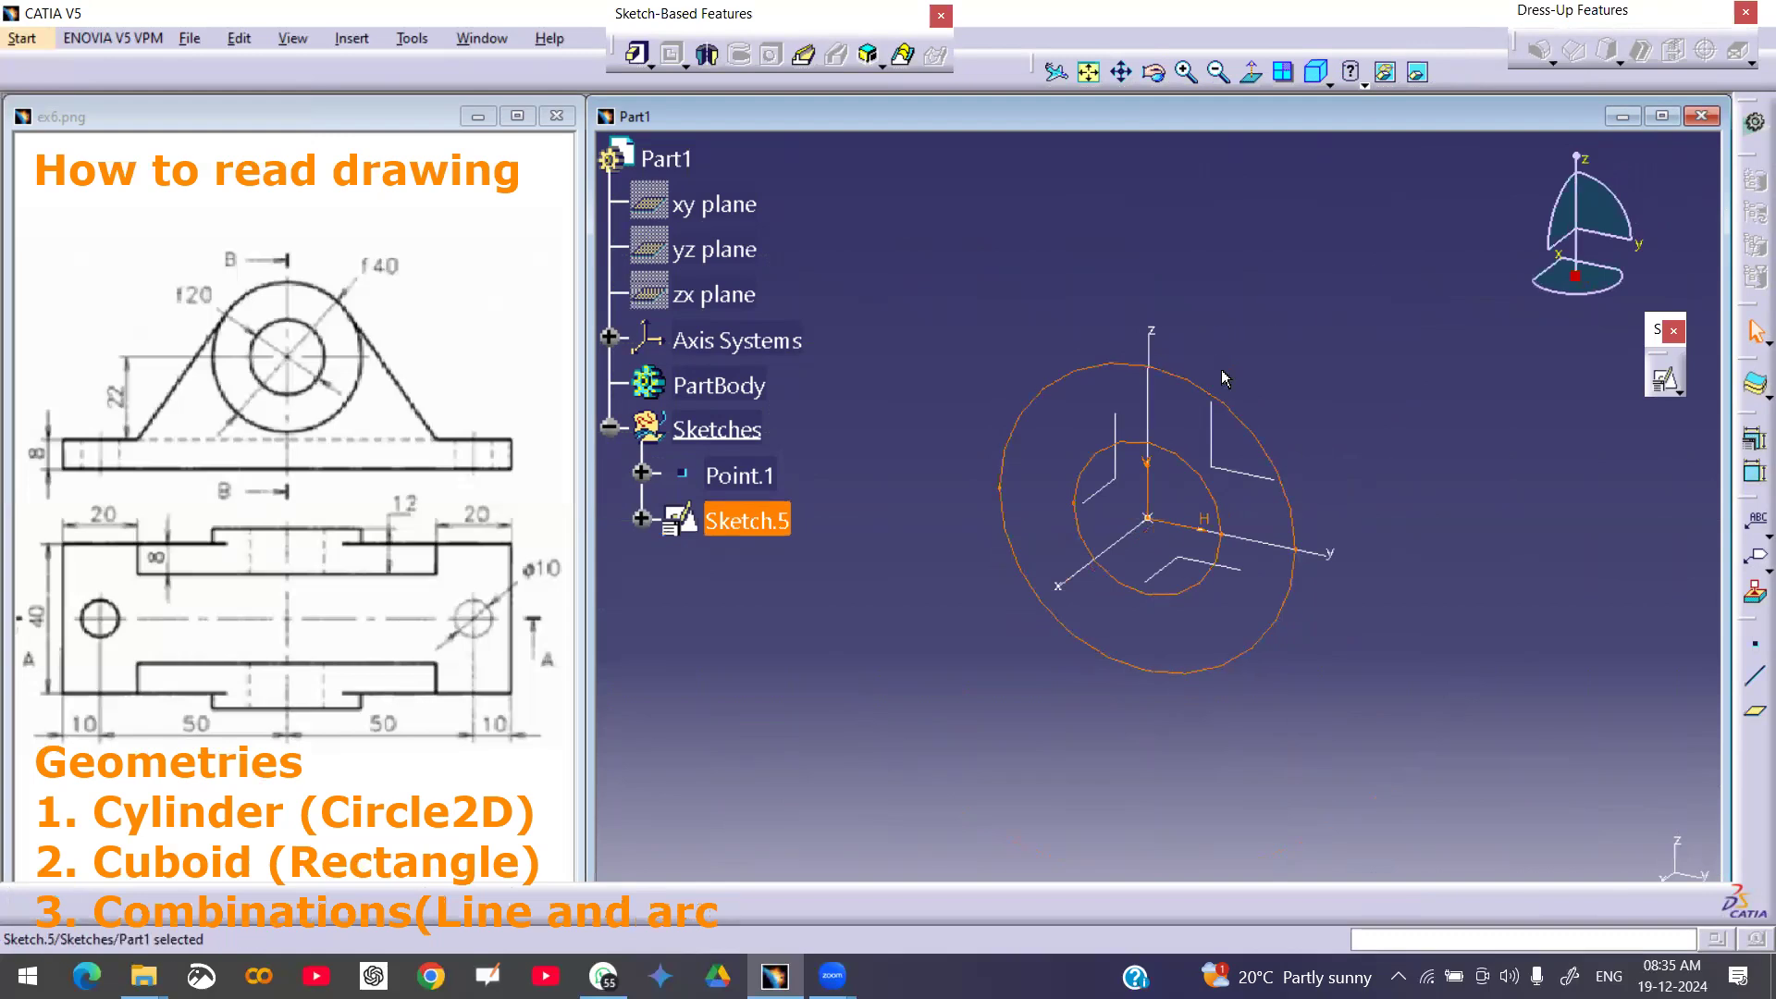
click(637, 56)
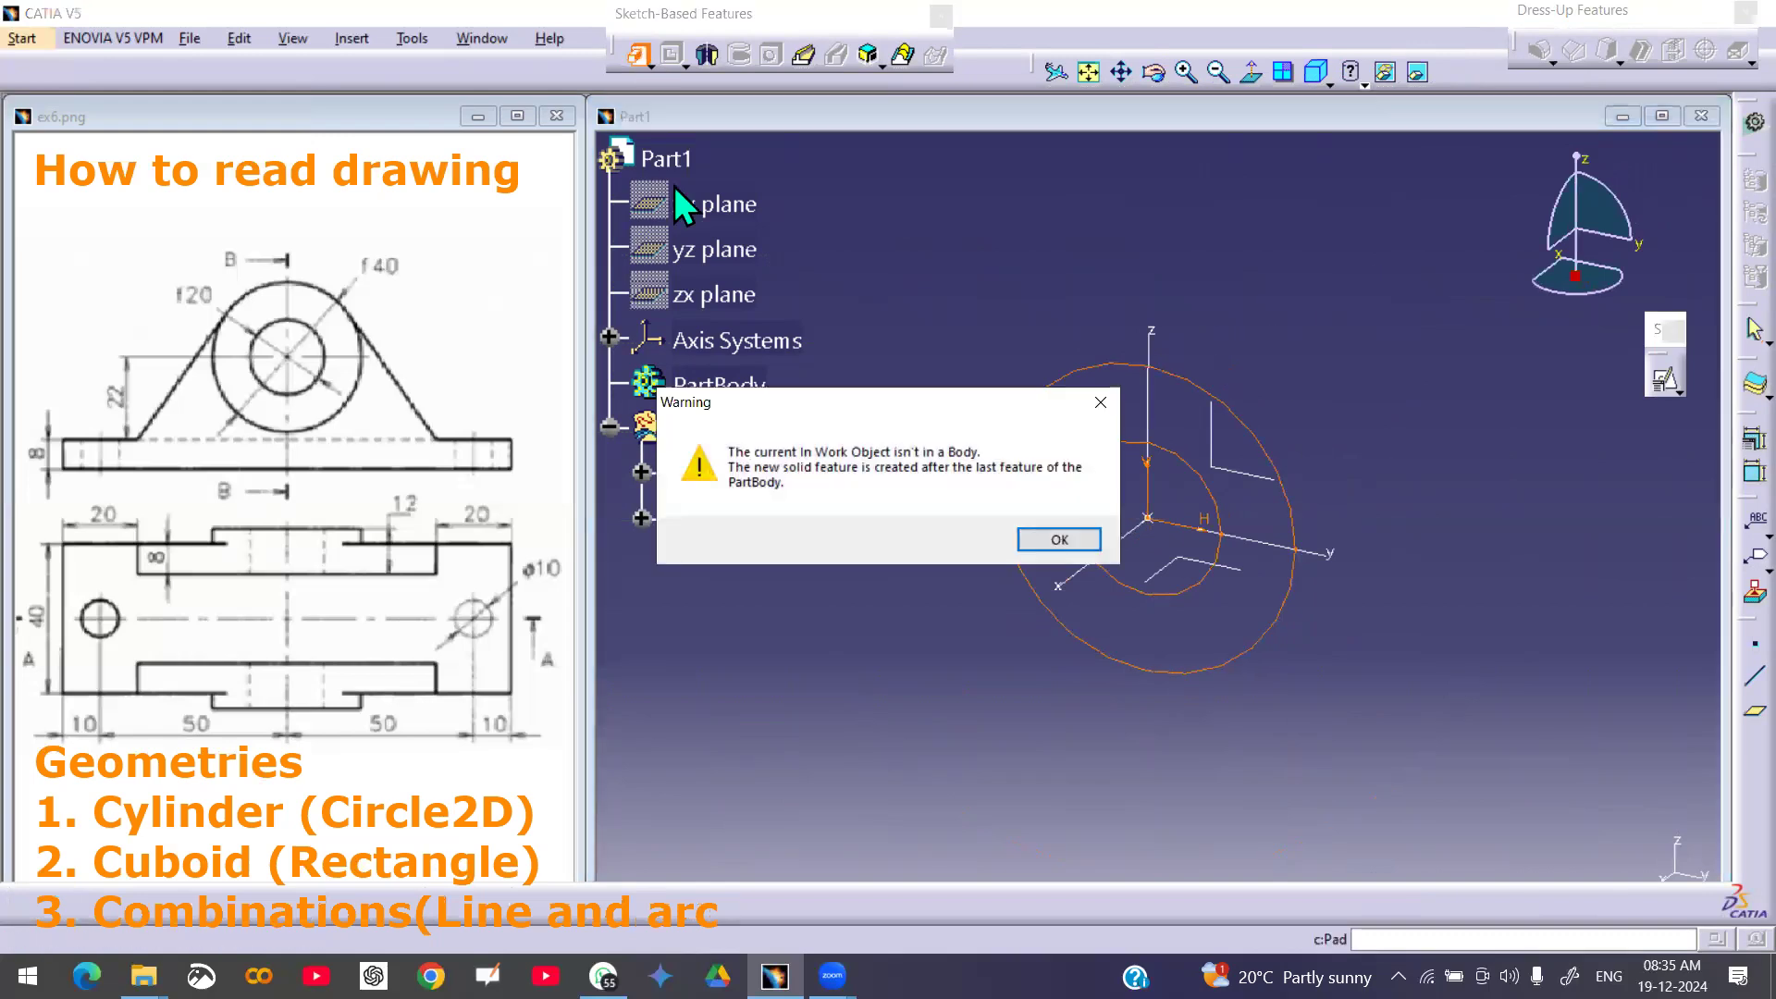
click(1062, 537)
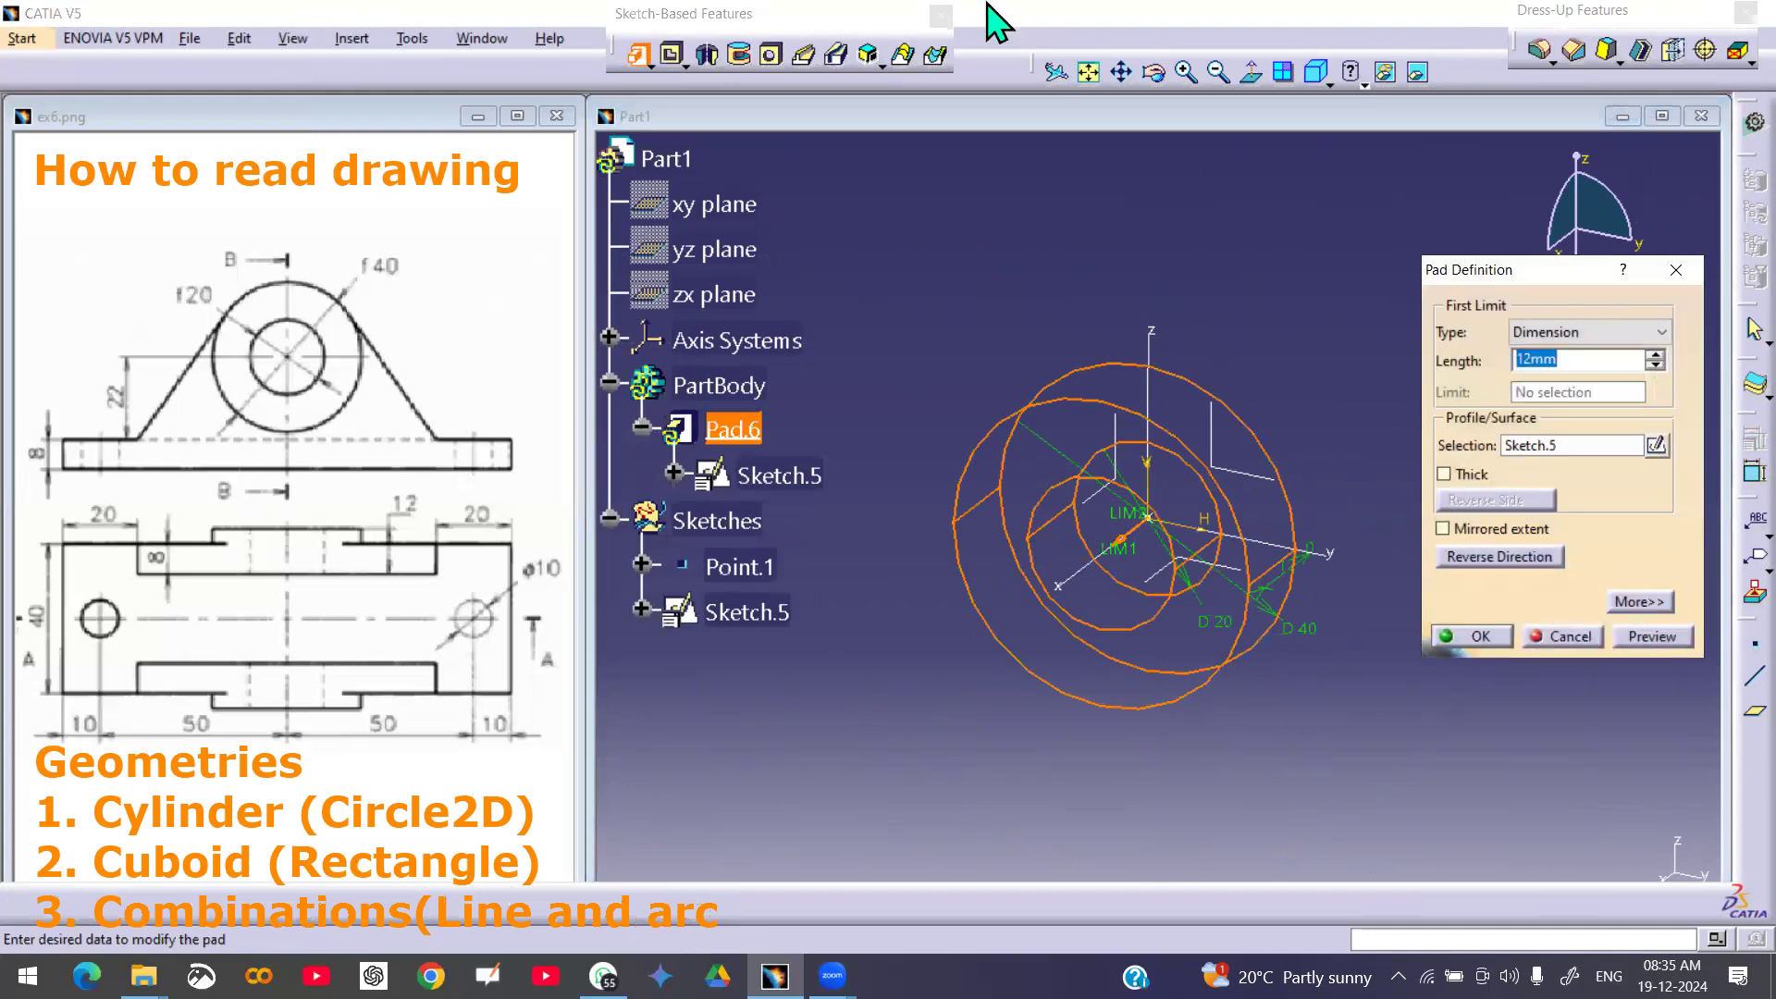
- Examine the drawing's front and top views for the dimensions that determine the boss's total length
mouse_move(288, 293)
mouse_down()
mouse_move(222, 440)
mouse_move(221, 717)
mouse_up()
drag(359, 340, 355, 722)
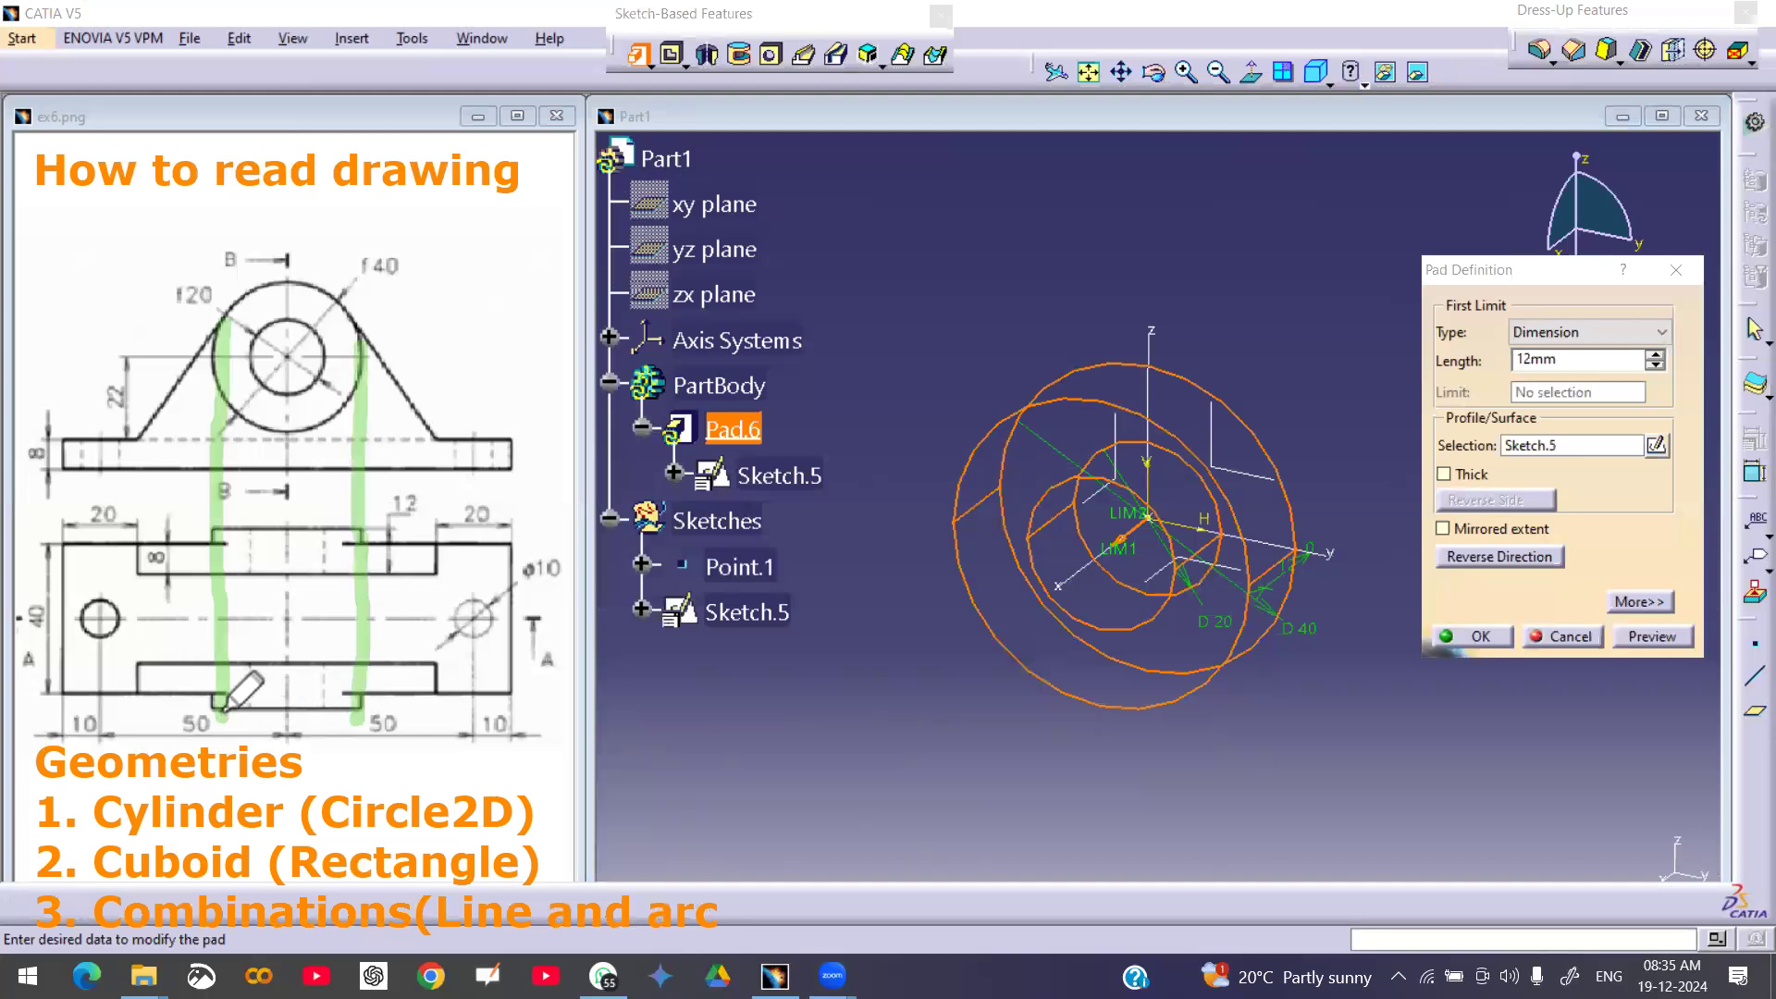
drag(220, 712, 357, 716)
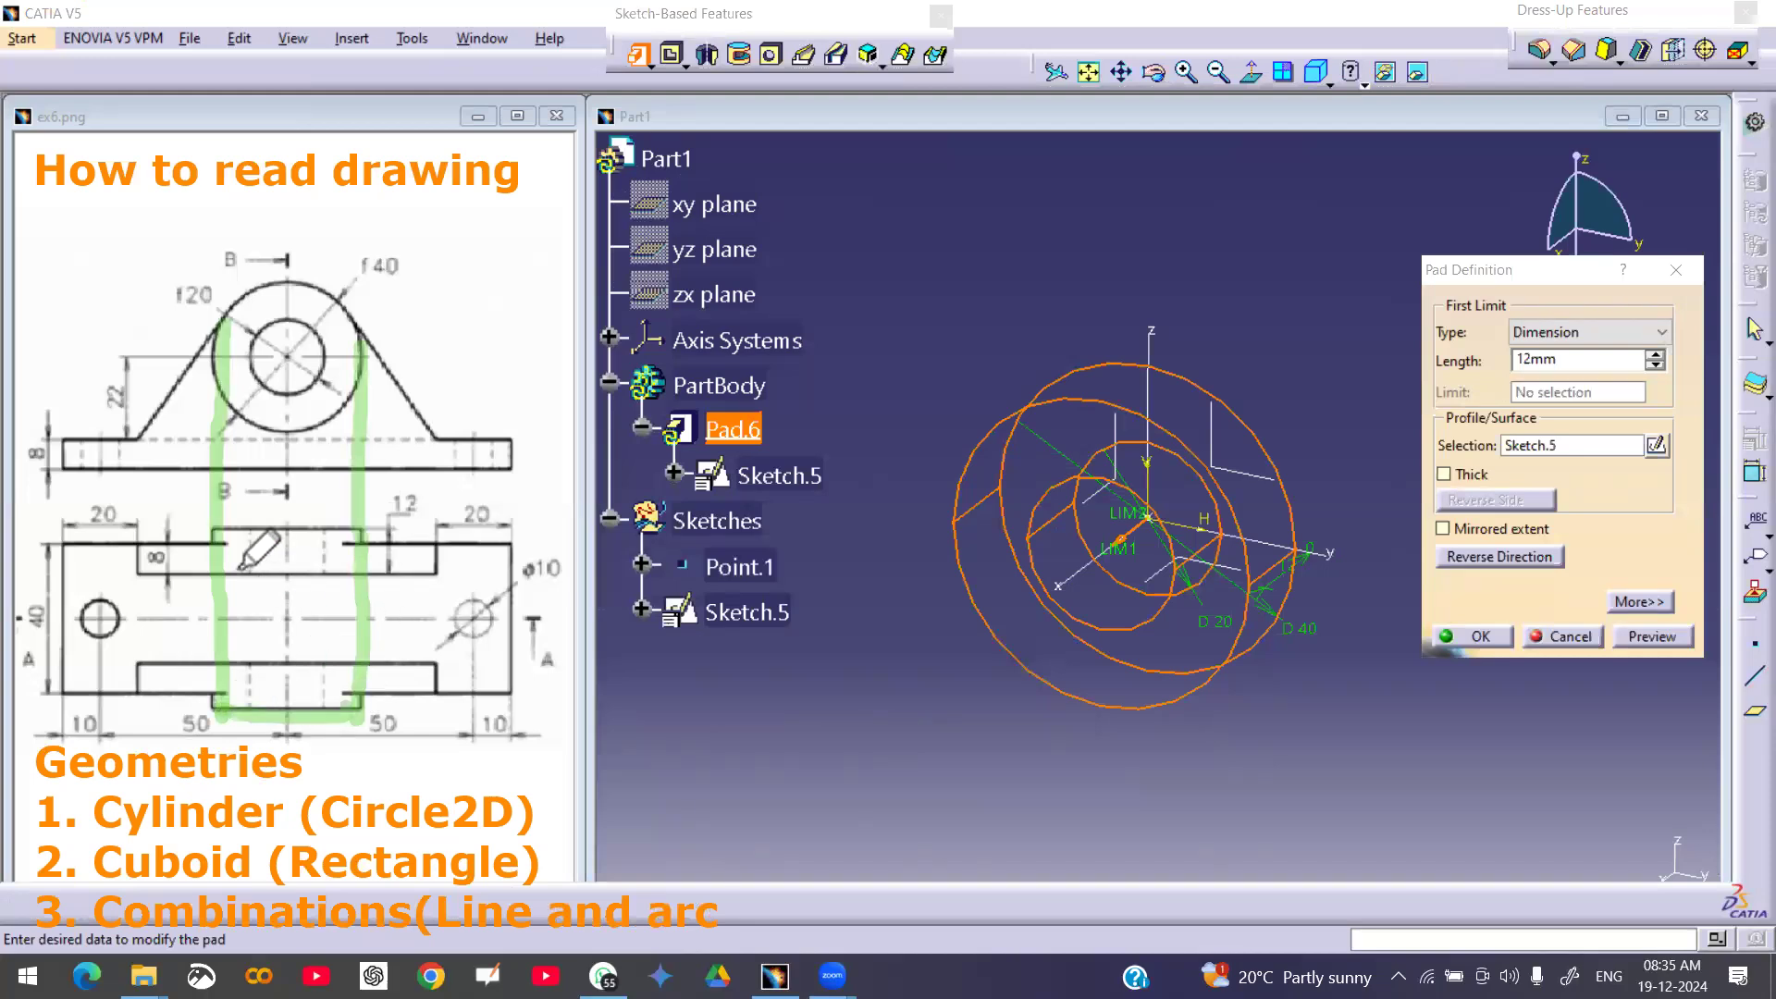
drag(215, 529, 361, 530)
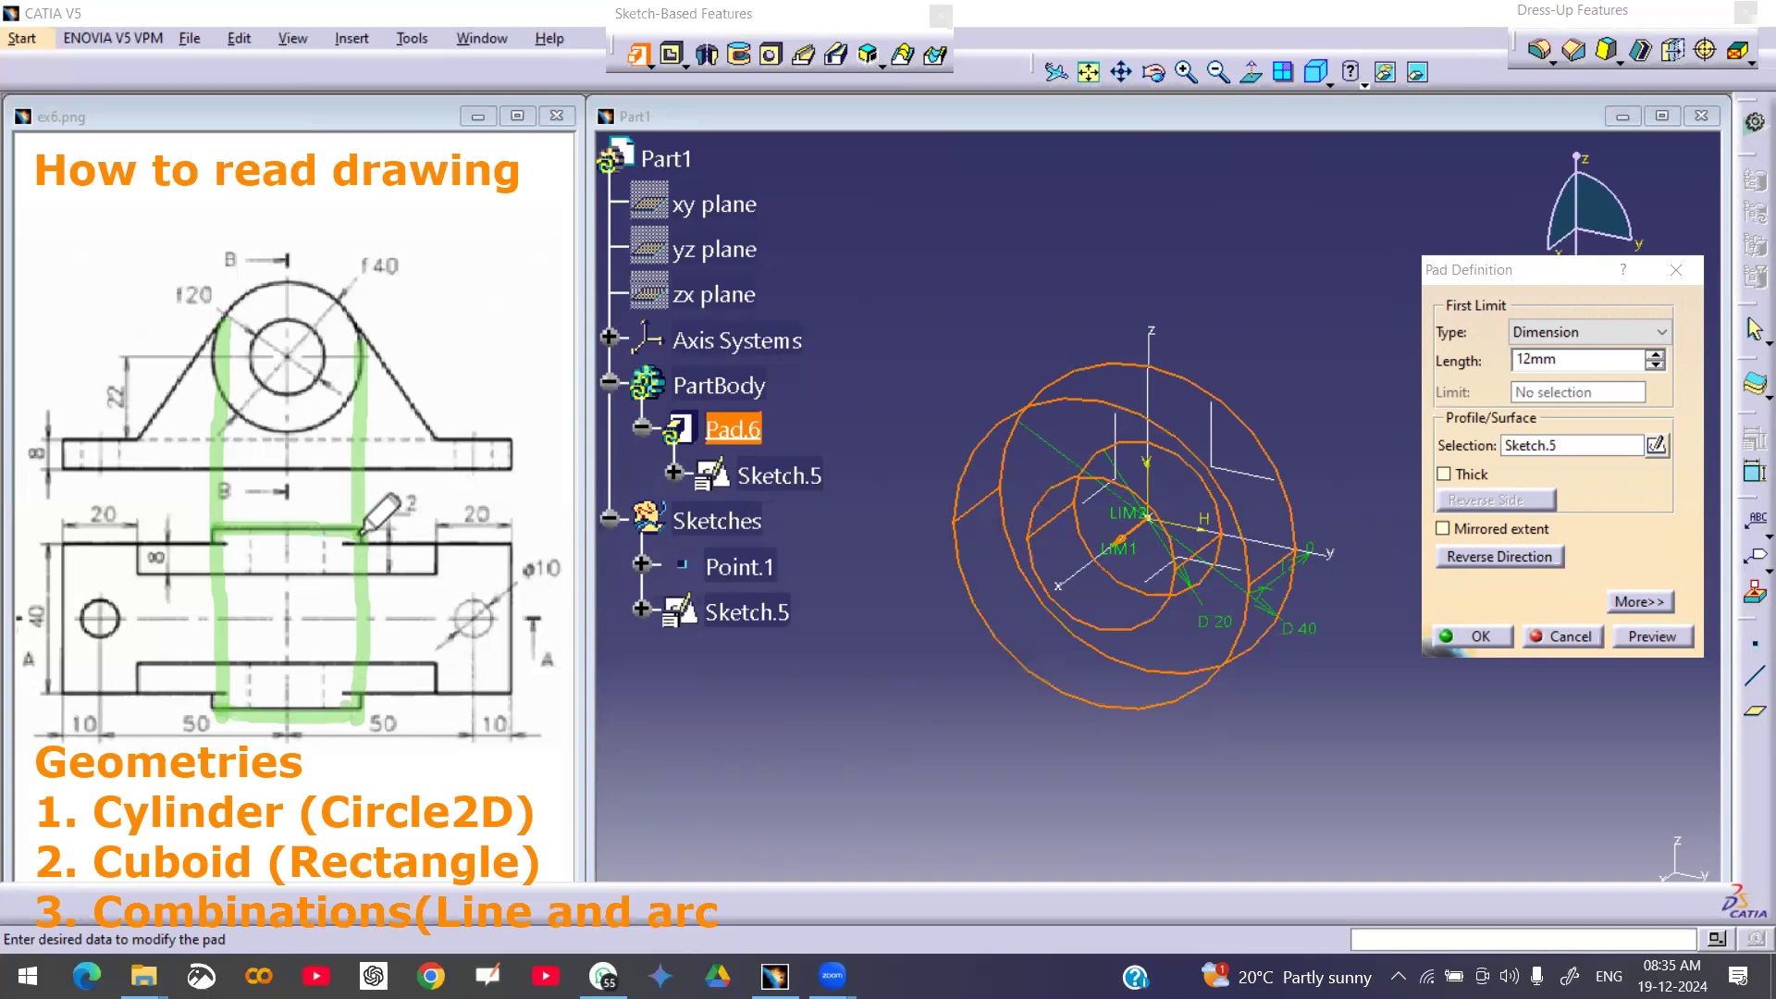
drag(39, 592, 39, 632)
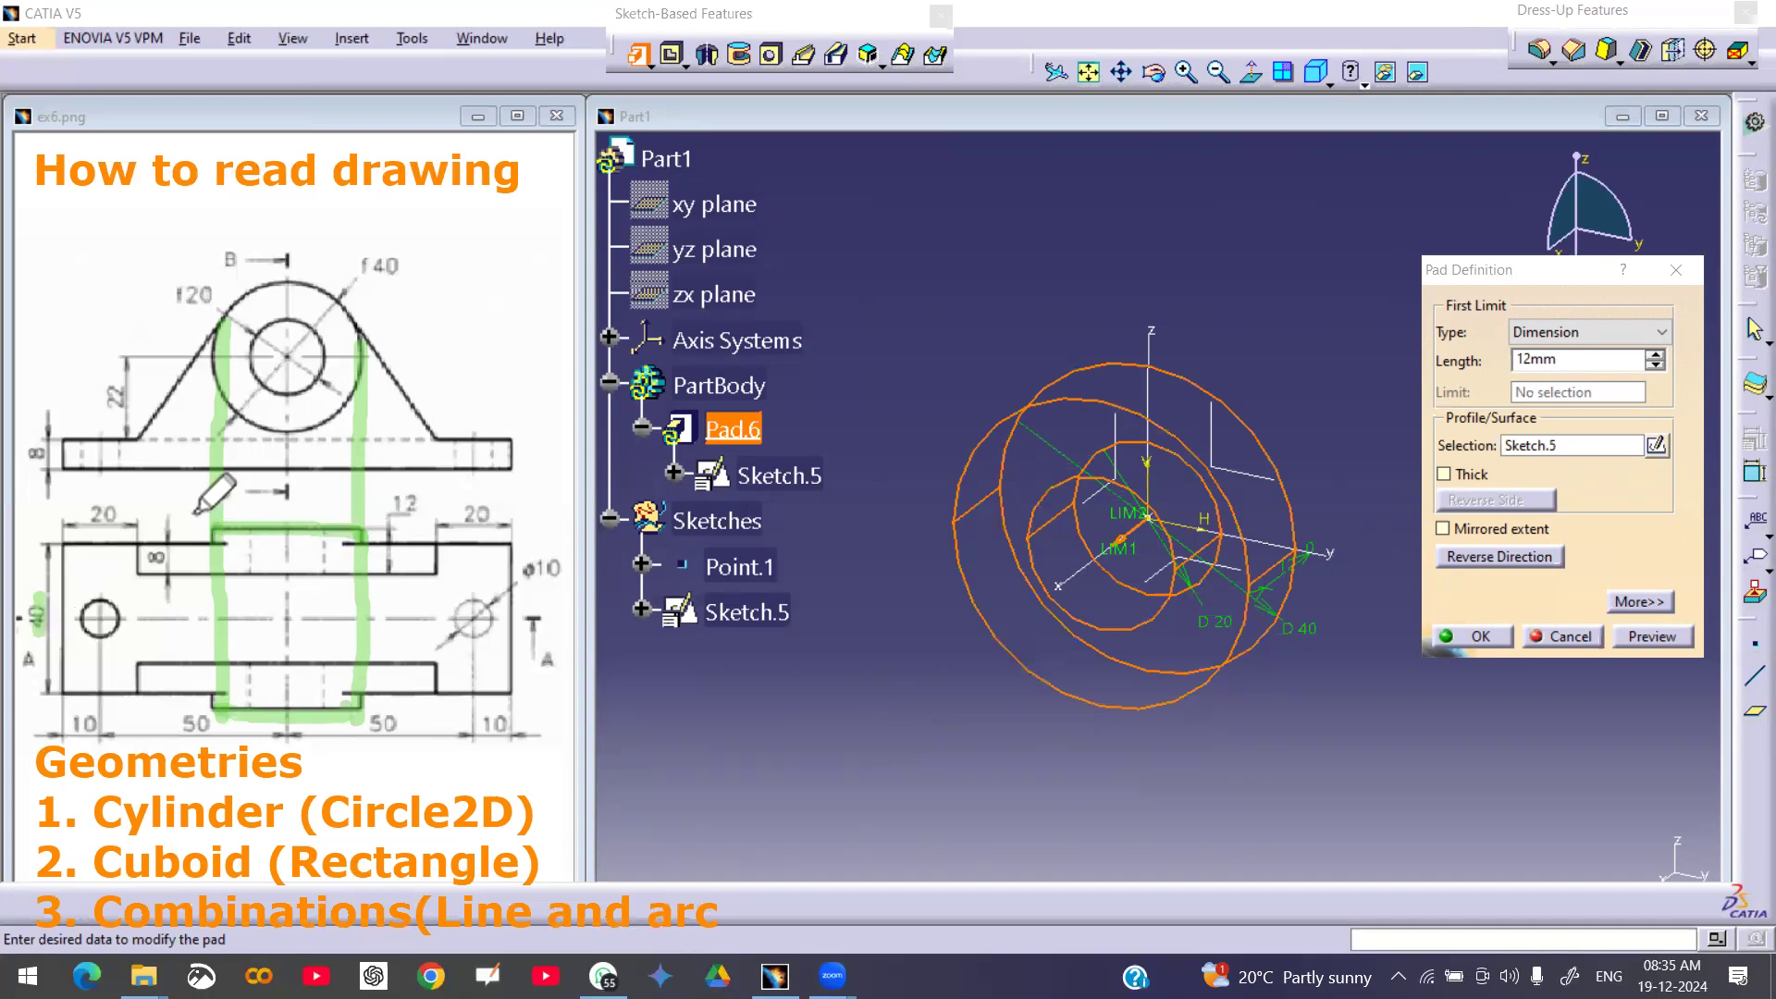
mouse_move(422, 483)
mouse_down()
mouse_move(373, 502)
mouse_move(408, 522)
mouse_move(427, 495)
mouse_up()
mouse_move(387, 675)
mouse_down()
mouse_move(399, 701)
mouse_move(386, 680)
mouse_up()
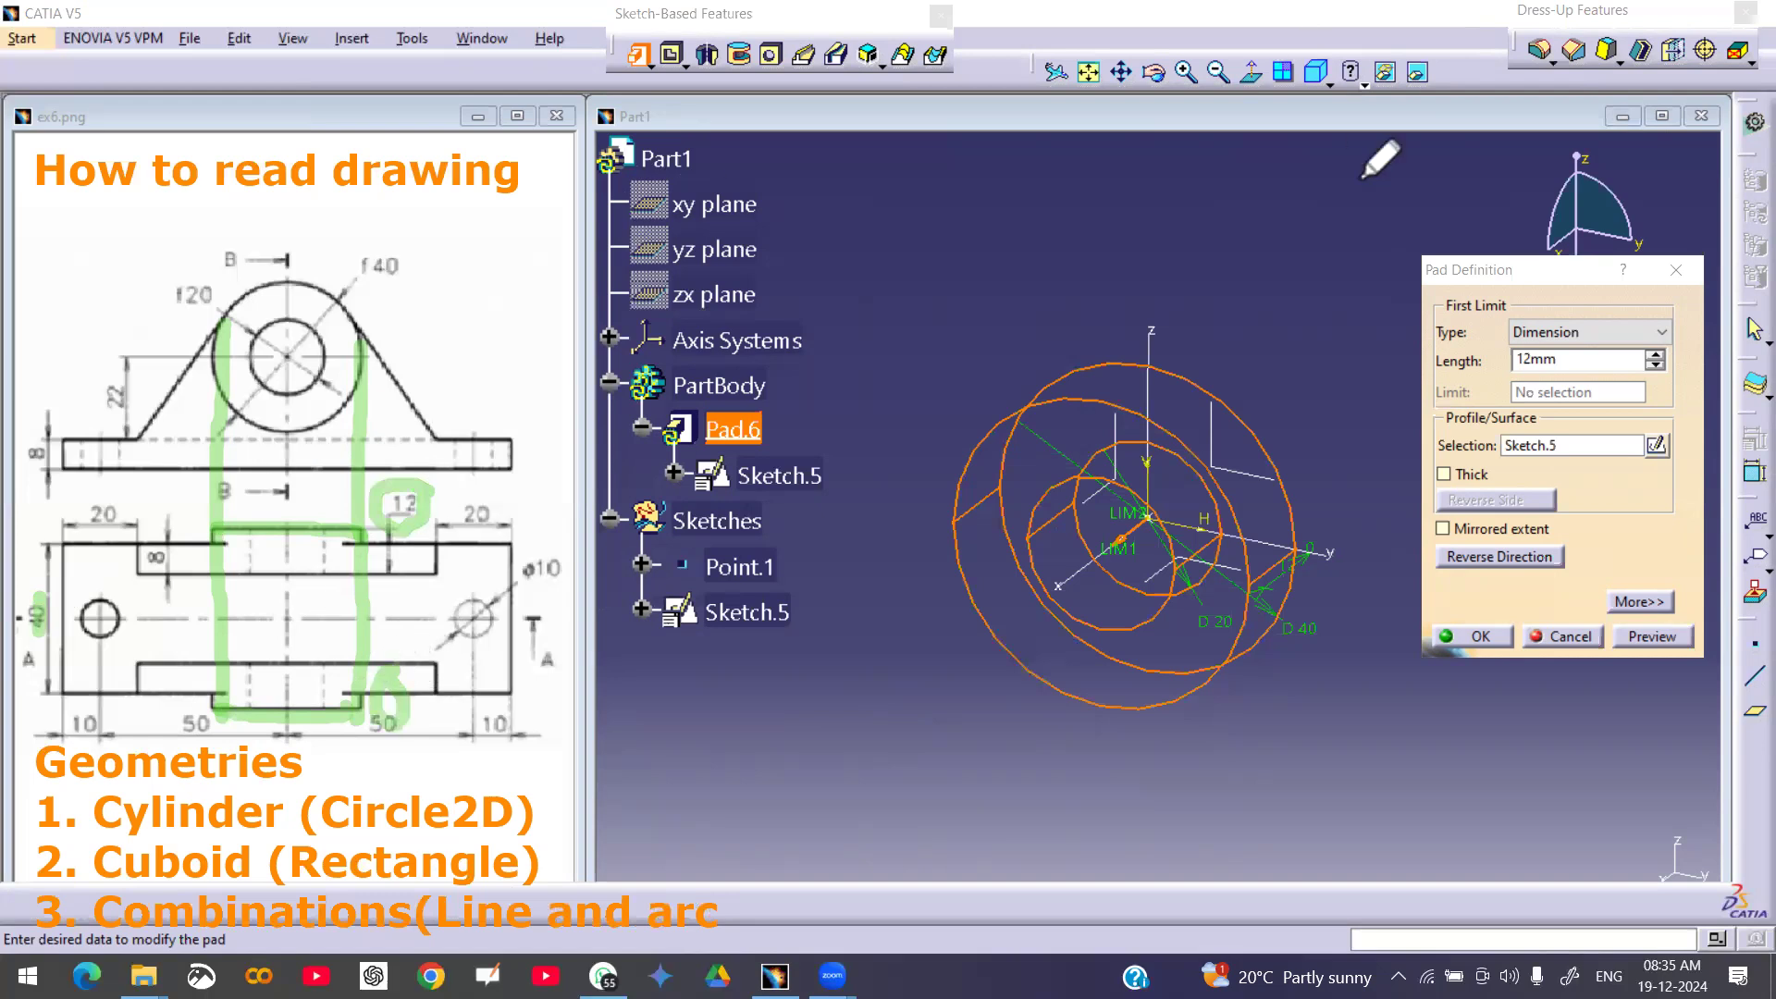
- Set the boss pad's length to 40+12+12 mm and preview it
drag(1558, 360, 1496, 365)
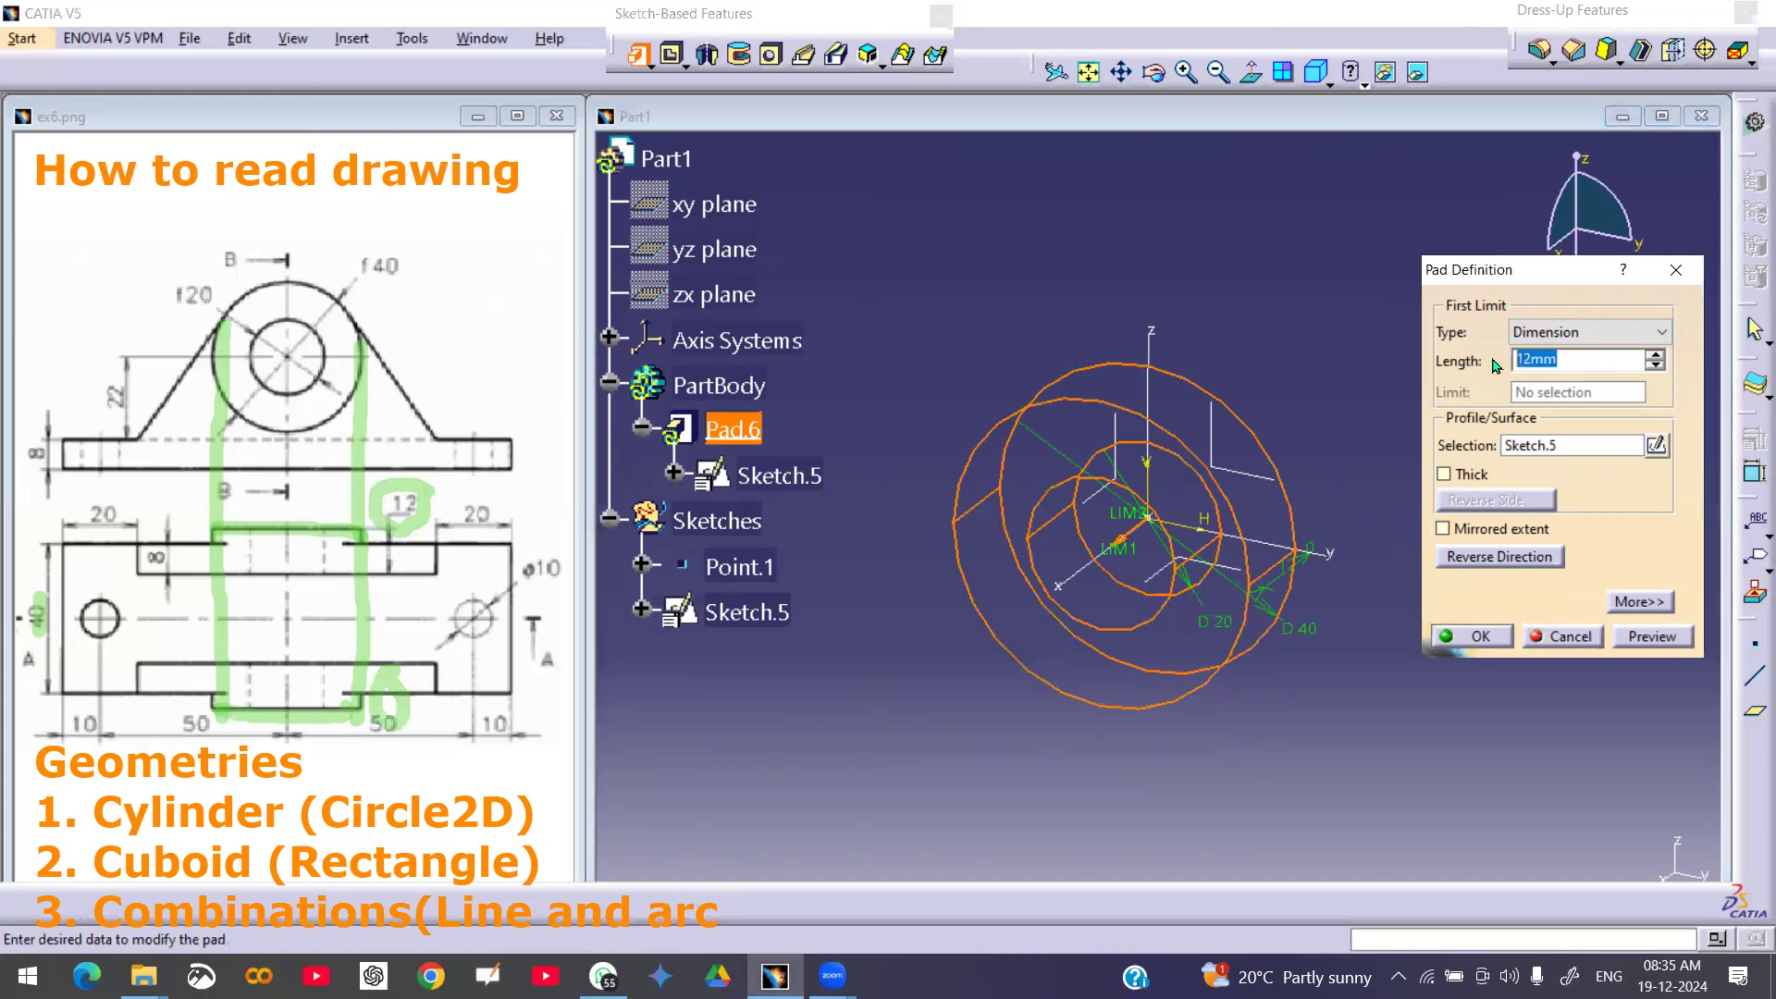
text(40+12+12)
click(1653, 637)
middle_drag(1182, 569, 1062, 614)
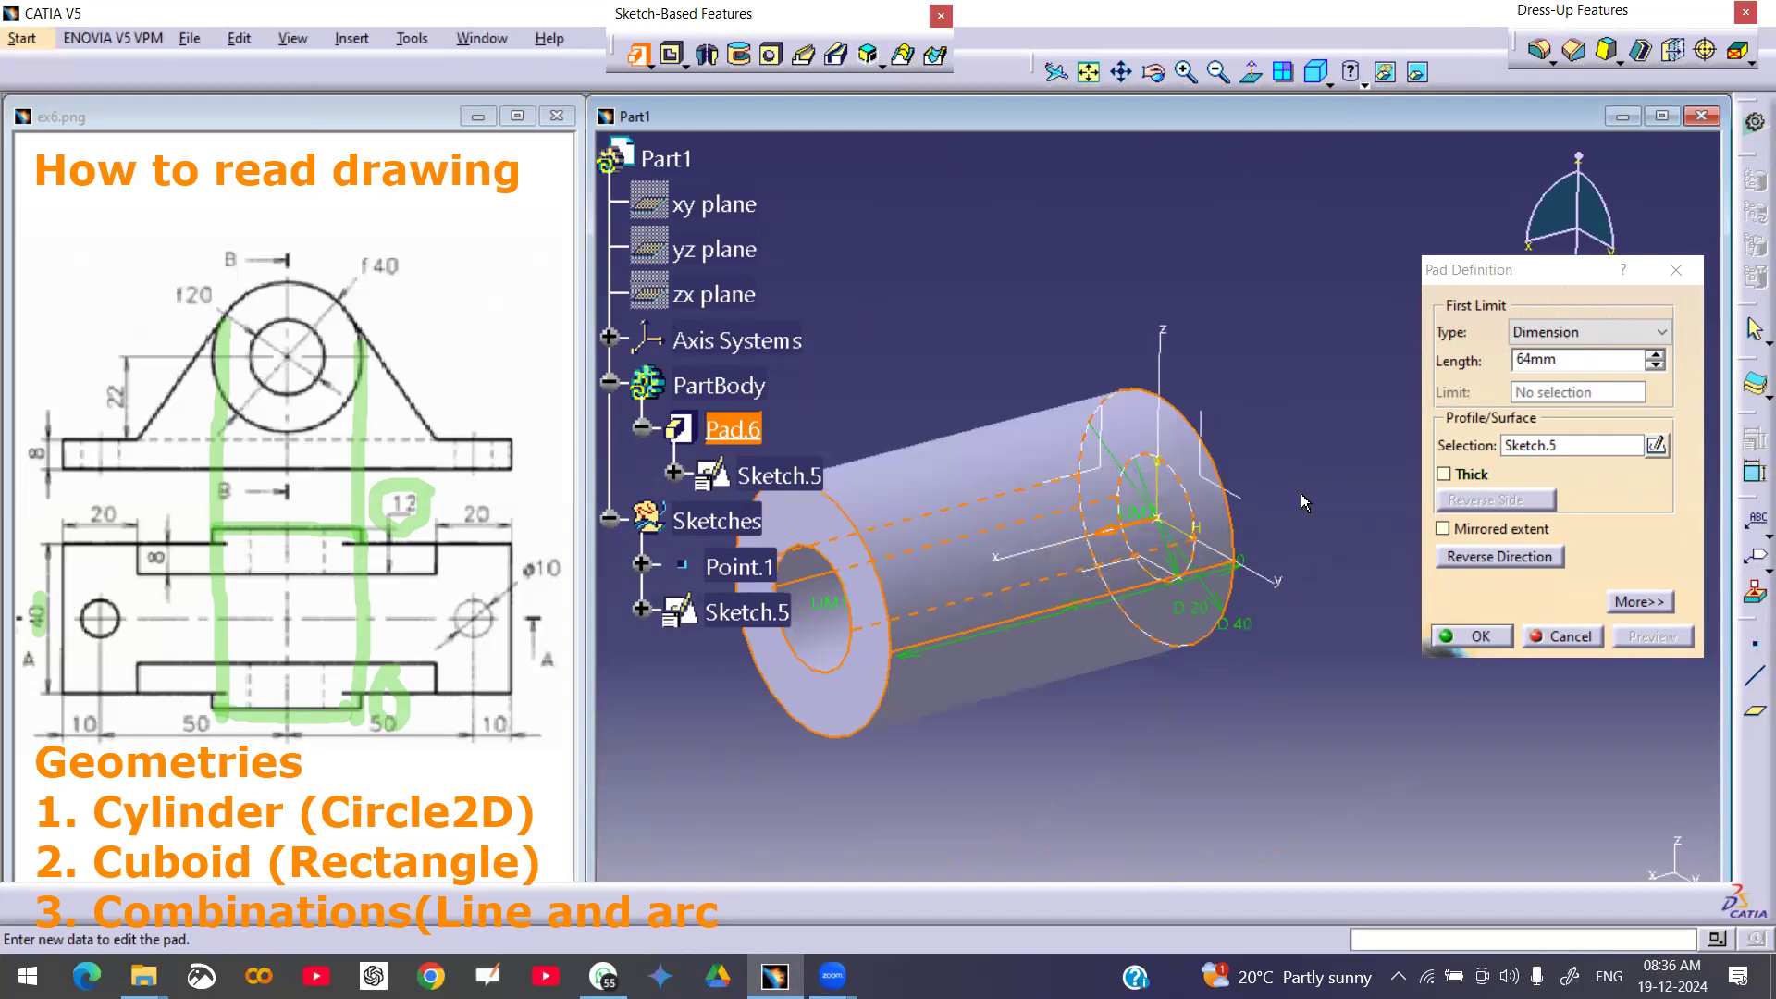
- Set the boss pad's length to 64/2 mm with Mirrored extent enabled and create the pad
text(6)
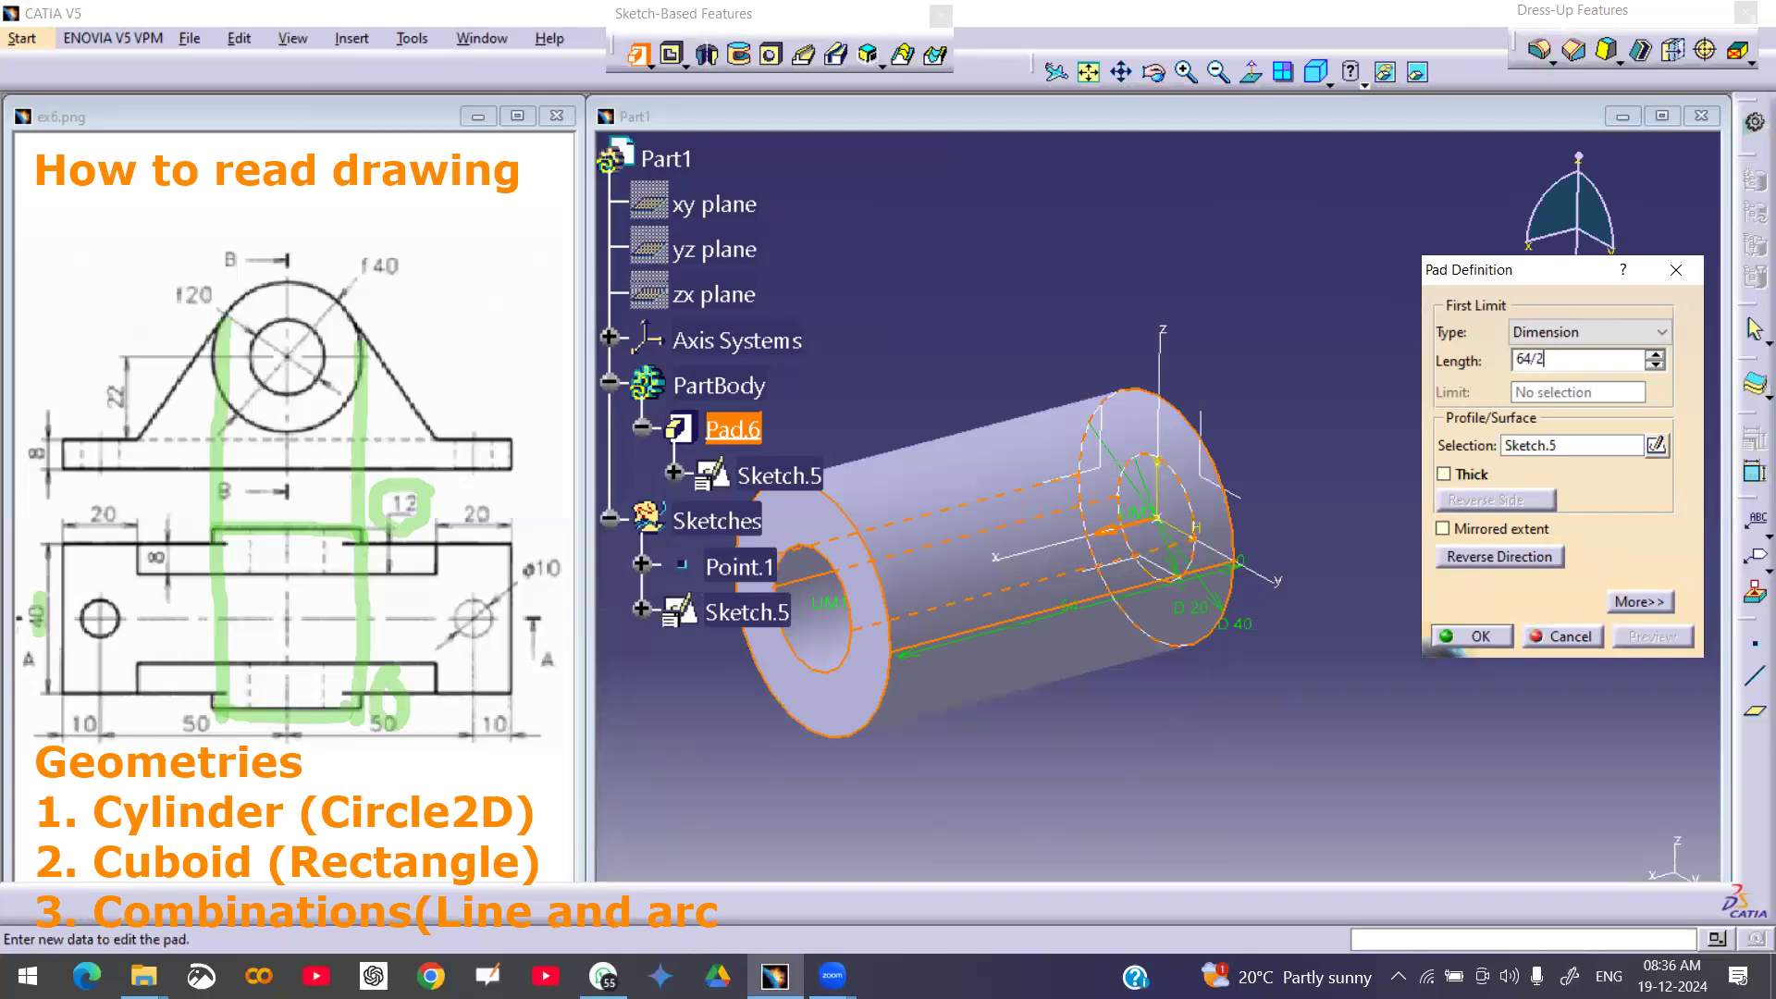
key(Return)
click(1444, 528)
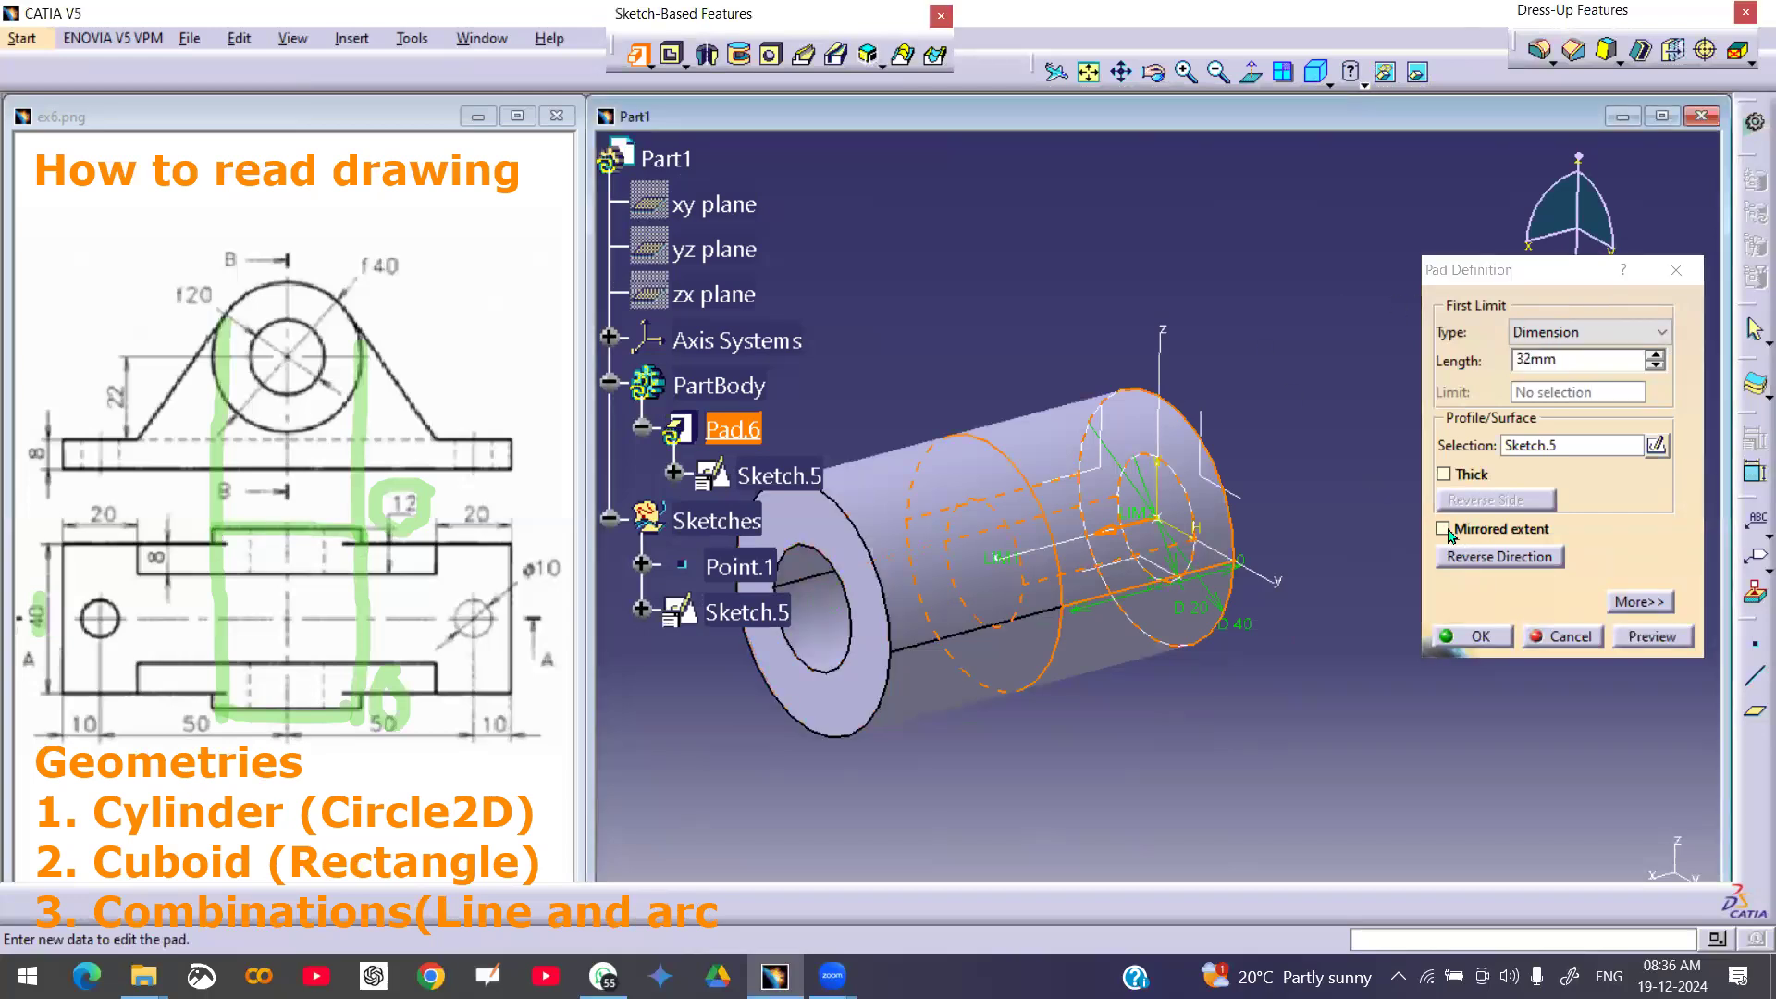
click(1638, 638)
click(1481, 637)
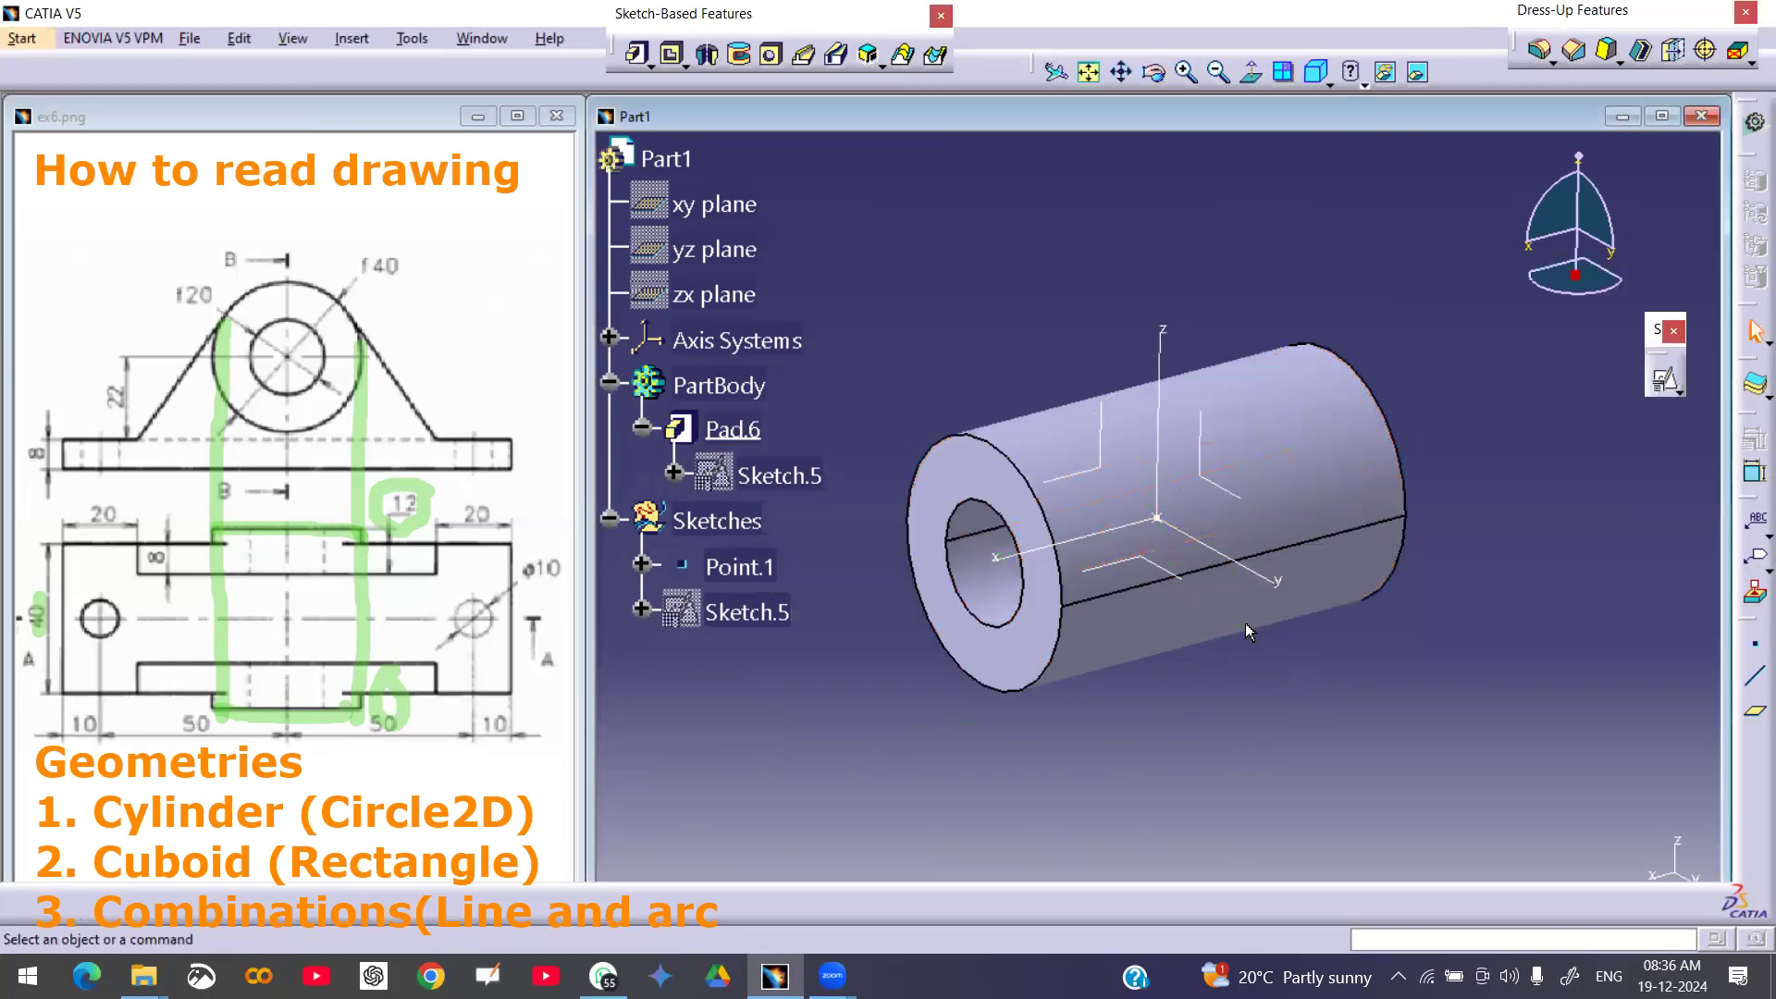
click(1268, 467)
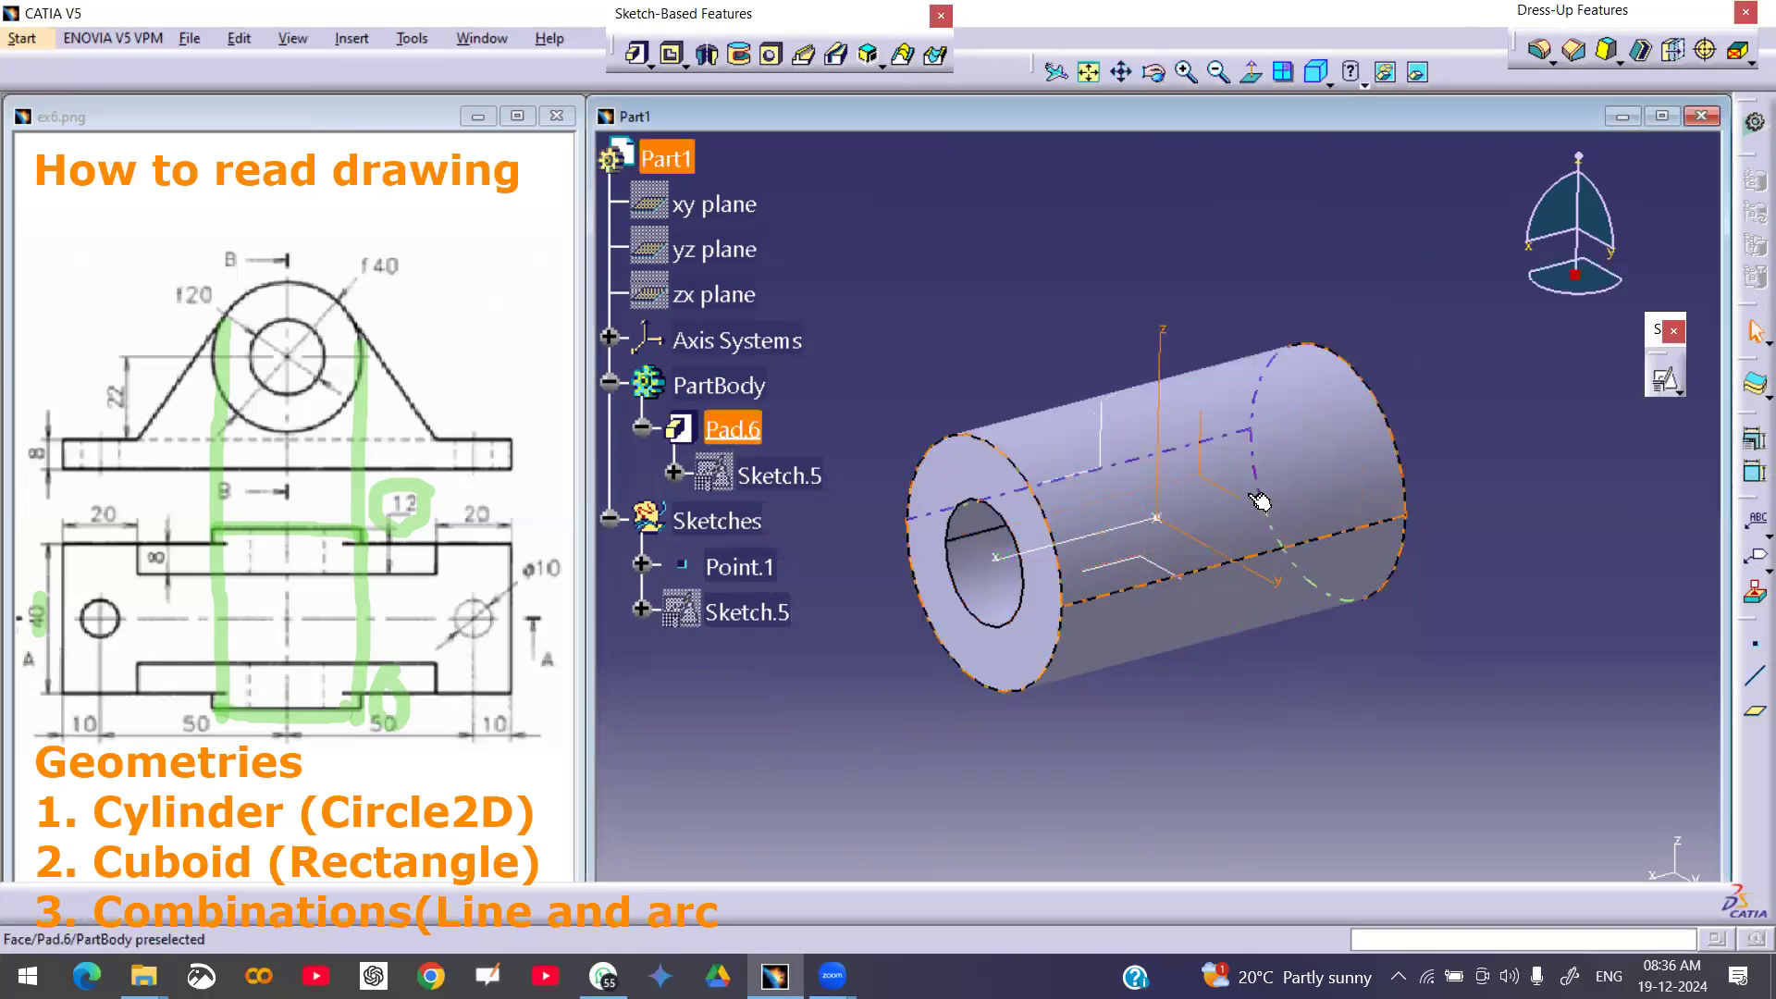
middle_drag(1293, 482, 1309, 595)
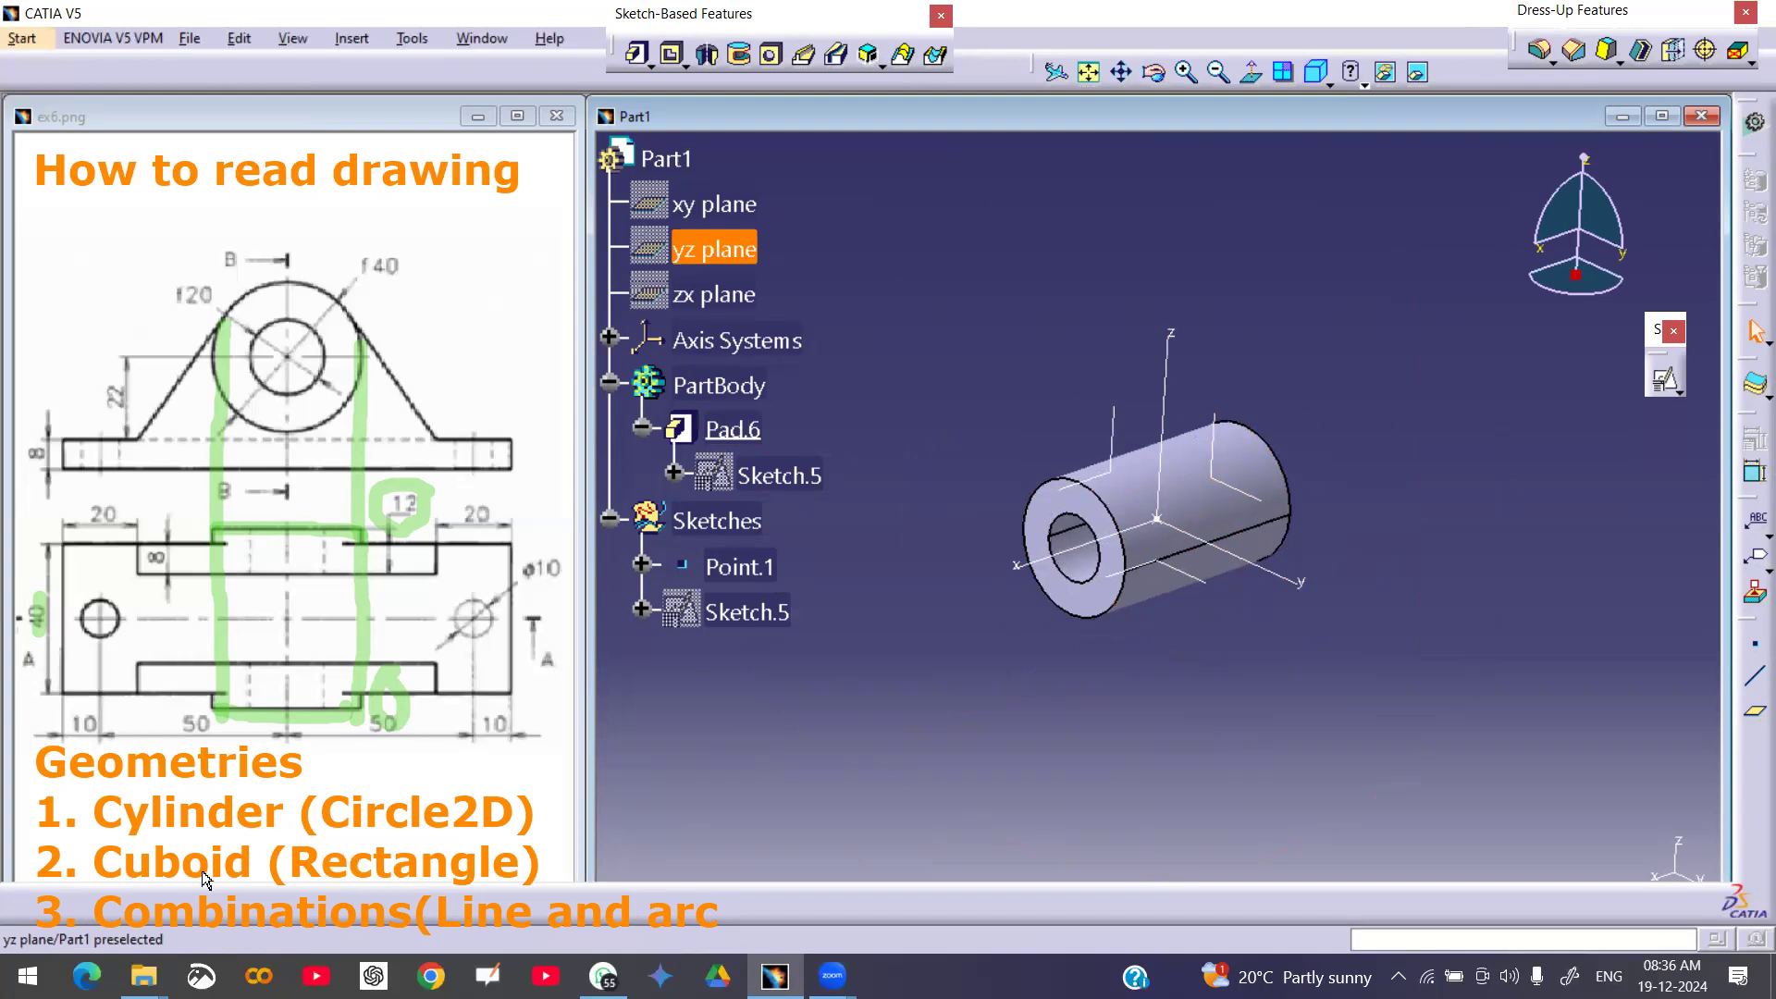
middle_drag(955, 585, 832, 622)
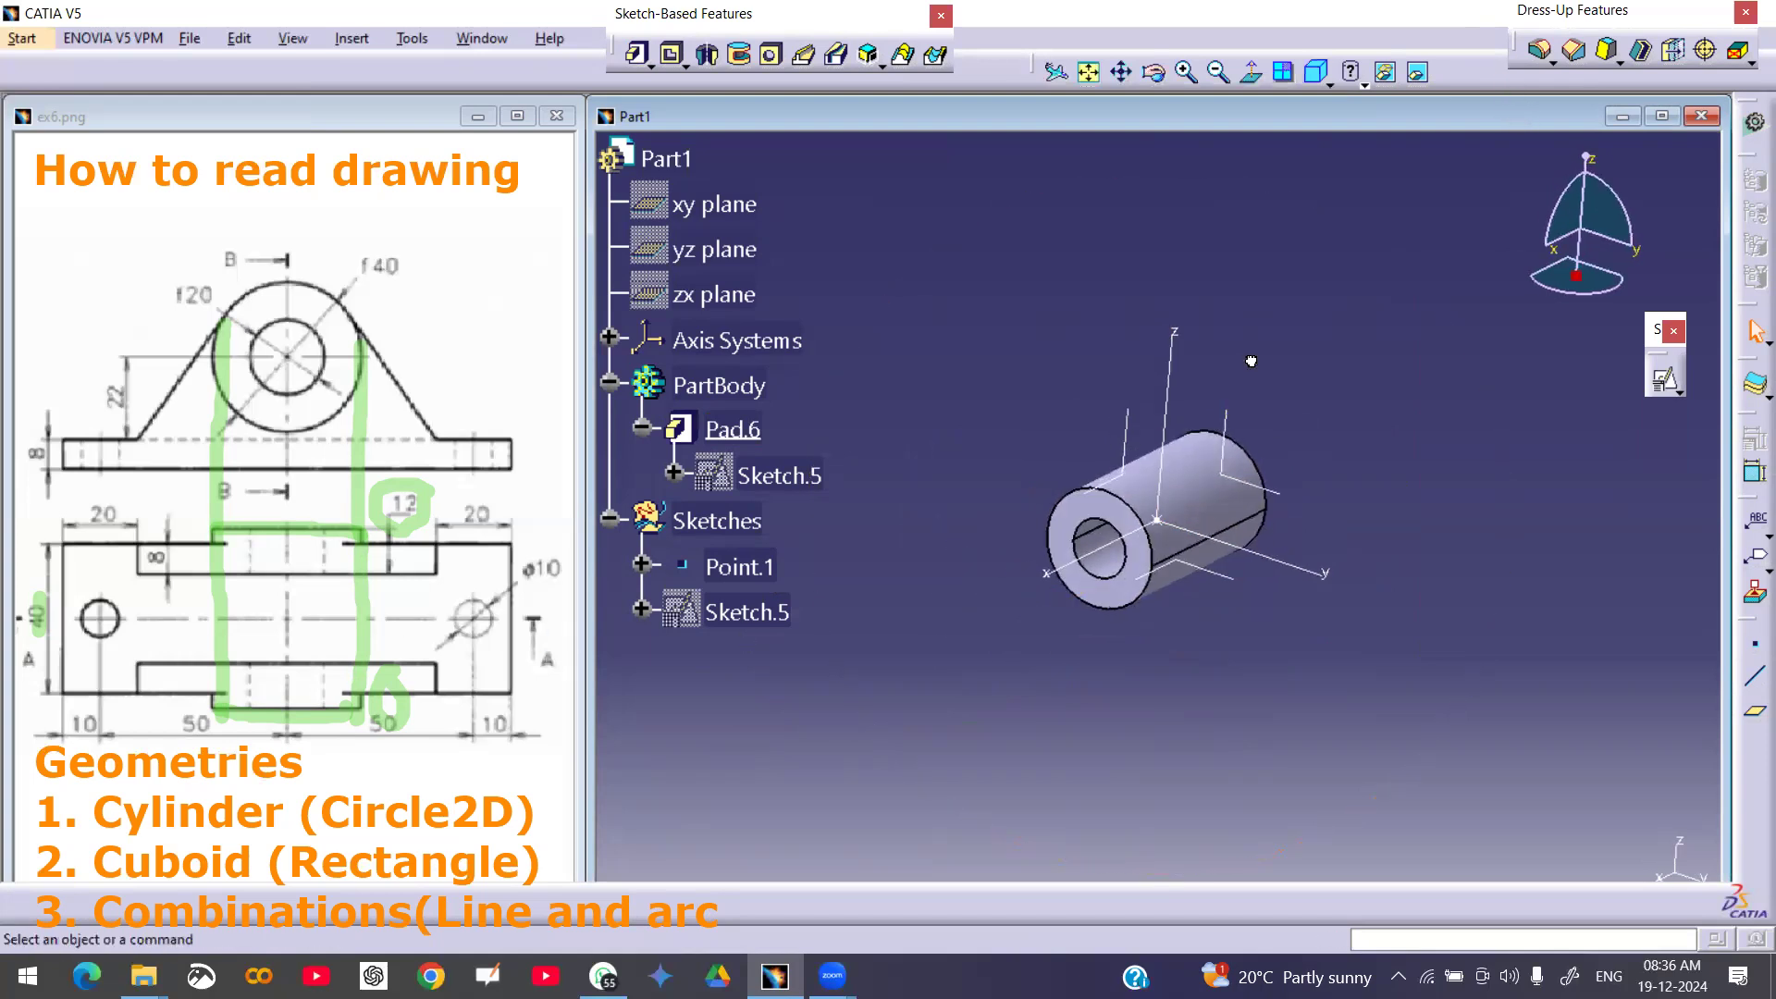
mouse_move(398, 700)
mouse_down()
mouse_move(241, 658)
mouse_move(403, 490)
mouse_move(322, 713)
mouse_up()
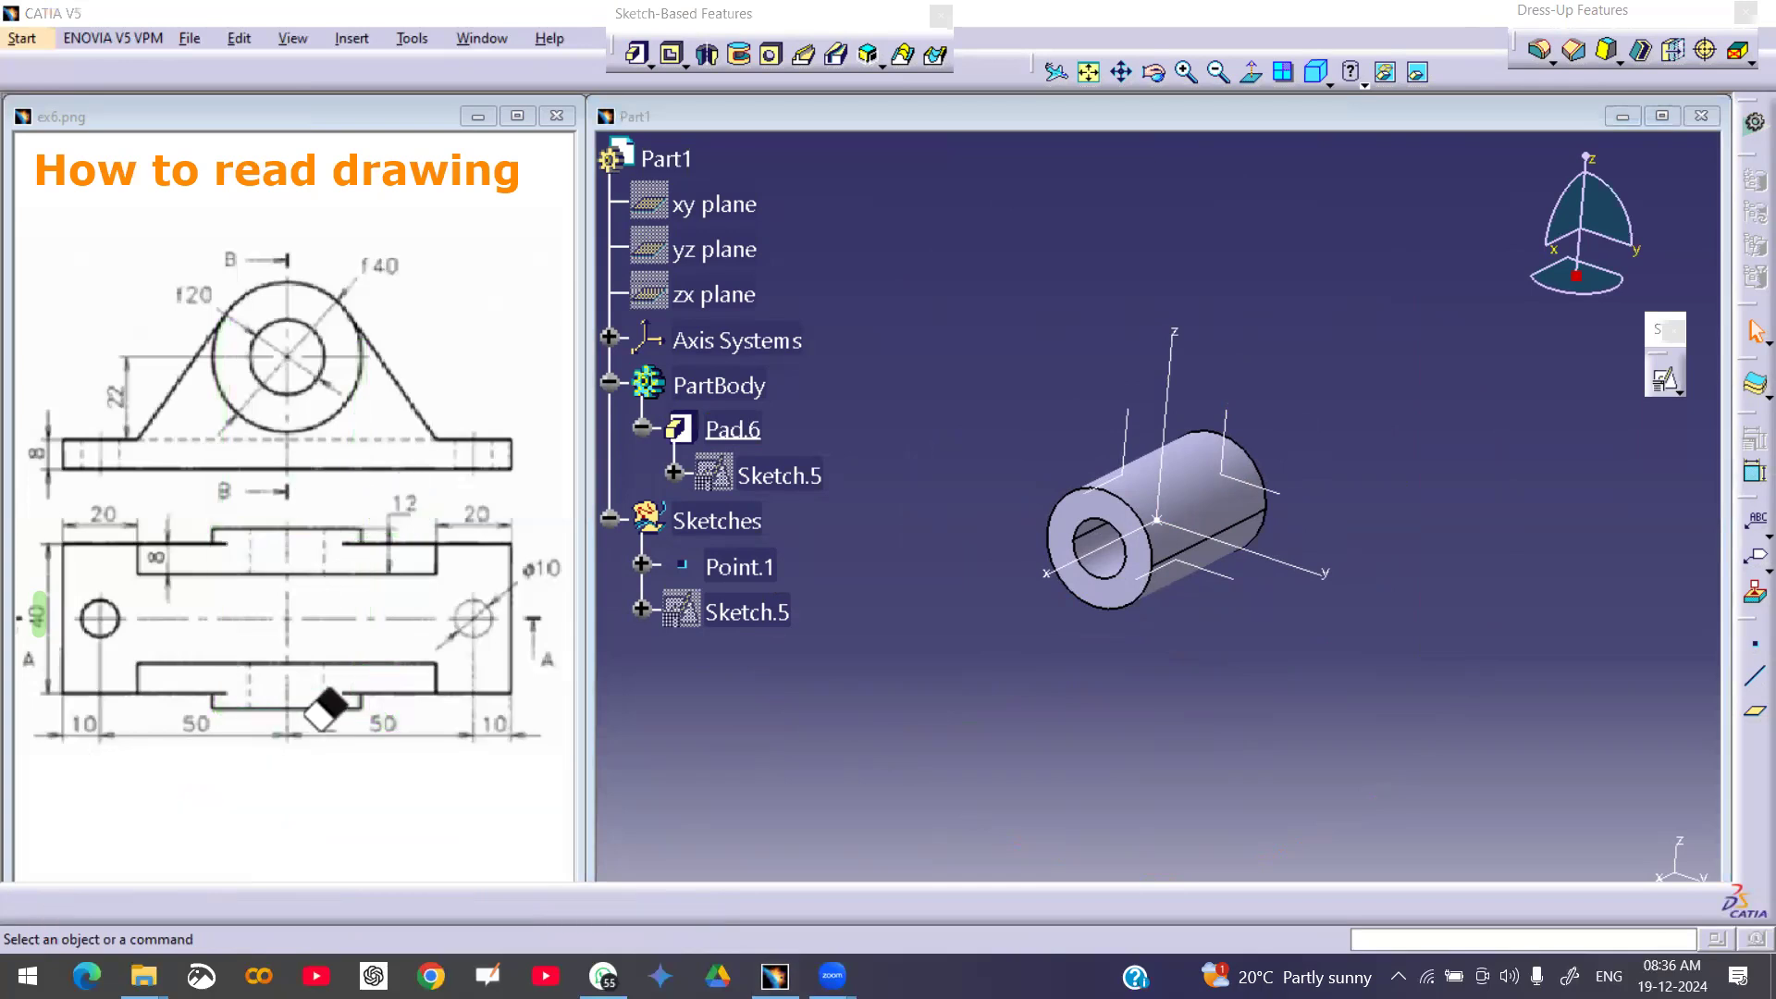
drag(152, 622, 48, 574)
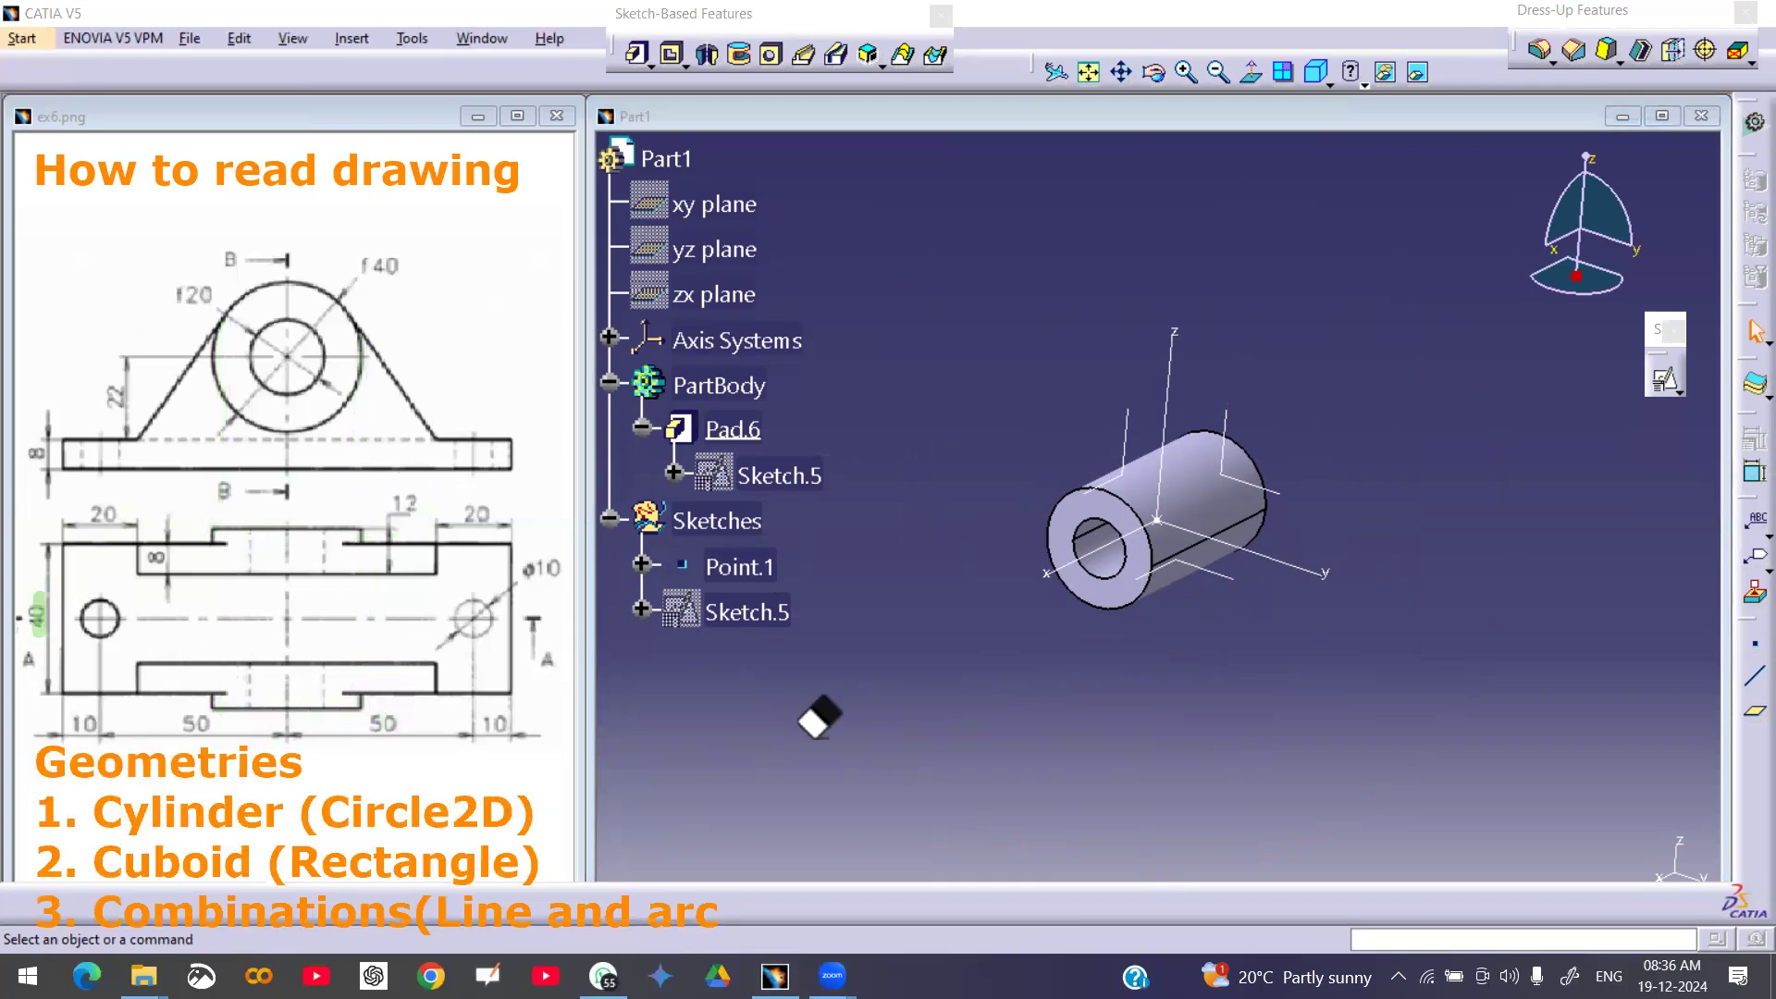
drag(63, 595, 36, 594)
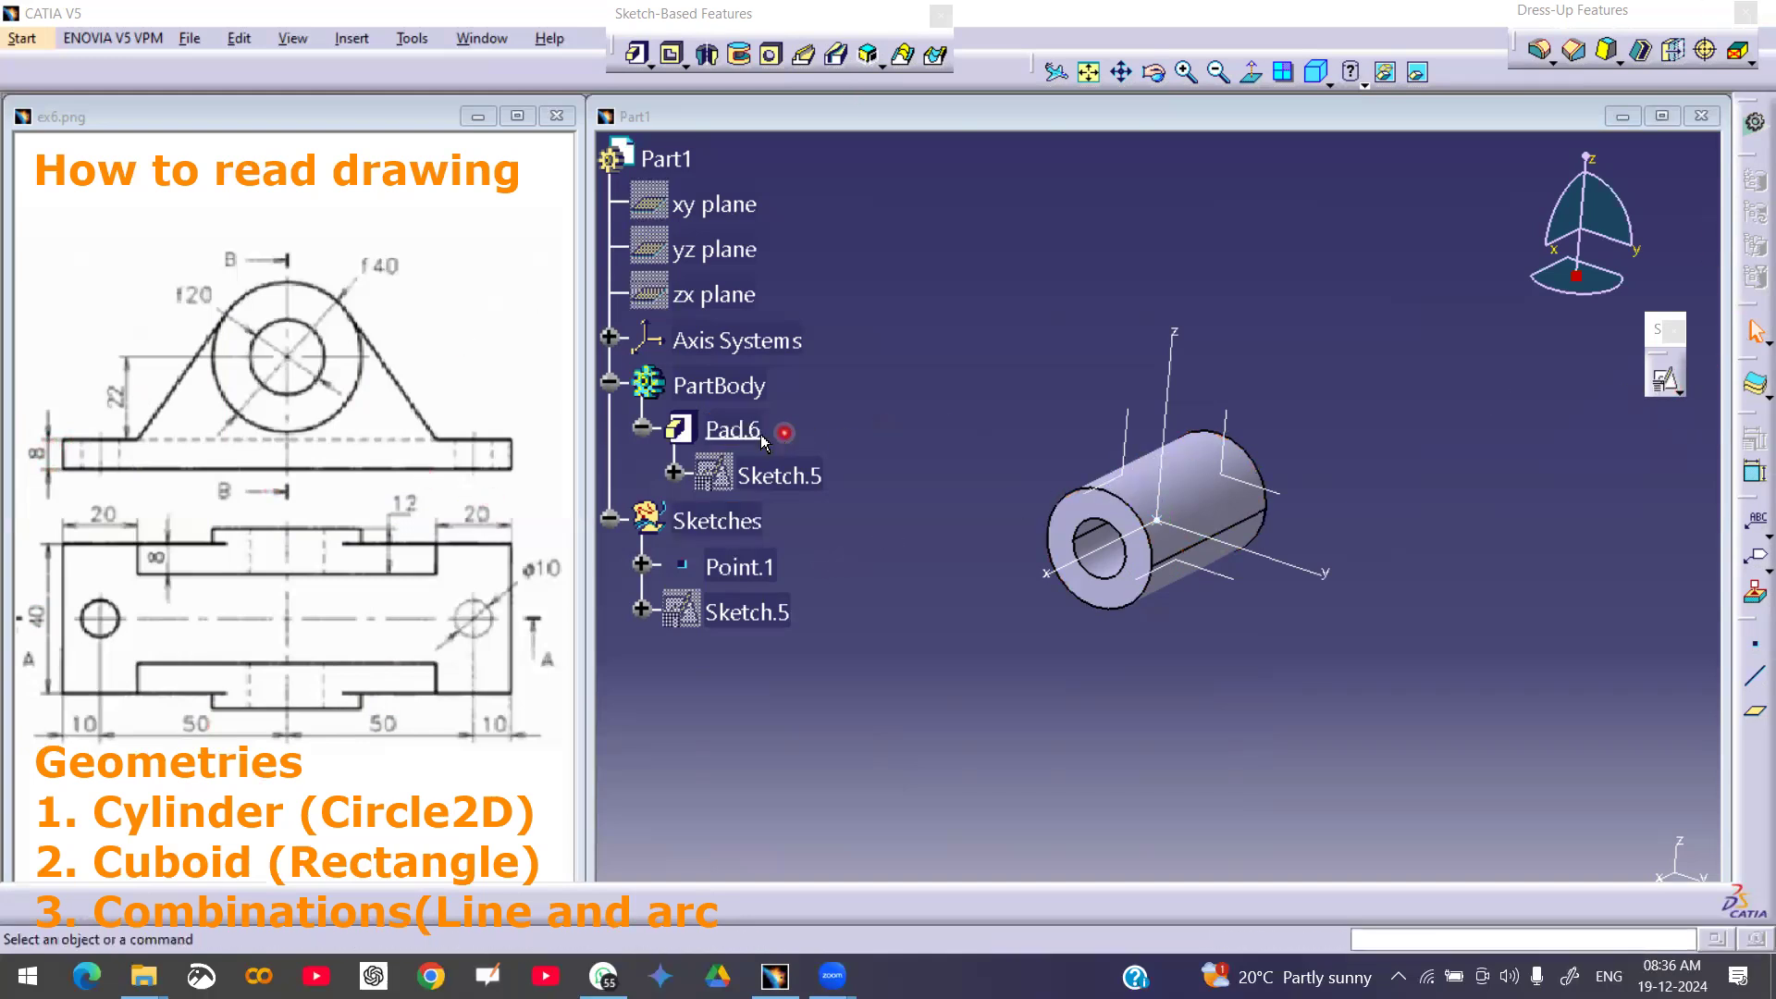
- Make the Sketches set the in-work object and create a positioned sketch on the absolute axis system's YZ plane, with Point.1 as projection-point origin
right_click(737, 525)
click(834, 208)
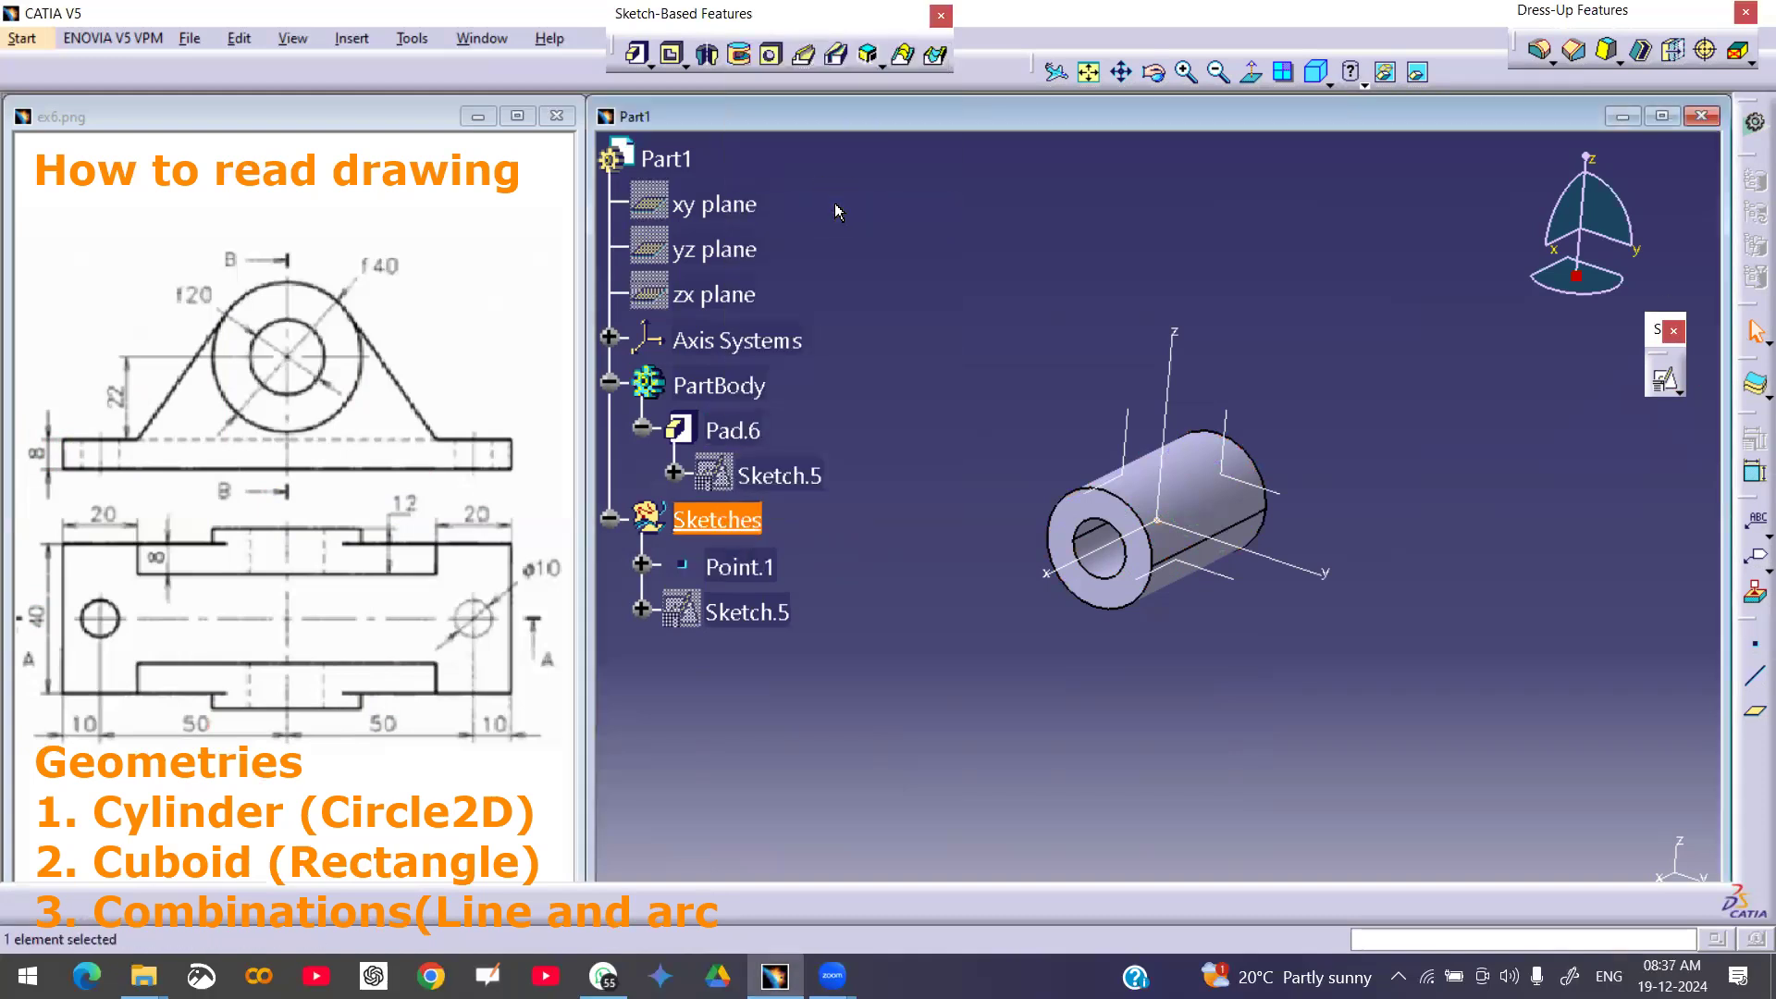
click(1663, 379)
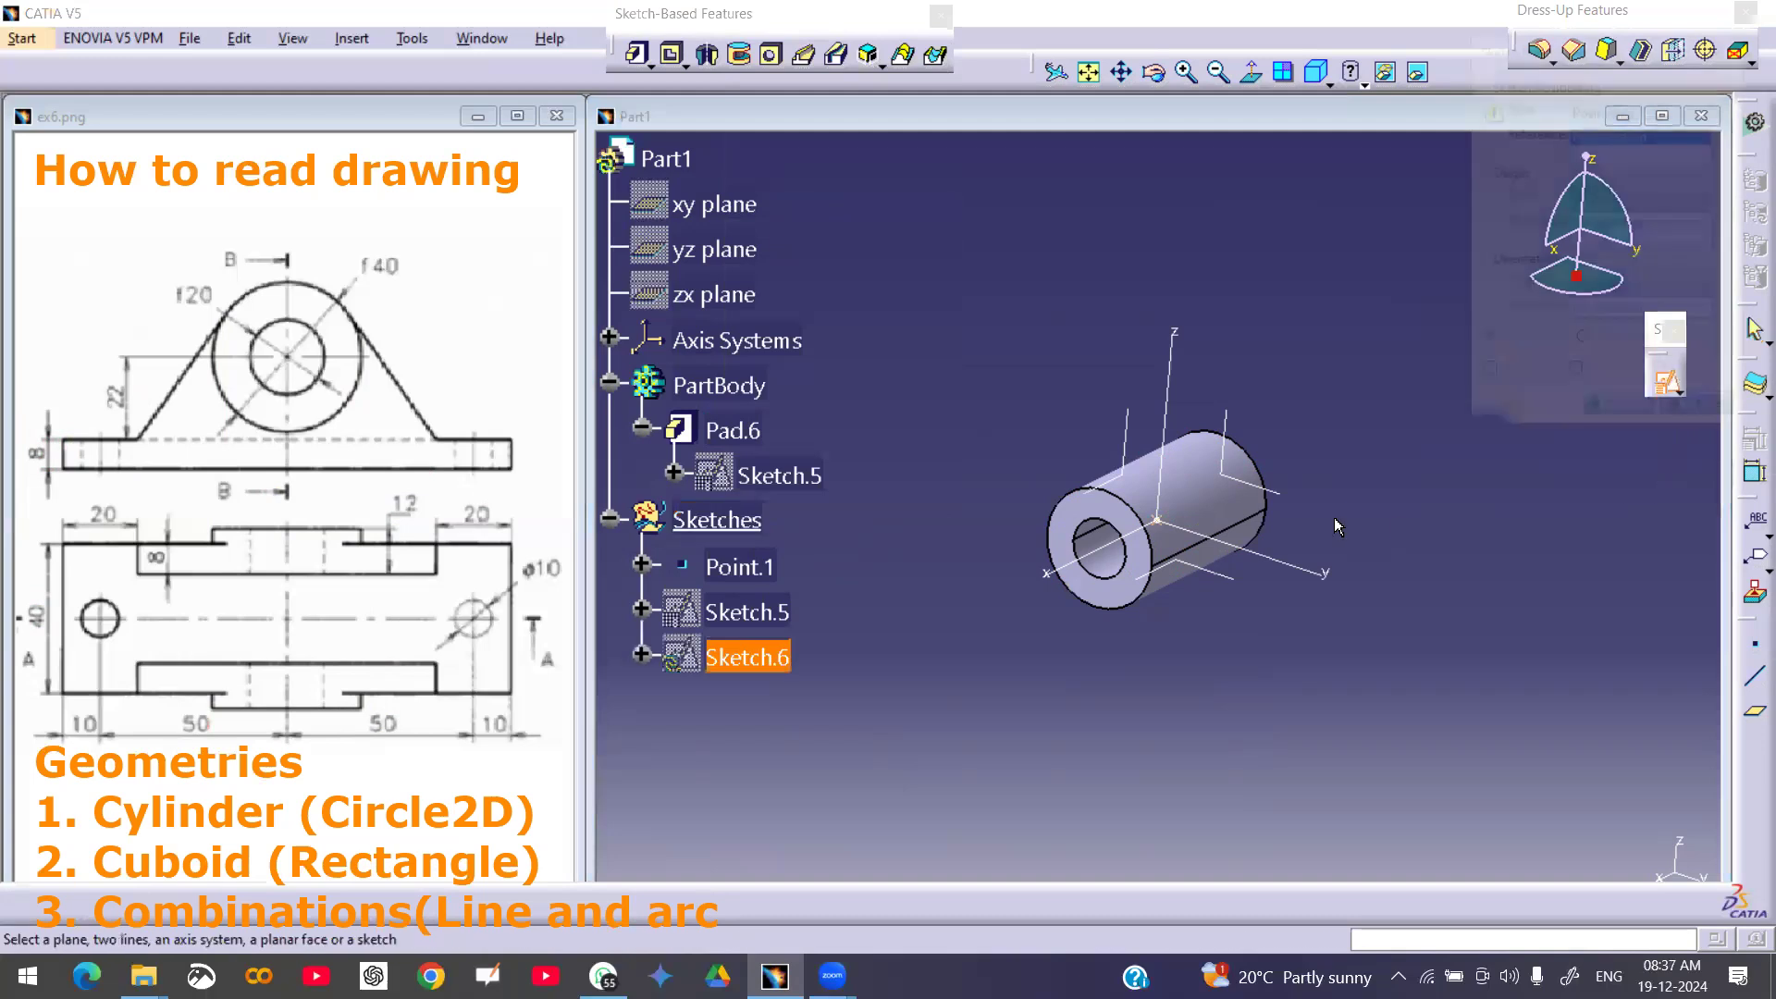
click(1275, 504)
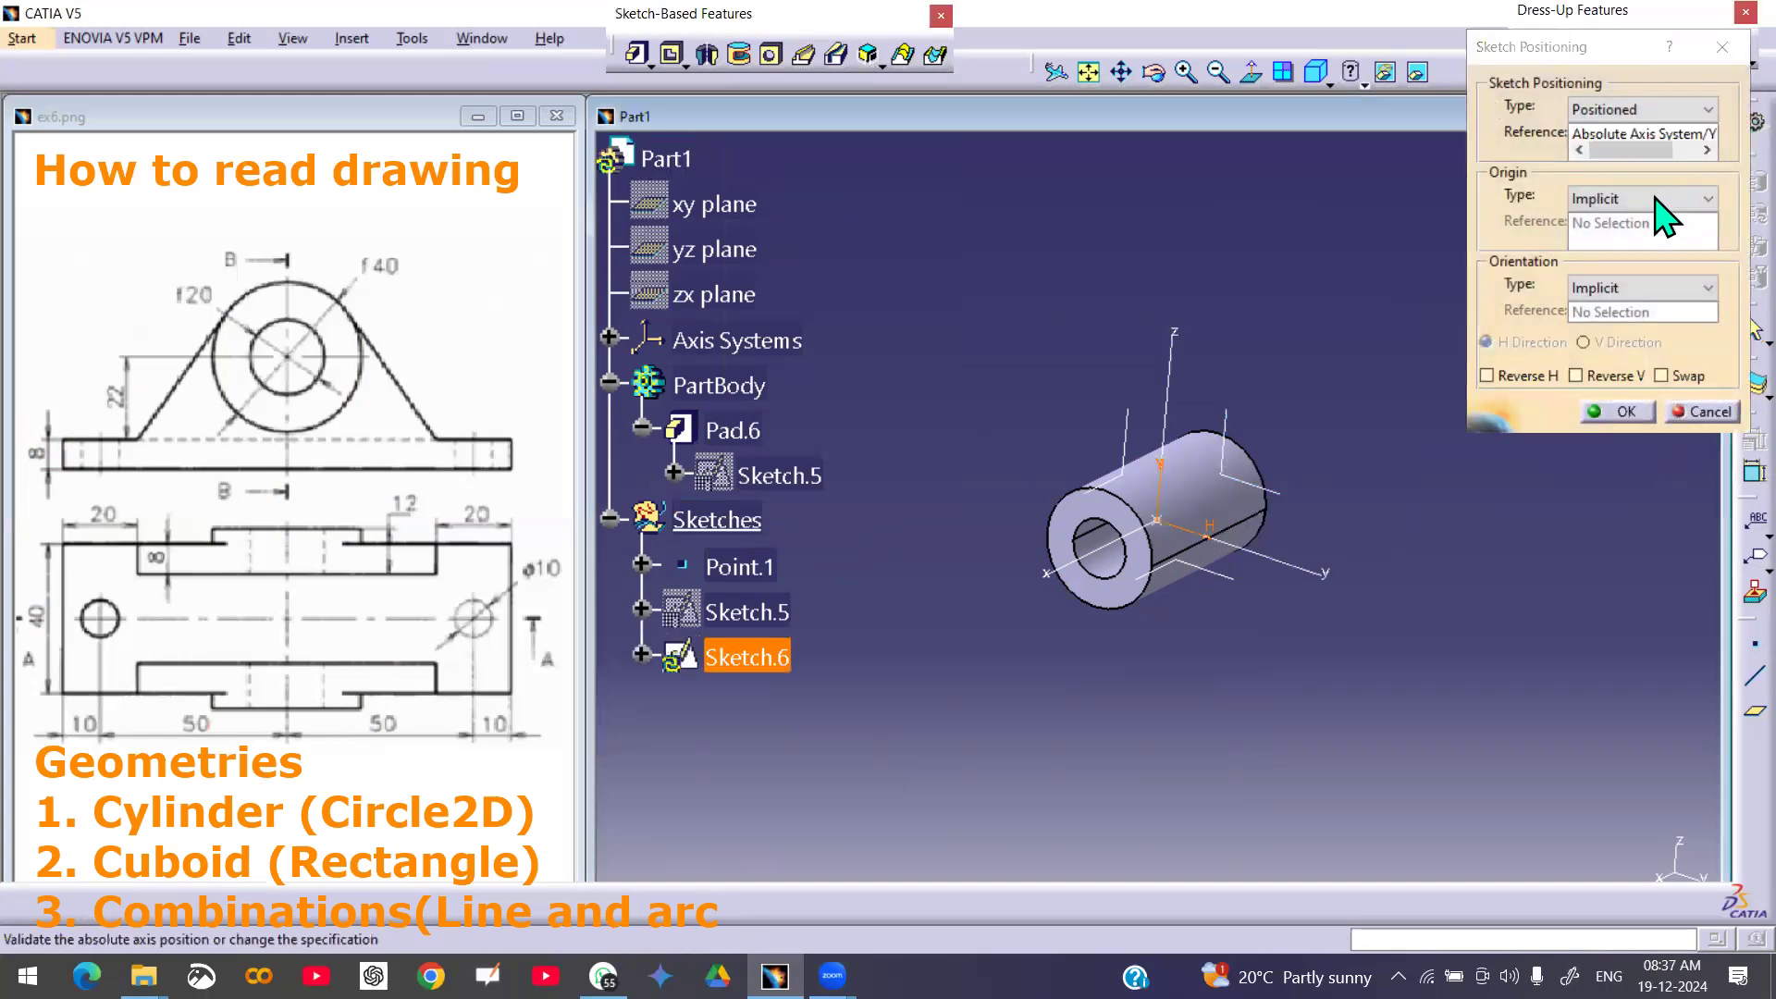
click(1698, 198)
click(1610, 257)
click(738, 566)
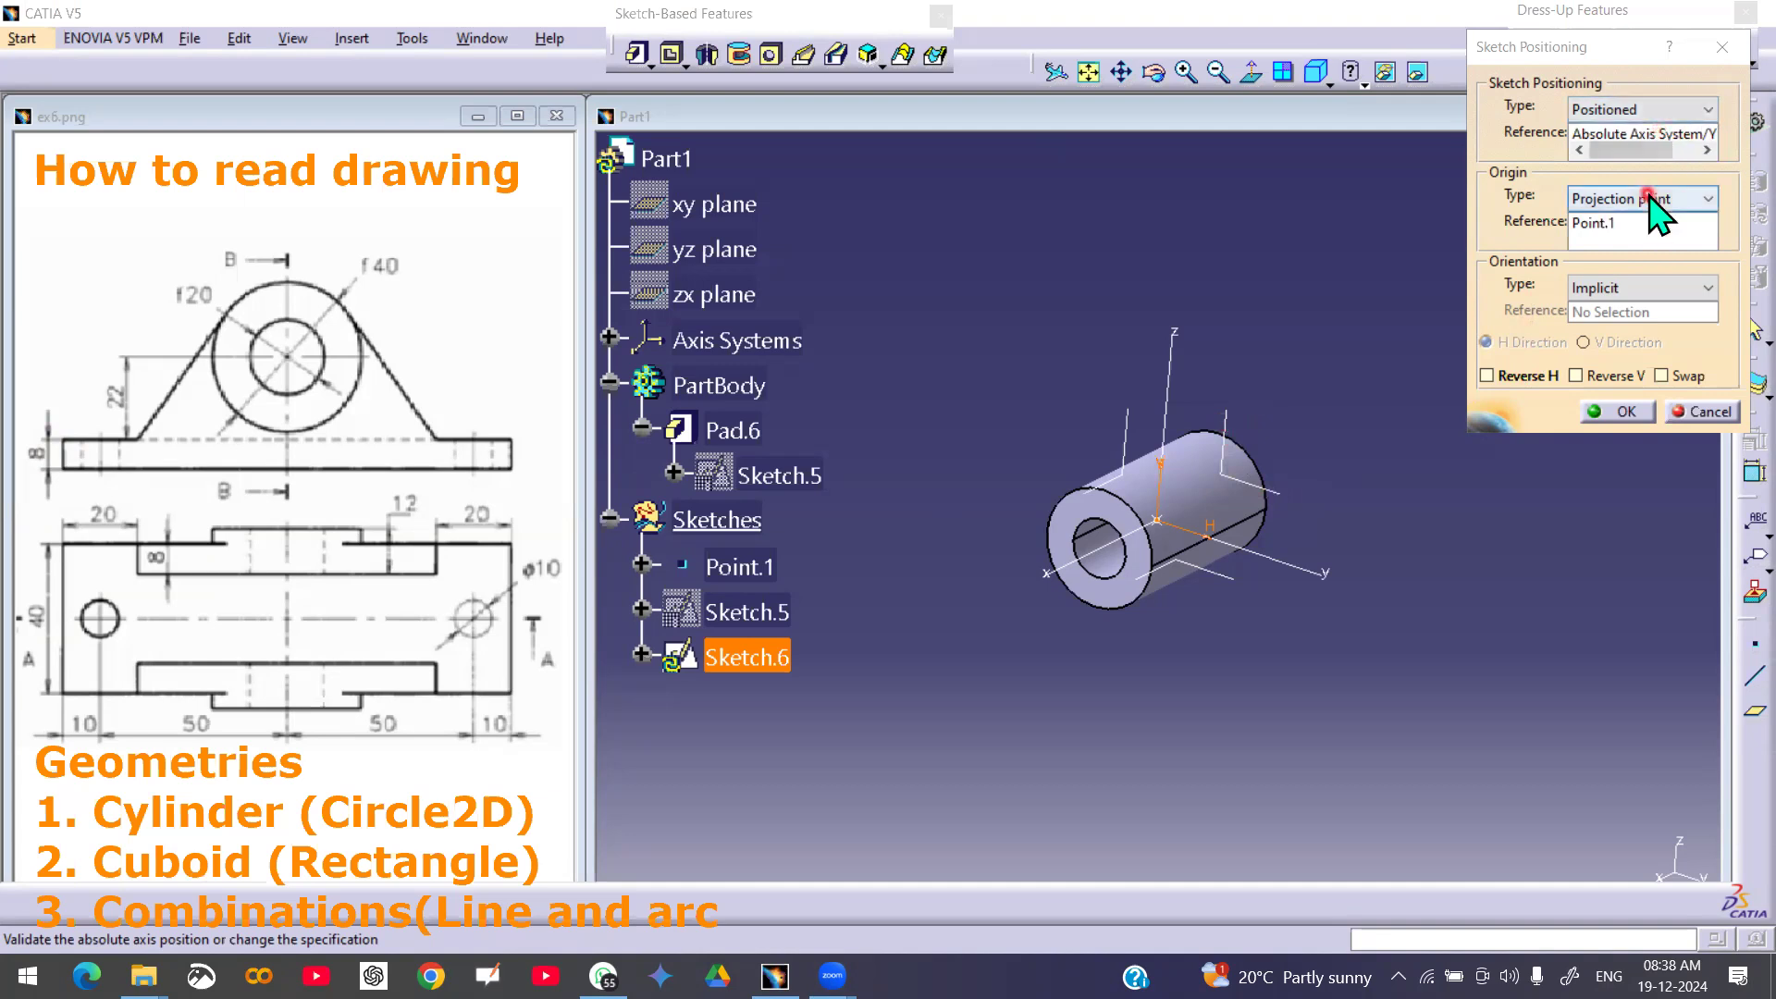
click(1614, 411)
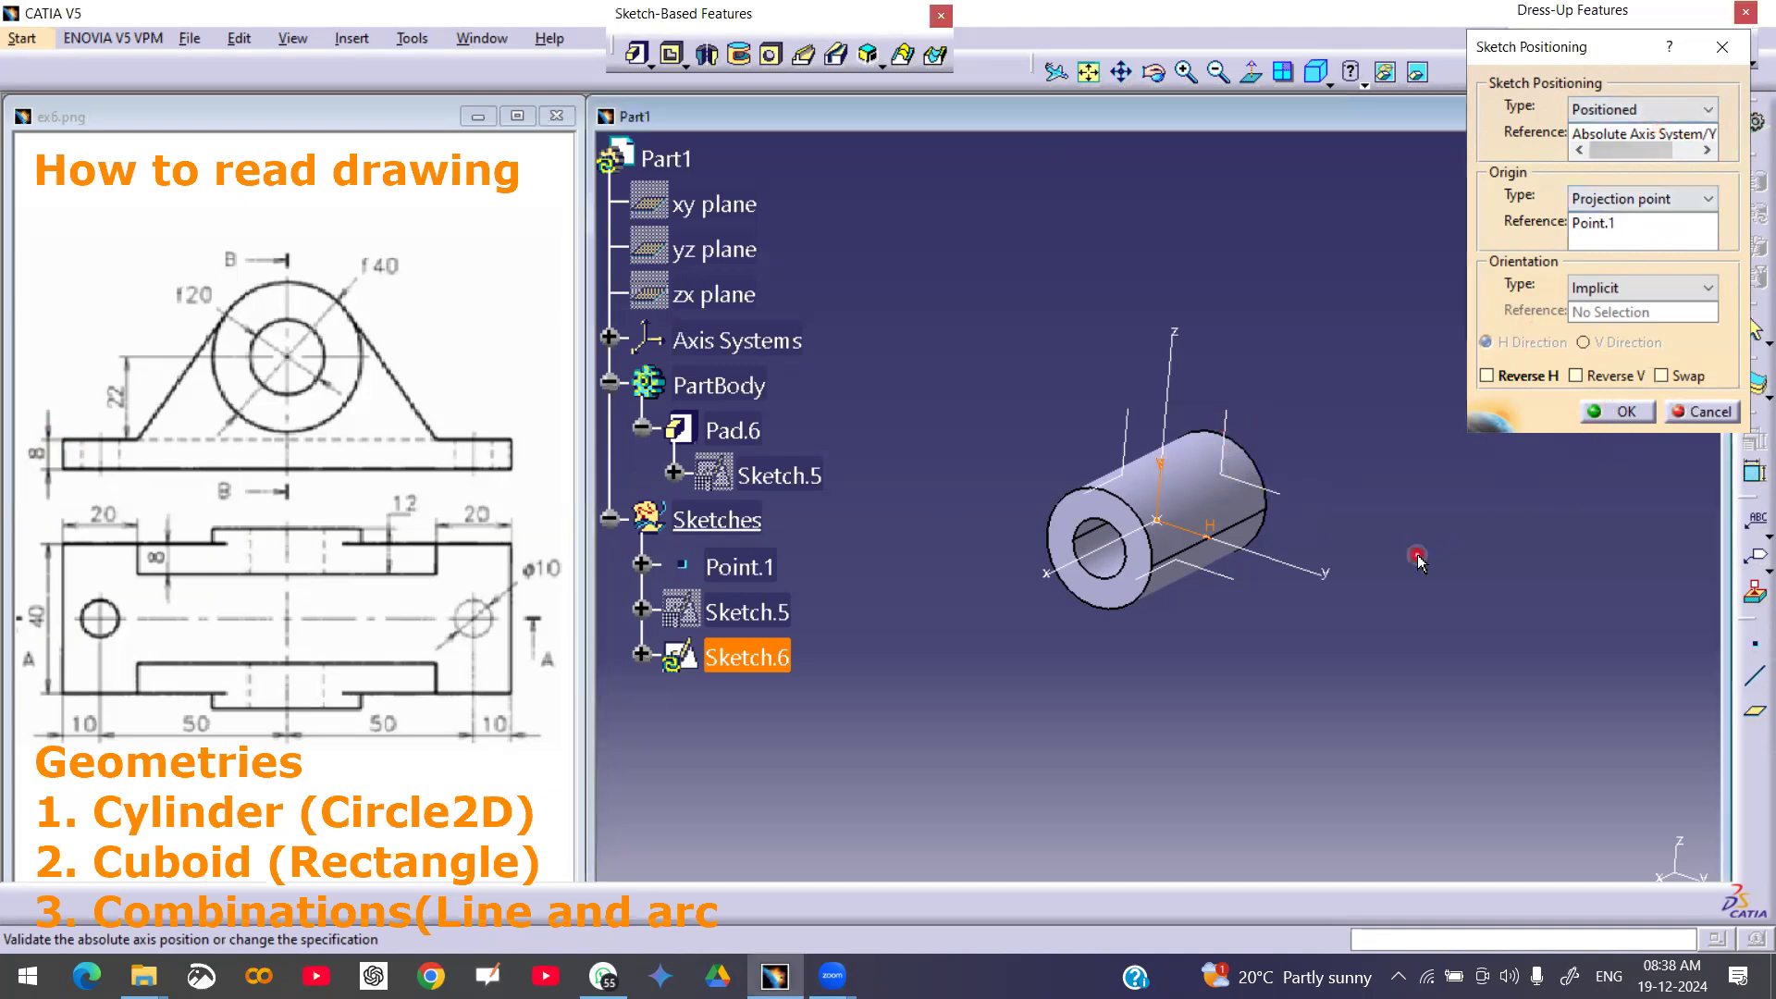
click(1628, 413)
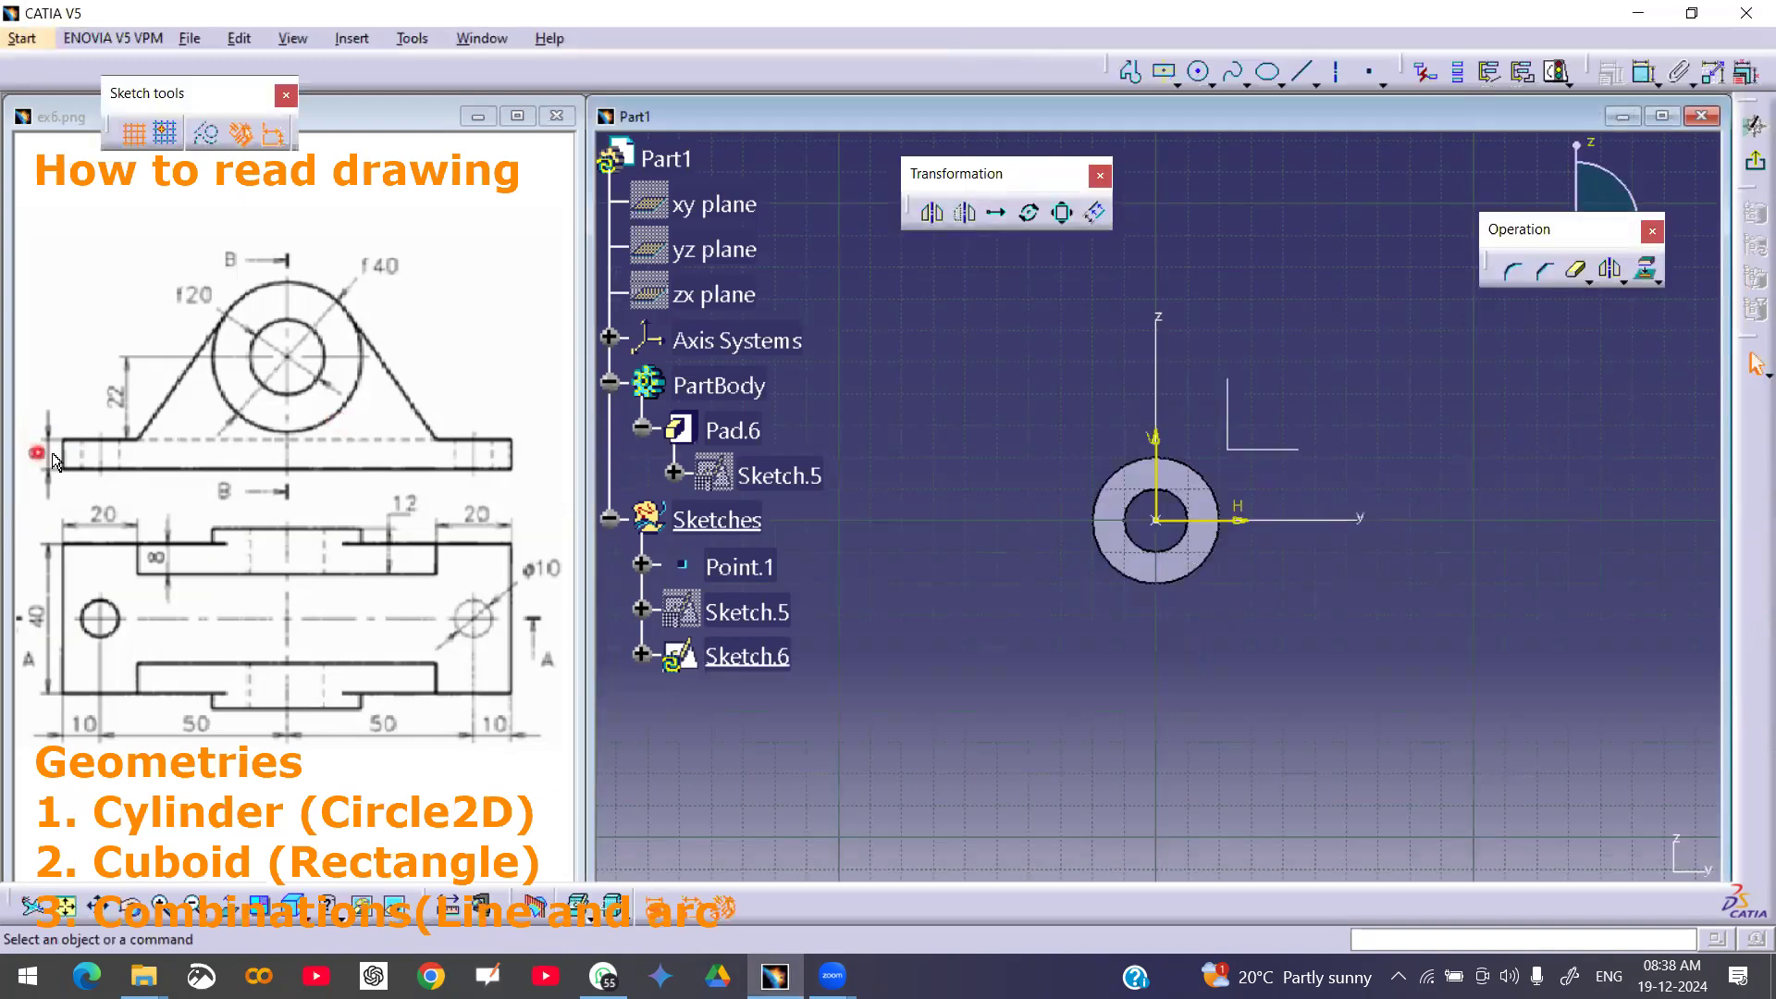
- Draw a wide, thin centered rectangle below the boss, with its centre on the vertical axis
click(1166, 71)
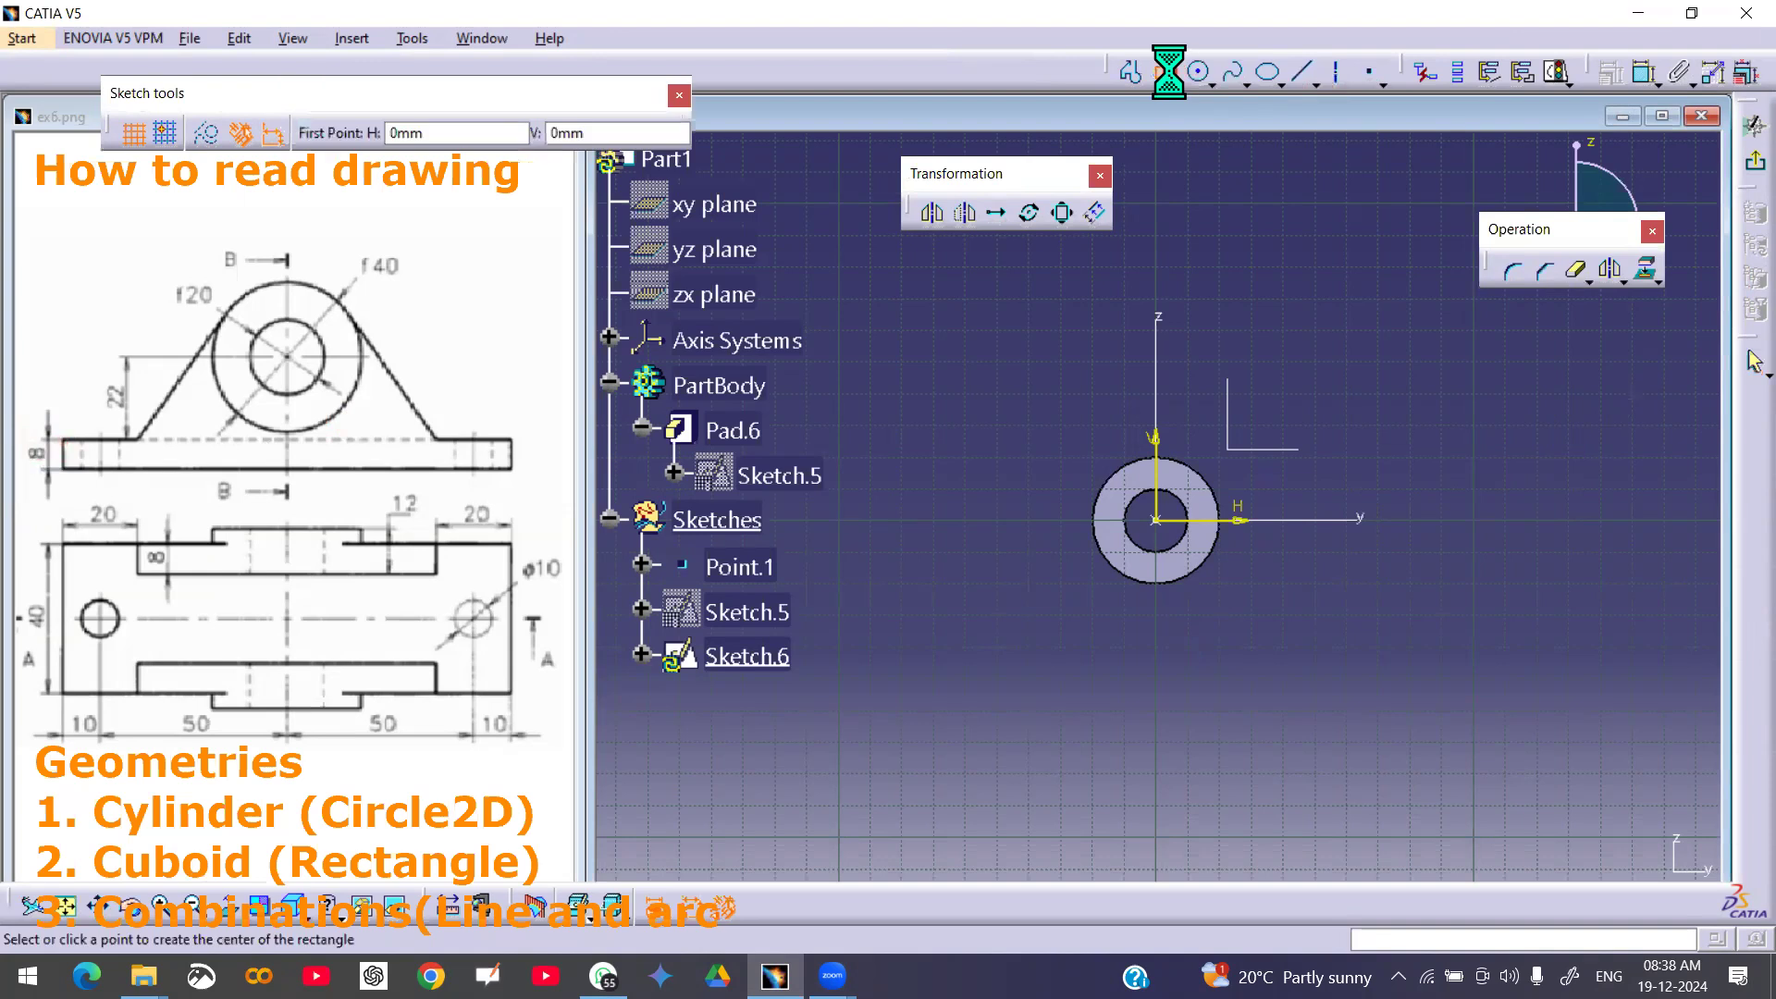
click(1155, 701)
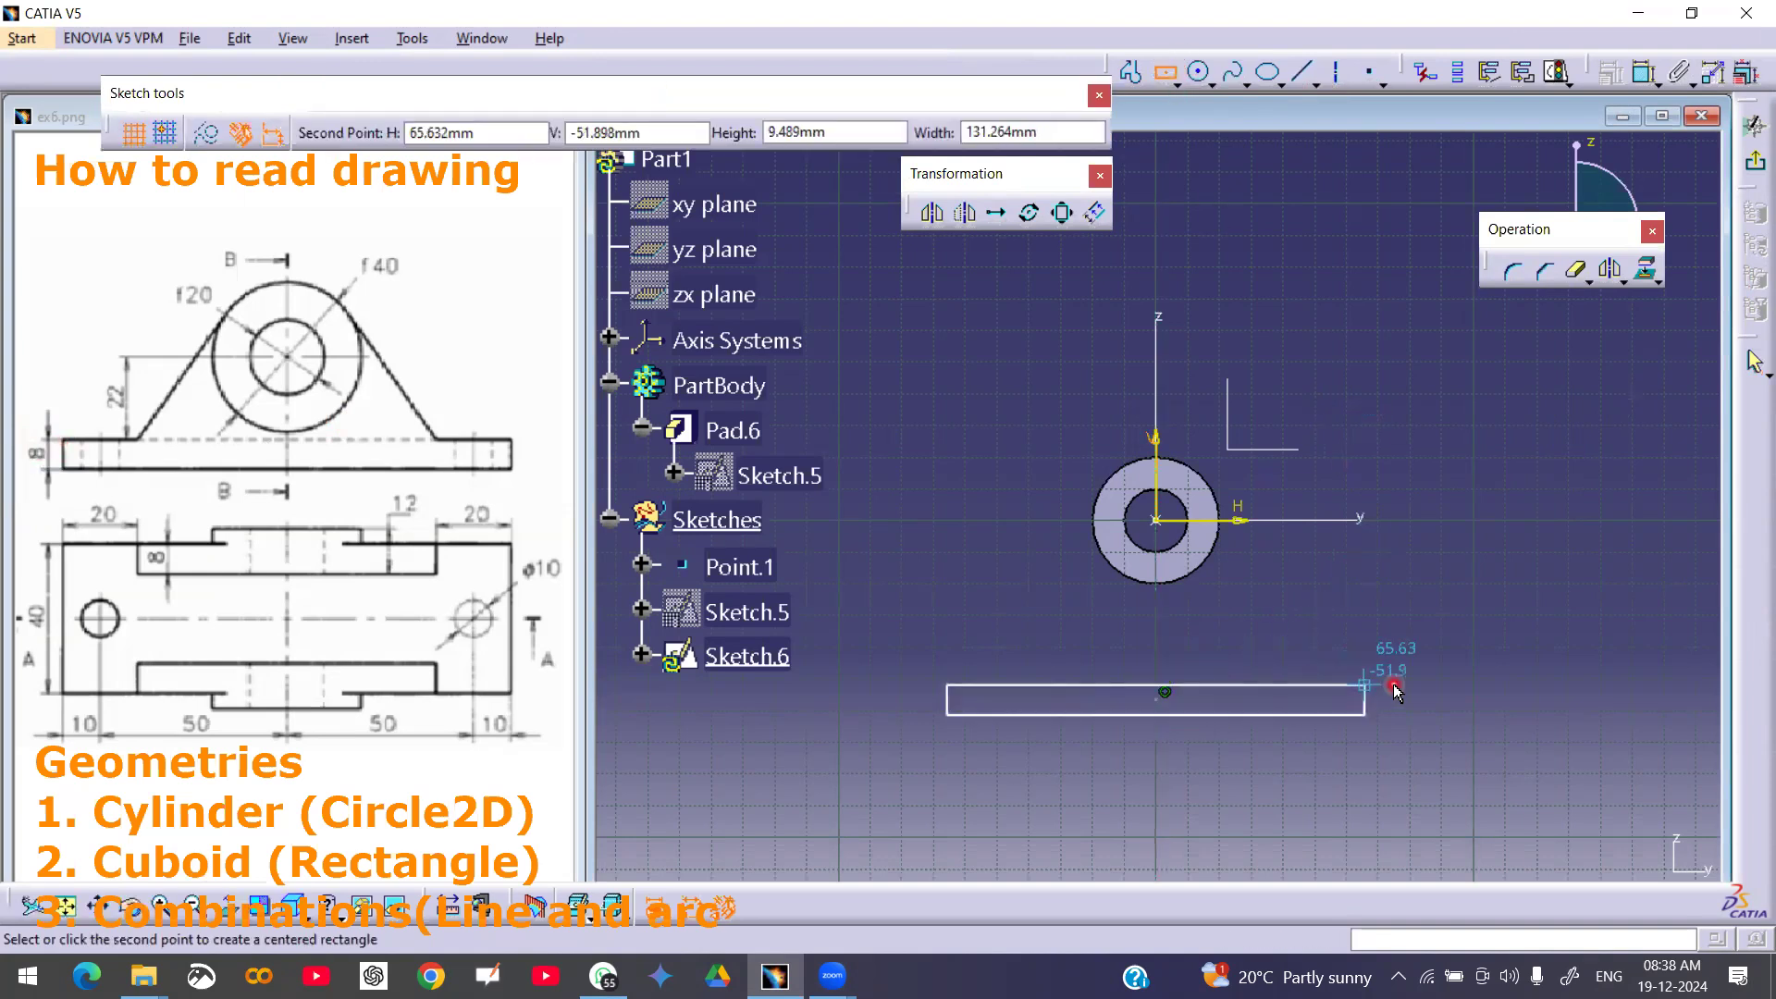
click(1364, 686)
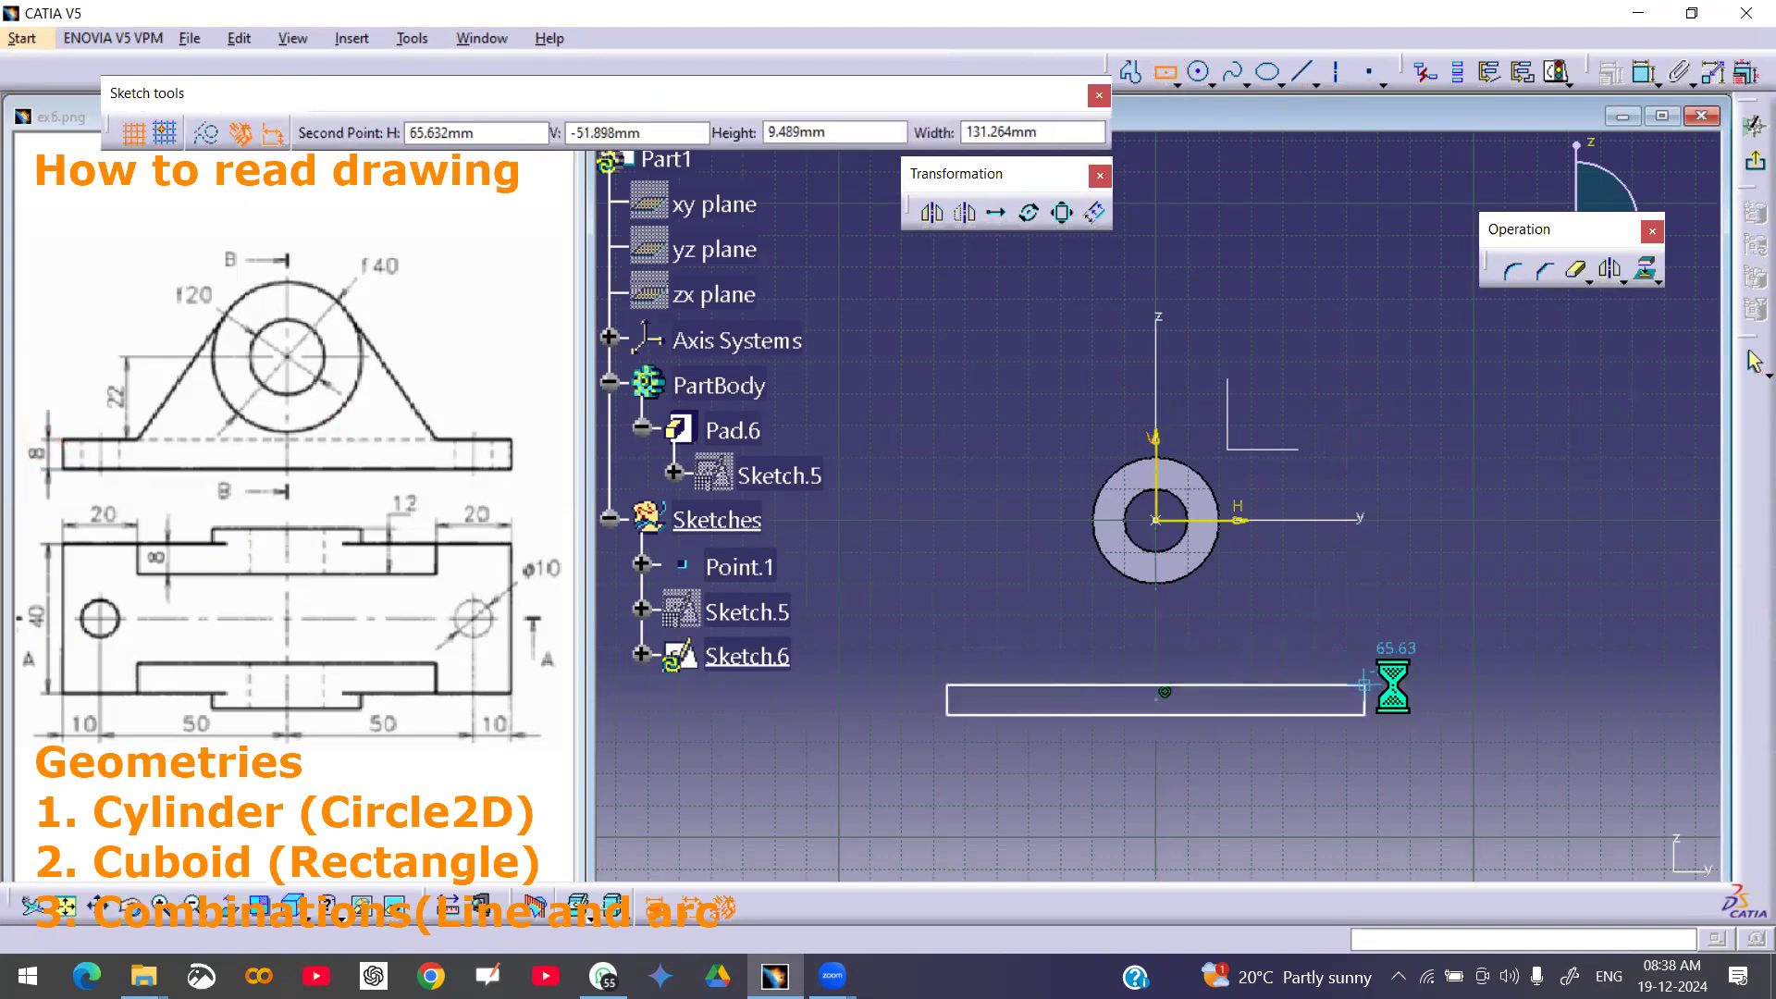
- Dimension the rectangle's height and set it to 8 mm
click(1640, 74)
click(920, 701)
click(860, 698)
text(8)
key(Return)
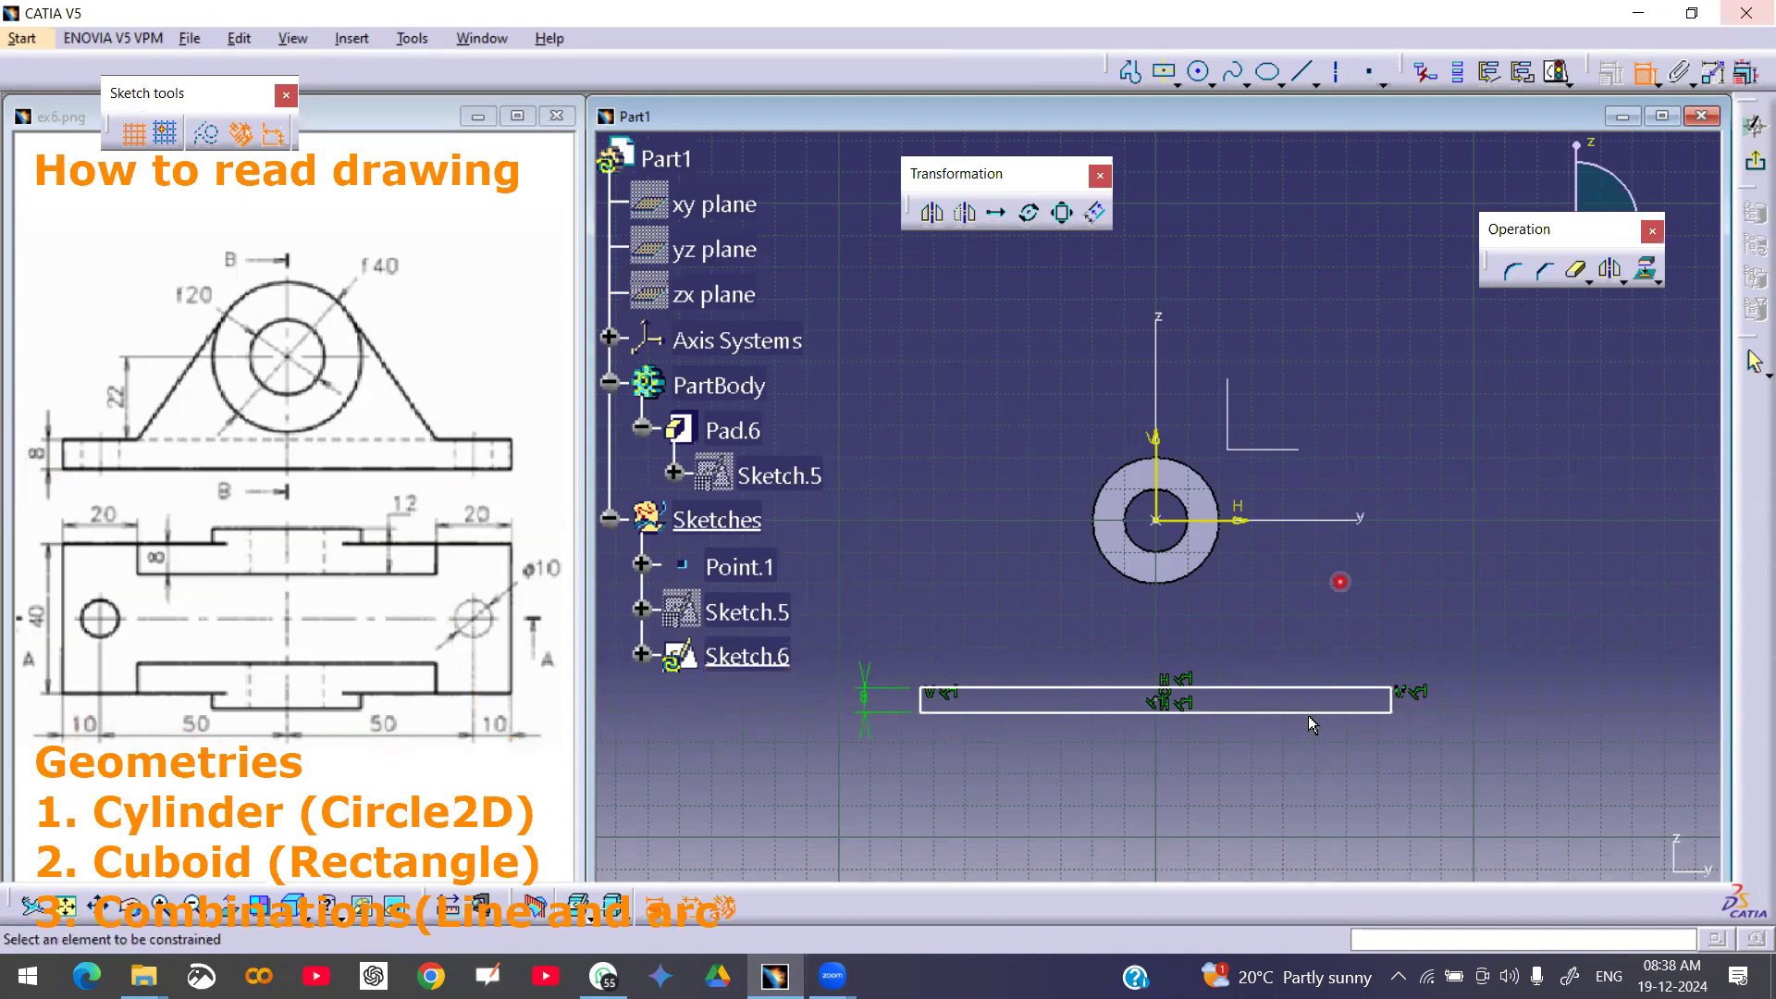
- Dimension the rectangle's width along its lower edge and set it to 120 mm
click(1194, 717)
click(1175, 760)
double_click(1178, 763)
text(120)
key(Return)
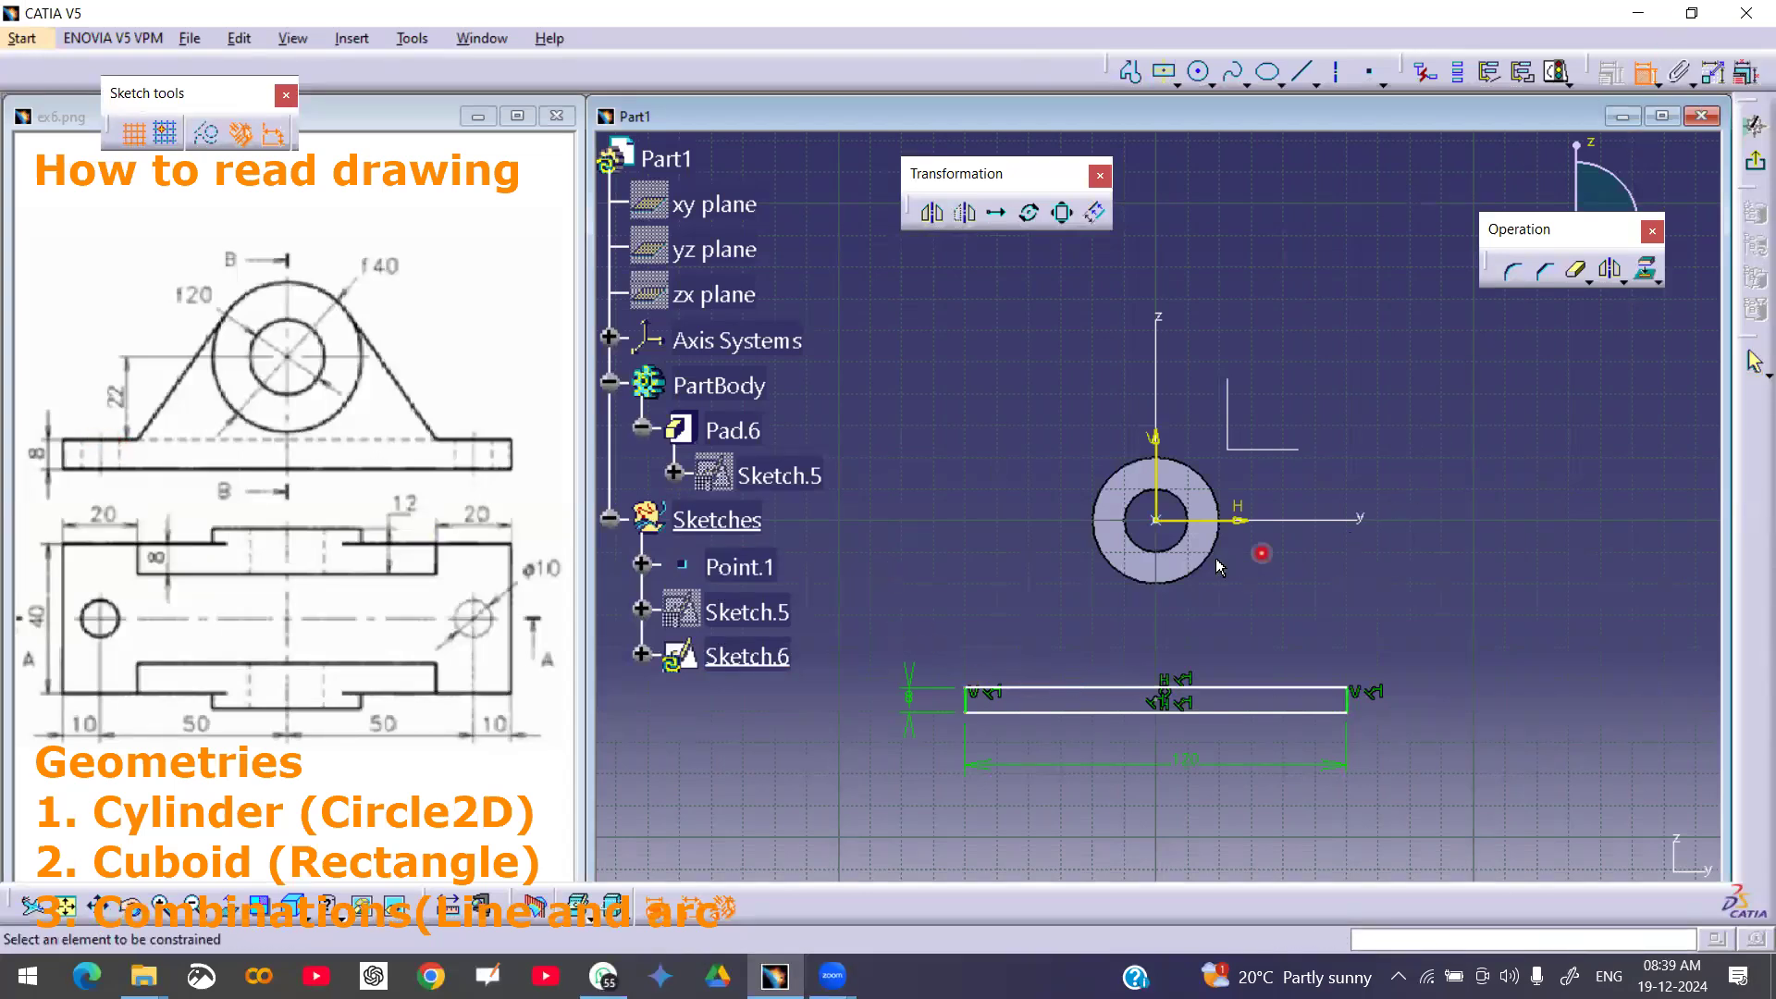
- Constrain the rectangle's upper edge to 22 mm below the horizontal axis and check the sketch solving status
click(1200, 527)
click(1261, 688)
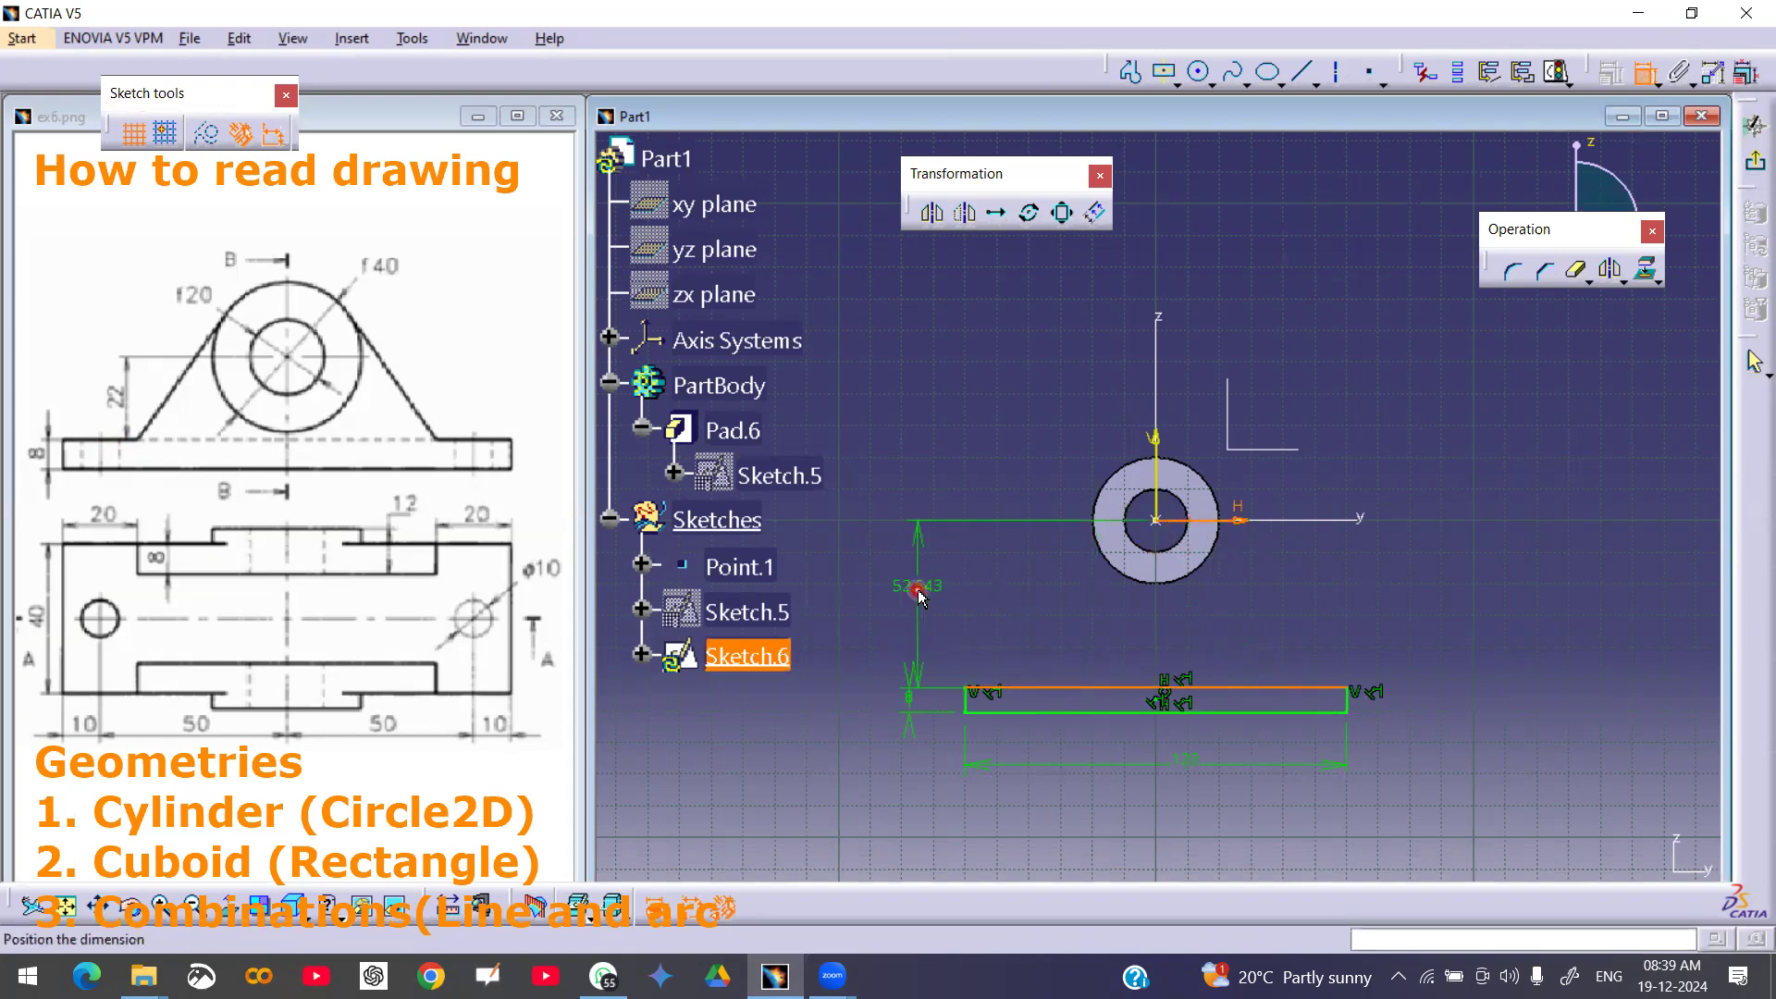
click(1004, 592)
double_click(1003, 592)
text(22)
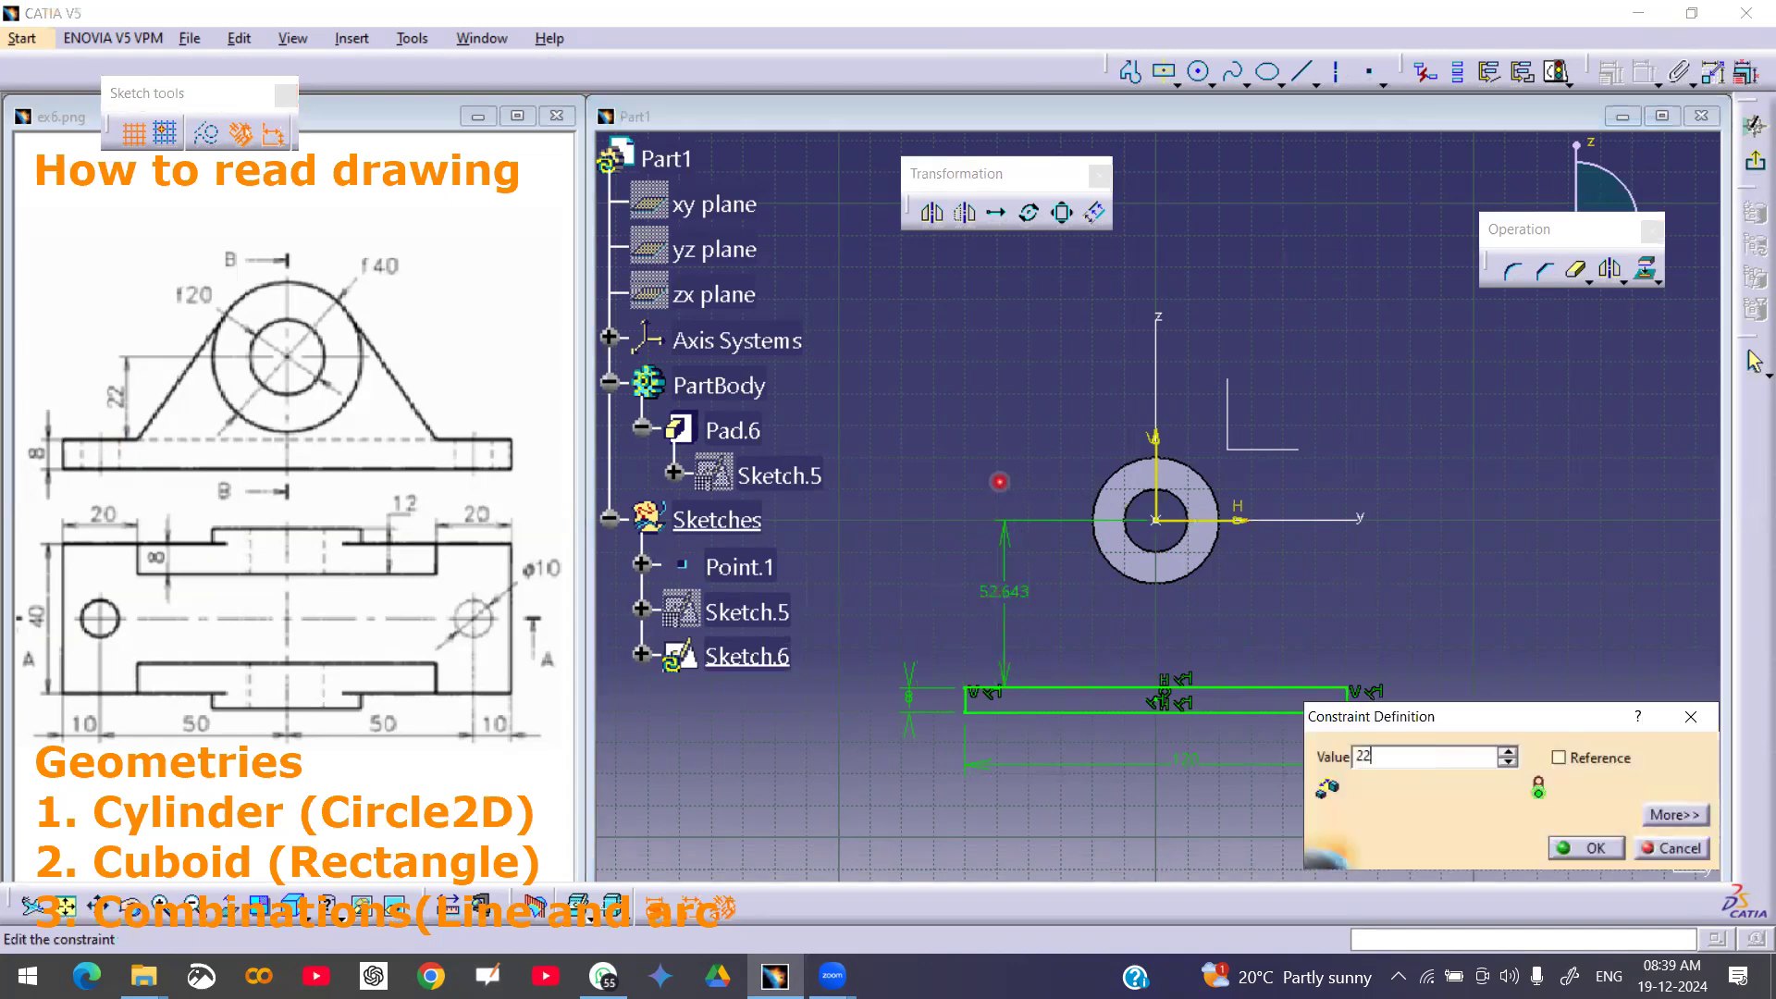
key(Return)
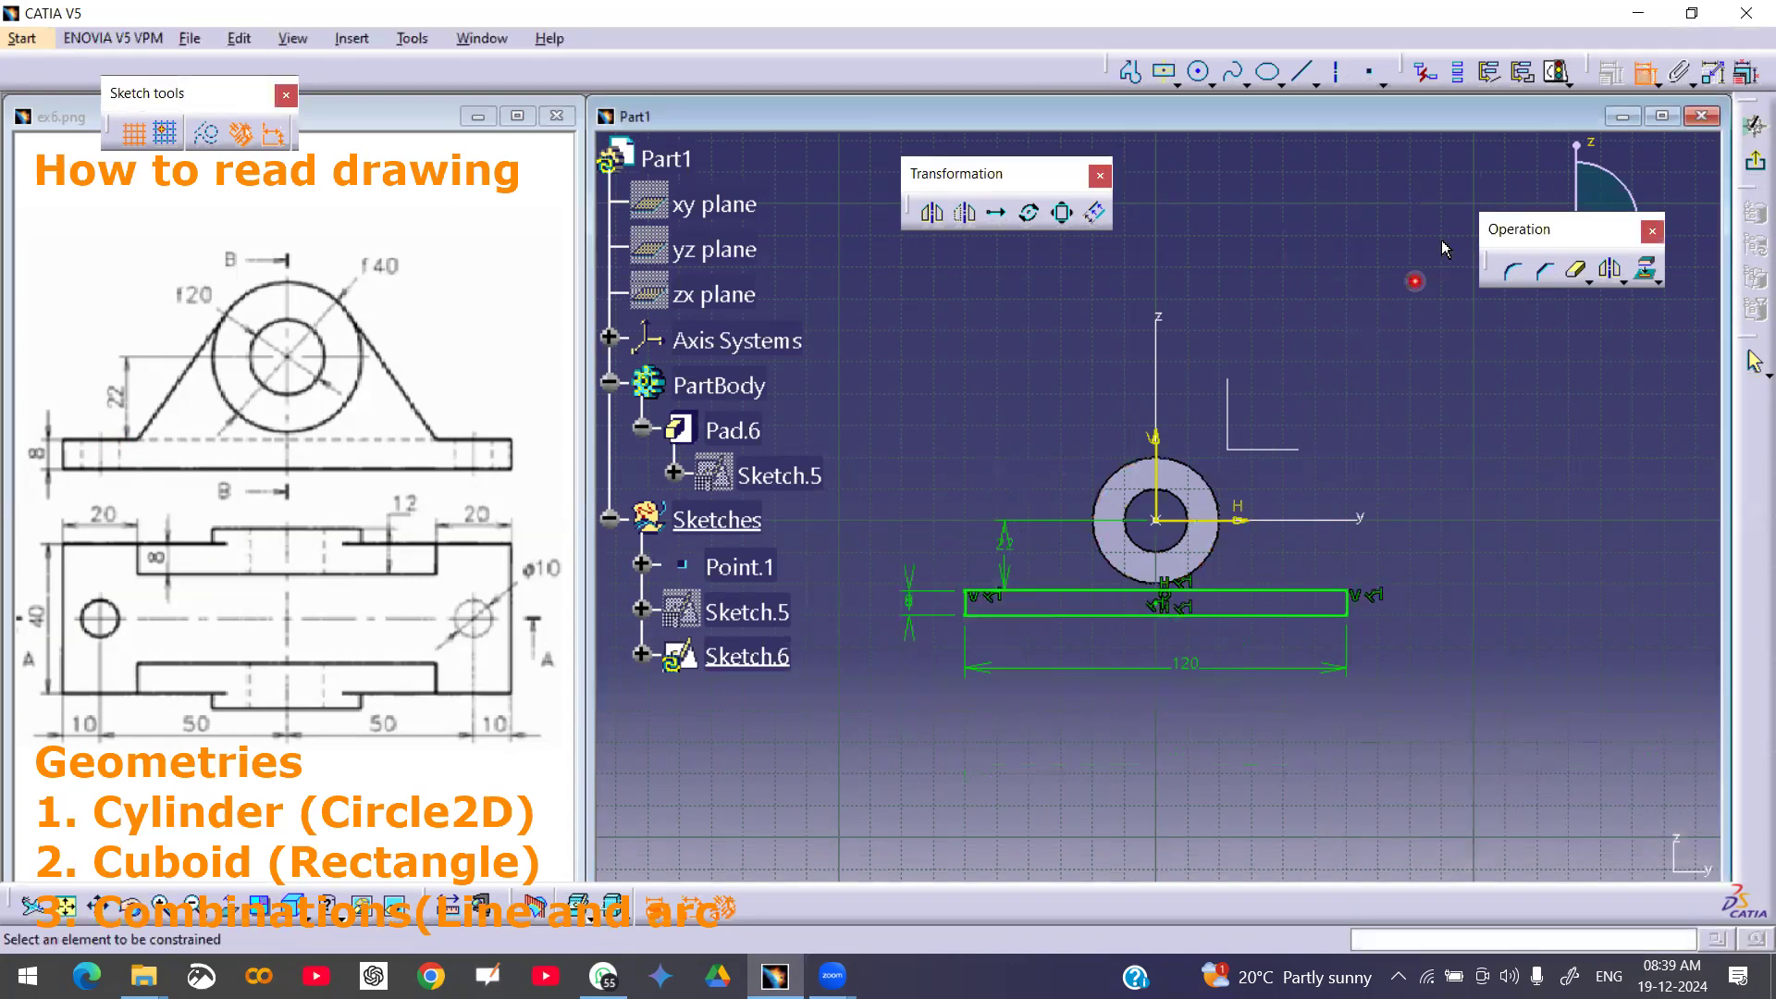
click(1557, 74)
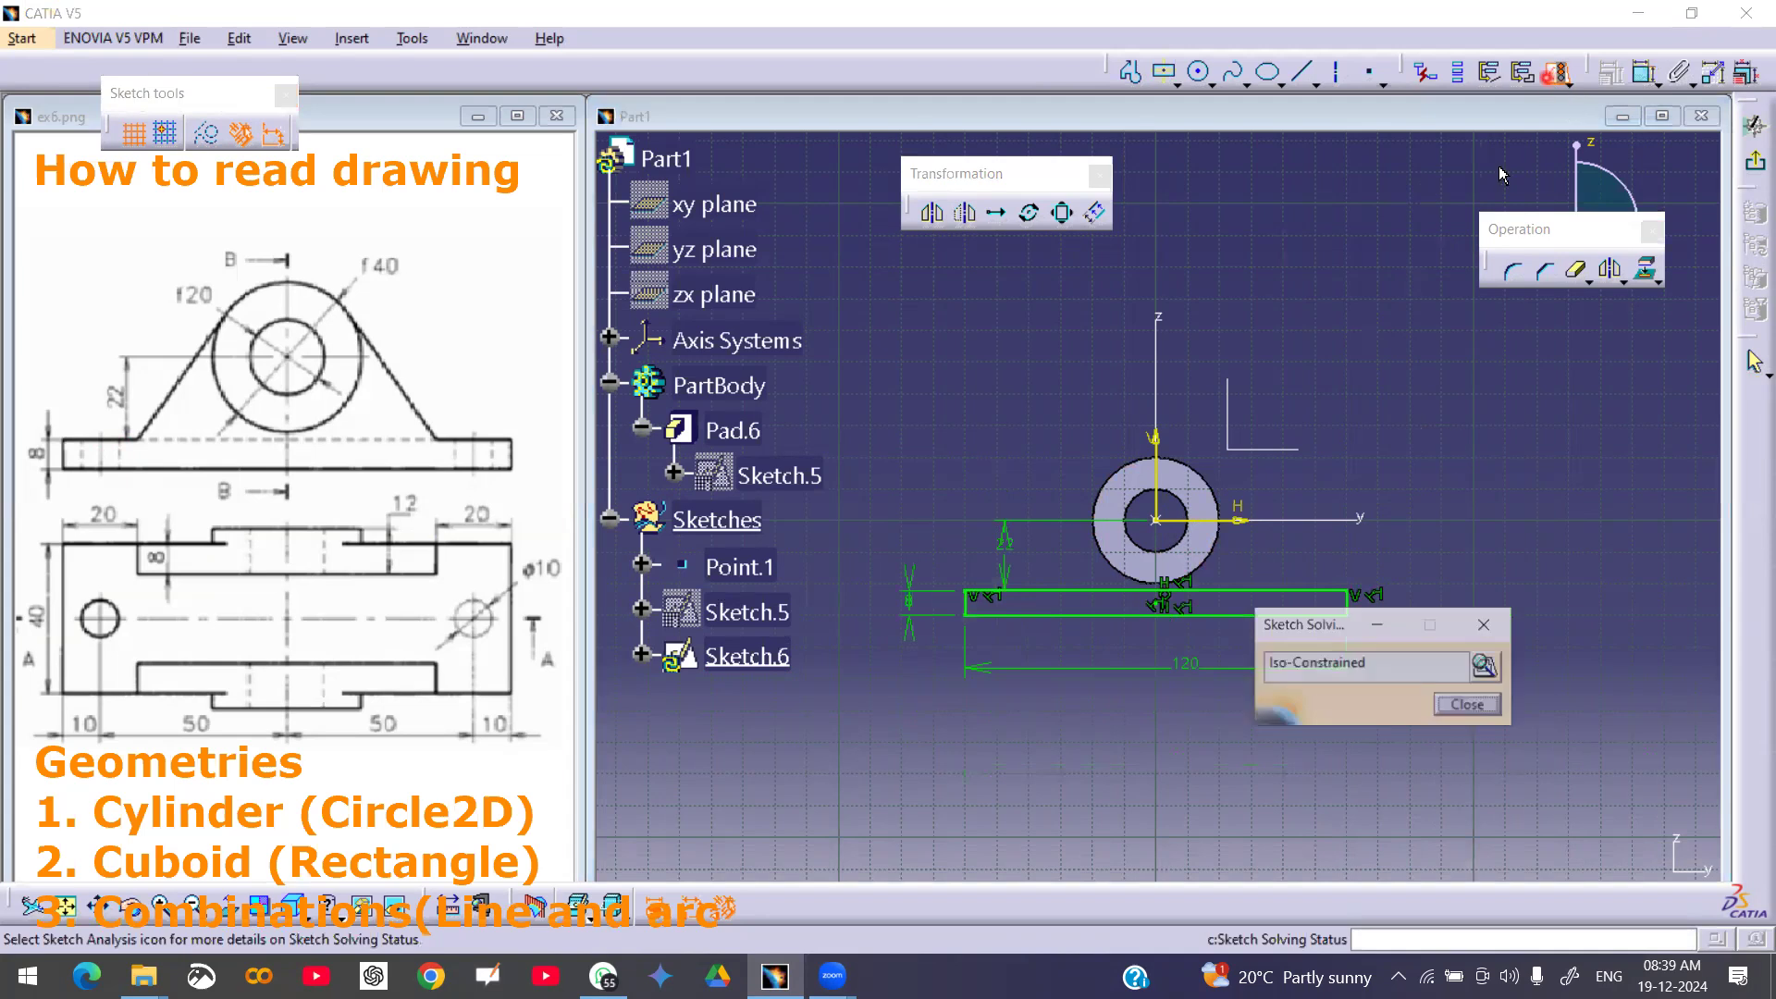
- Close the sketch solving status check and exit the base plate sketch
click(1467, 713)
click(1755, 159)
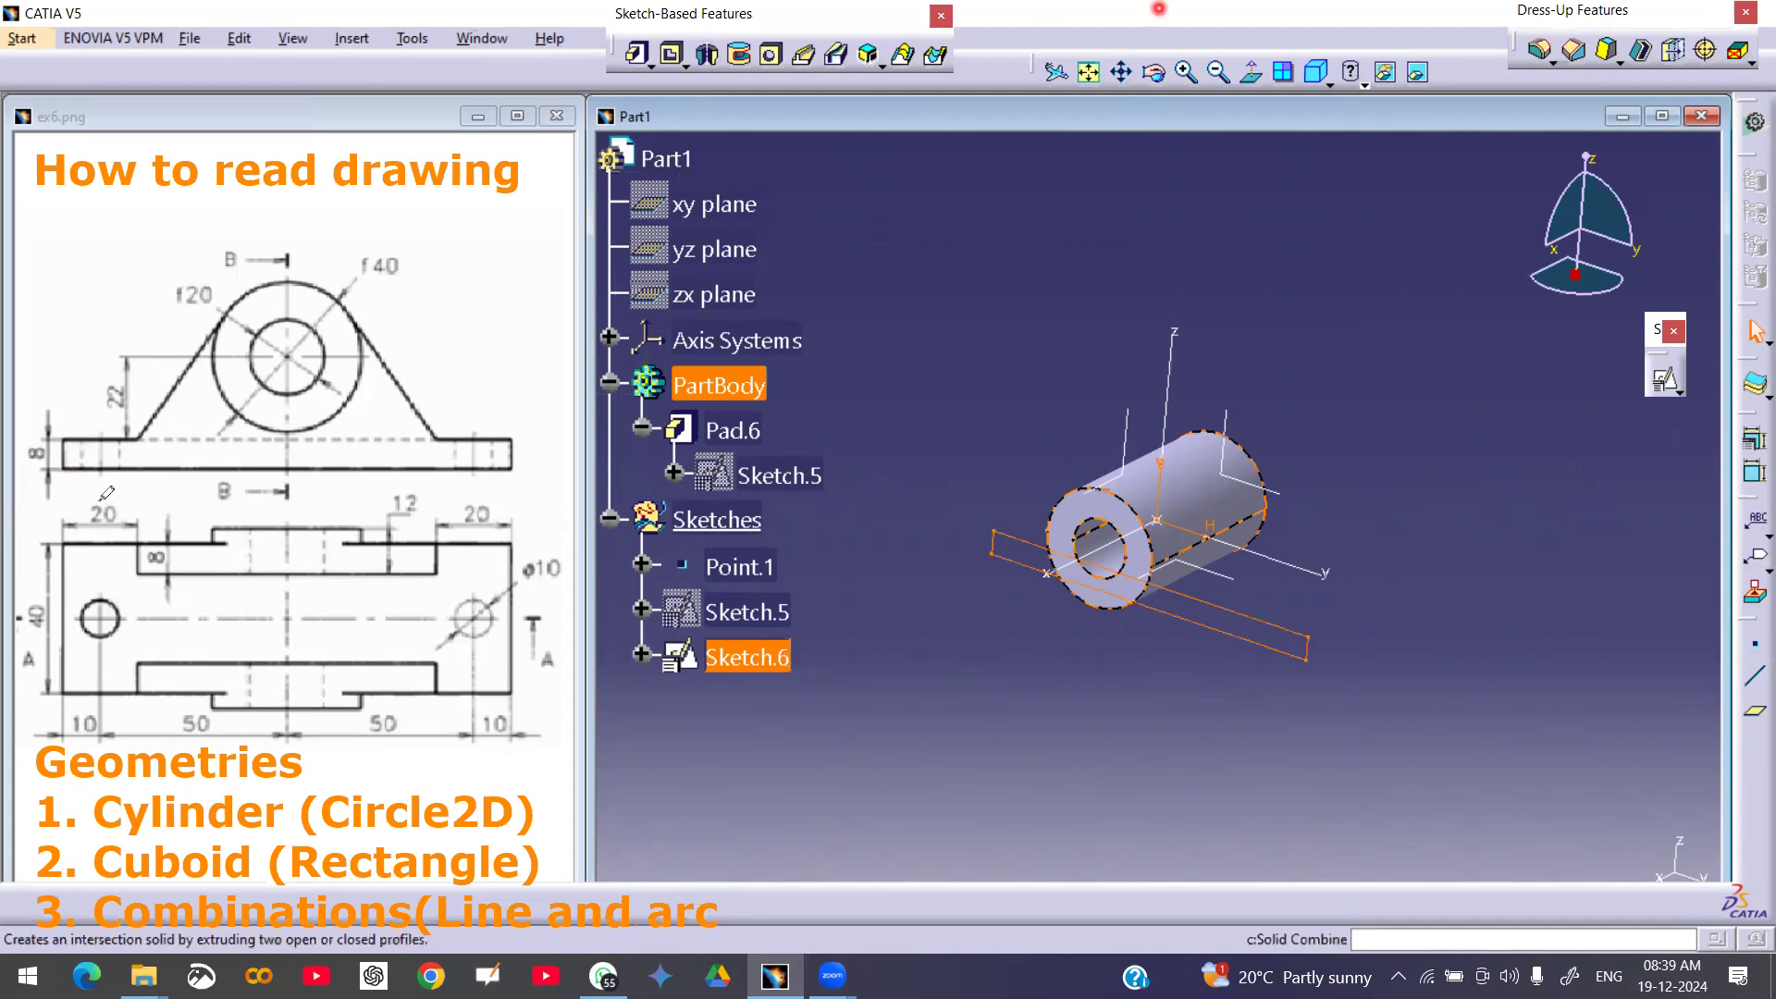
drag(64, 451, 72, 689)
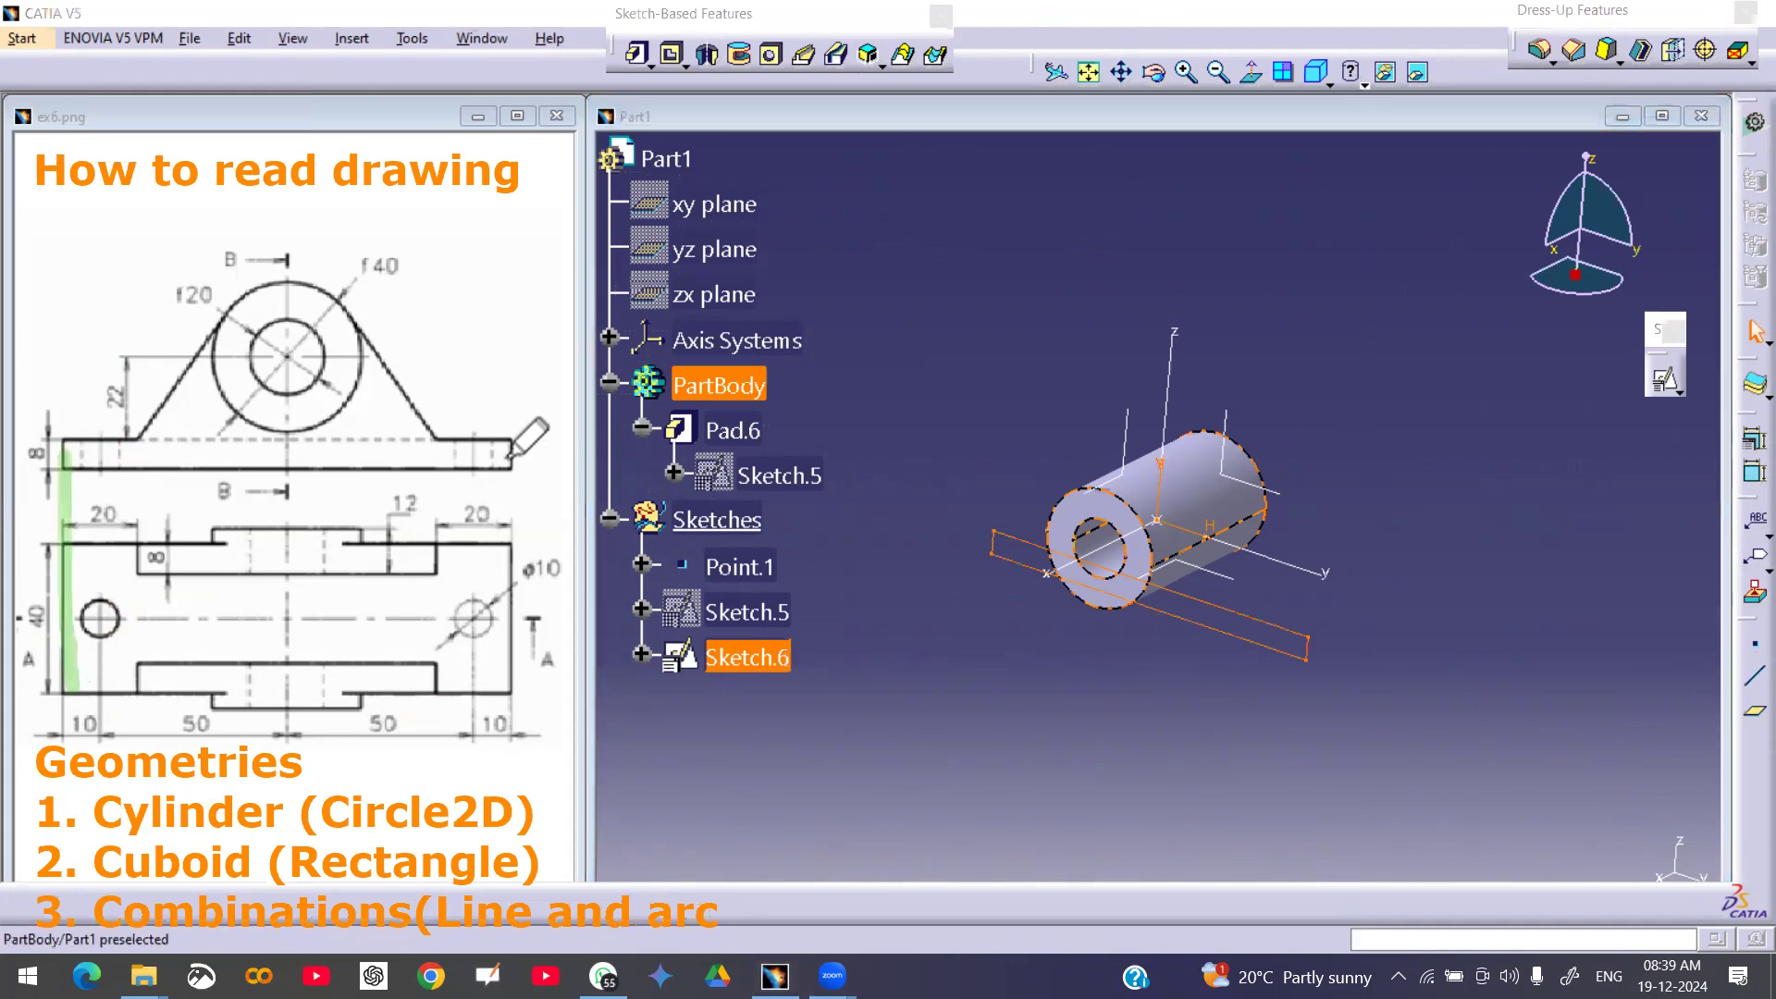
drag(521, 440, 544, 594)
drag(501, 453, 508, 694)
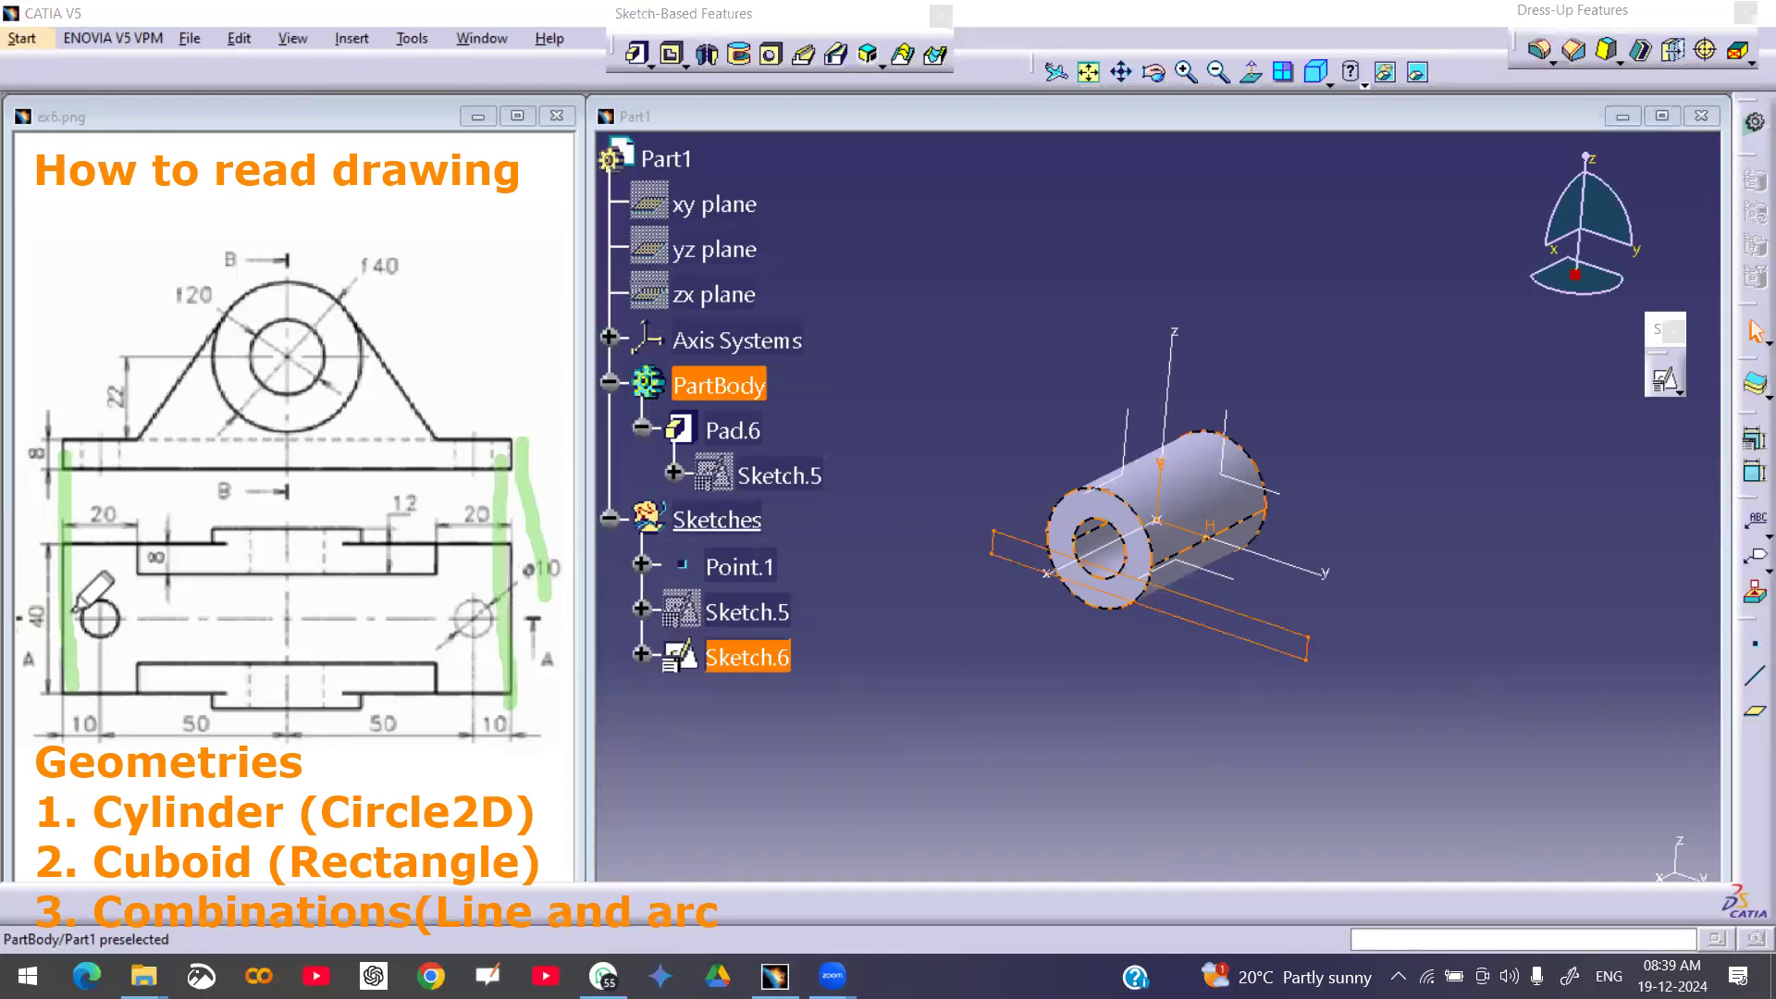
drag(34, 603, 30, 625)
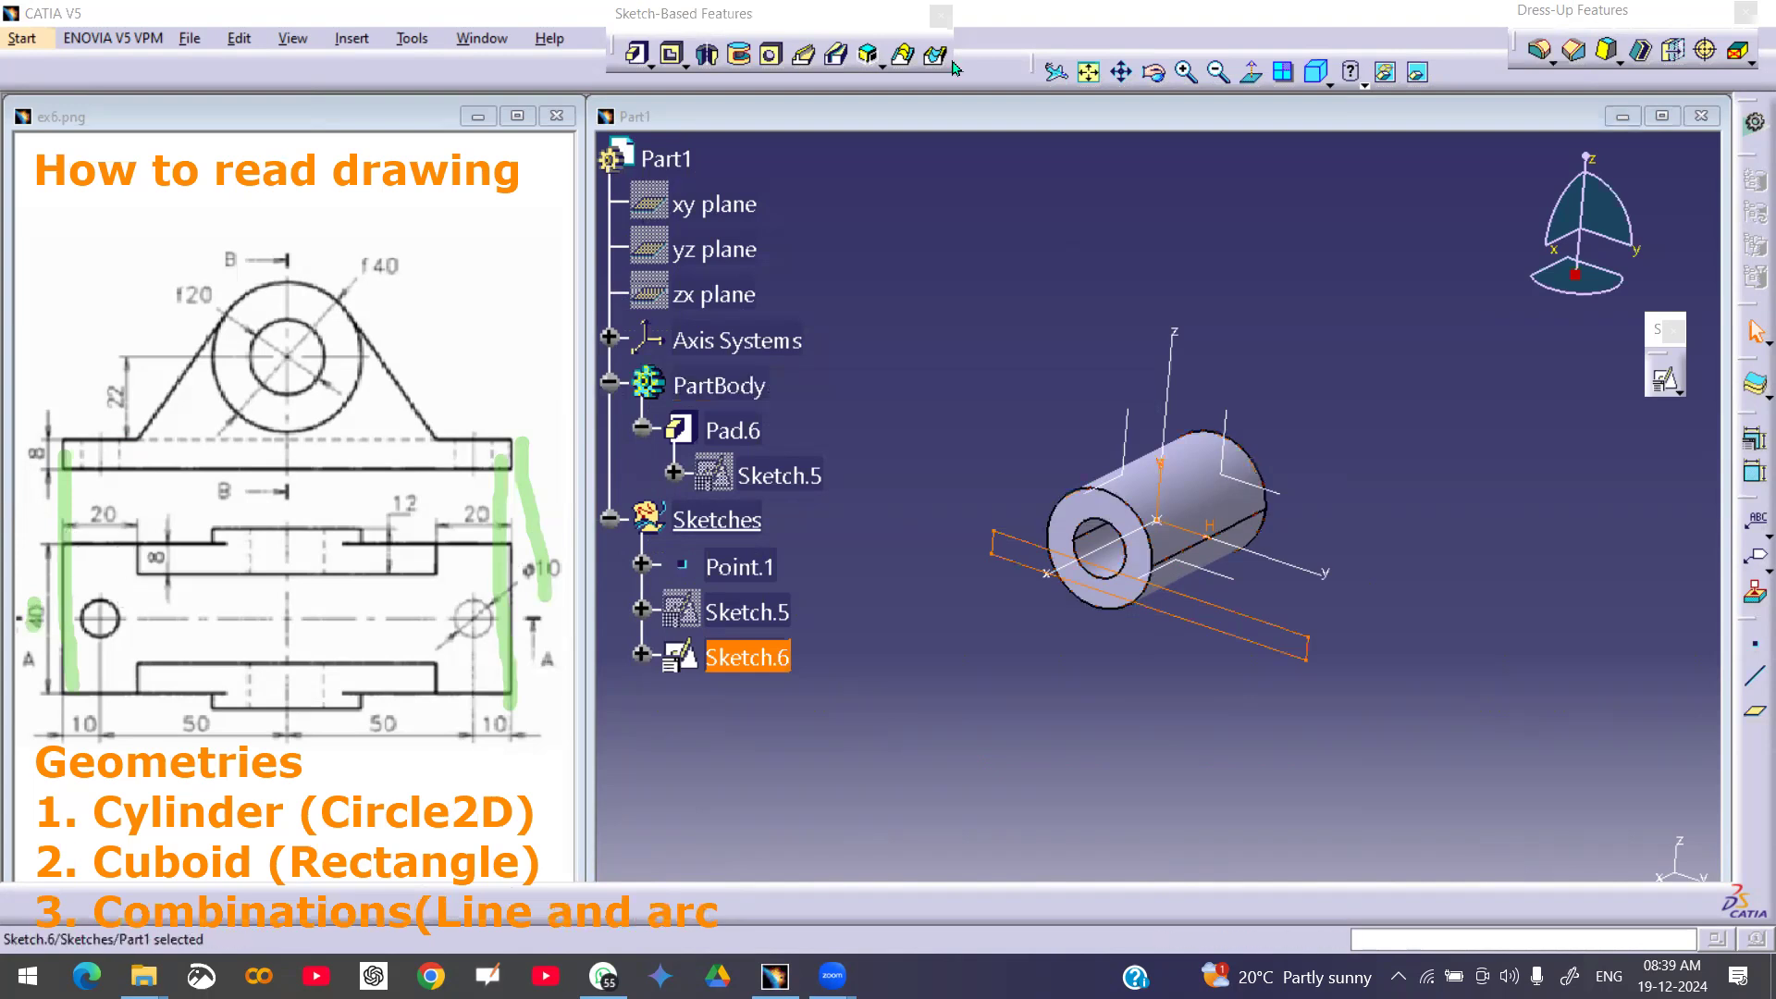
mouse_move(566, 544)
mouse_down()
mouse_move(36, 559)
mouse_move(40, 619)
mouse_up()
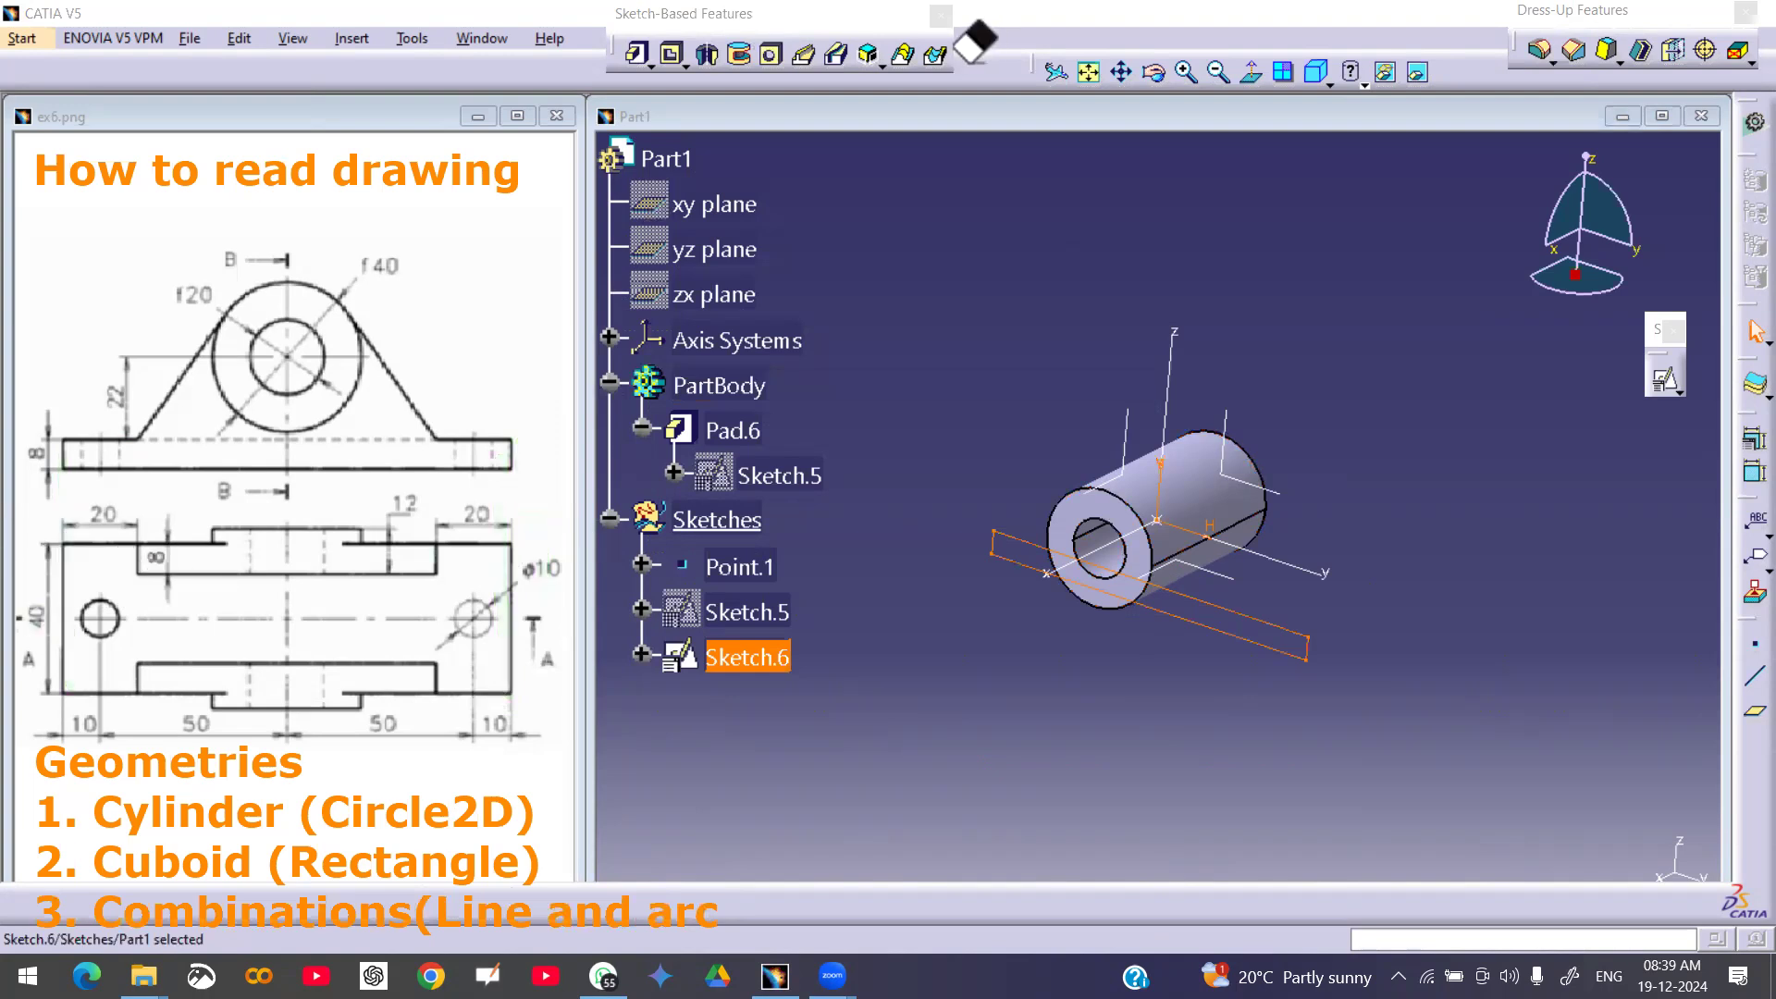
- Pad the base plate sketch 20 mm with mirrored extent
click(638, 57)
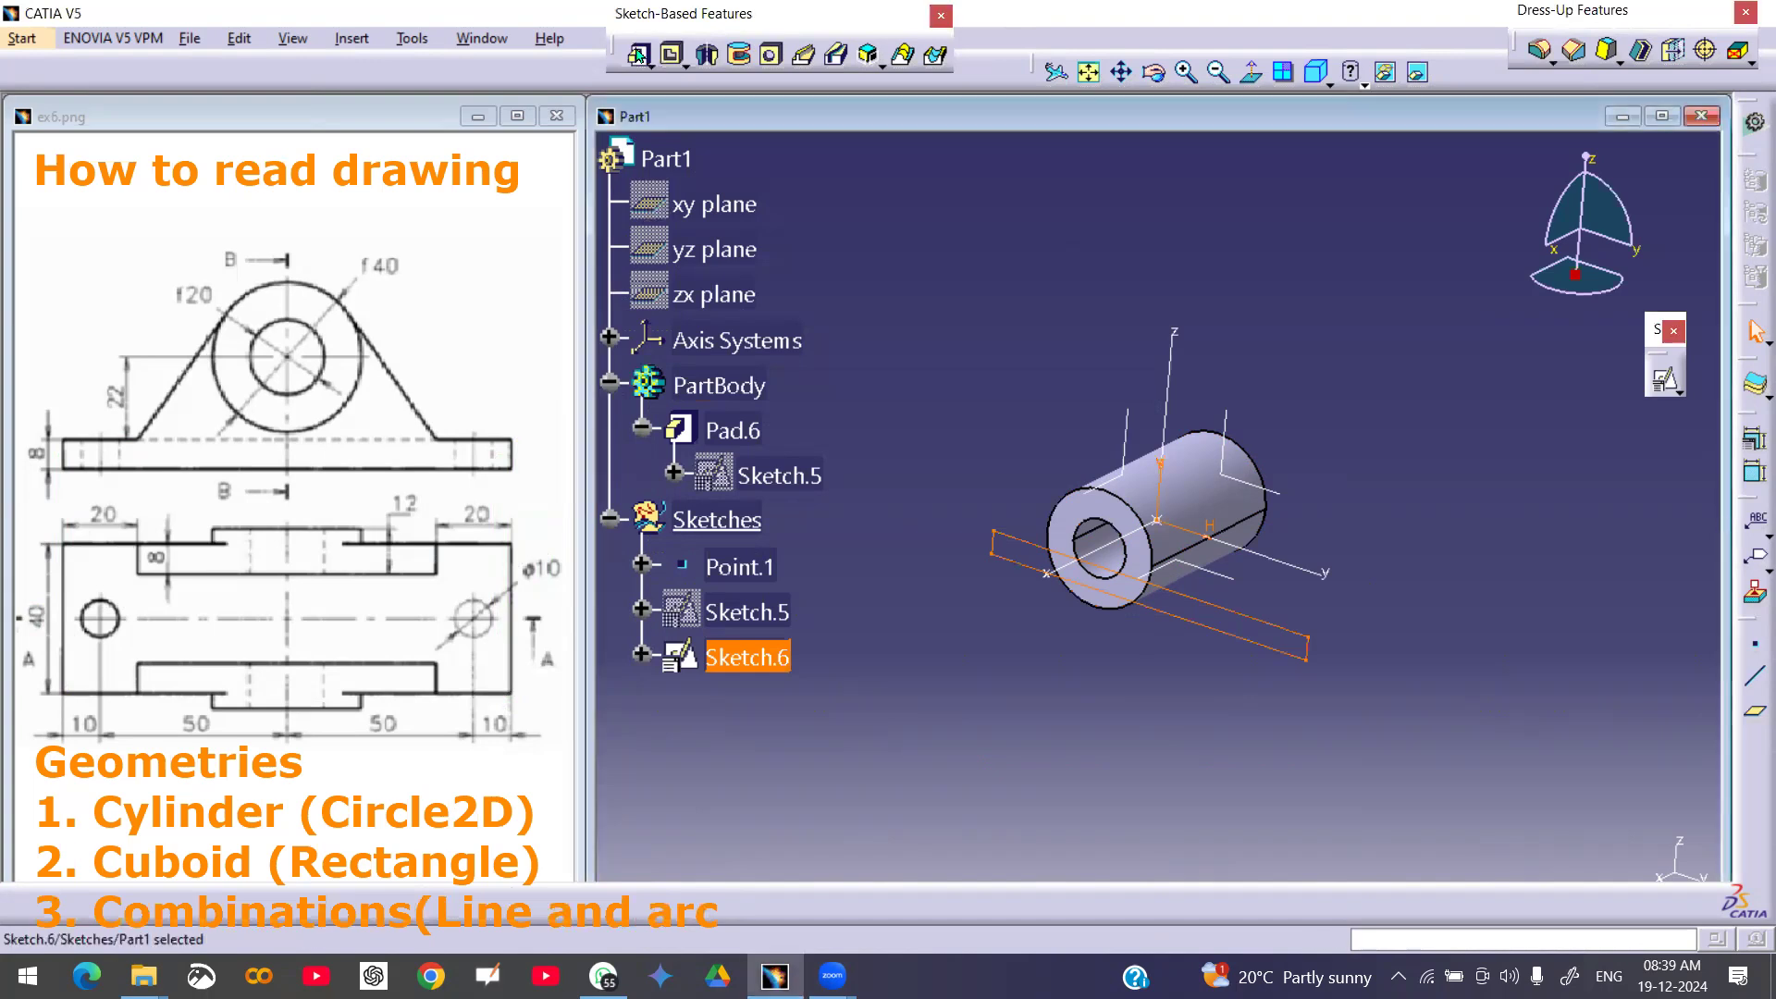
click(636, 55)
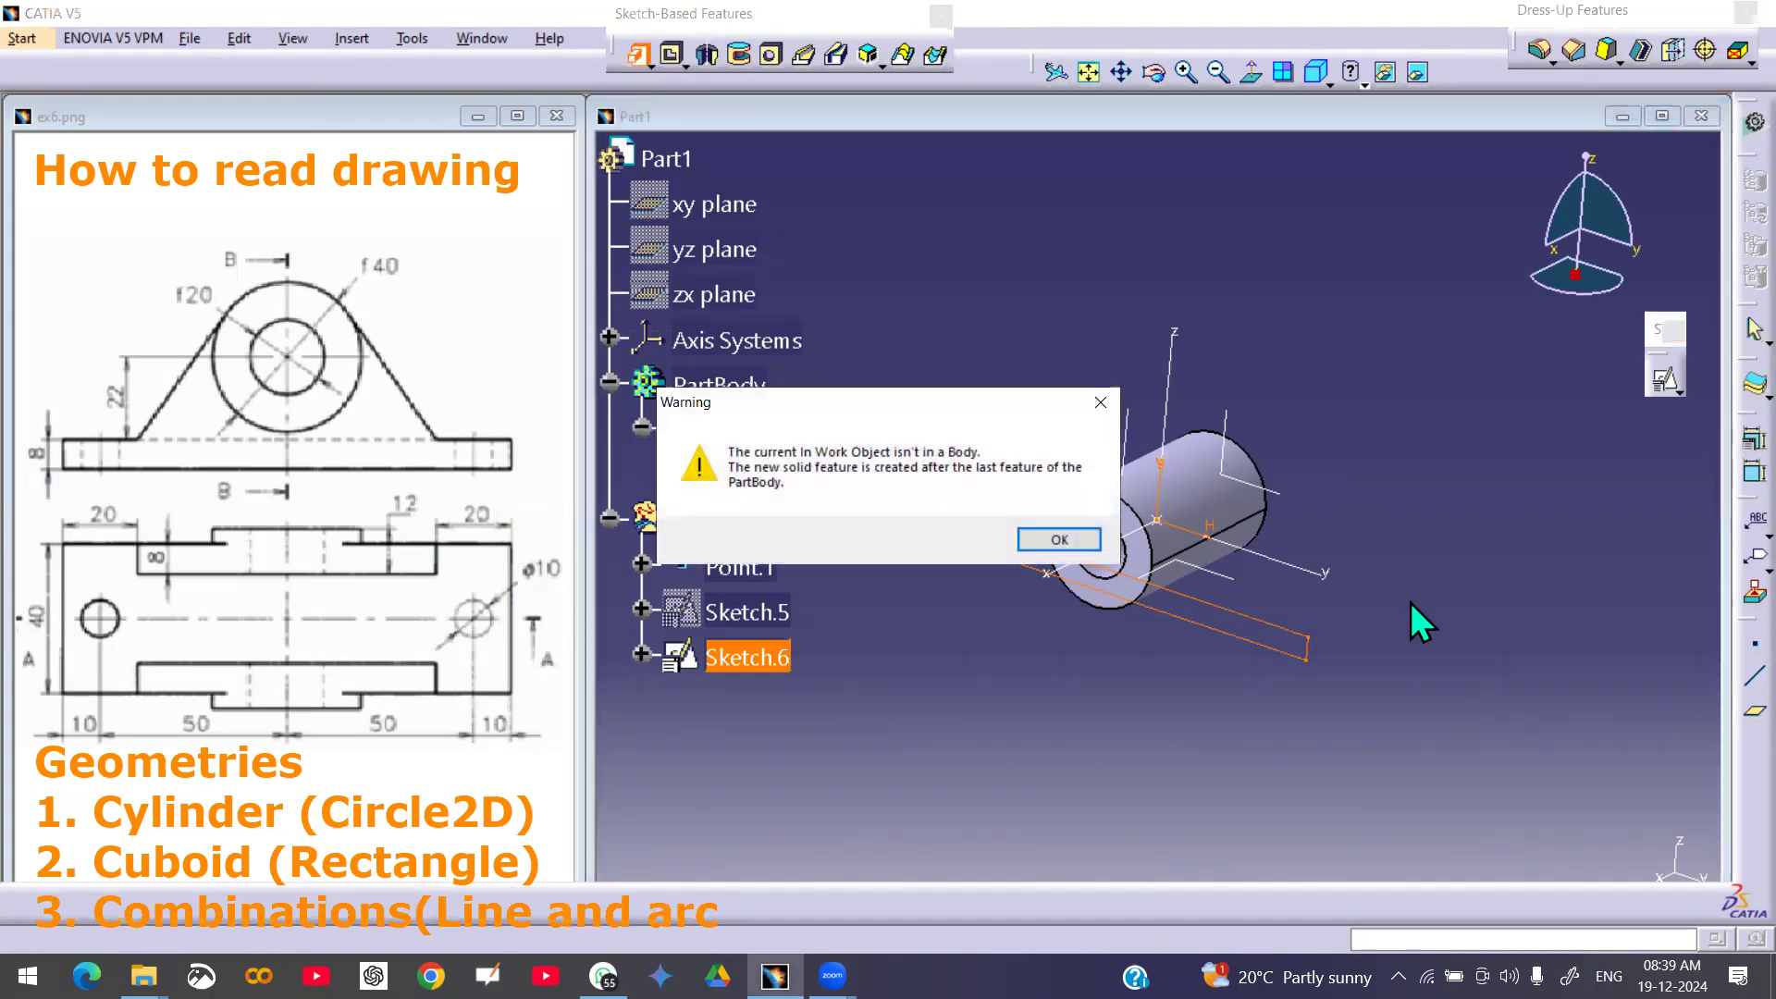
click(1062, 539)
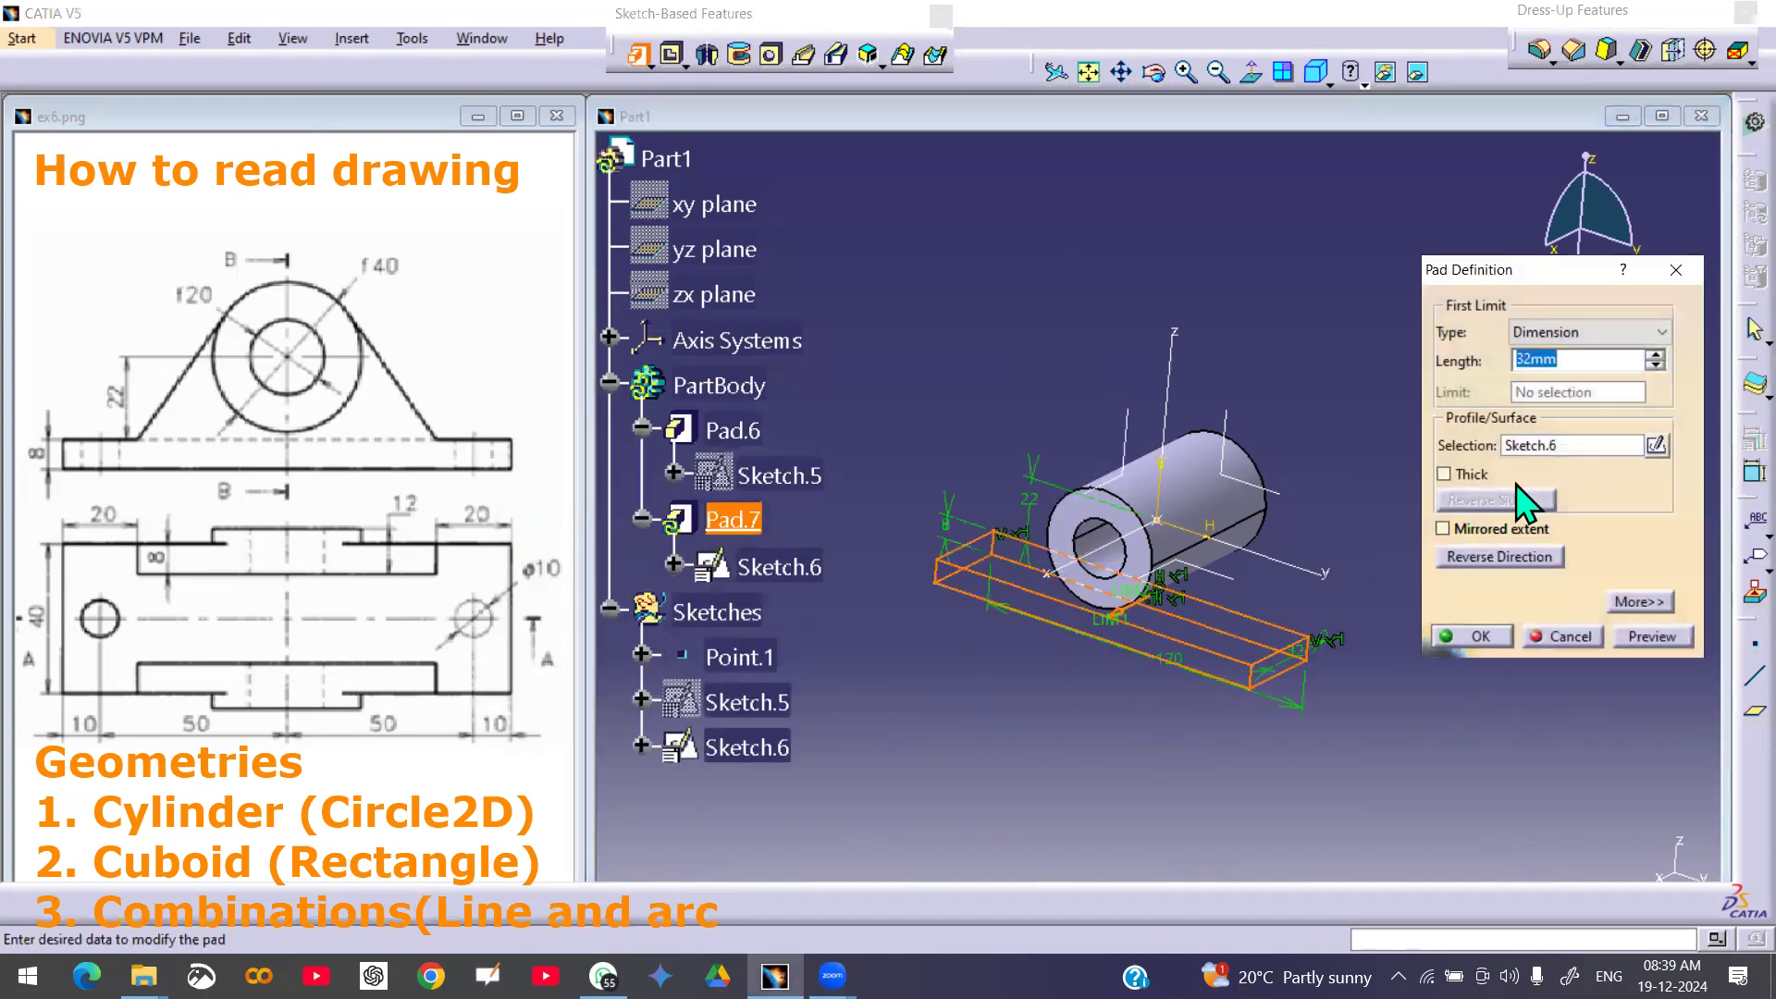
text(40/2)
click(1494, 532)
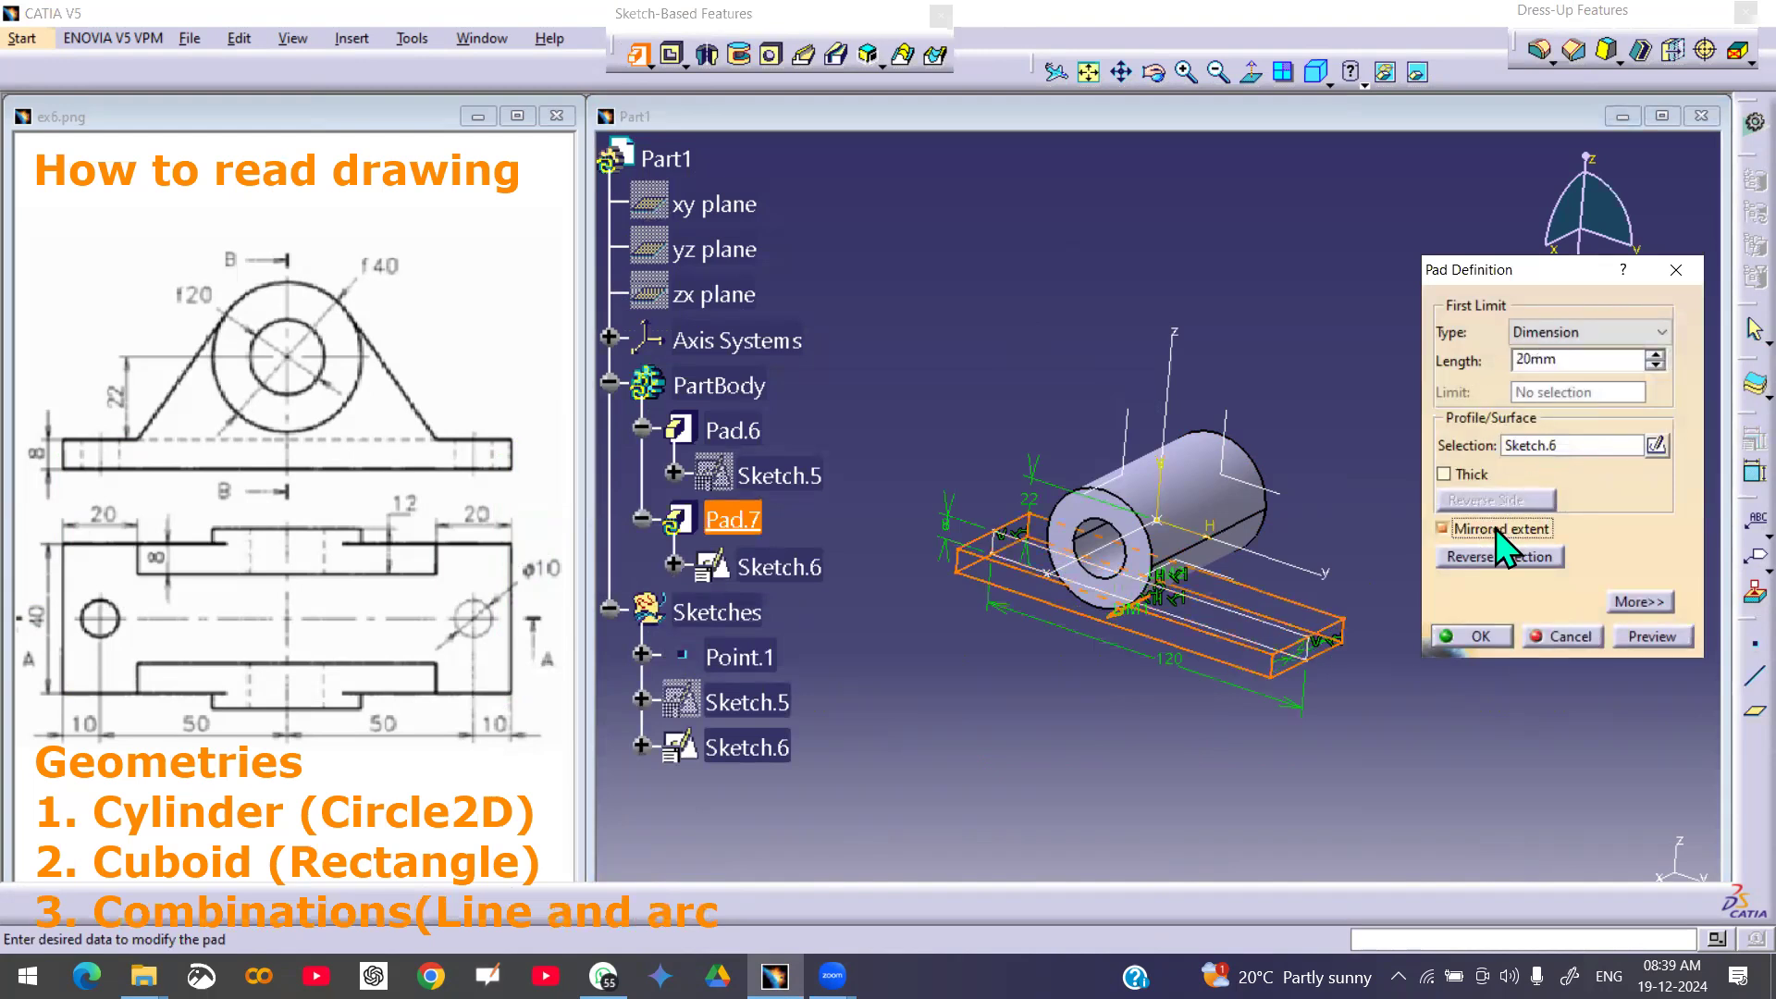
middle_drag(1207, 588, 1152, 546)
click(1652, 637)
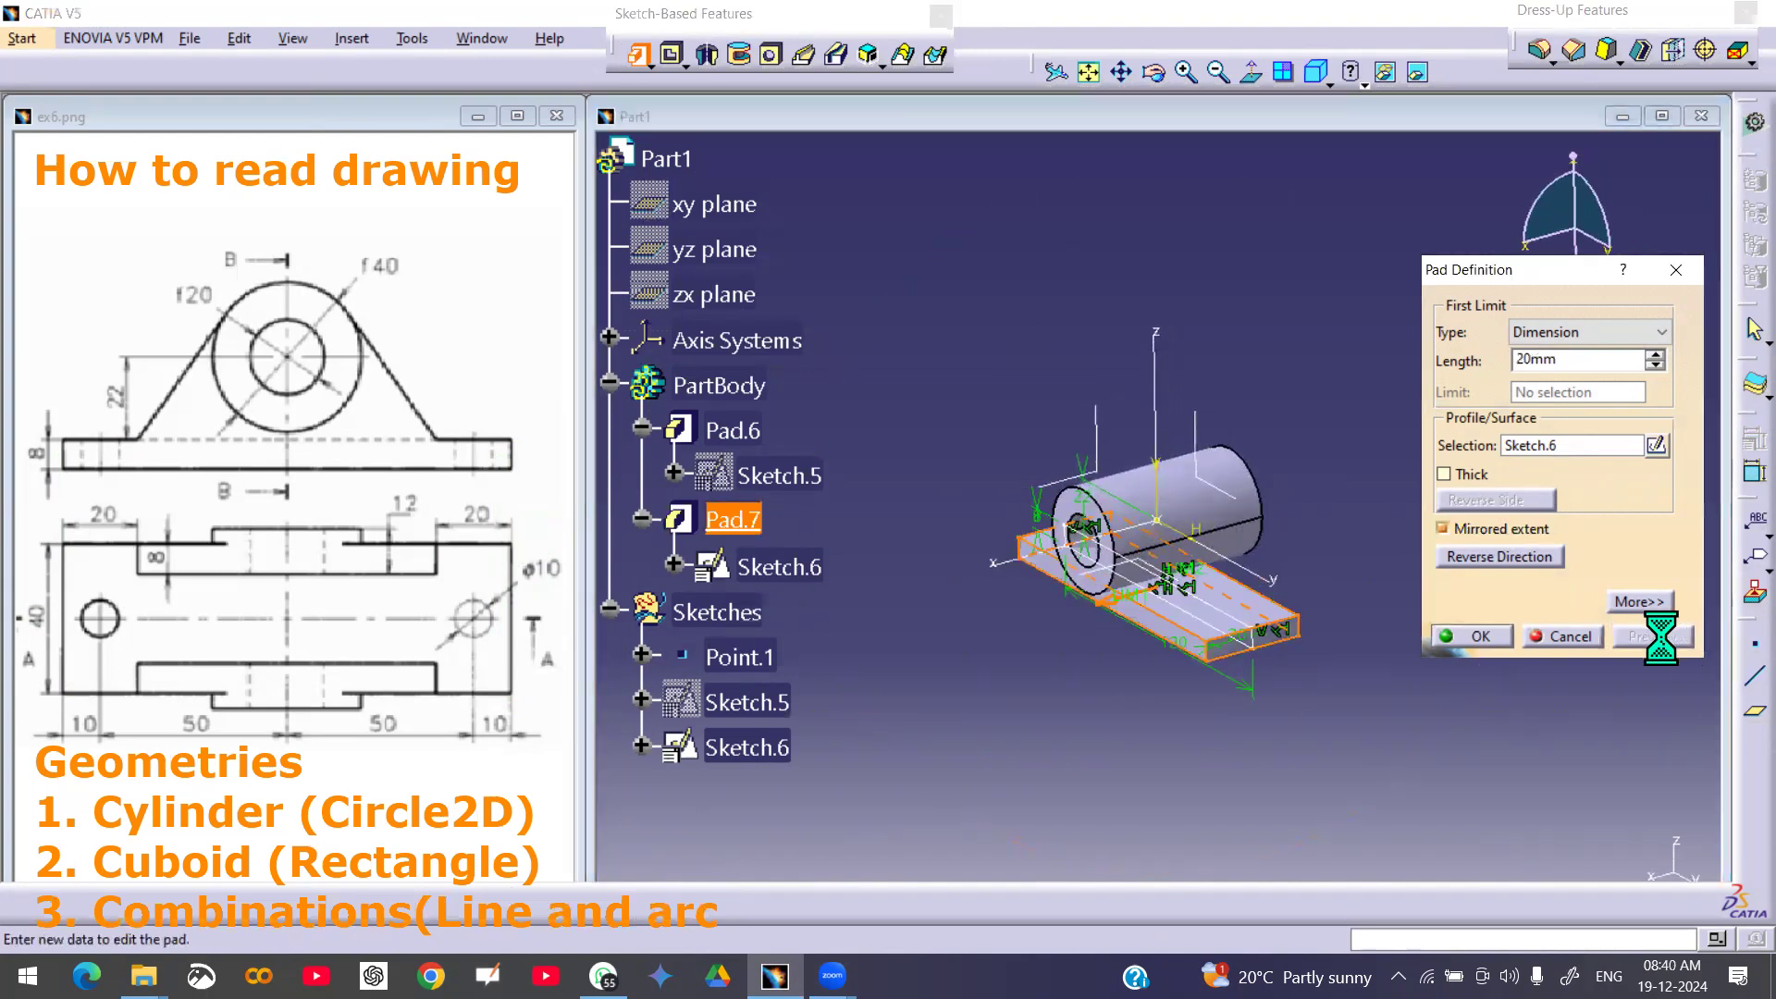
click(1473, 636)
mouse_move(1012, 690)
middle_down()
mouse_move(1289, 694)
mouse_move(1202, 703)
middle_up()
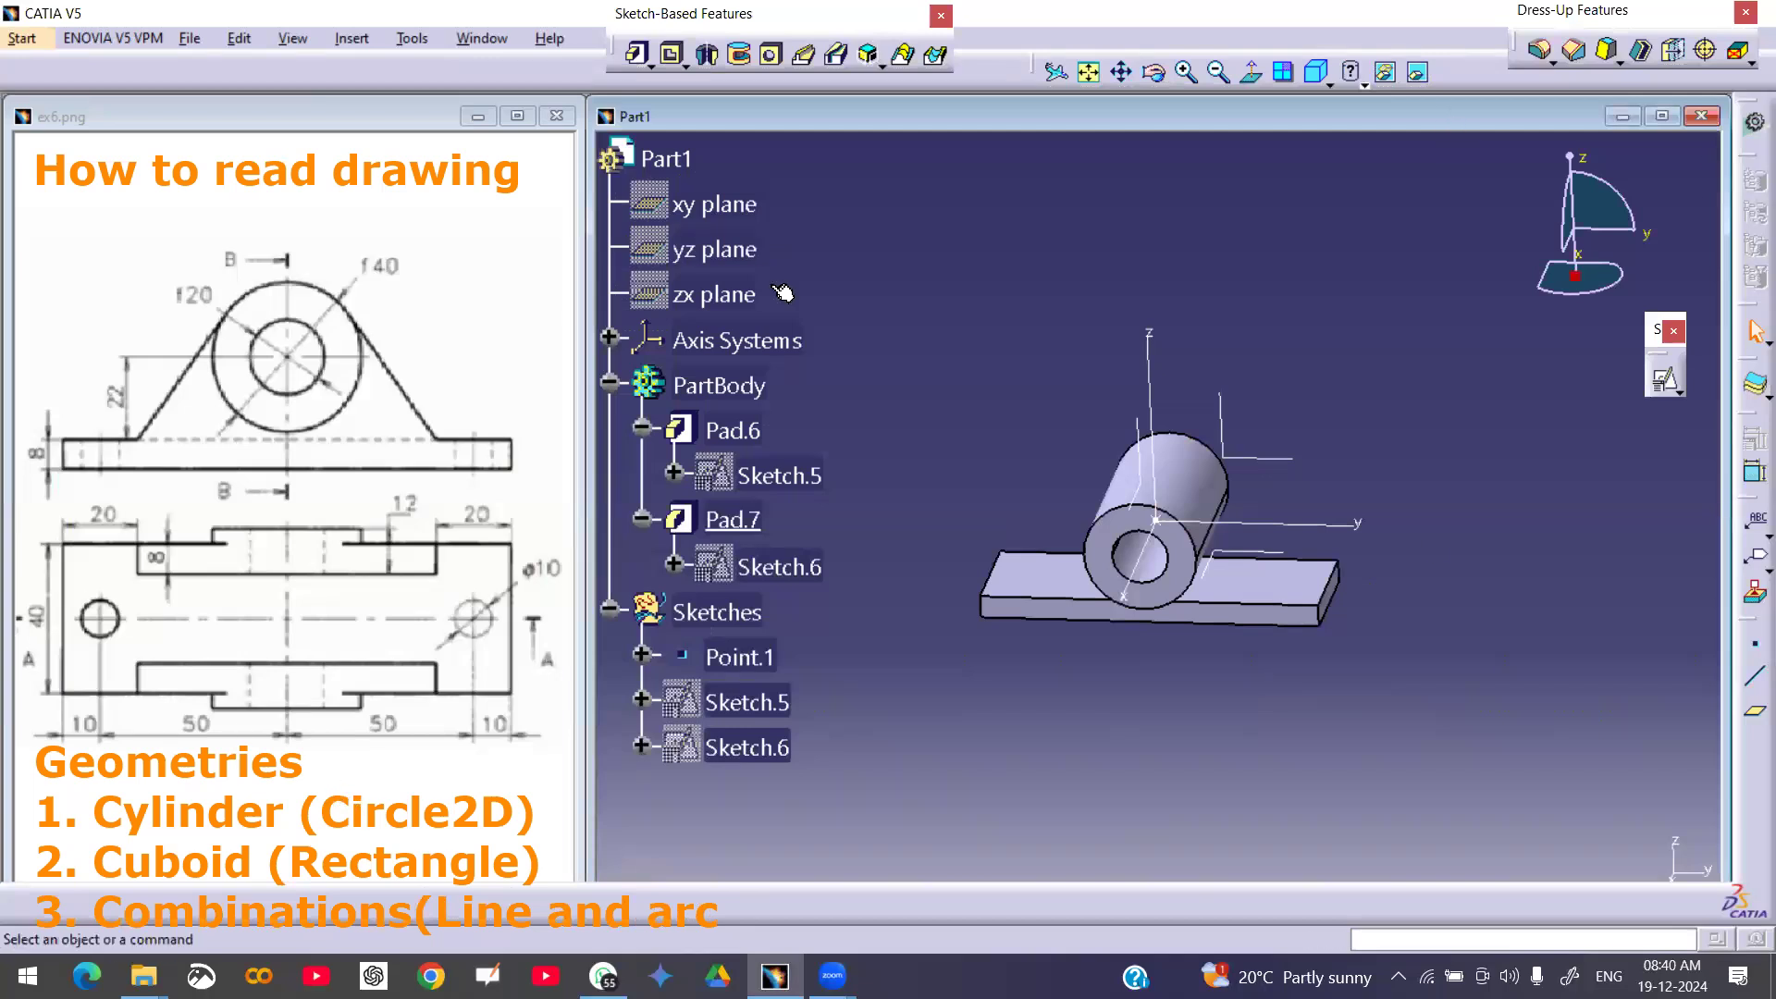
- Define the Sketches set as the in-work object
click(188, 877)
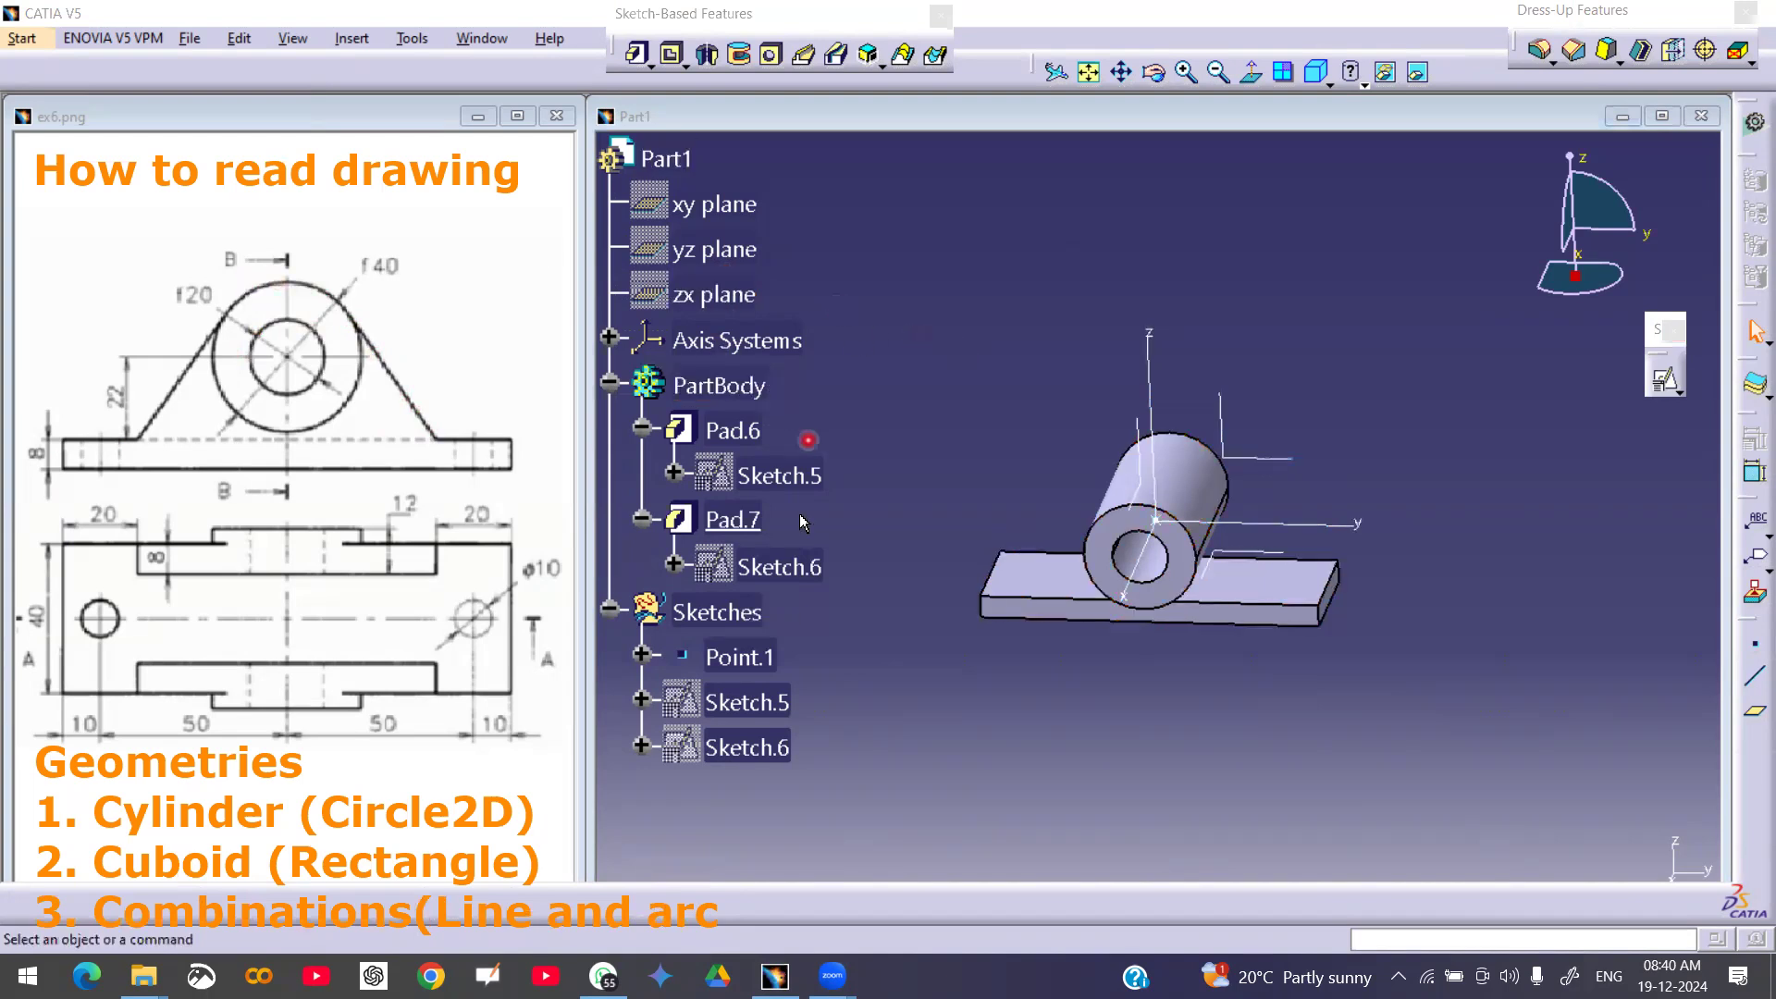
click(722, 621)
right_click(702, 614)
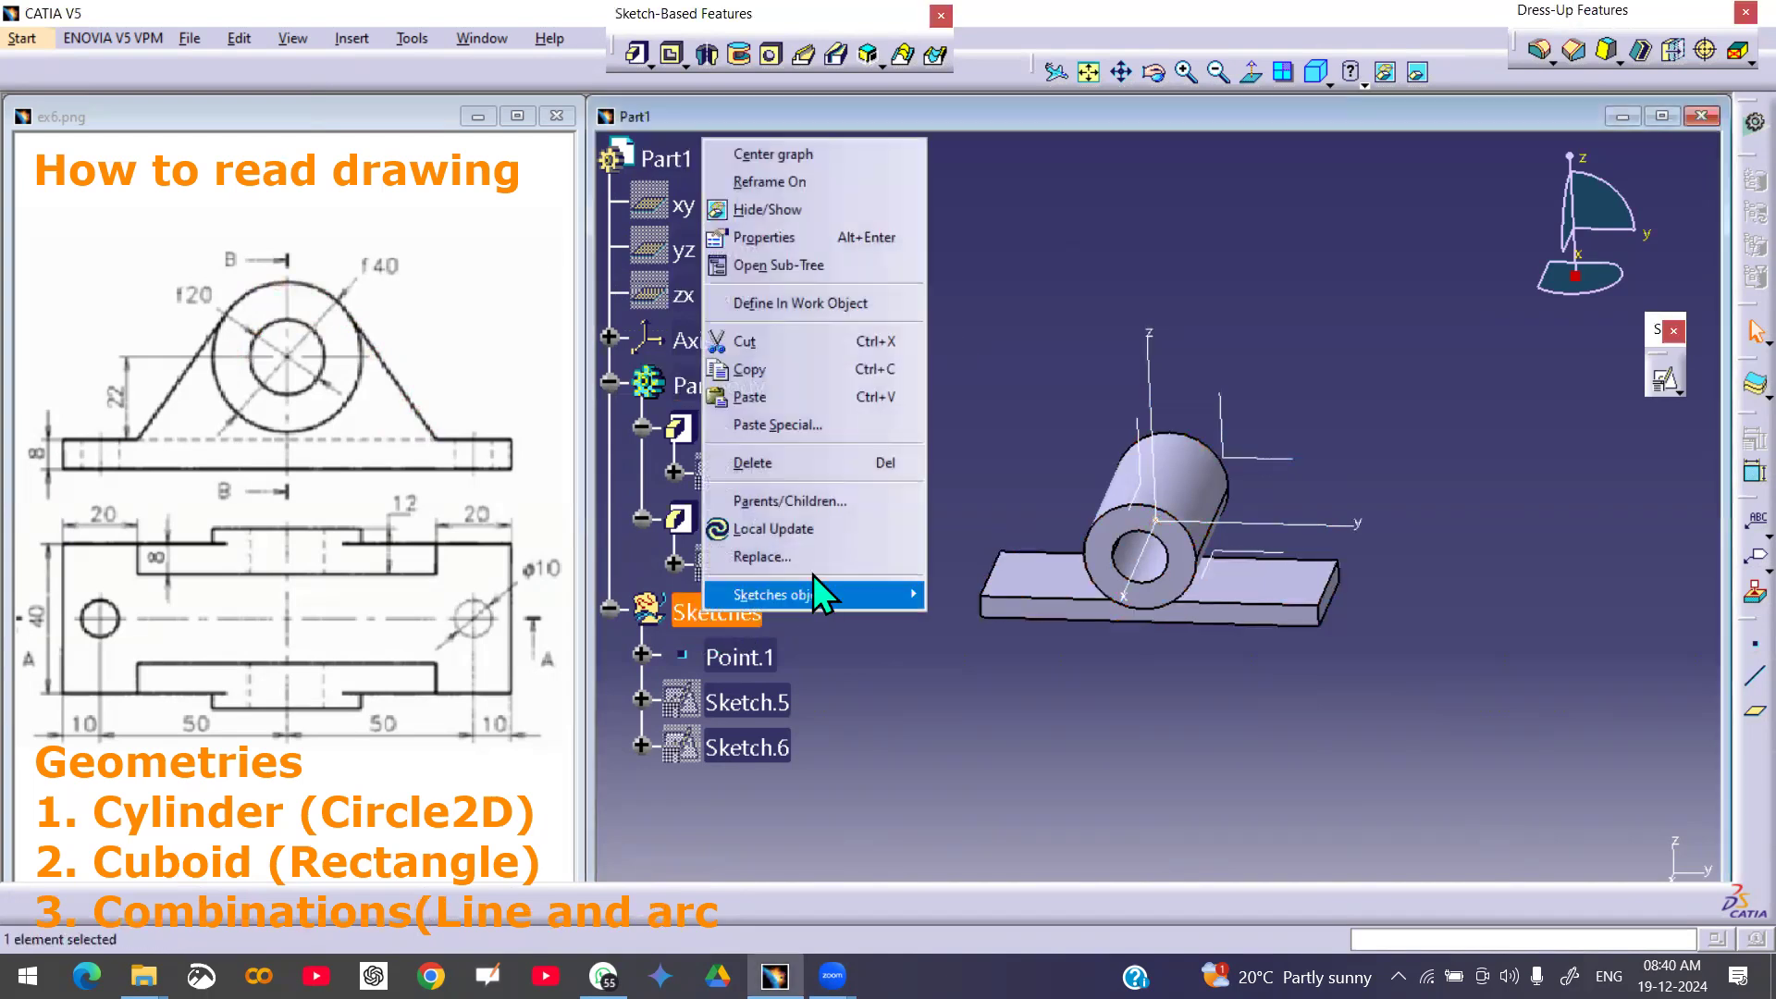
click(802, 303)
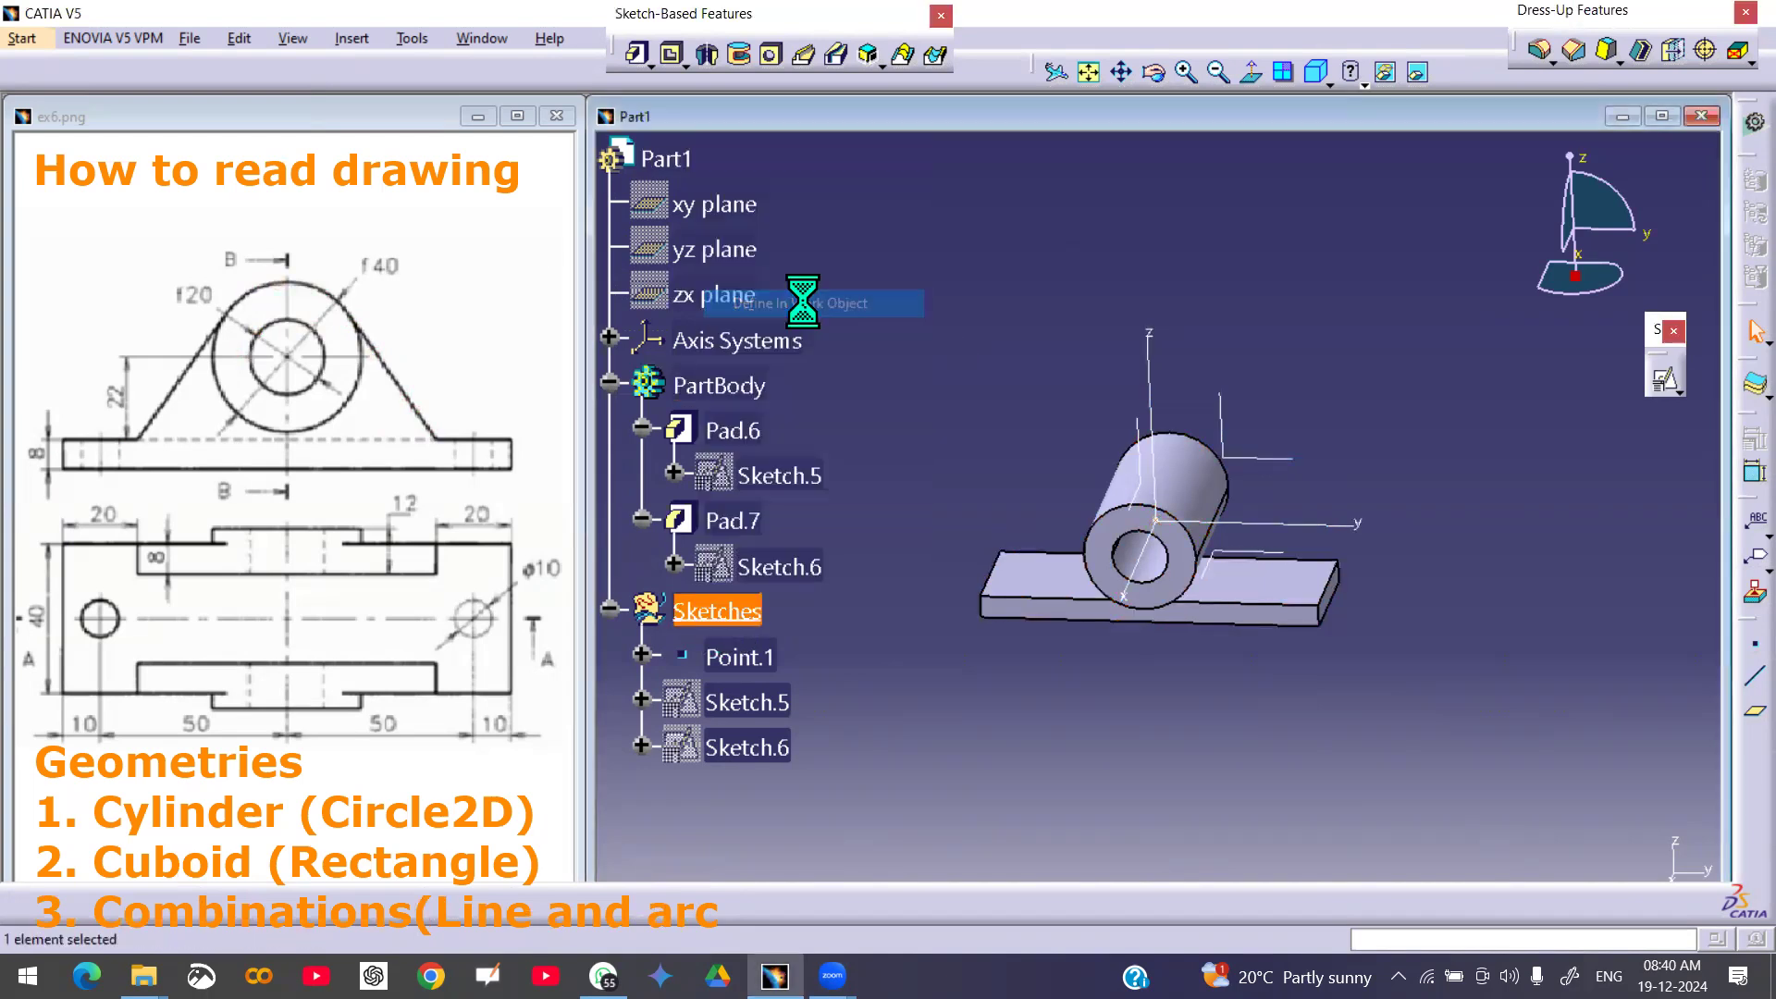
- Create a positioned sketch on the absolute axis system's YZ plane, with Point.1 as the projection point origin
click(1668, 380)
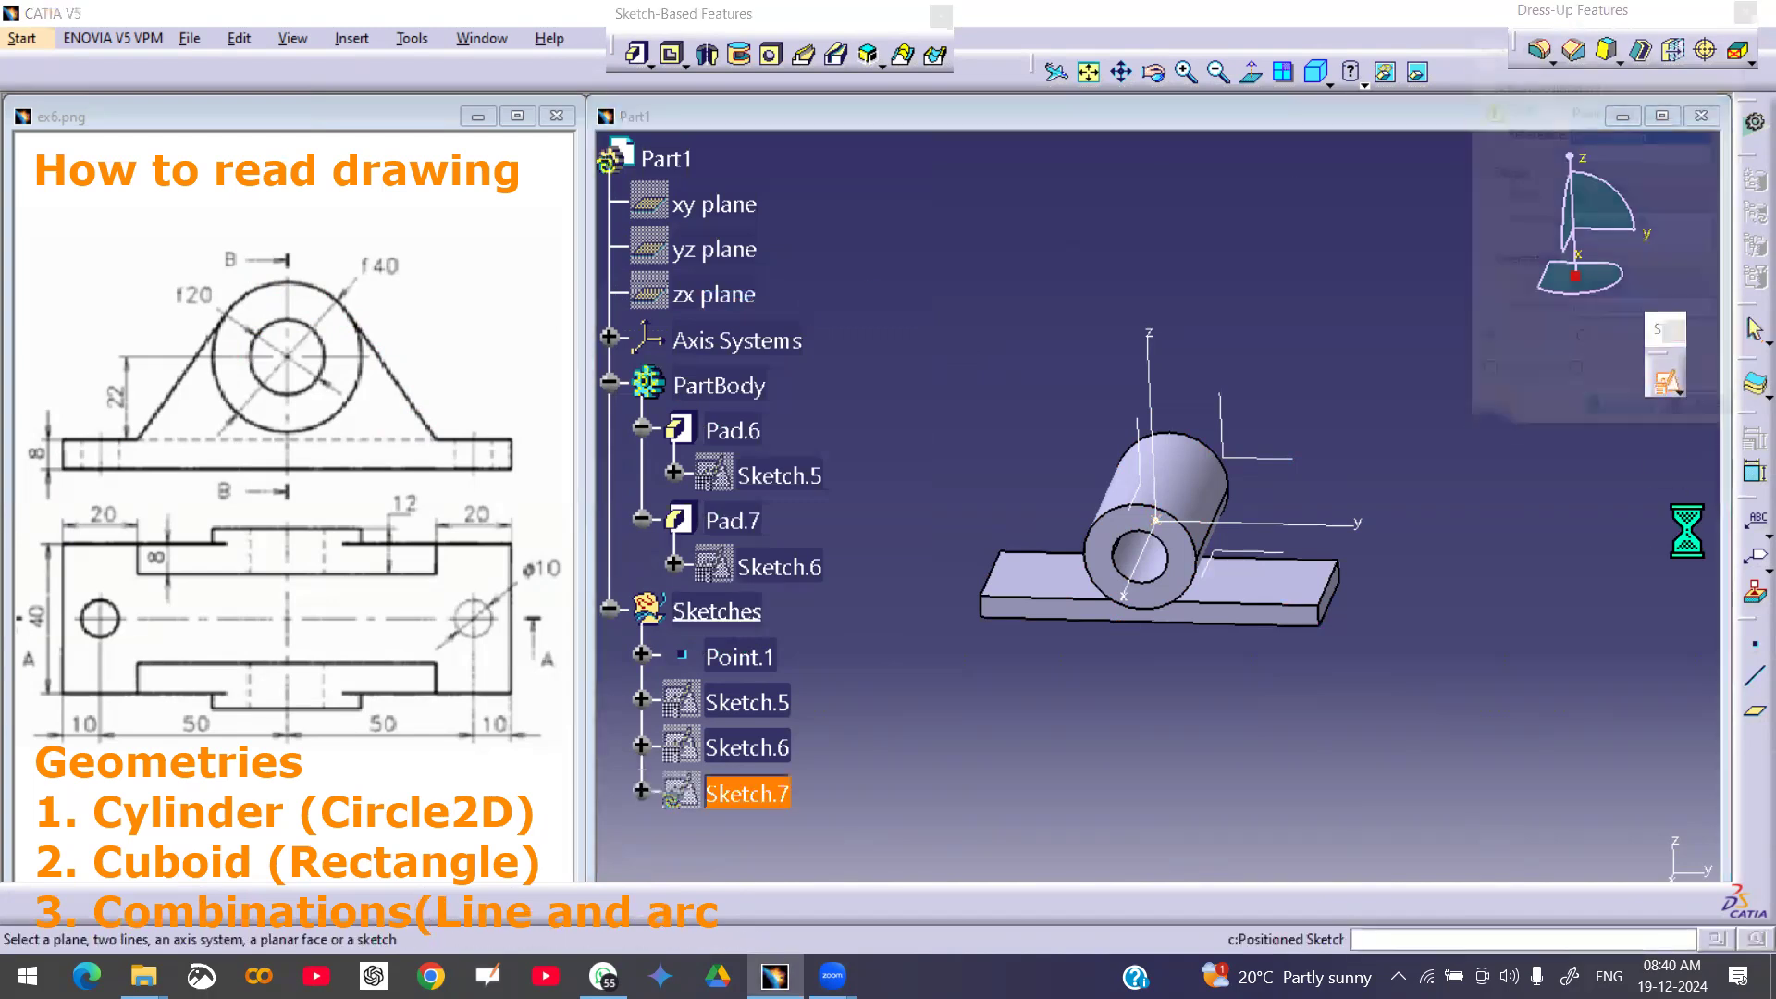
click(1284, 461)
click(1620, 196)
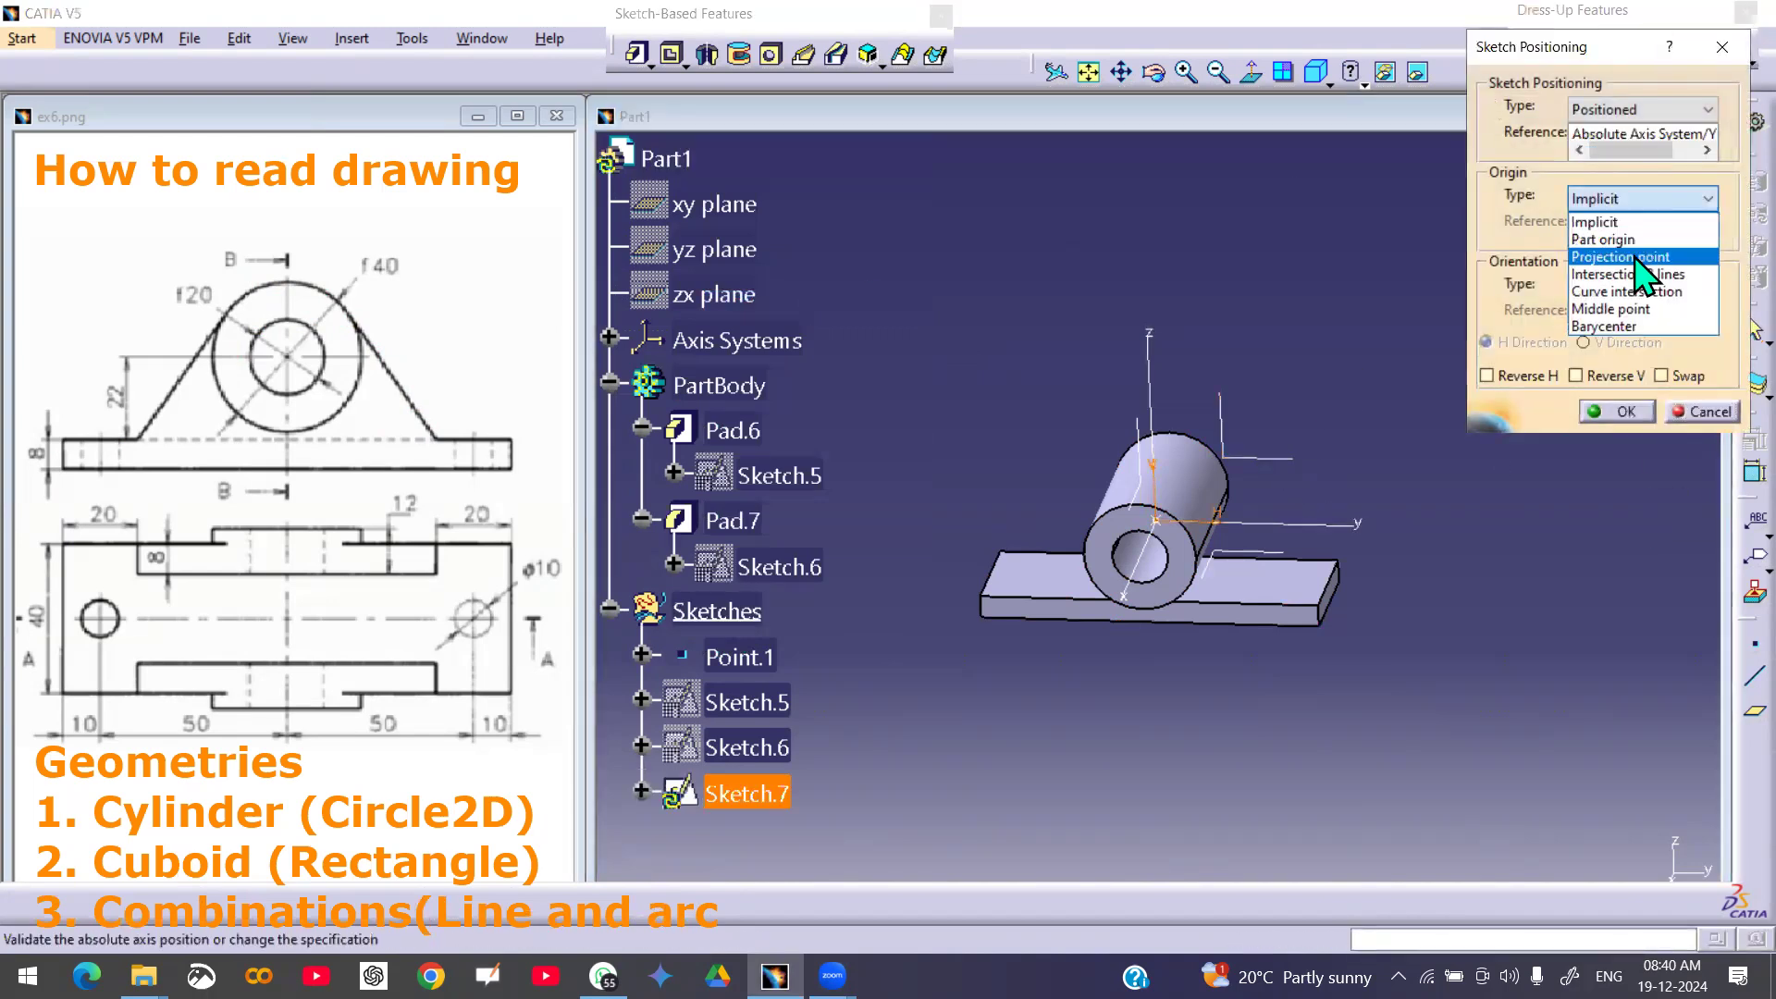
click(1617, 268)
click(739, 657)
click(1624, 413)
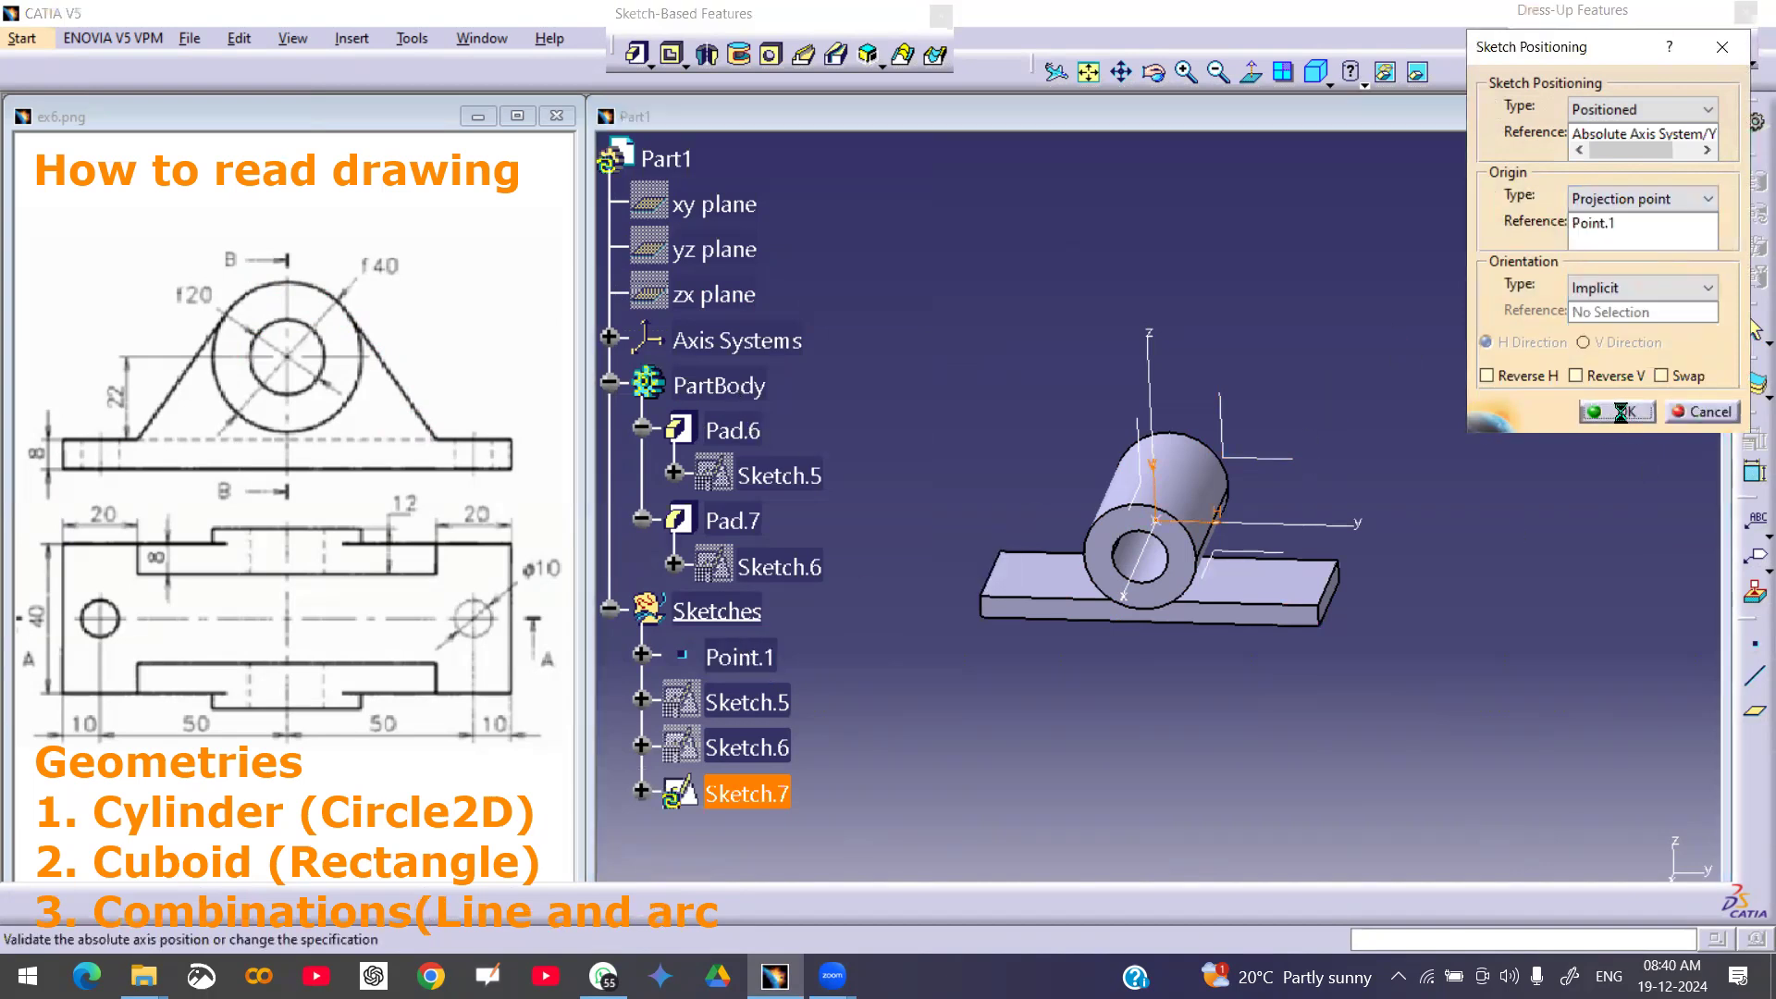
- Hide the PartBody so only the new sketch's axes remain in view
mouse_move(1202, 703)
middle_down()
mouse_move(1304, 570)
mouse_move(1281, 583)
mouse_move(1365, 624)
middle_up()
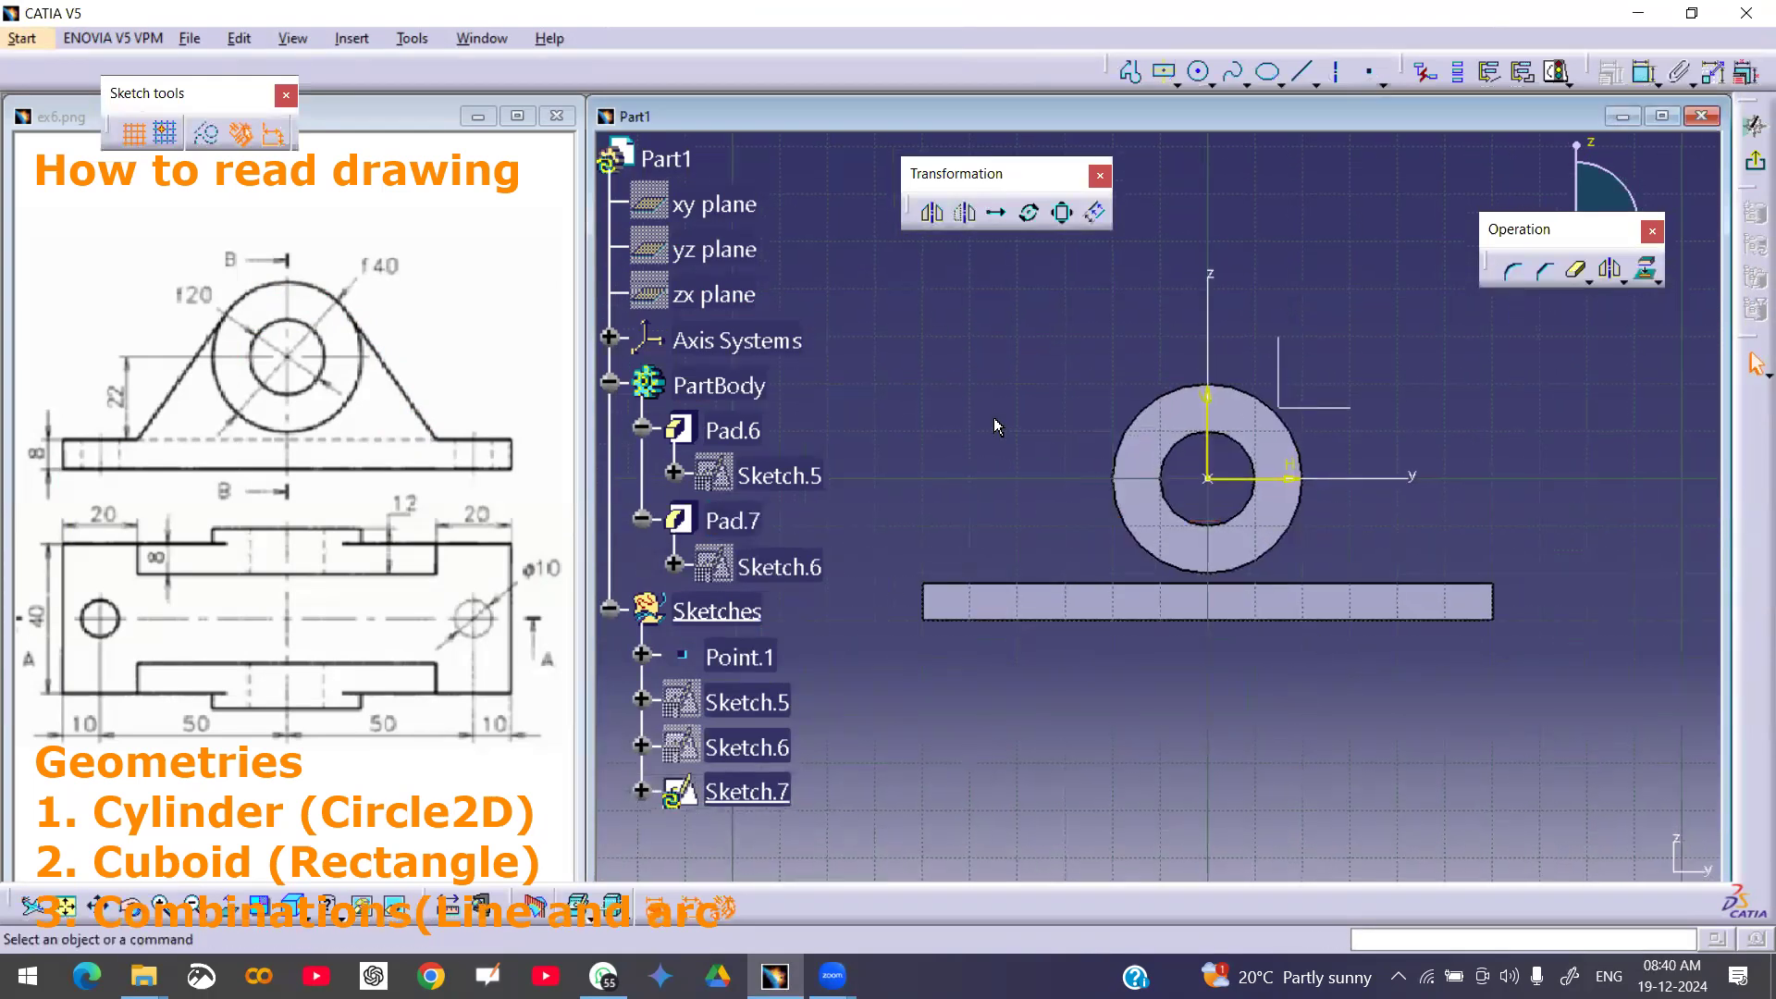
right_click(754, 396)
click(818, 442)
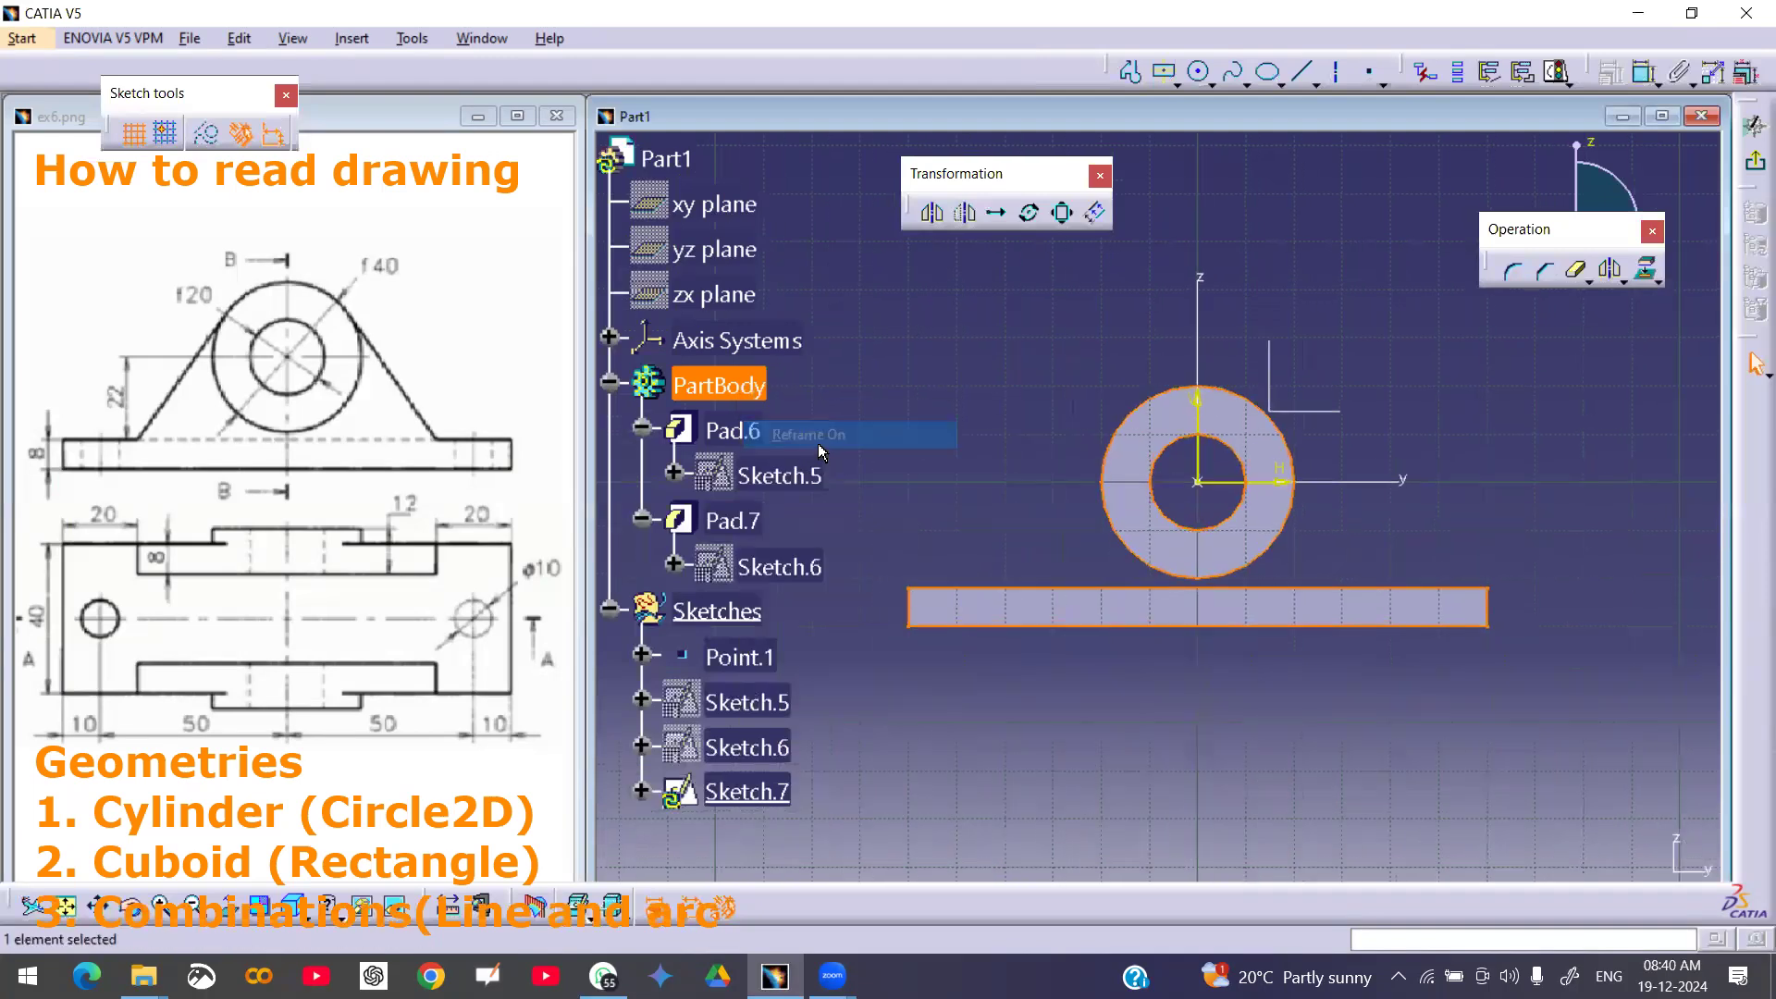
click(1330, 285)
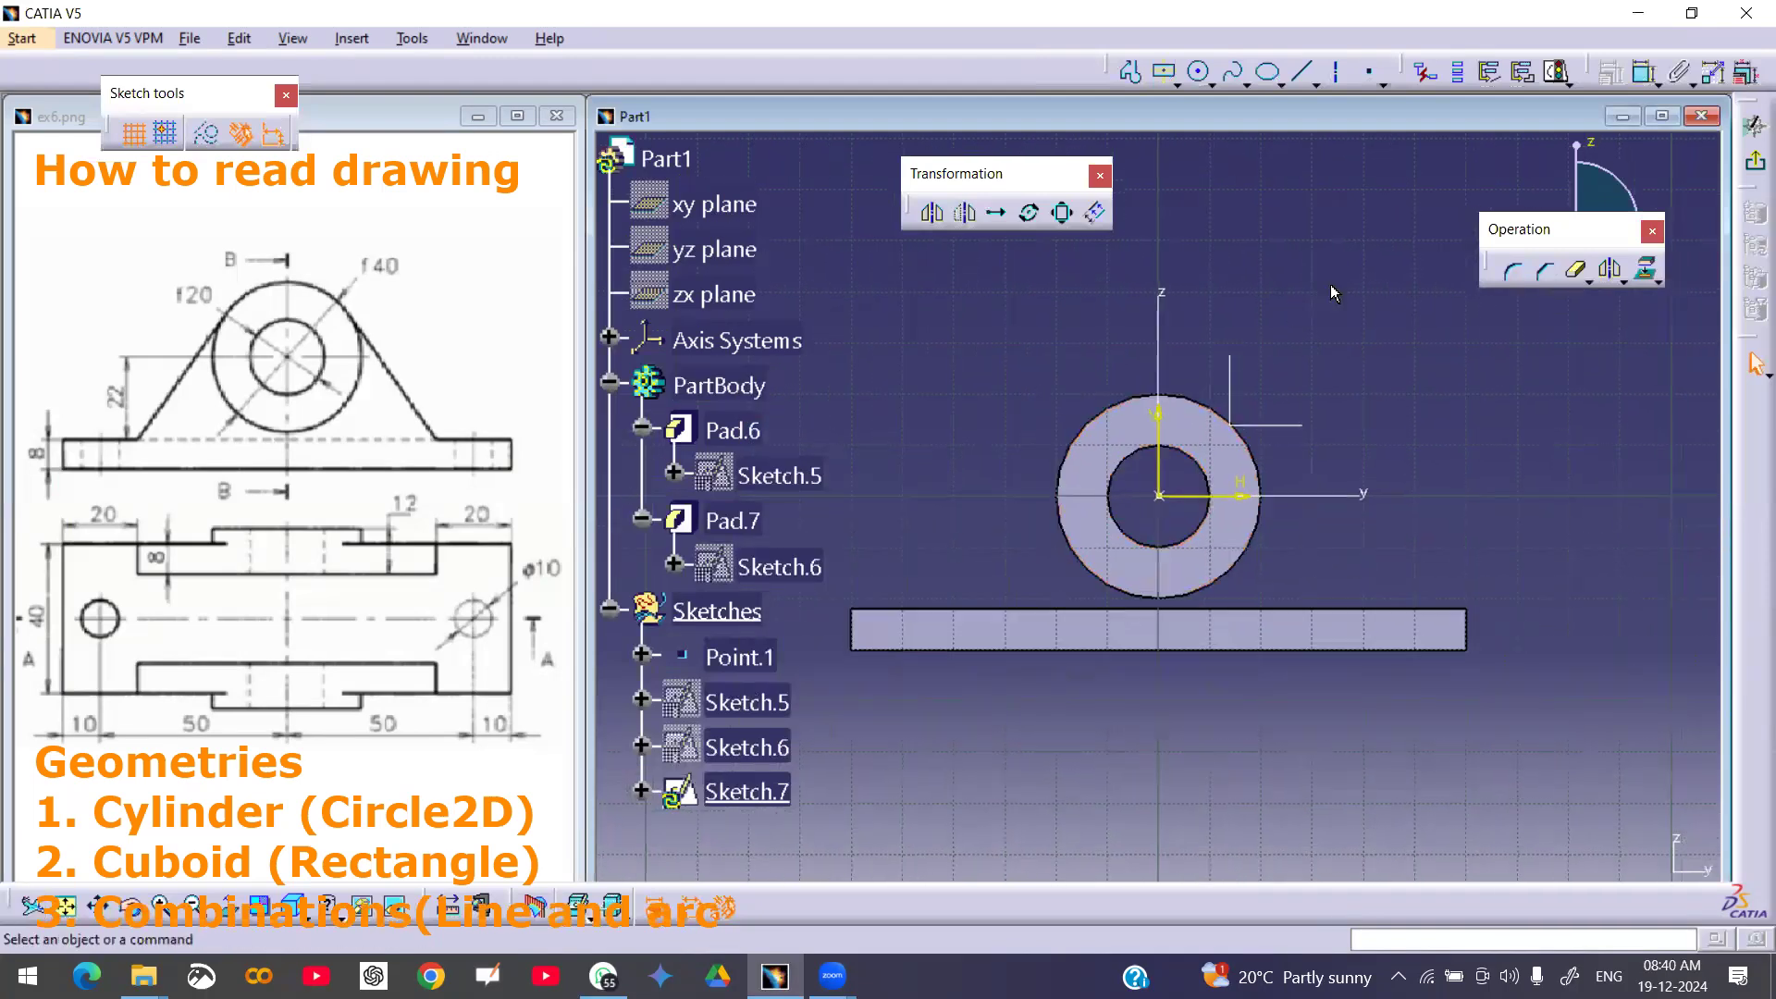
right_click(758, 398)
click(814, 460)
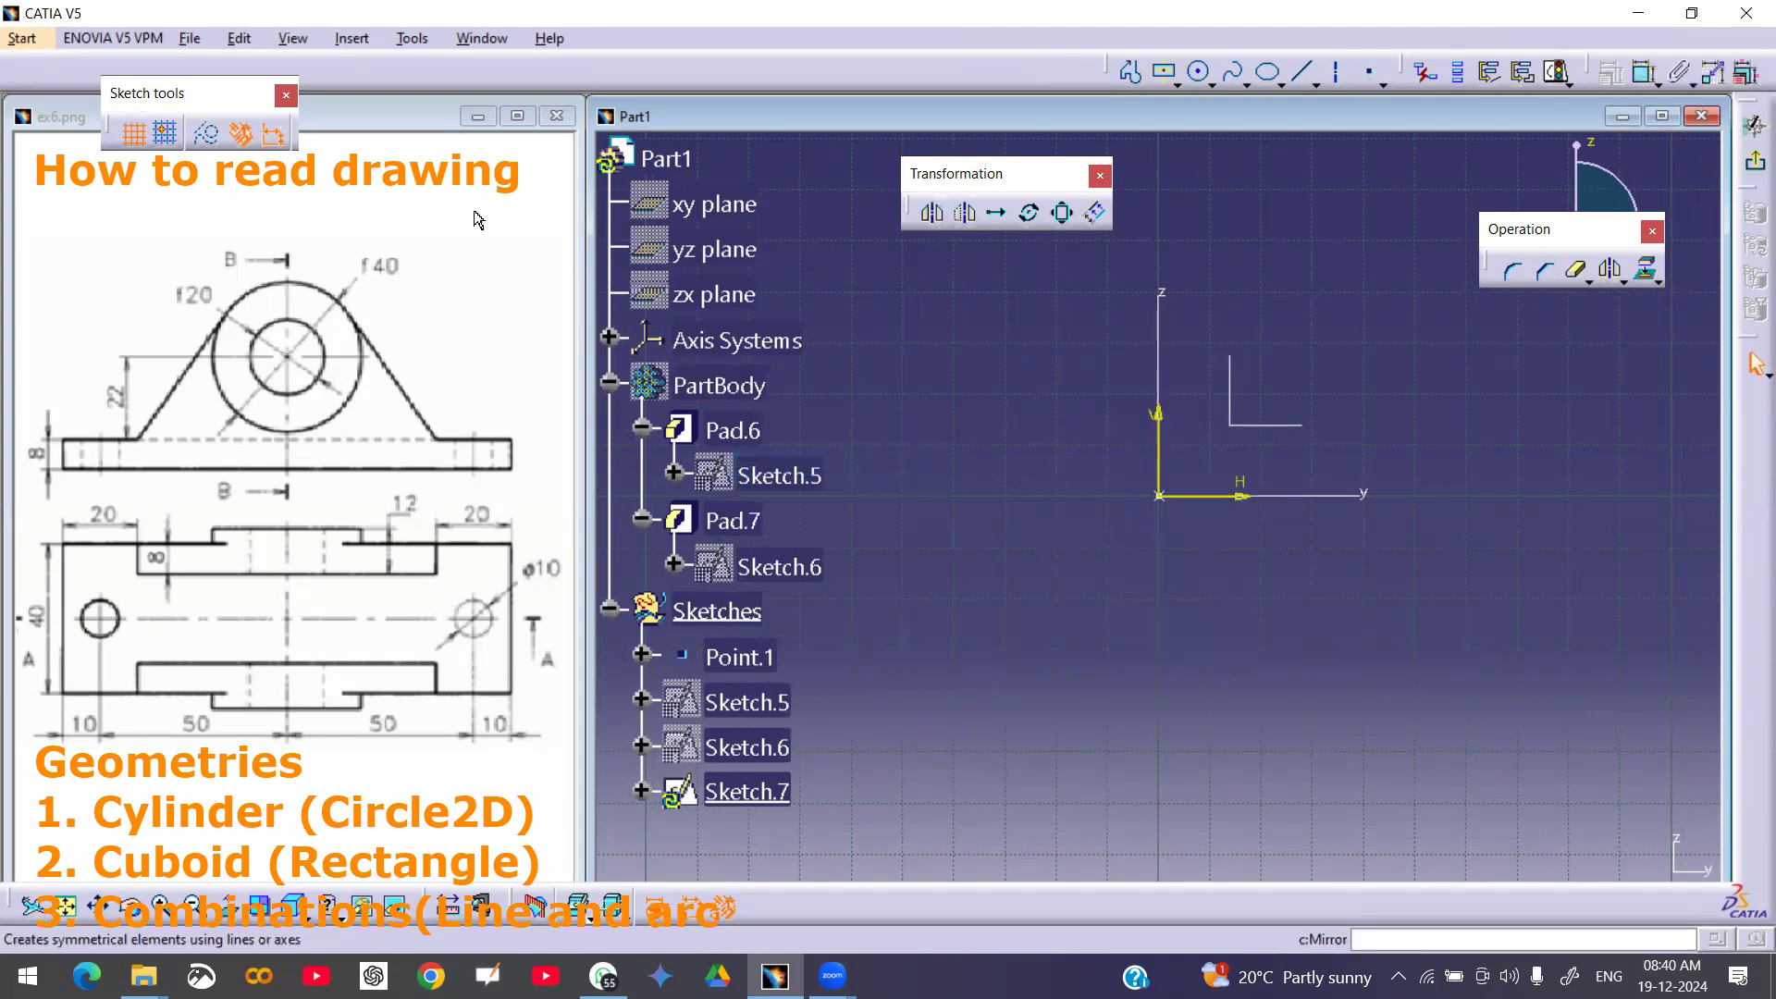
click(911, 116)
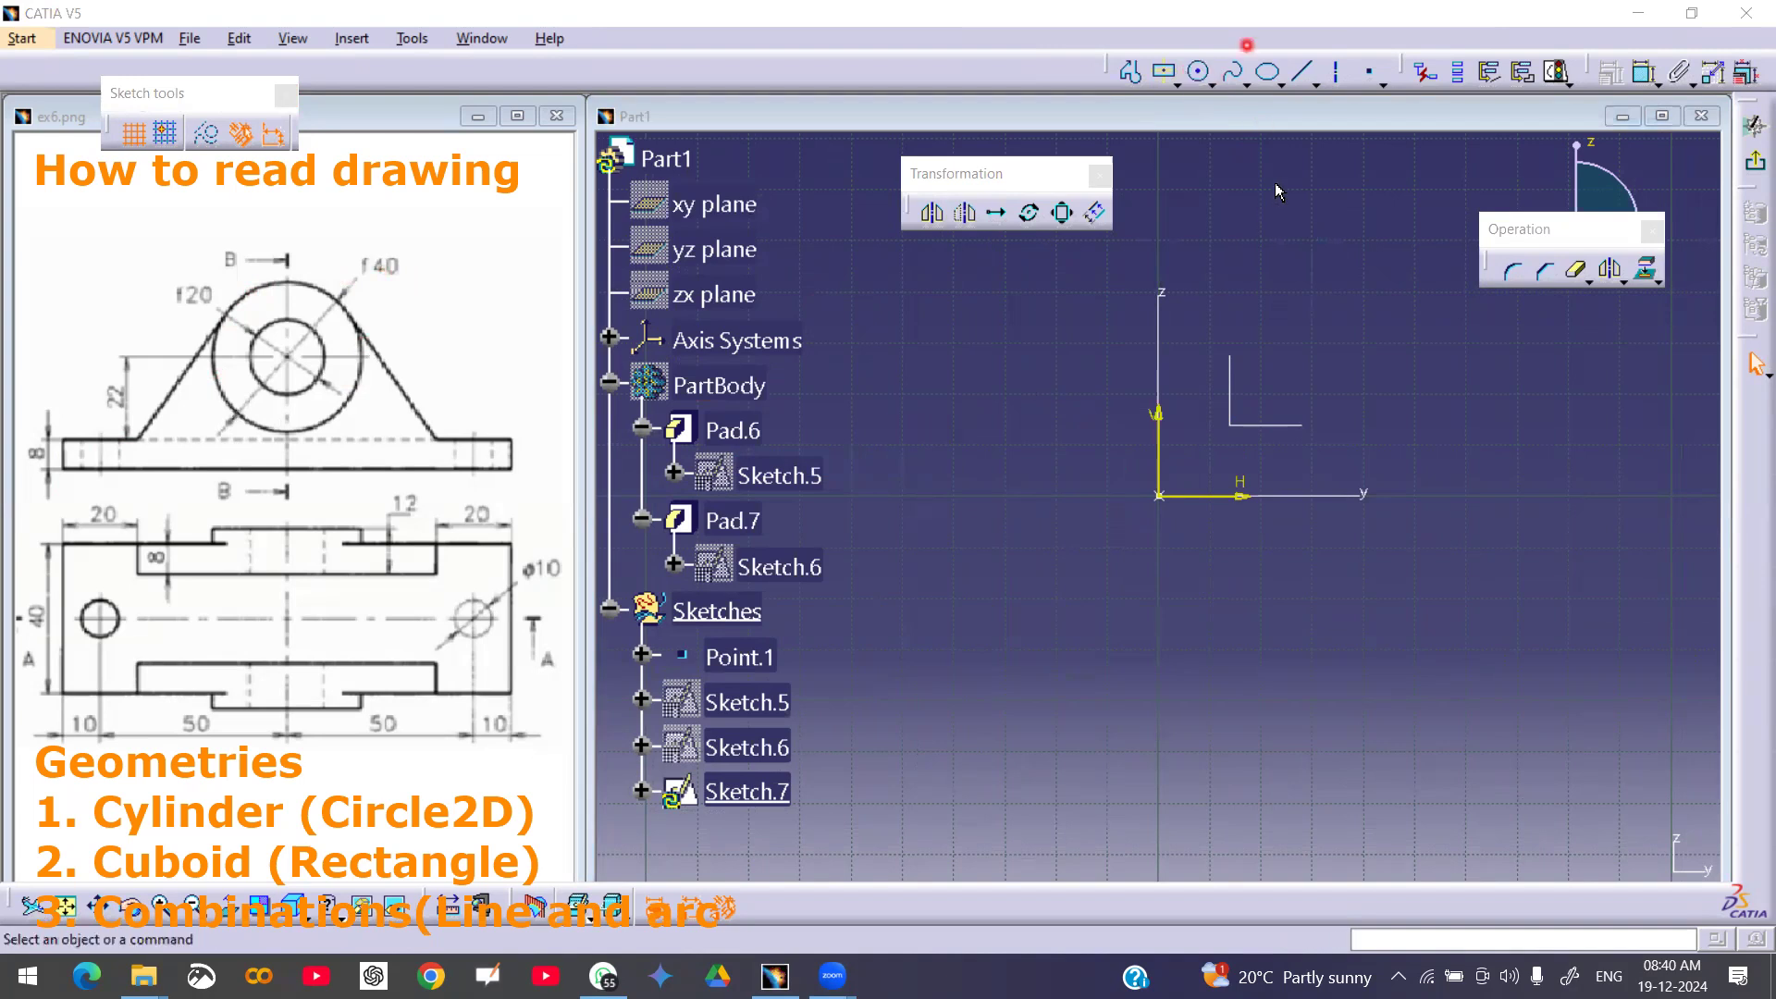
- Draw a circle about 77 mm in diameter centred on the sketch origin
click(1199, 72)
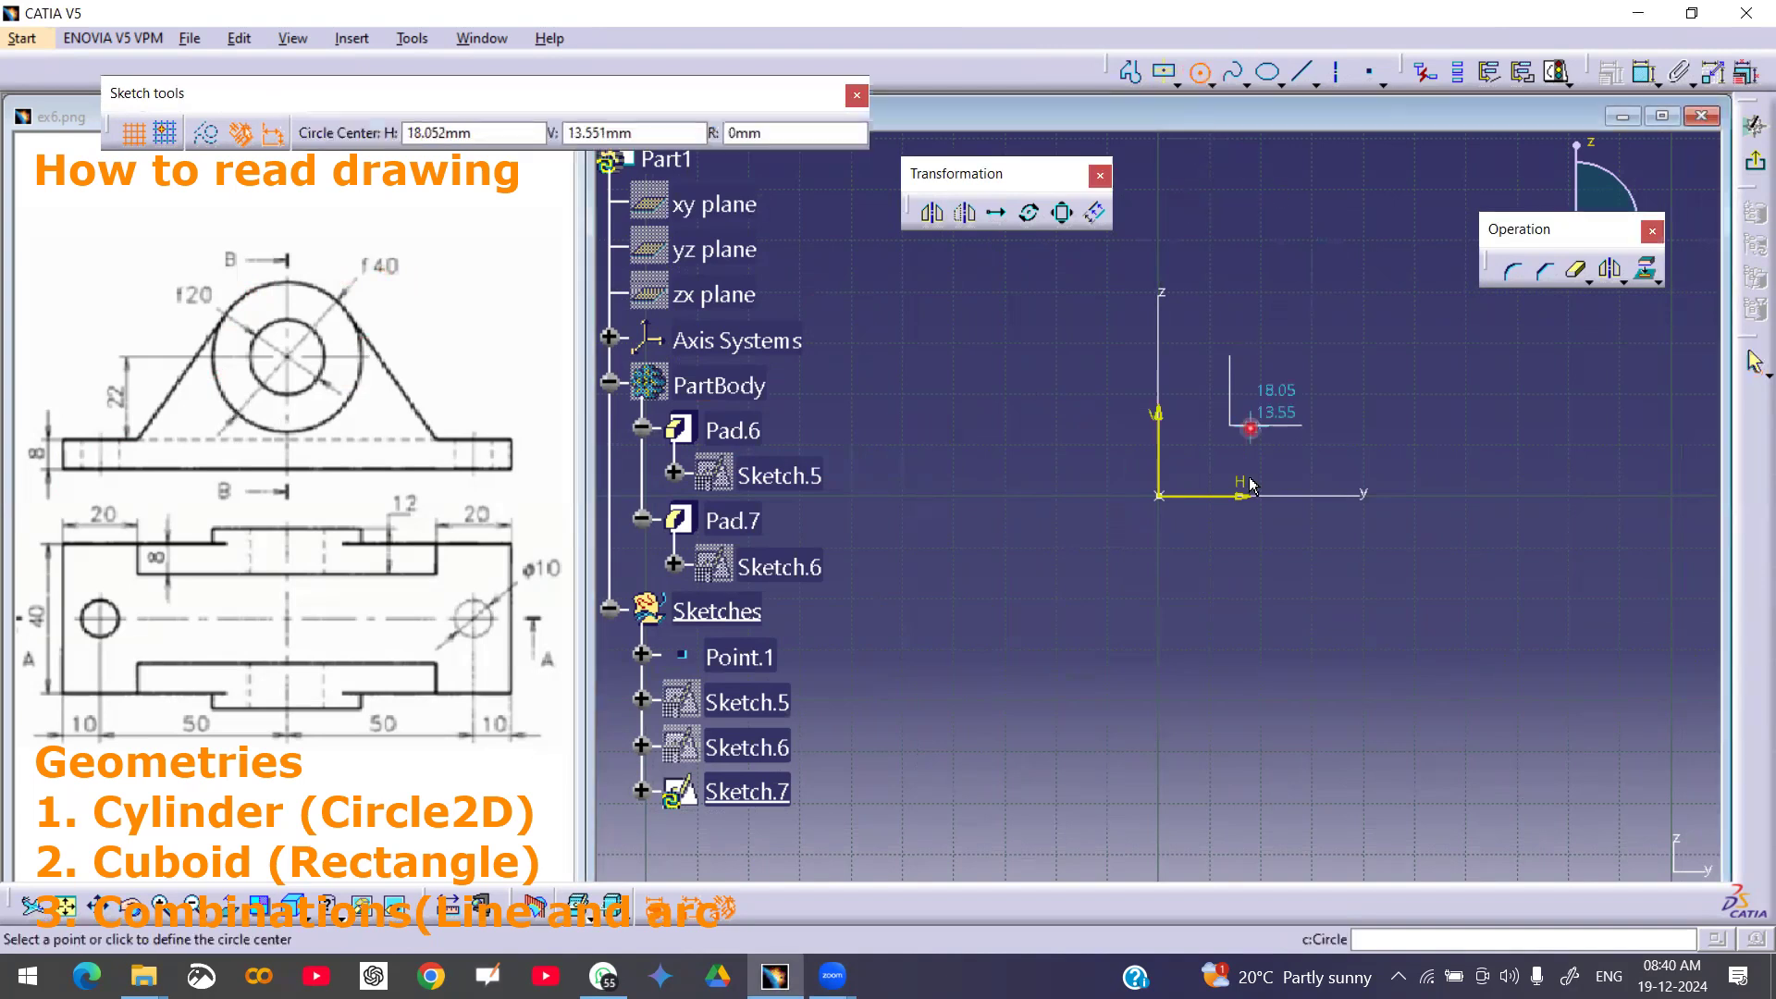
click(1161, 500)
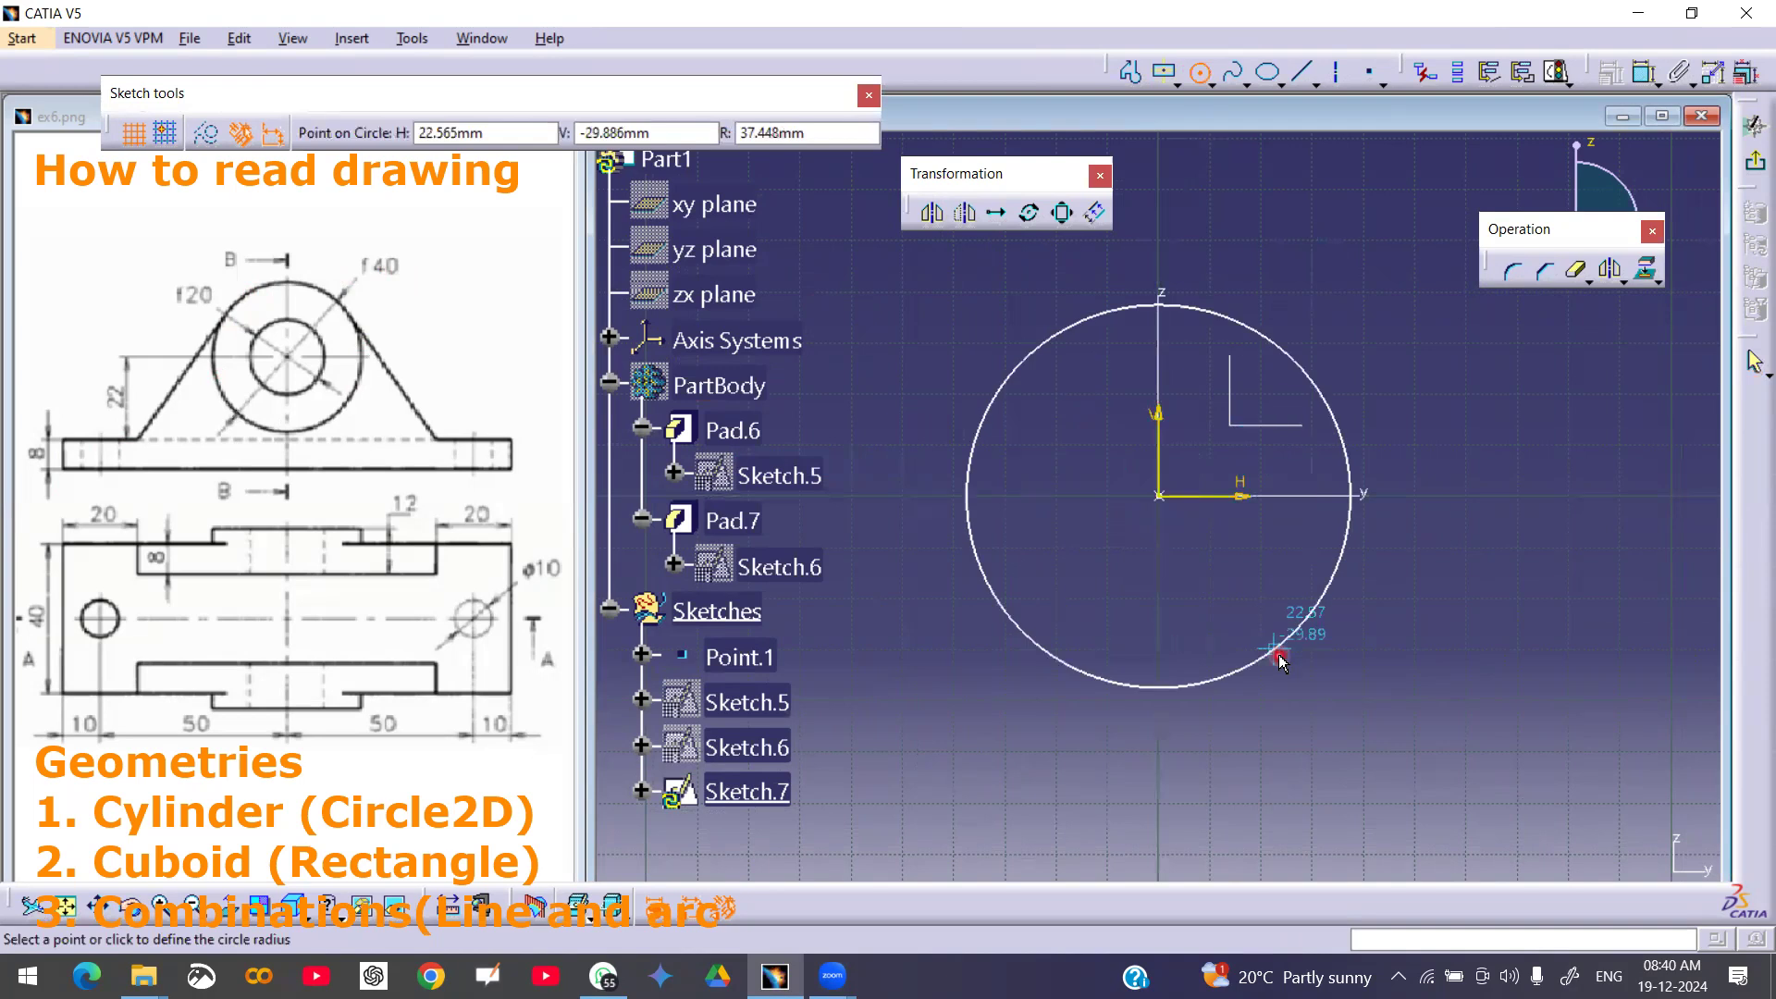
click(1281, 660)
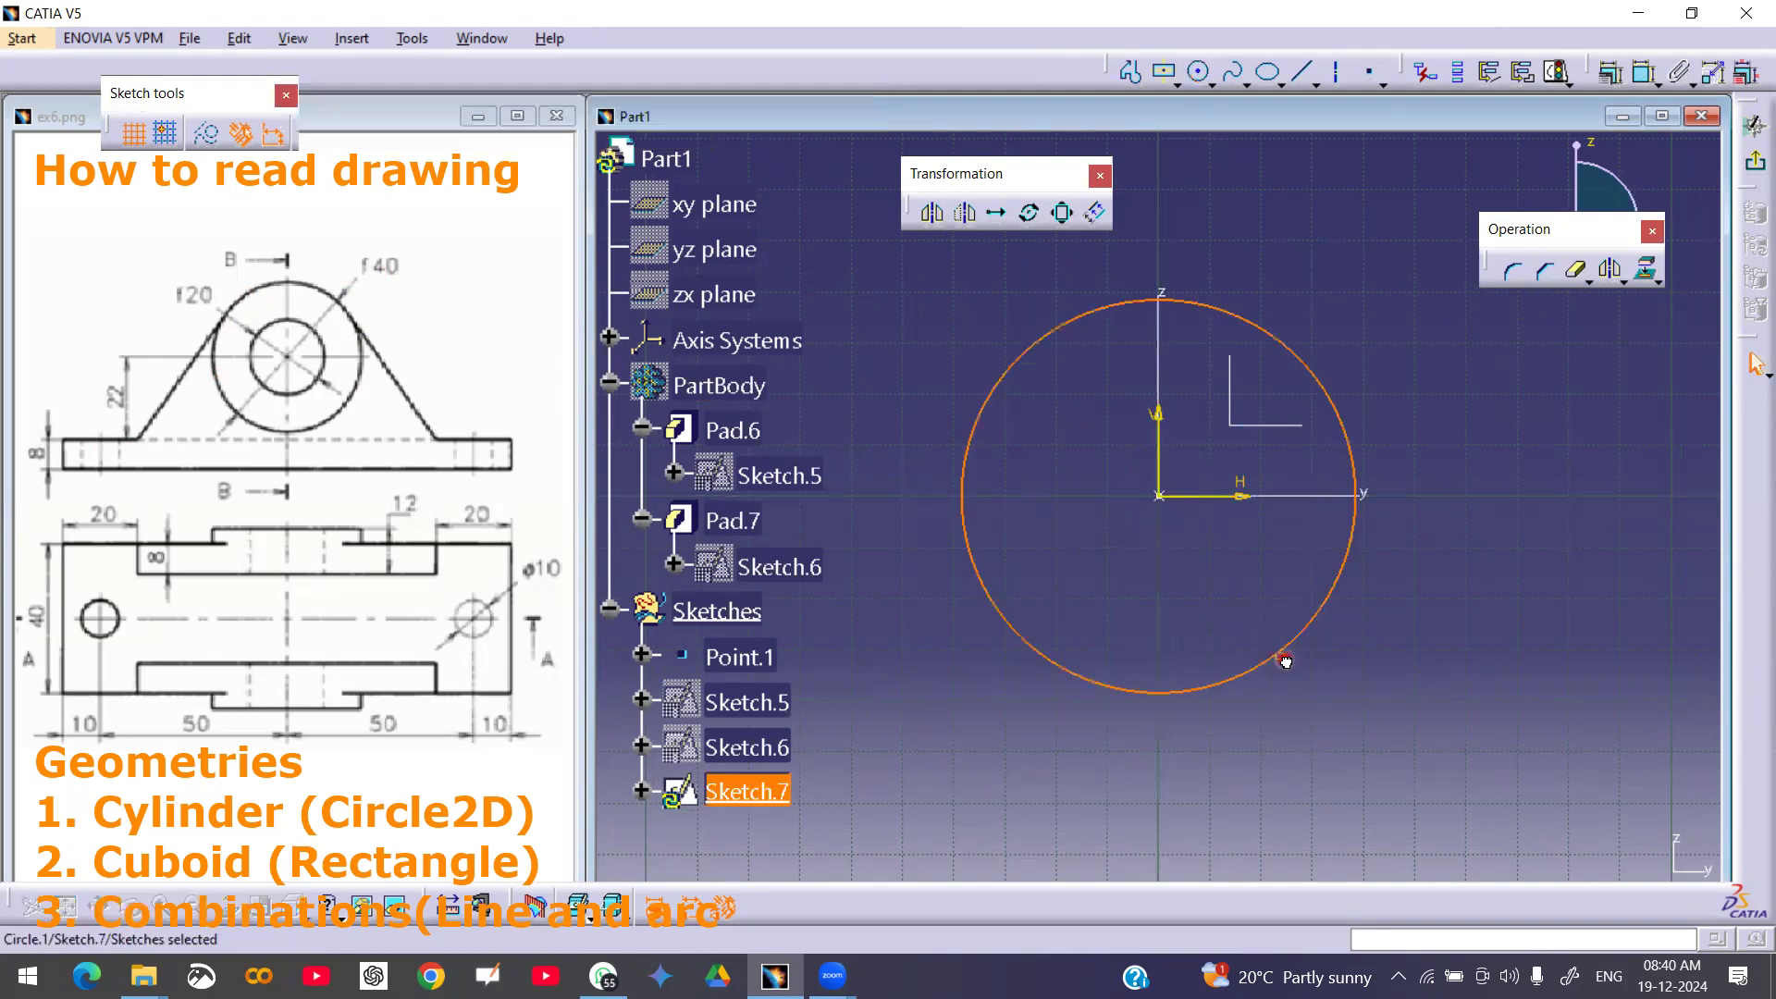
- Dimension the circle's diameter and set it to 40 mm
click(1643, 74)
click(1286, 344)
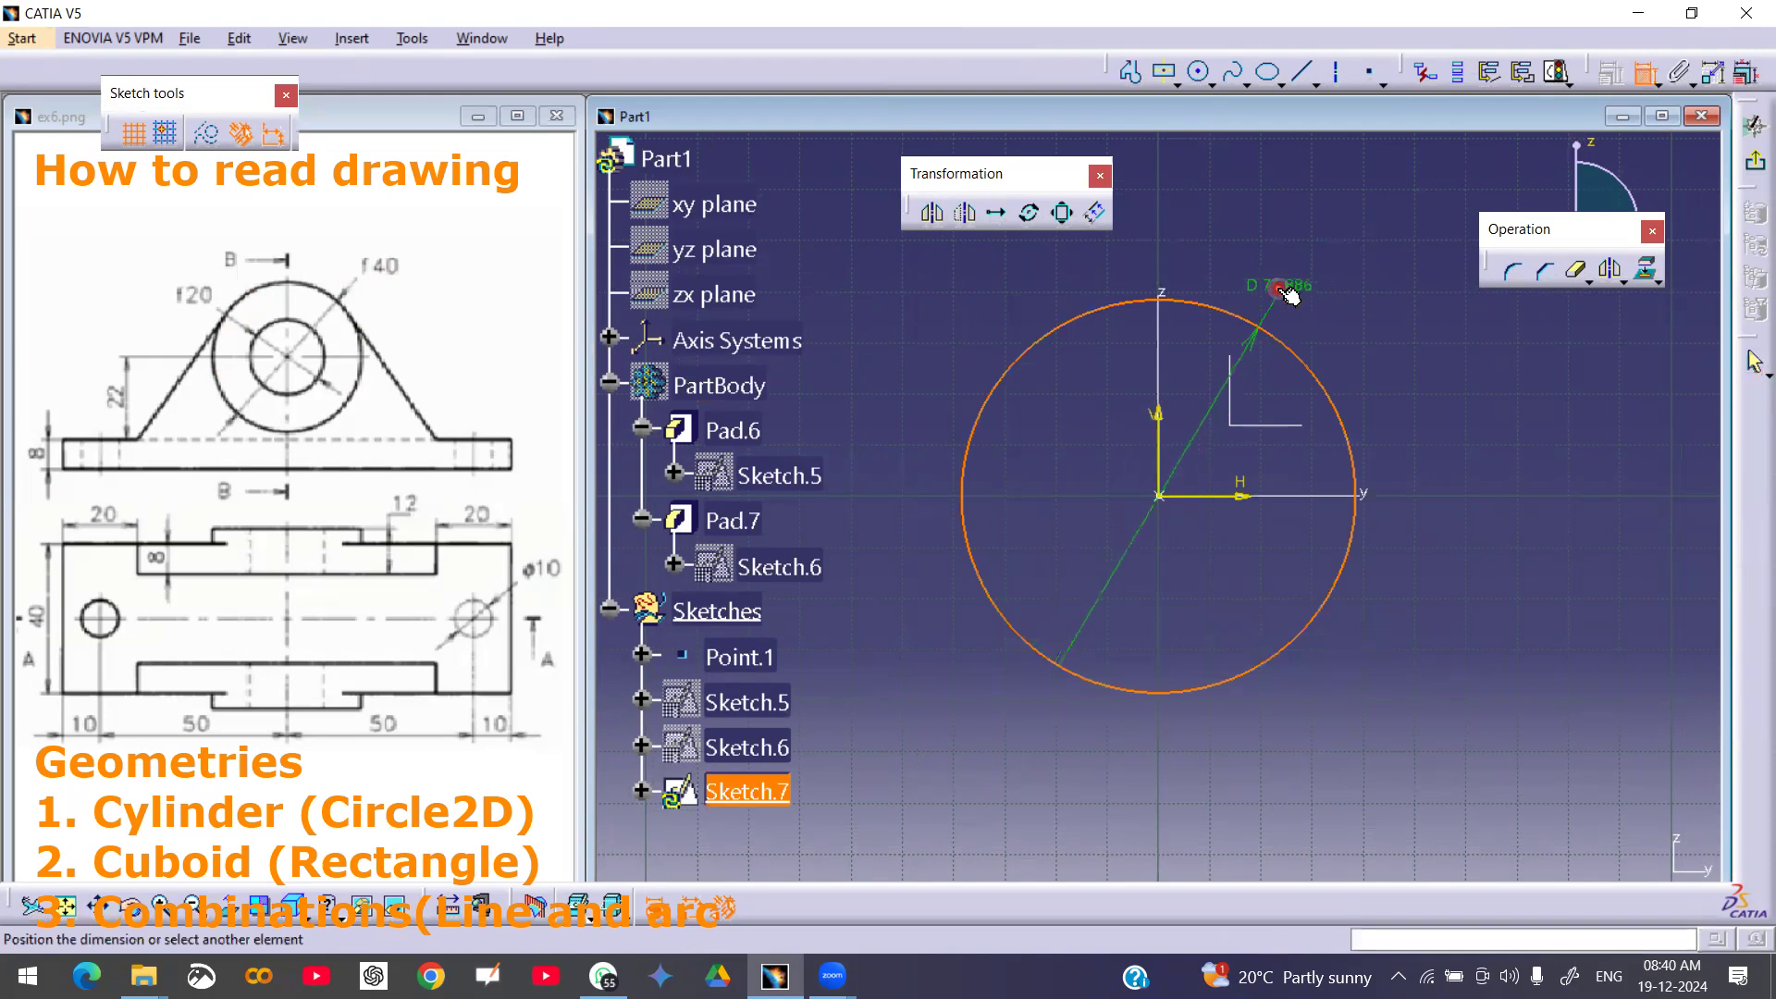
click(1288, 292)
double_click(1275, 282)
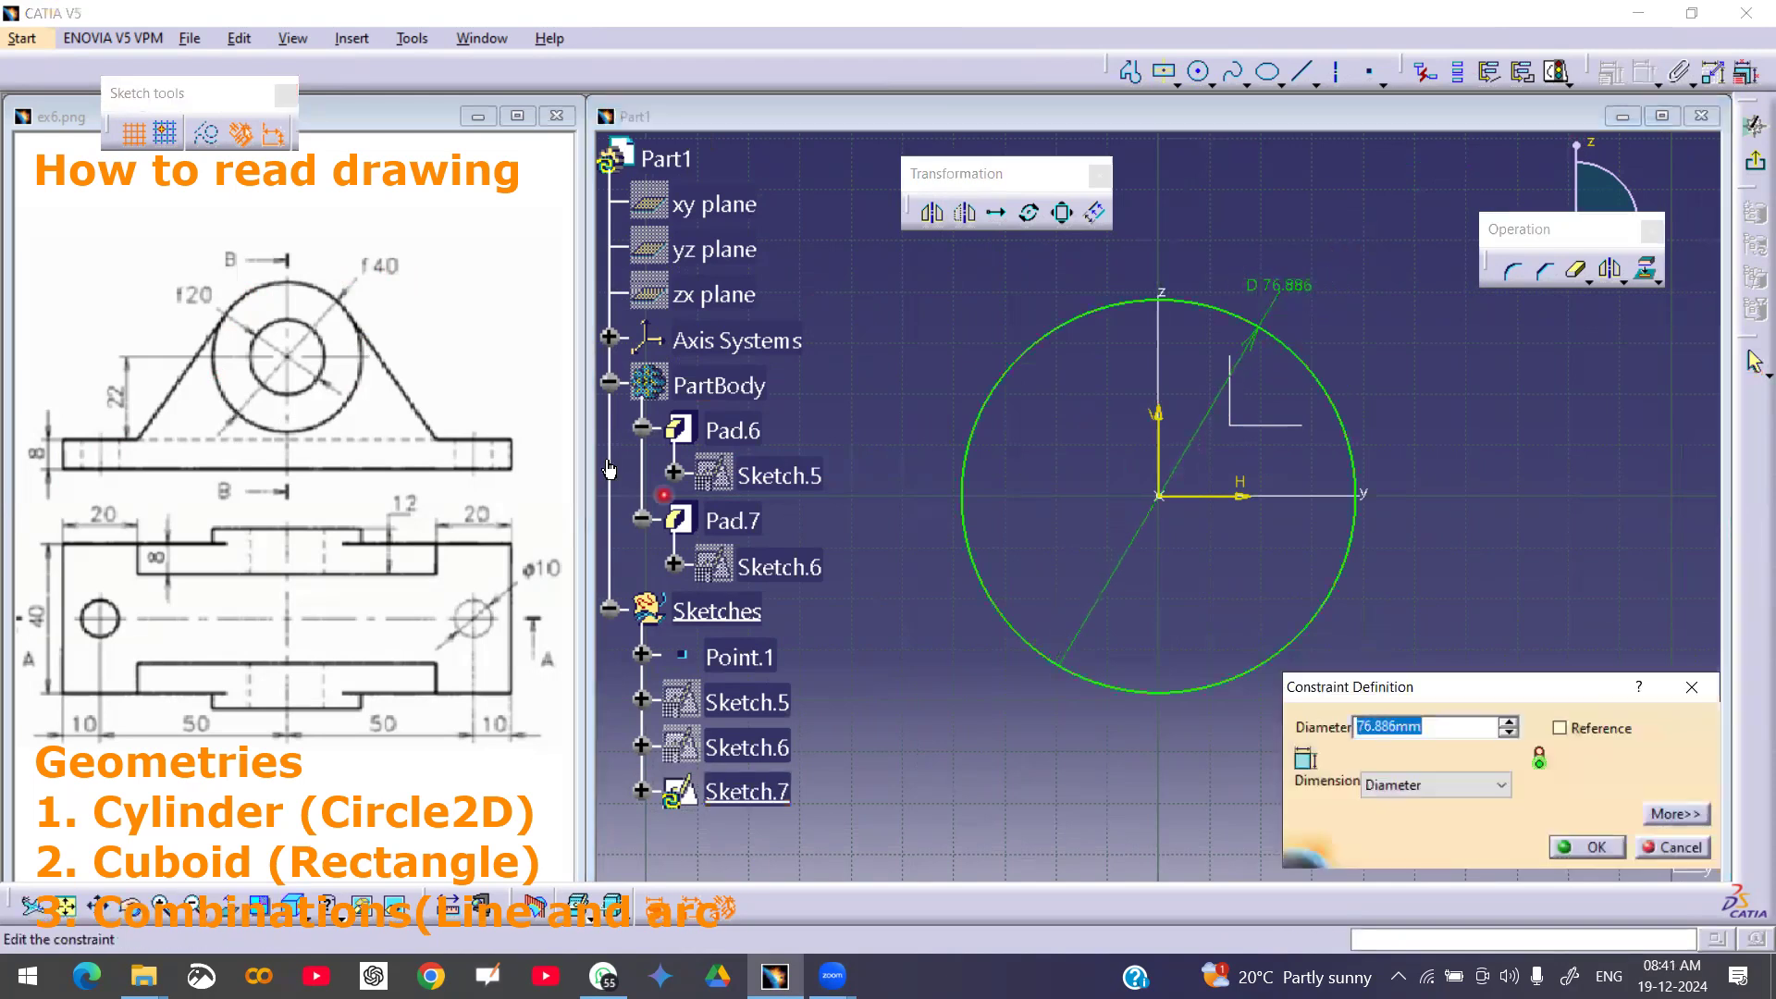
text(40)
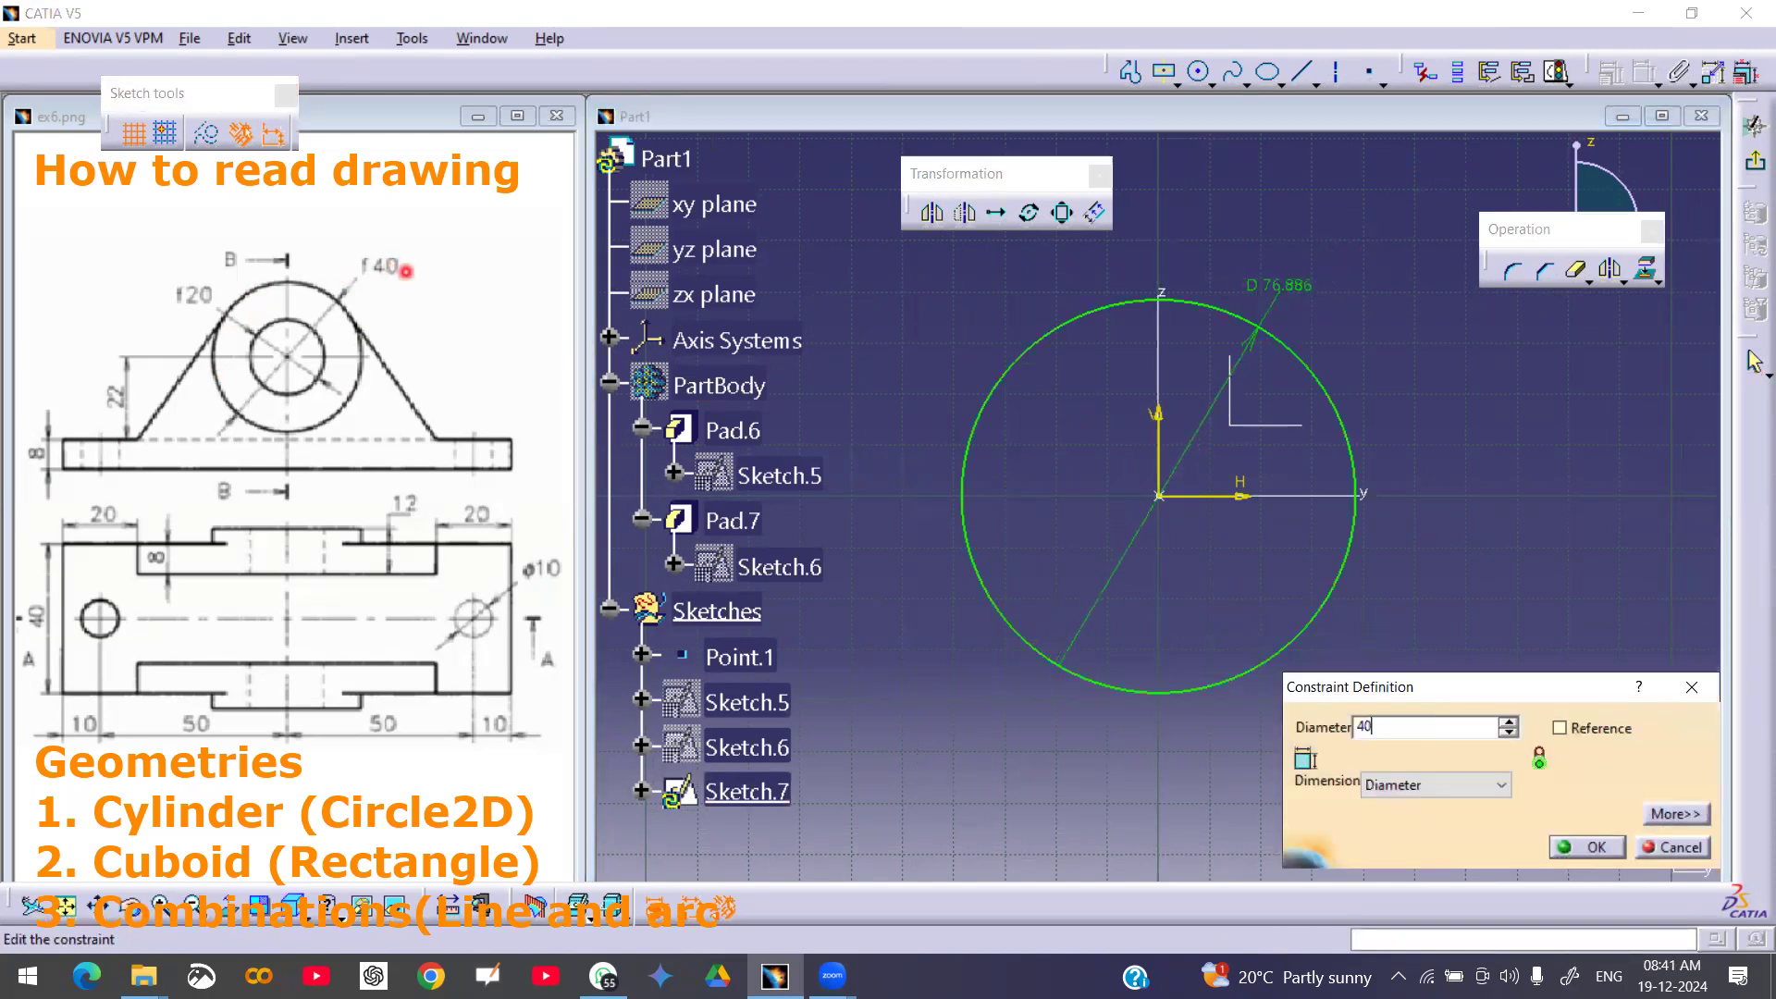
key(Return)
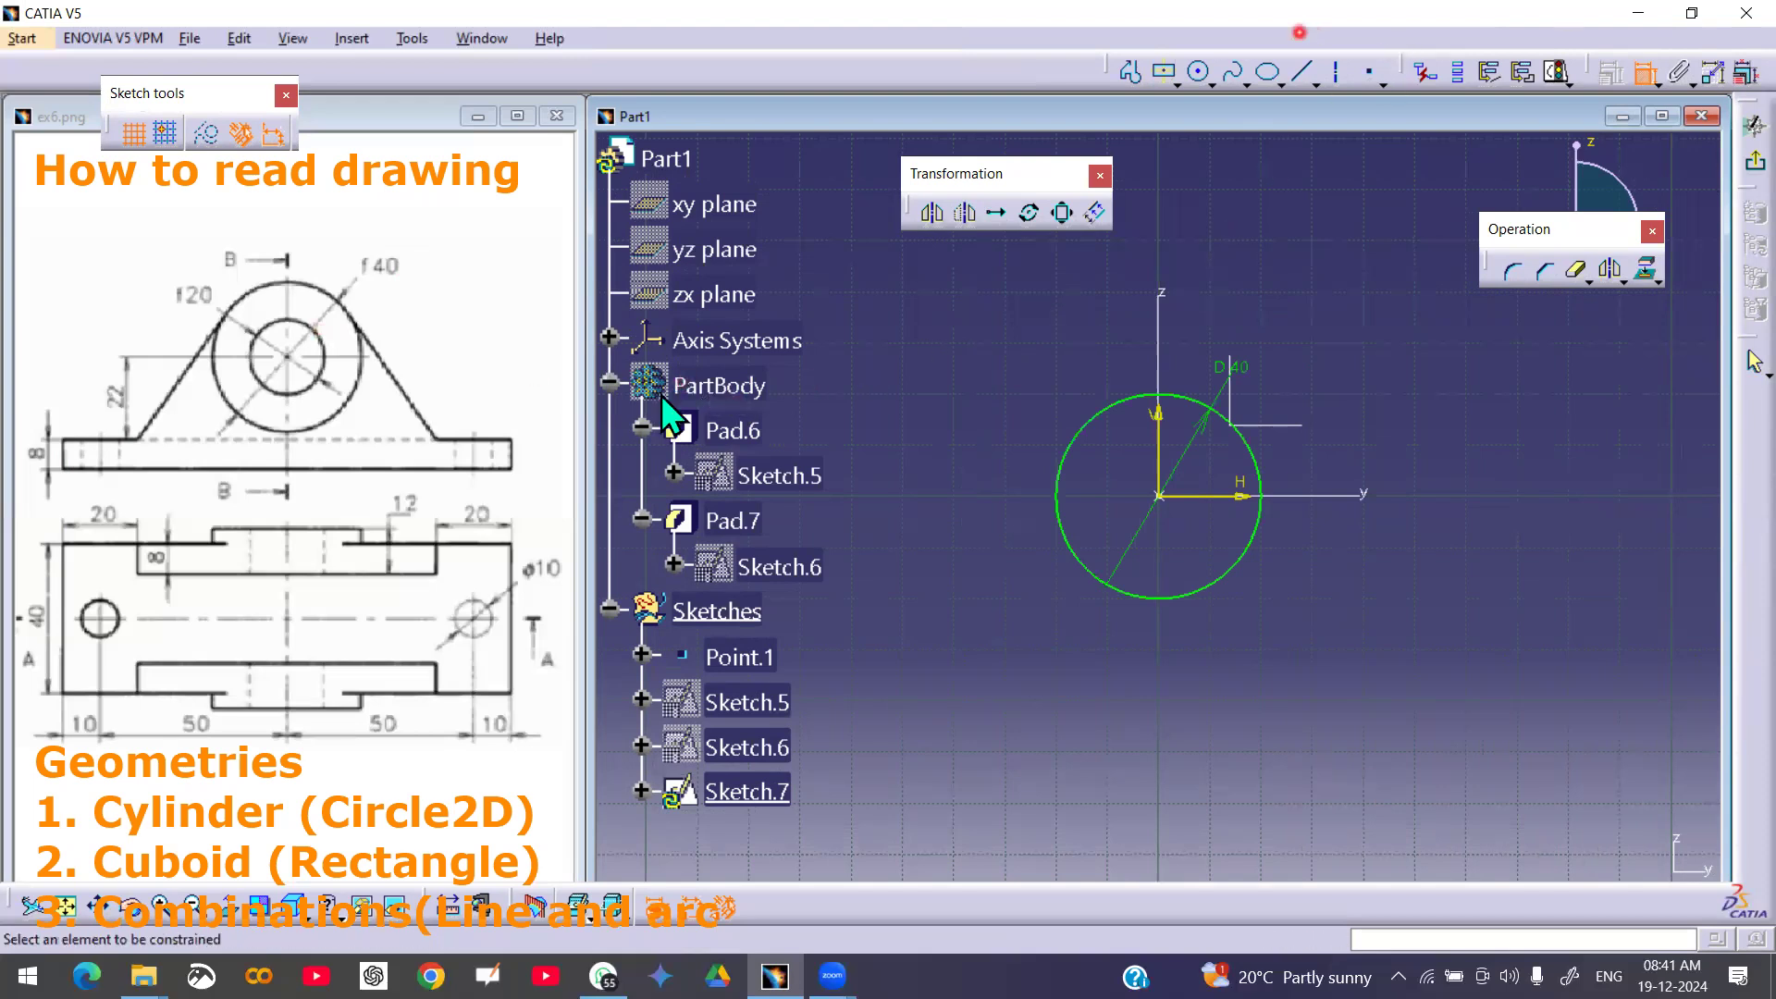
- Show the PartBody again and project the base plate's upper edge onto the sketch plane
right_click(708, 390)
click(782, 460)
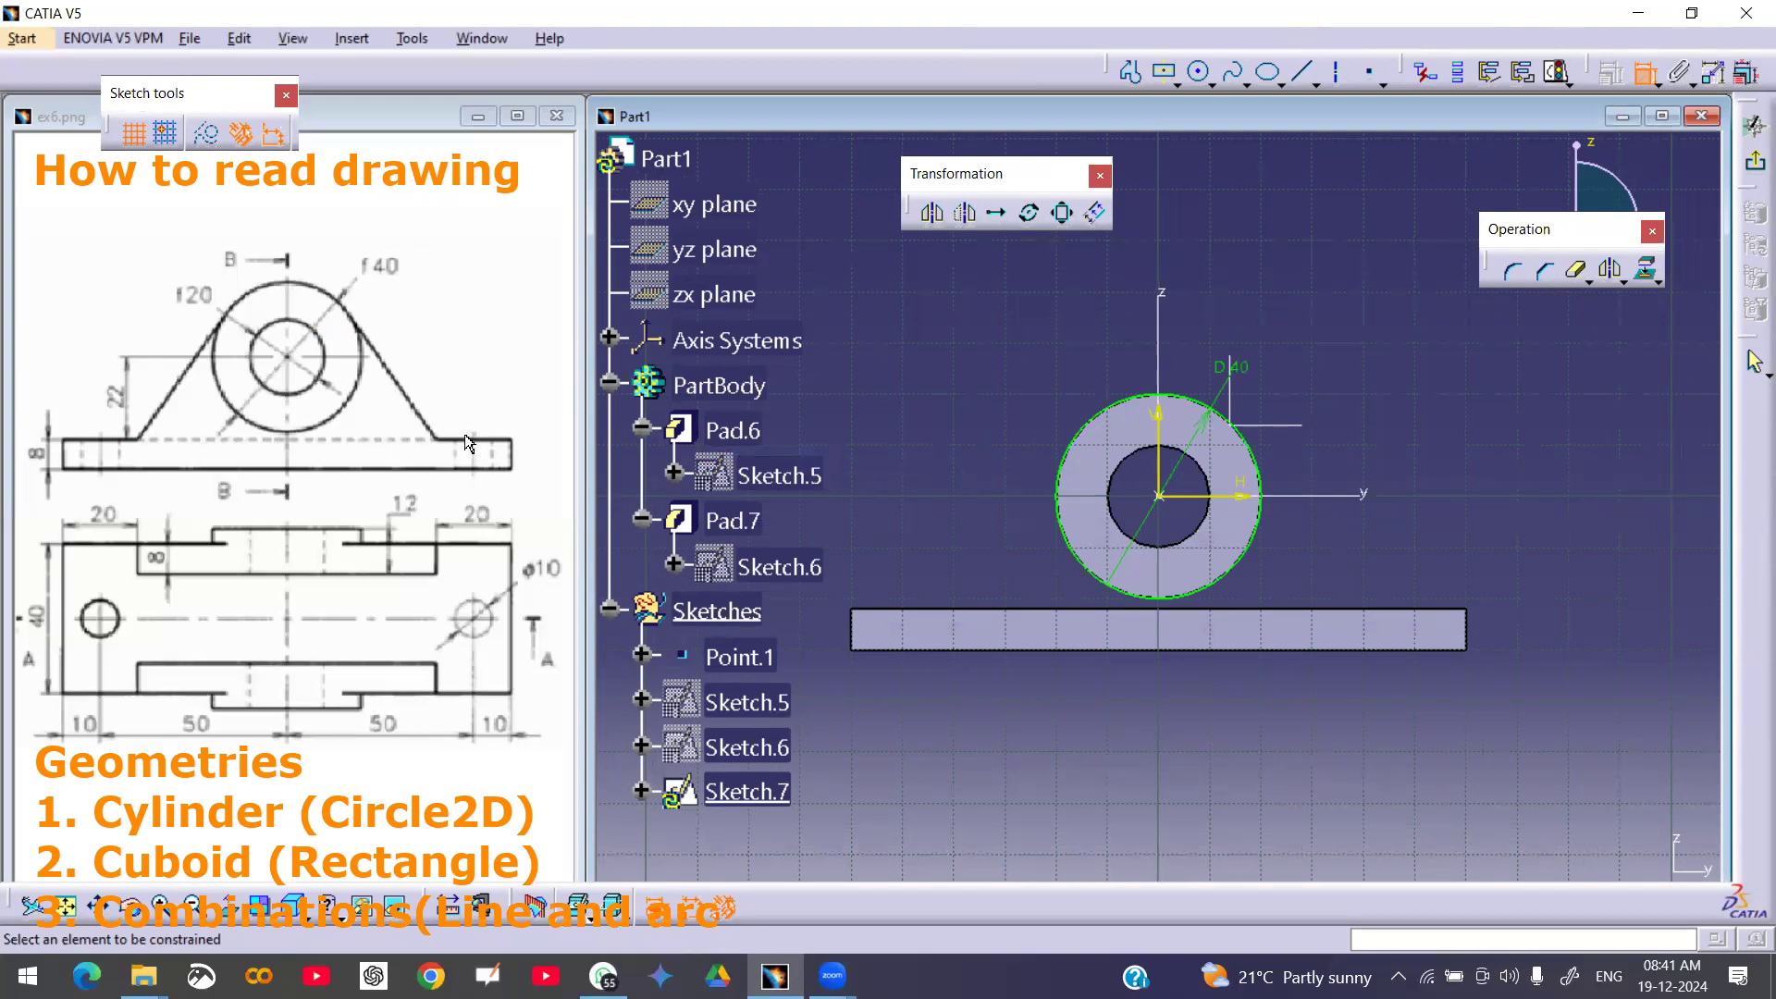
click(1645, 74)
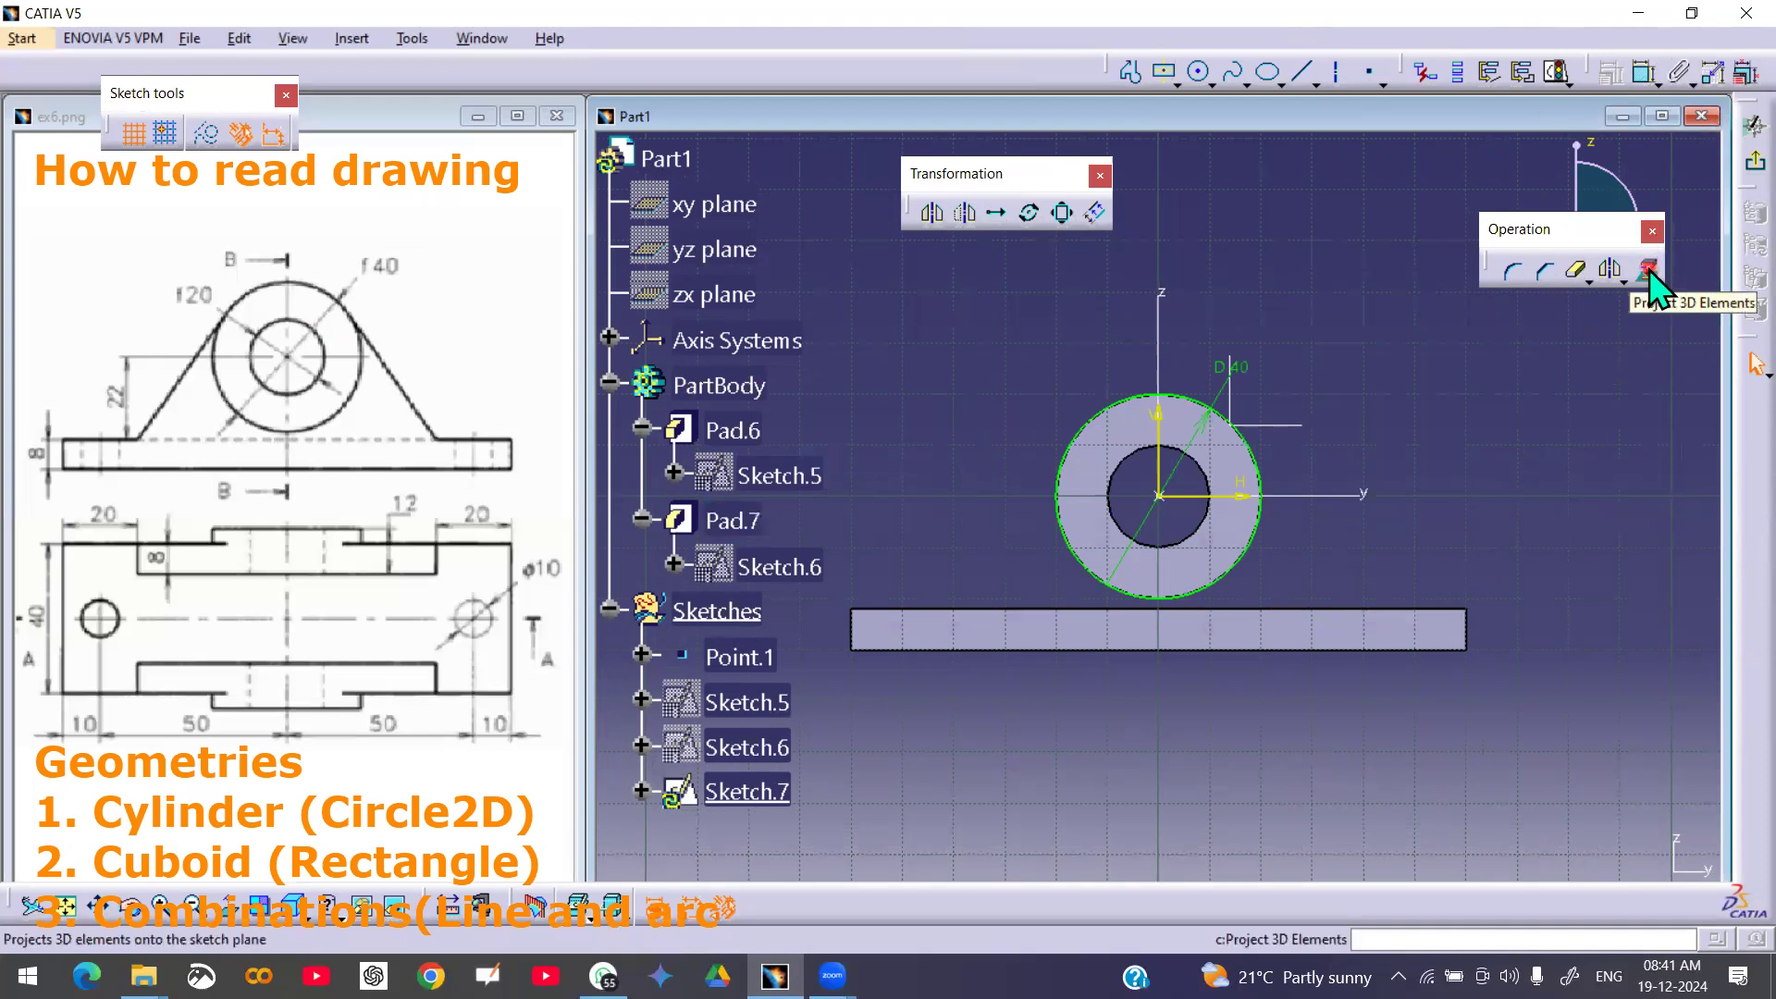
click(1648, 270)
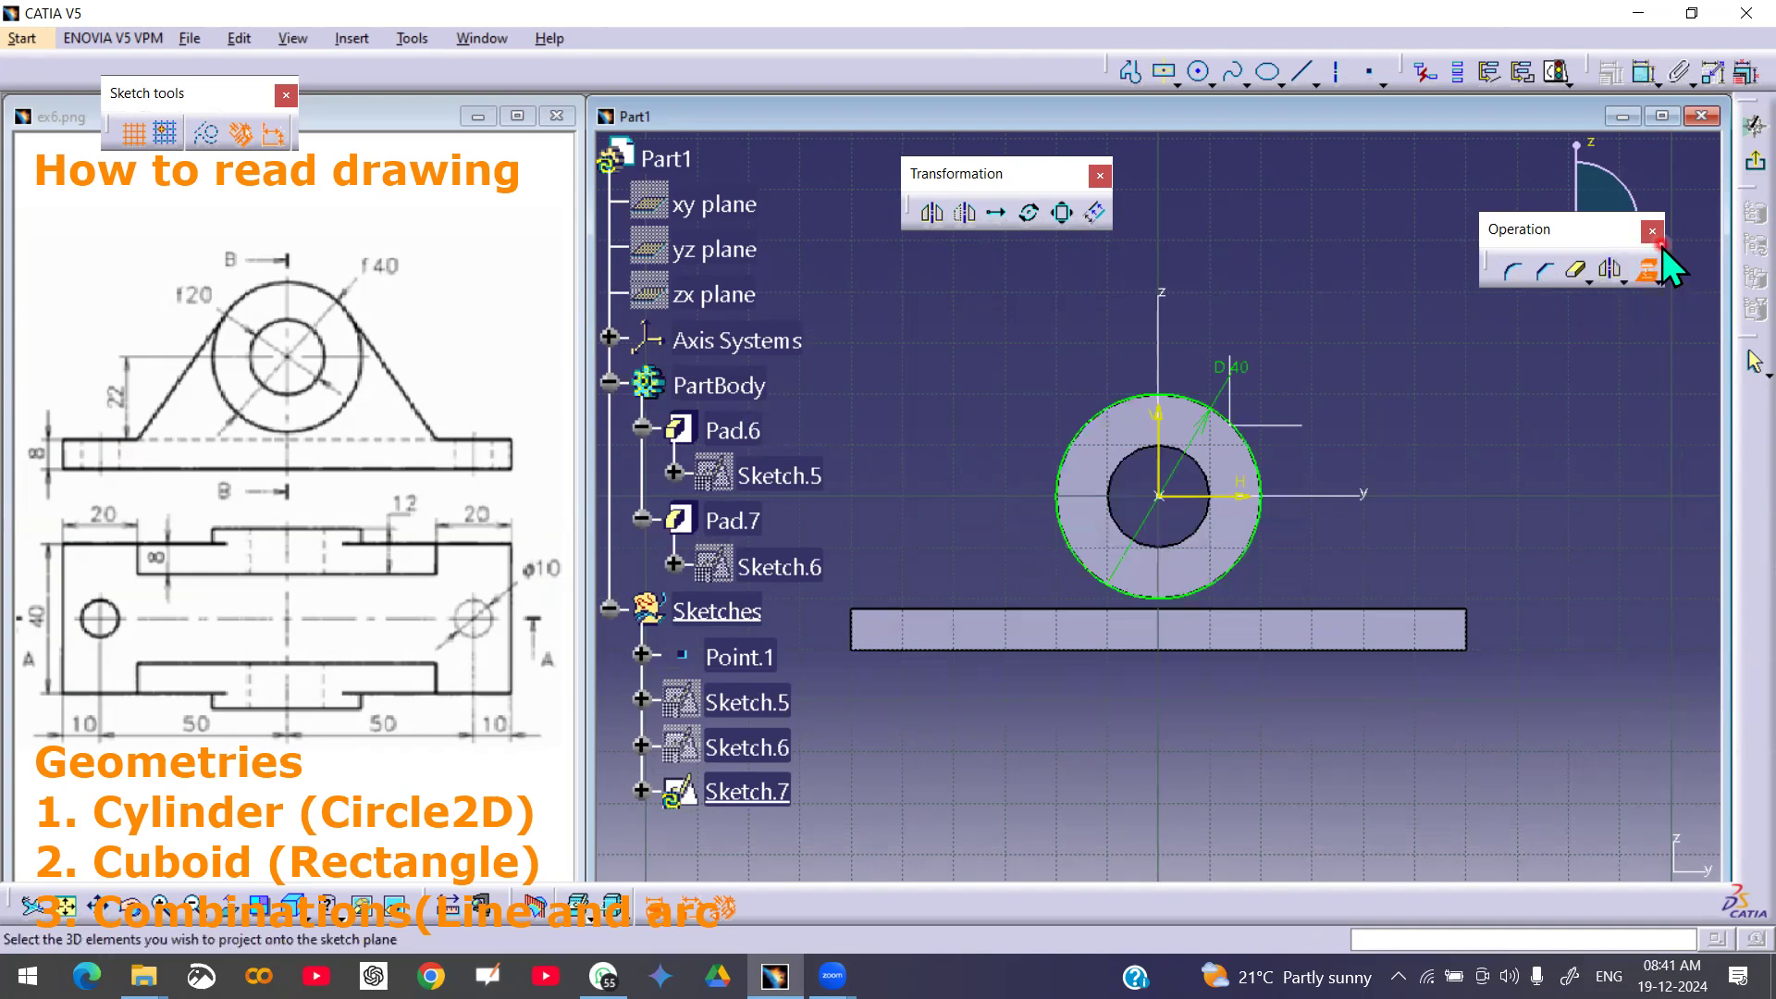
click(1295, 609)
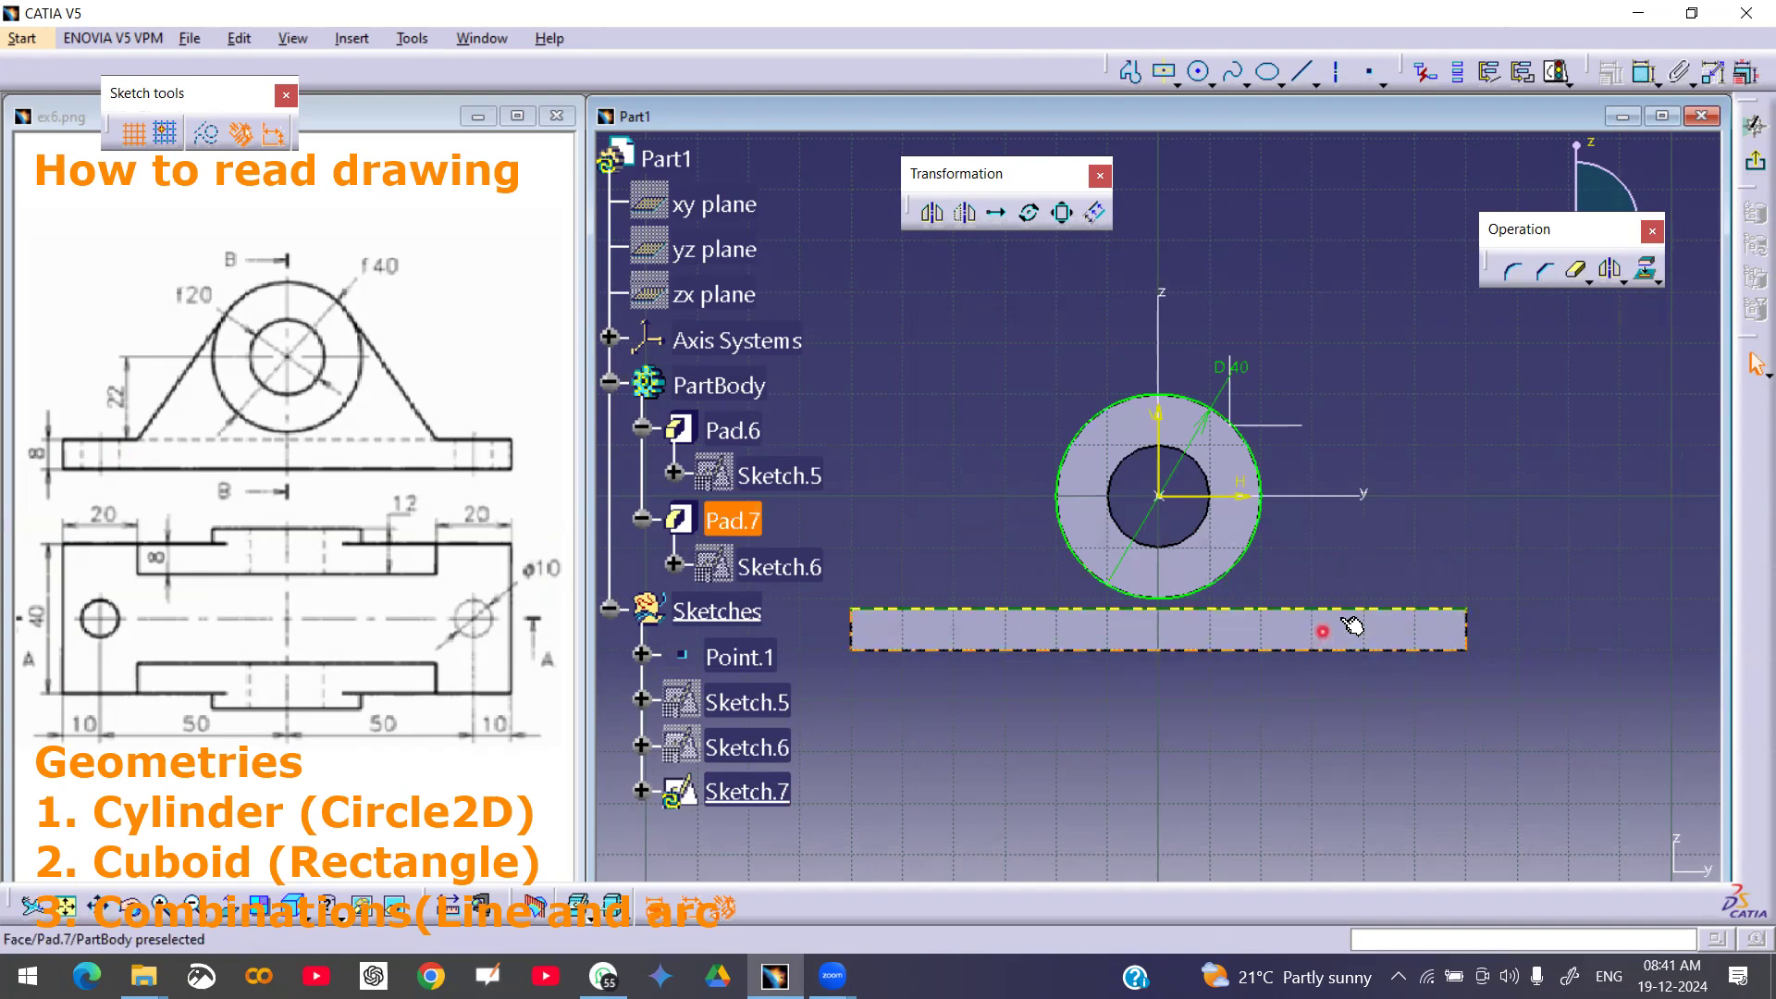
- Isolate the line projected from the base plate's upper edge so it no longer depends on the plate
click(1292, 607)
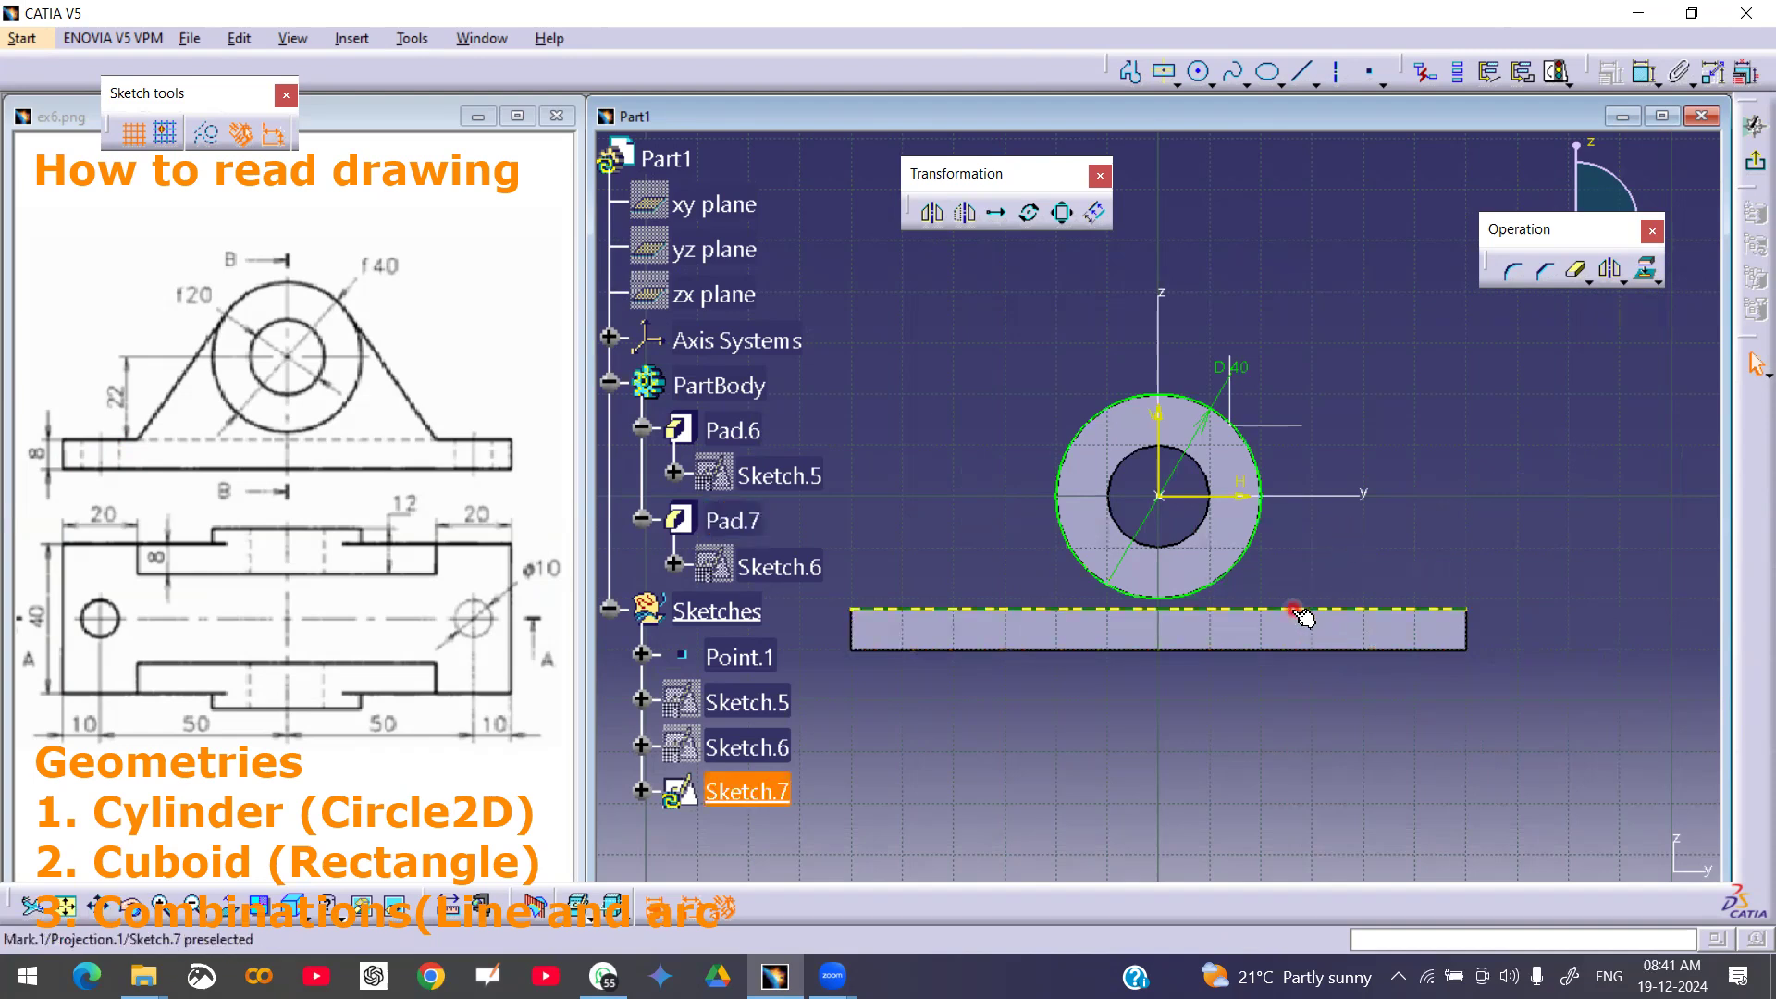
right_click(1295, 607)
mouse_move(1380, 585)
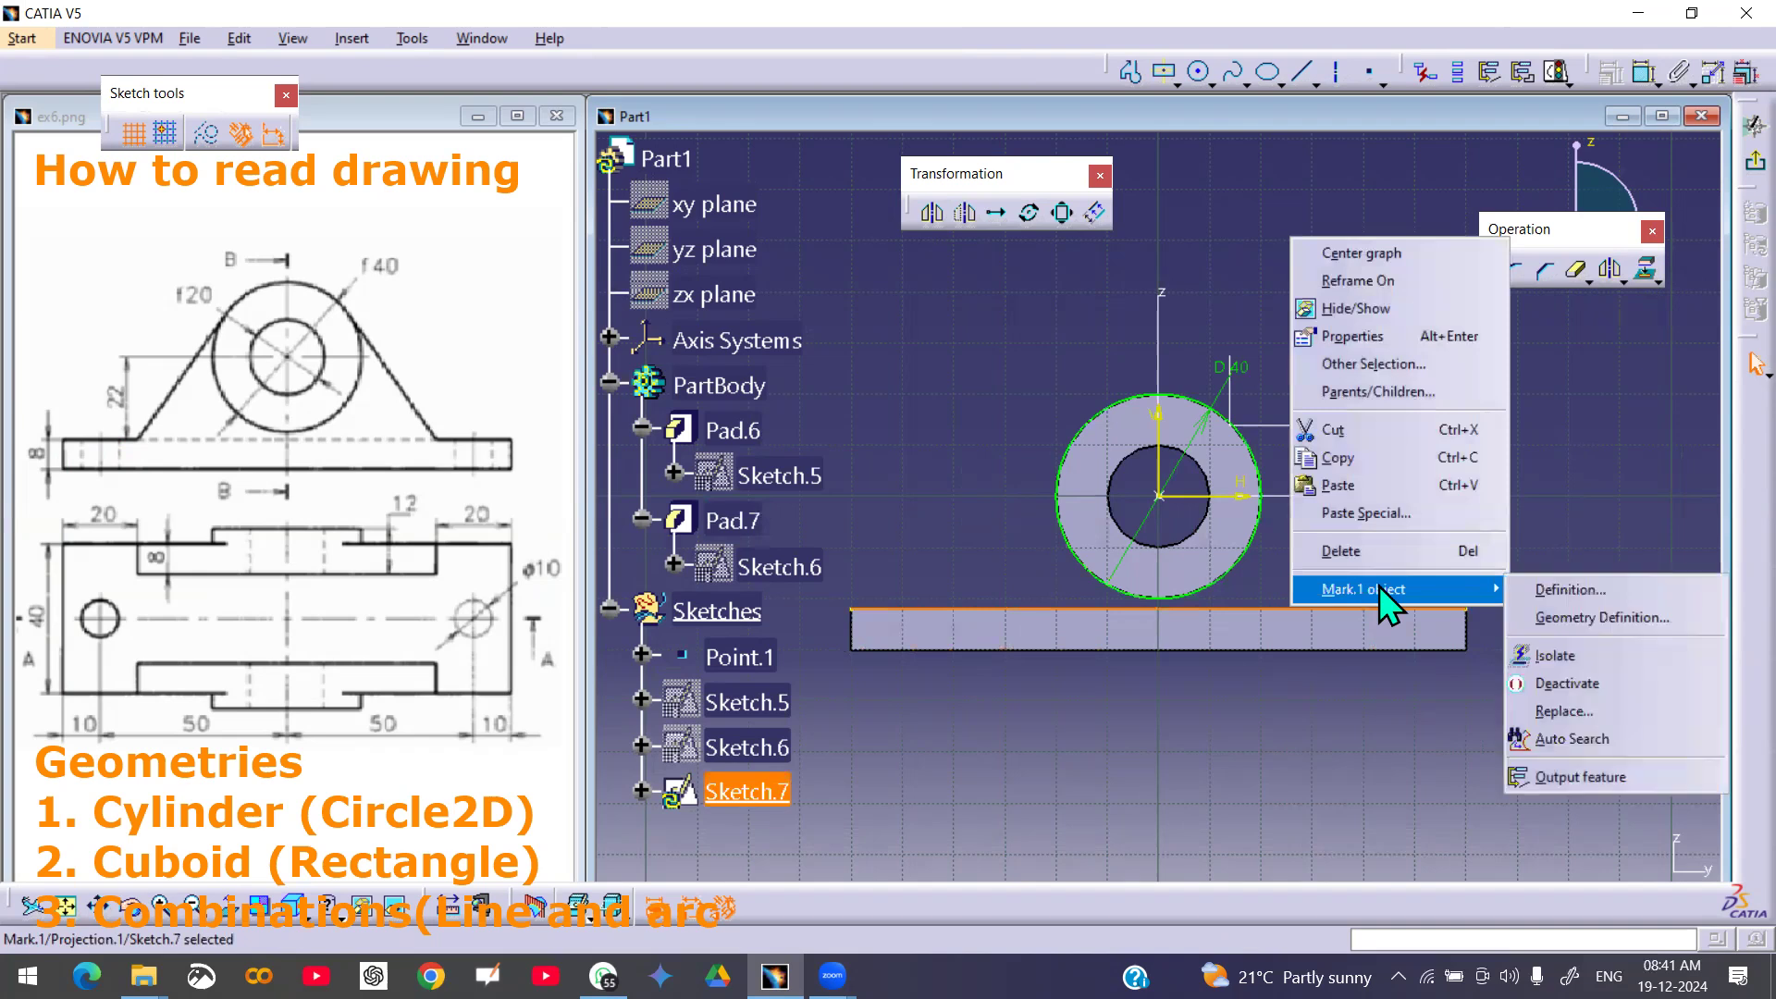
click(1565, 653)
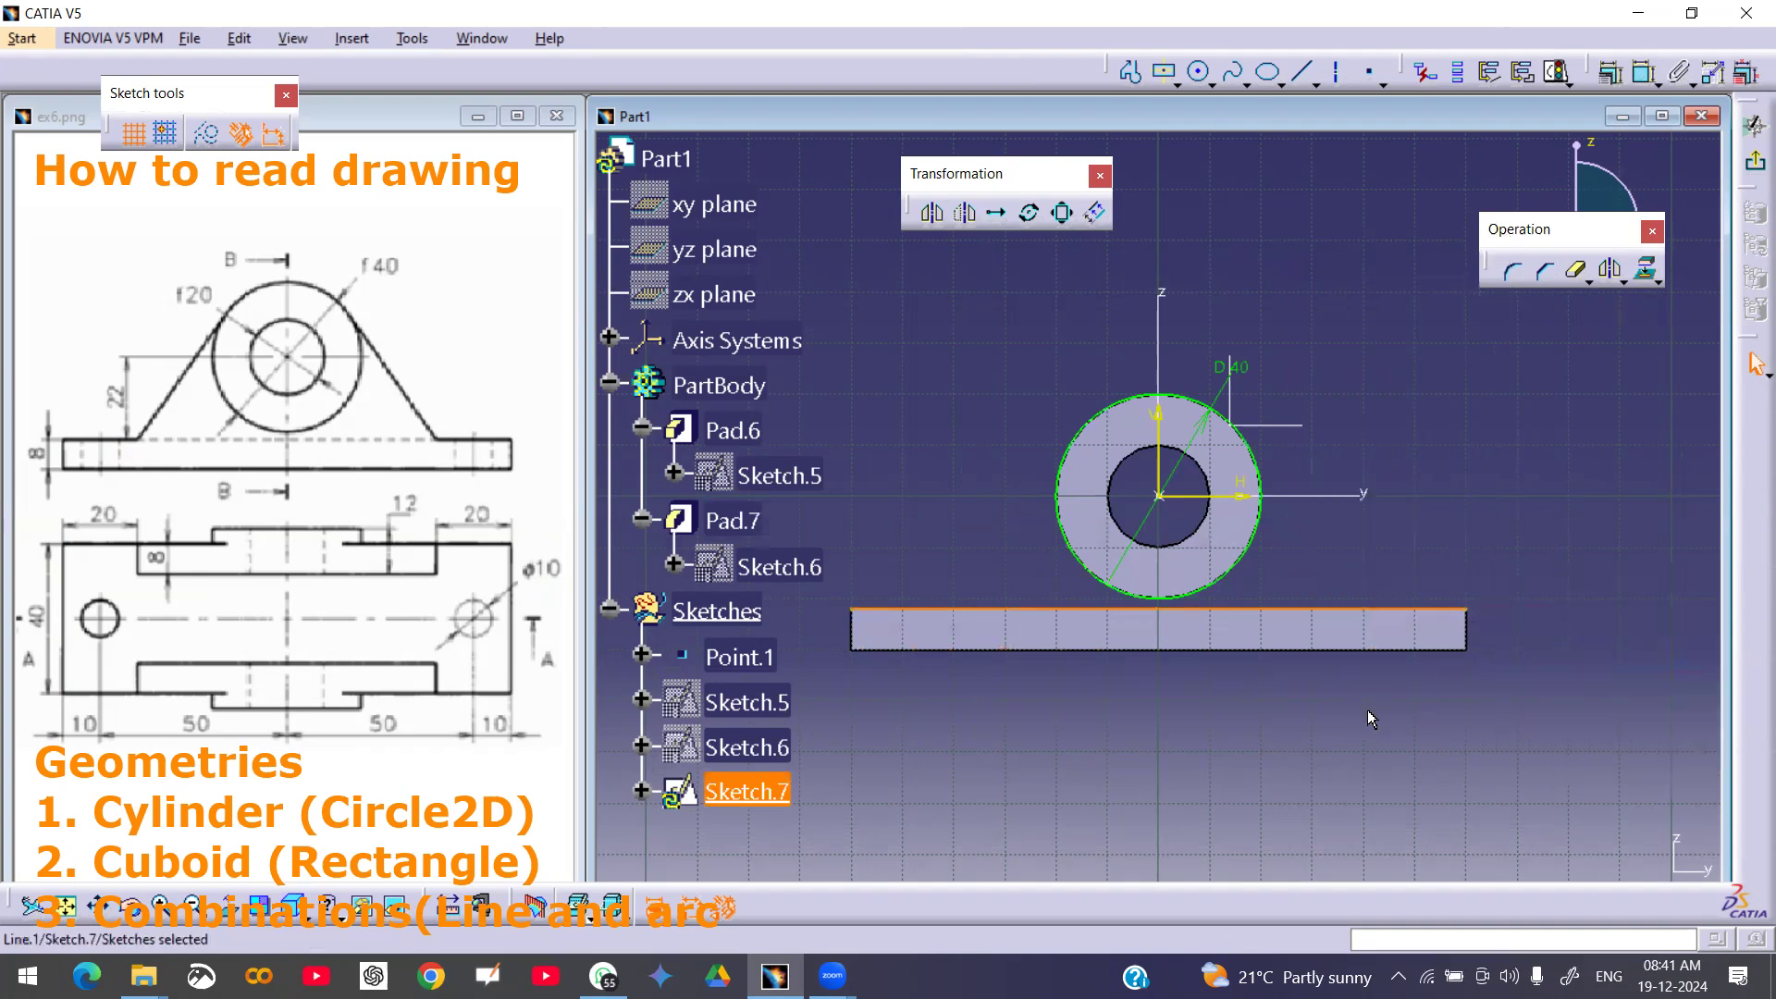
click(1368, 711)
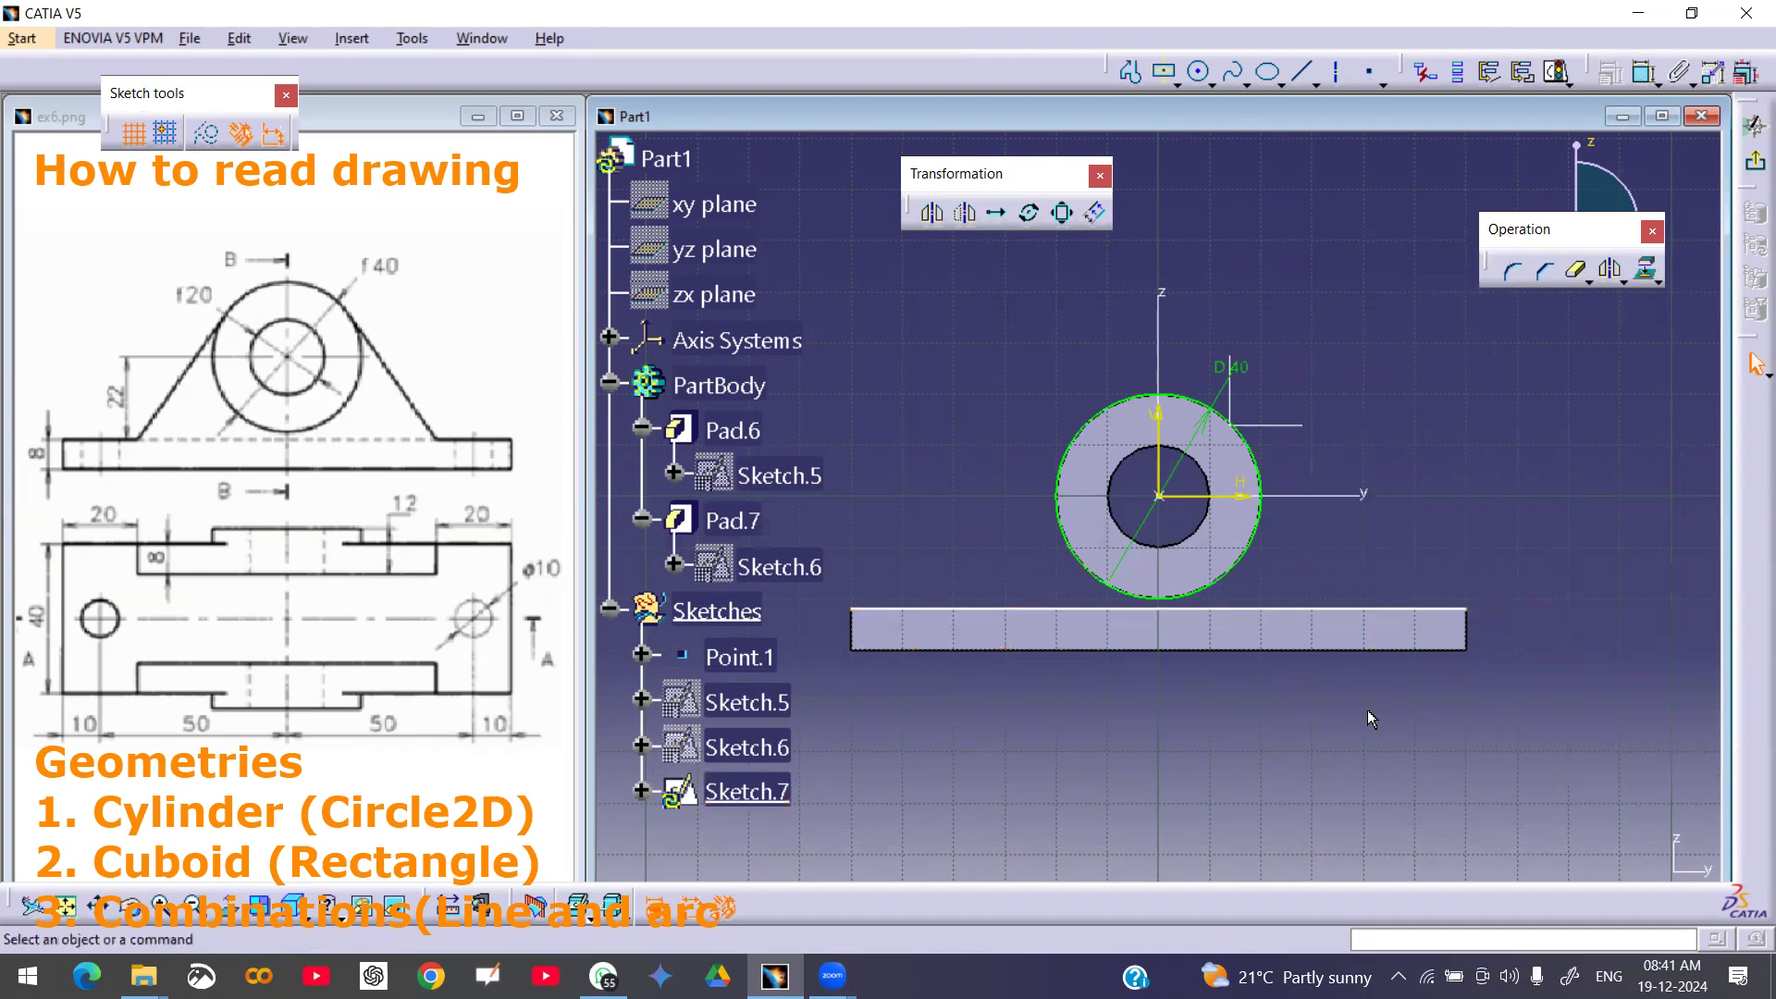
right_click(1251, 644)
mouse_move(1281, 614)
click(1524, 456)
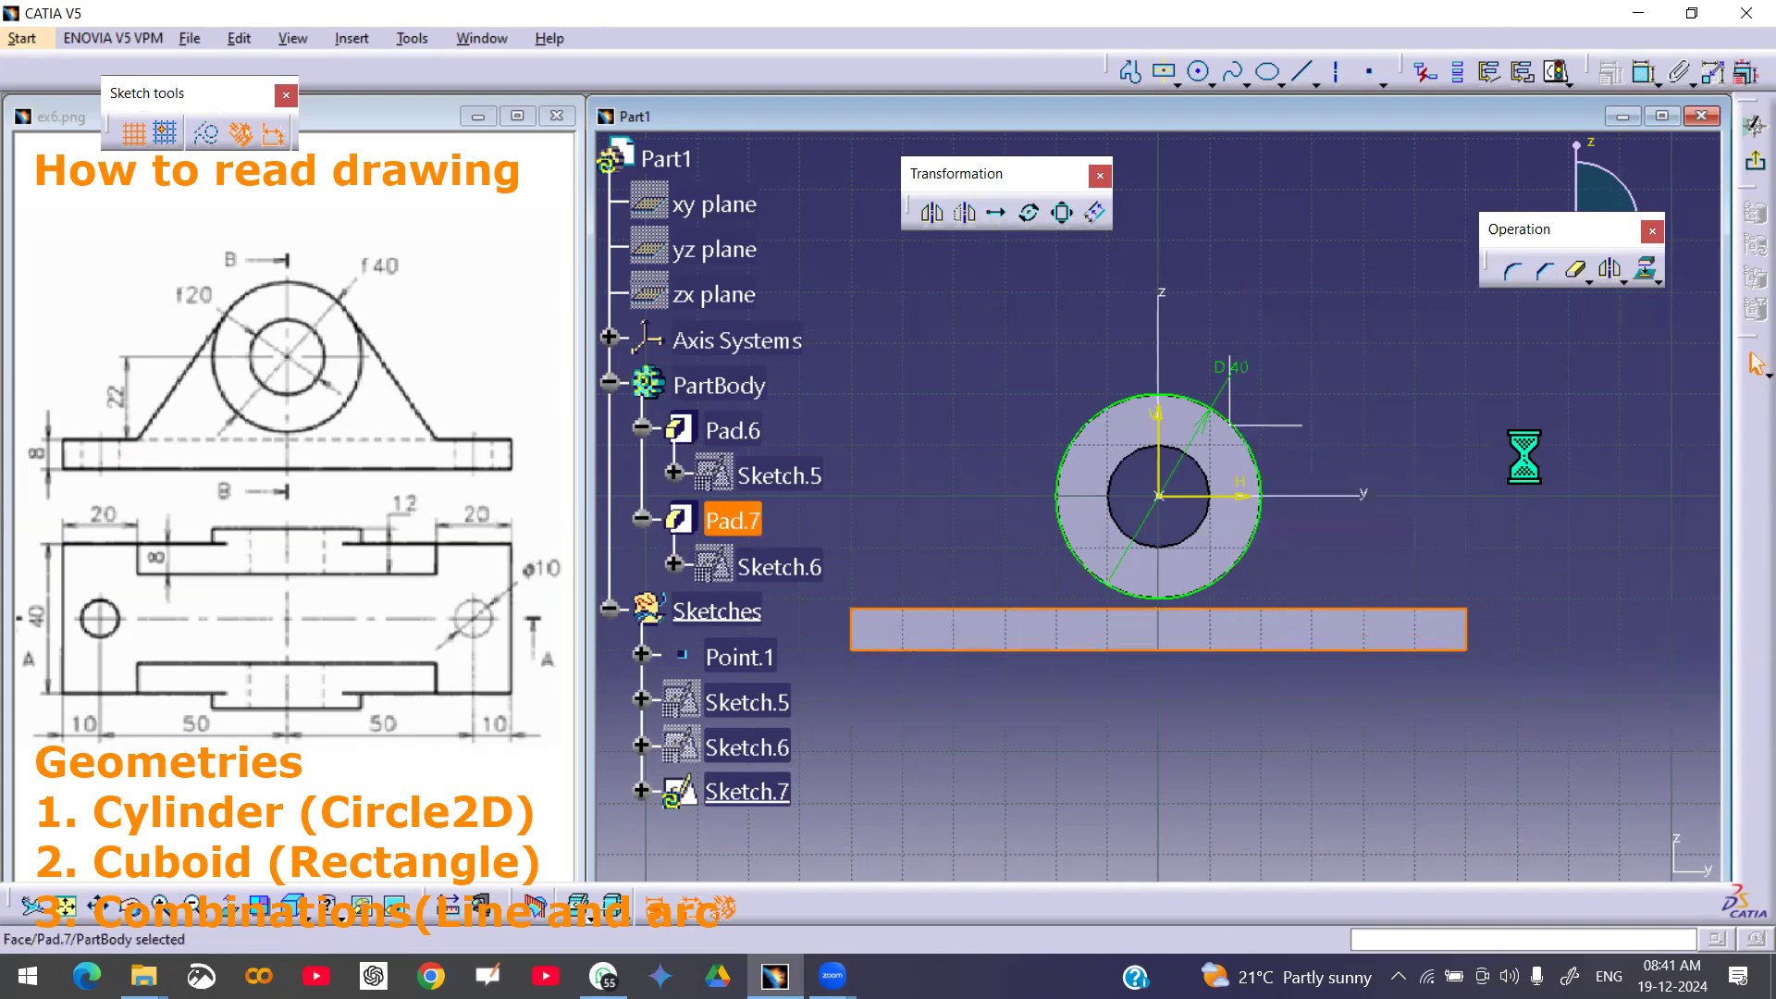
click(1485, 514)
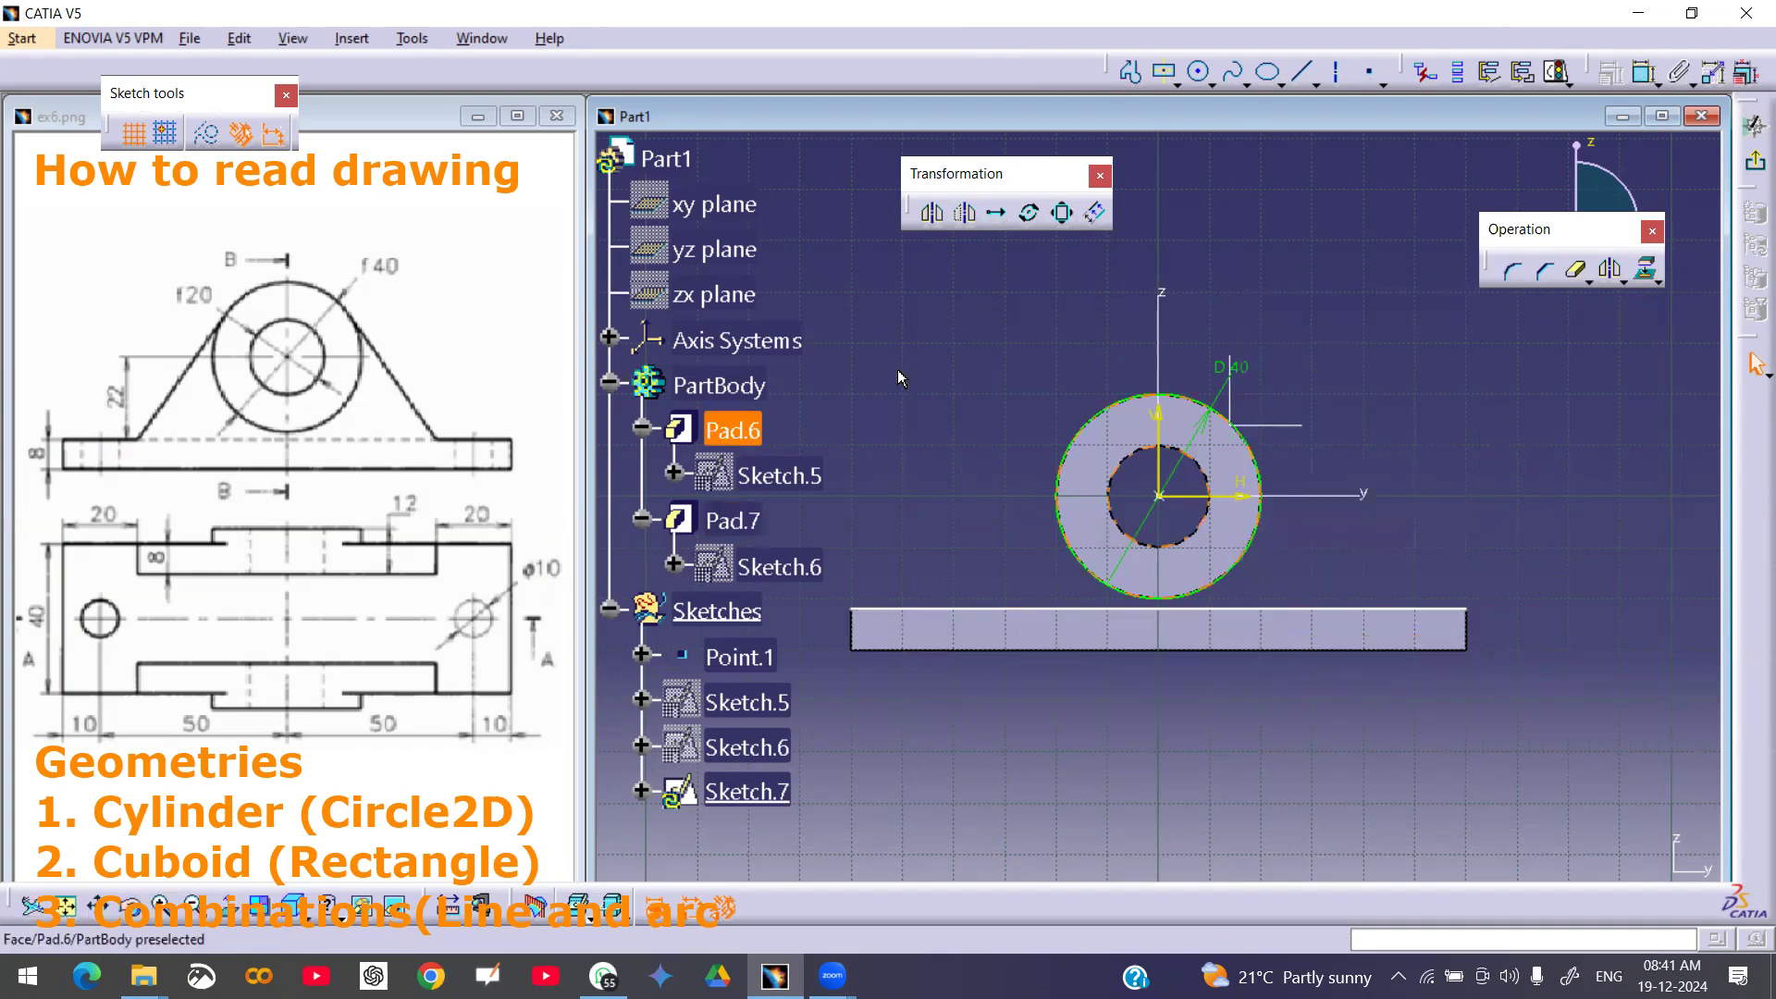
- Hide the PartBody so that only the current sketch geometry is displayed
right_click(740, 394)
click(768, 407)
right_click(731, 389)
click(959, 322)
right_click(764, 518)
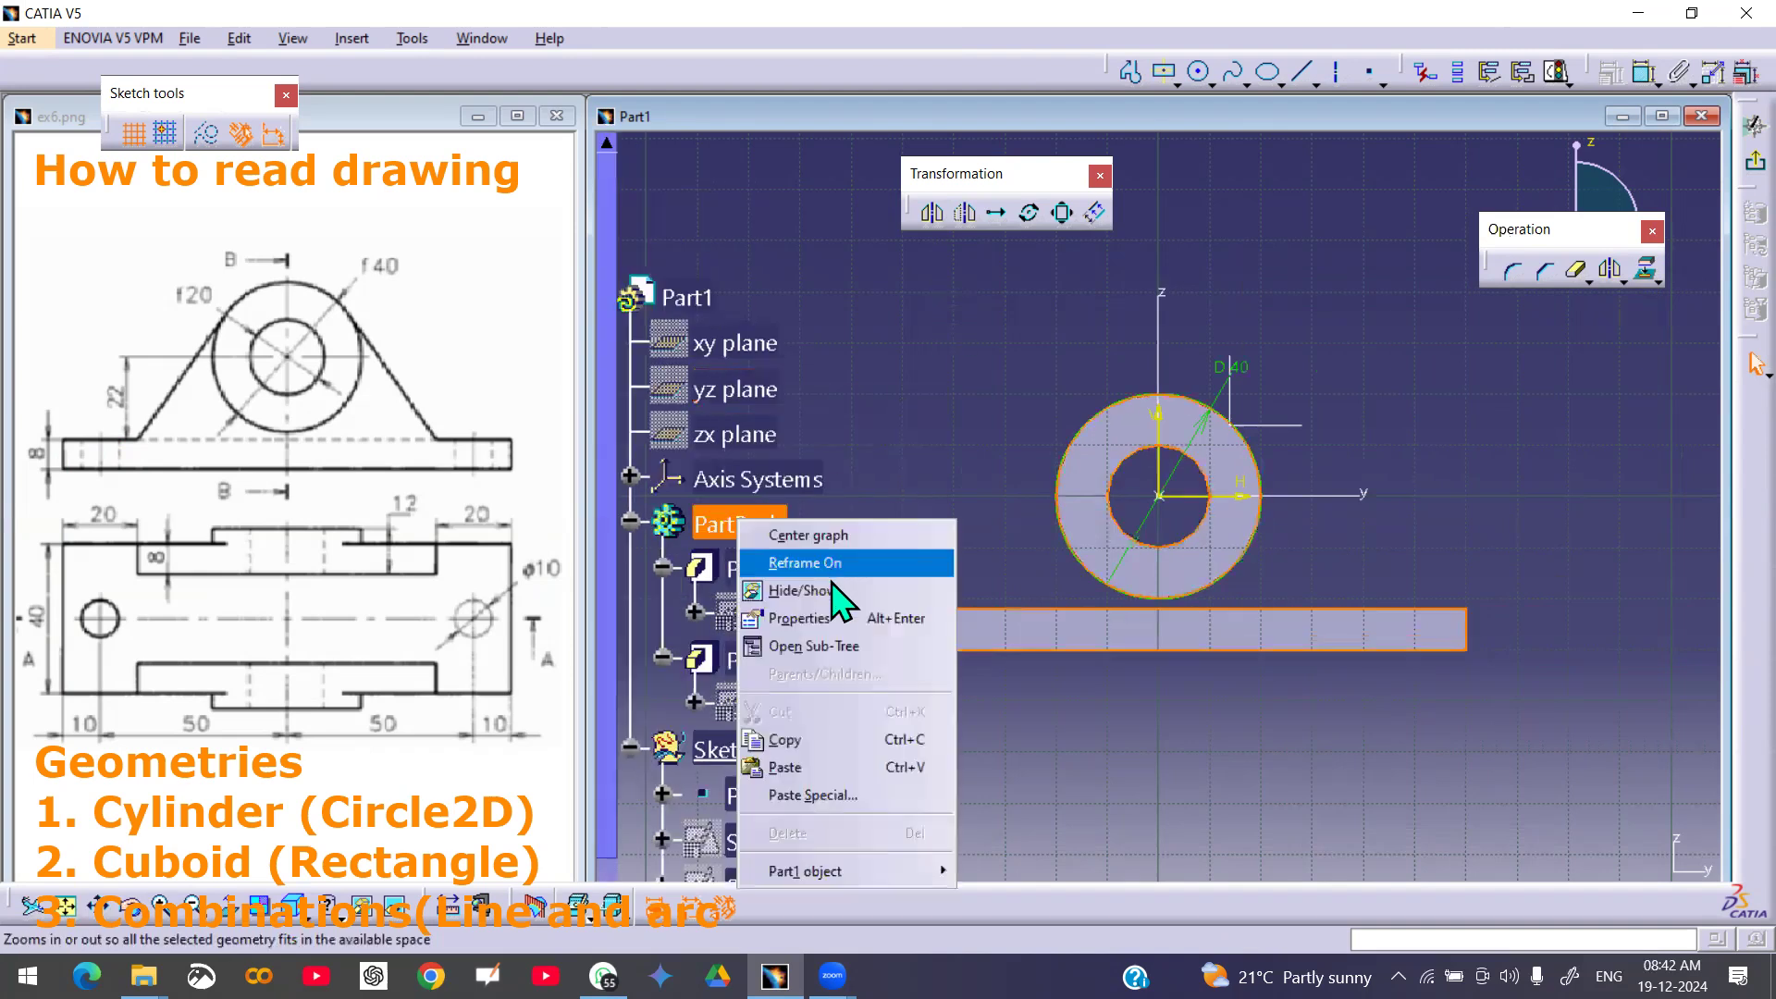
click(815, 592)
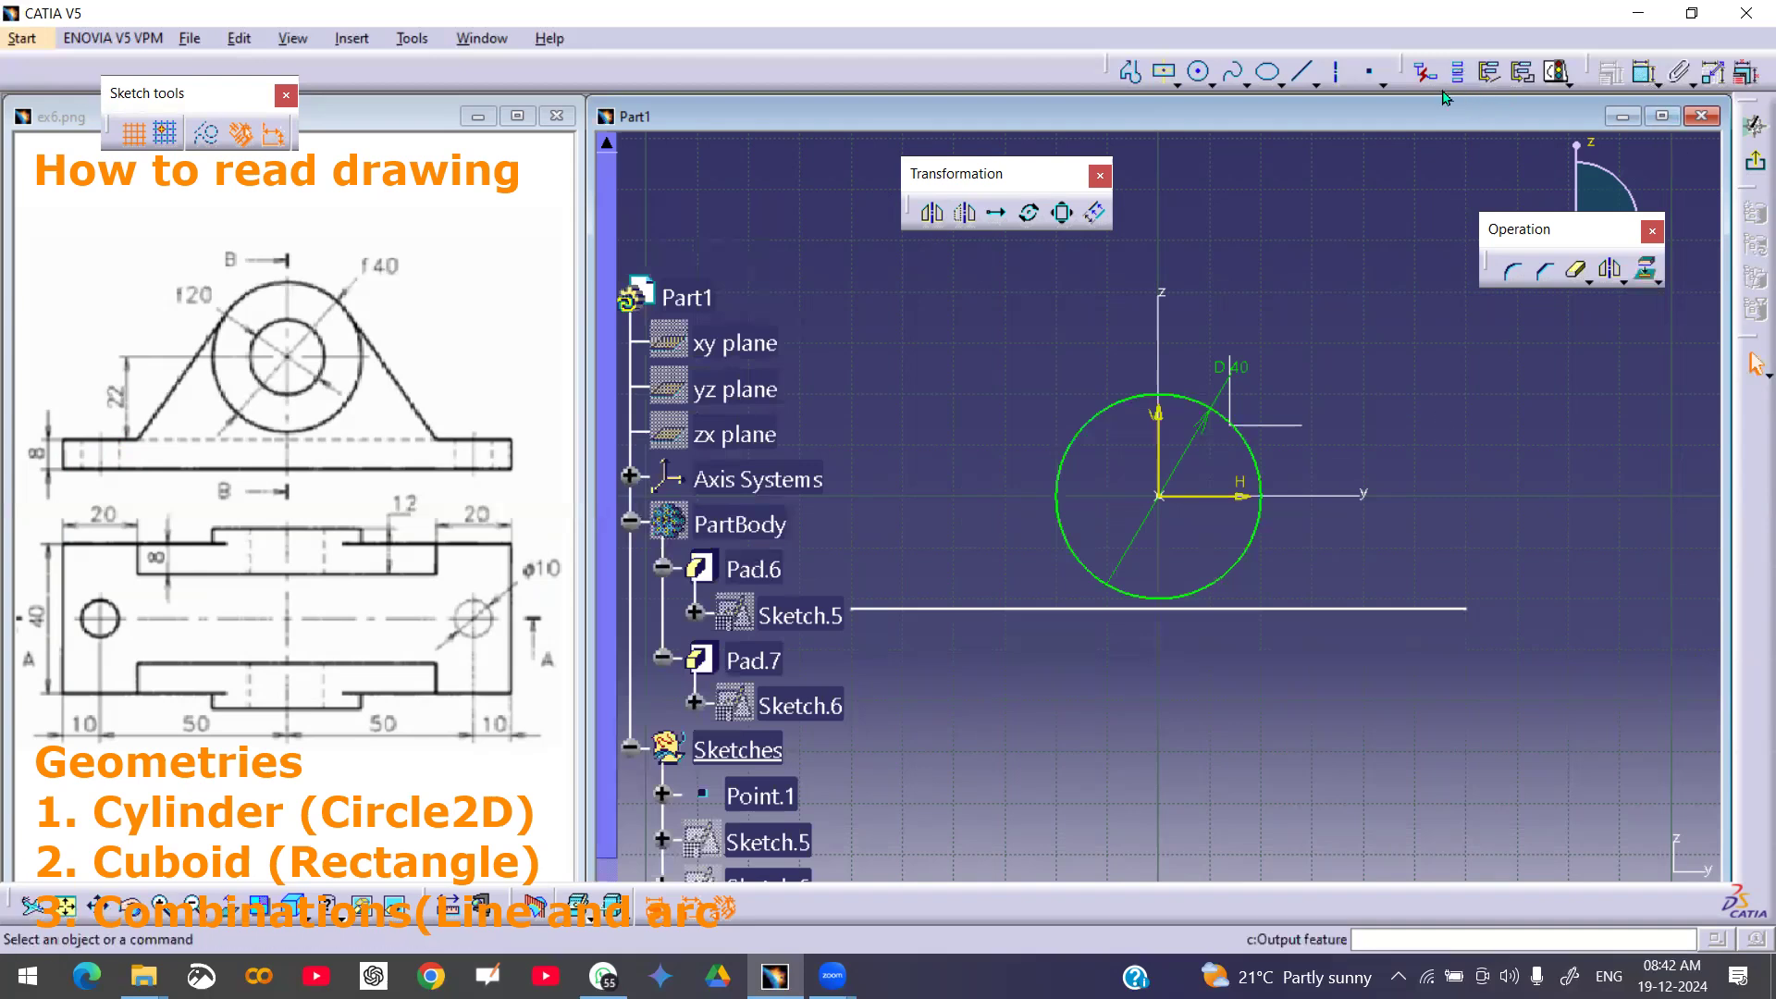
- Dimension the vertical distance between the horizontal axis and the isolated line, and check the sketch solving status
click(1643, 72)
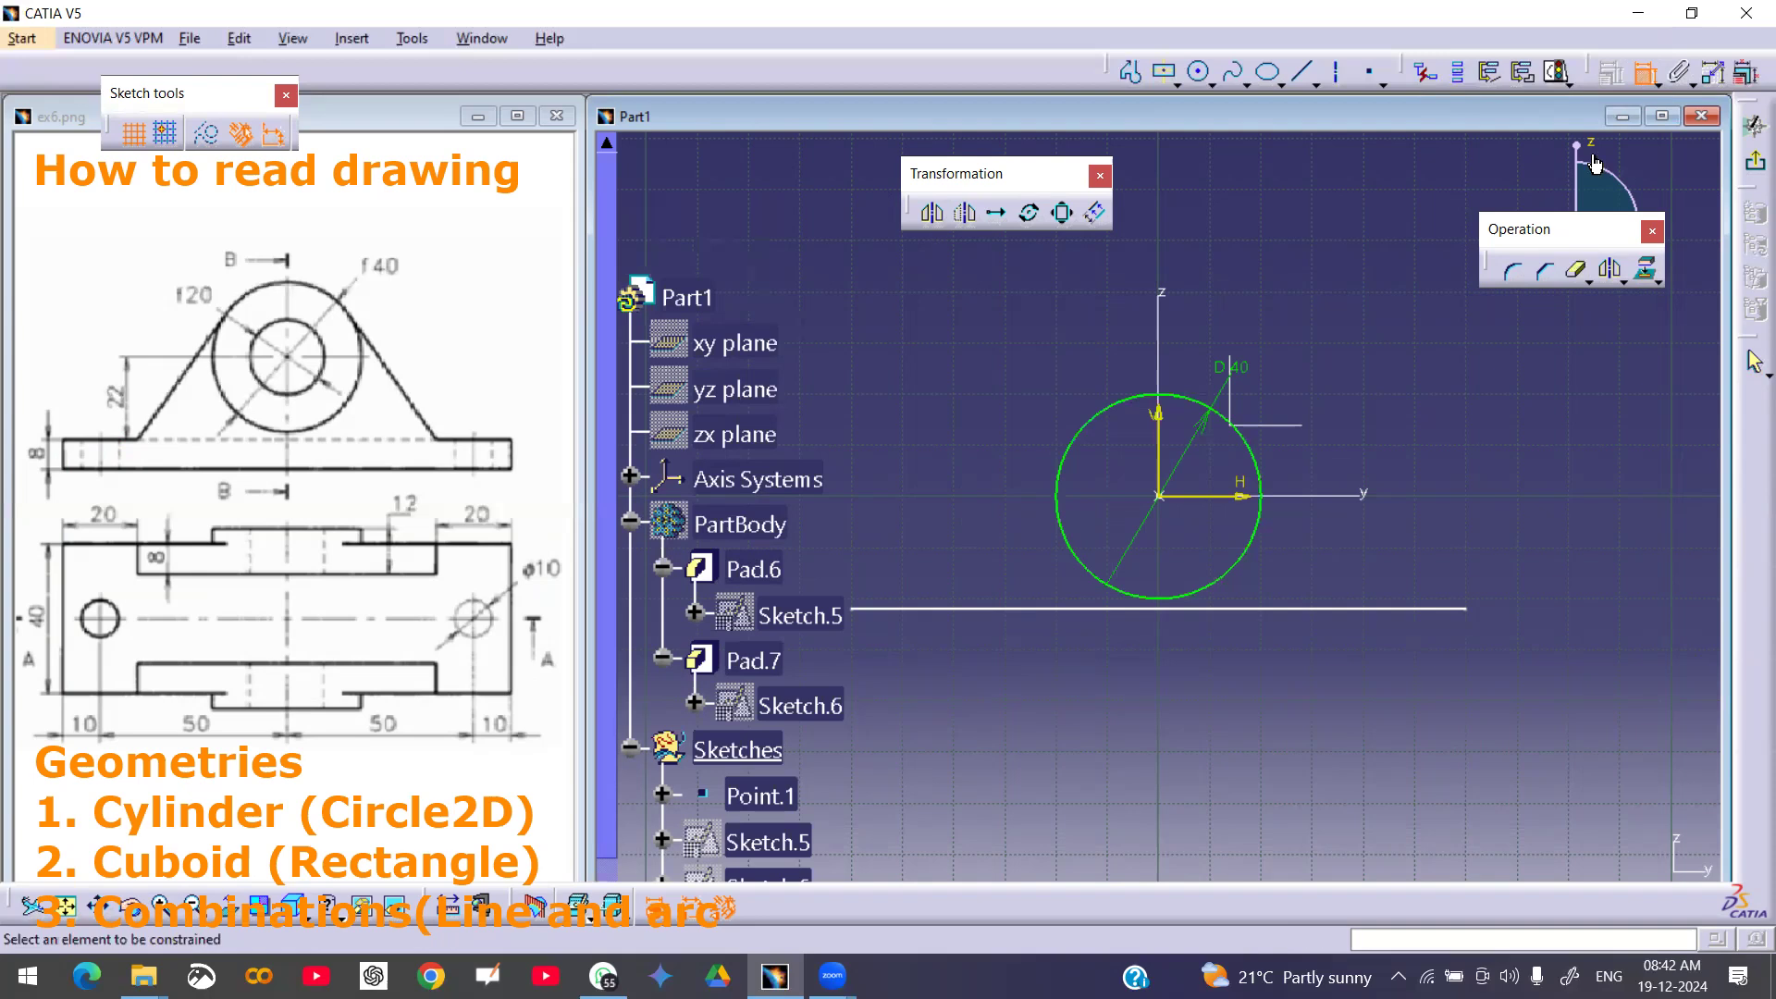
click(1221, 496)
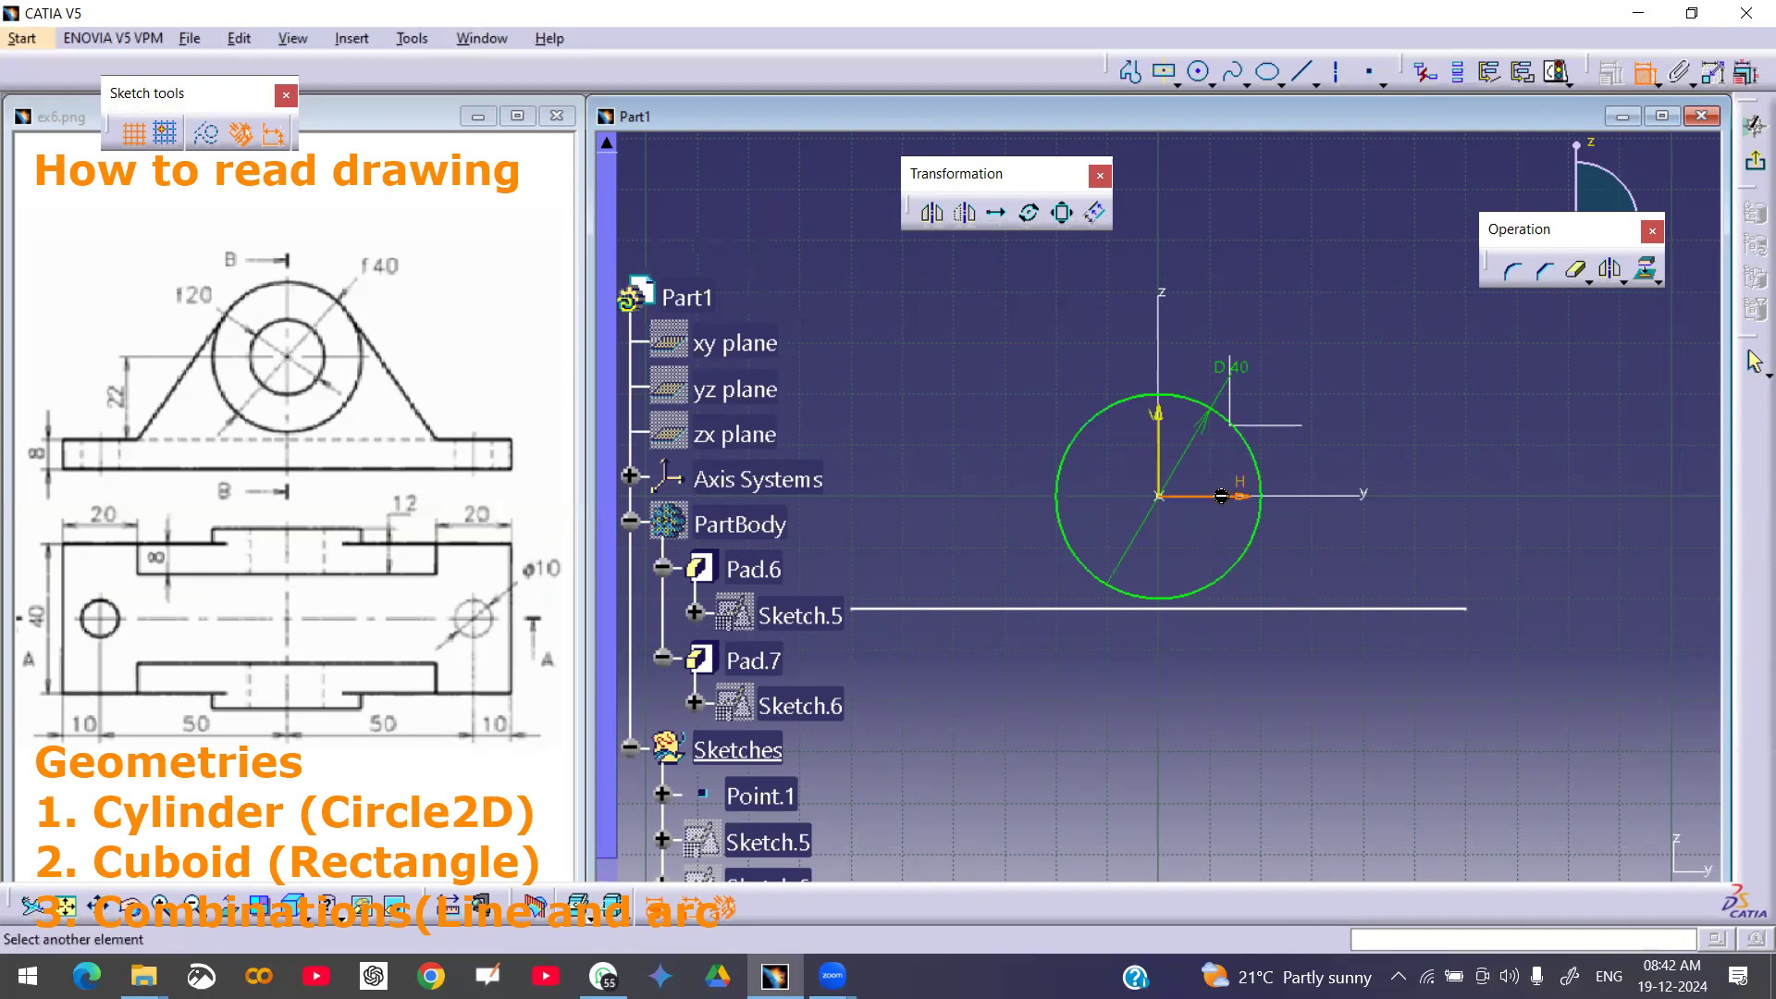
click(1360, 608)
click(1636, 530)
mouse_move(1430, 596)
middle_down()
mouse_move(1434, 647)
mouse_move(1496, 633)
middle_up()
click(1559, 71)
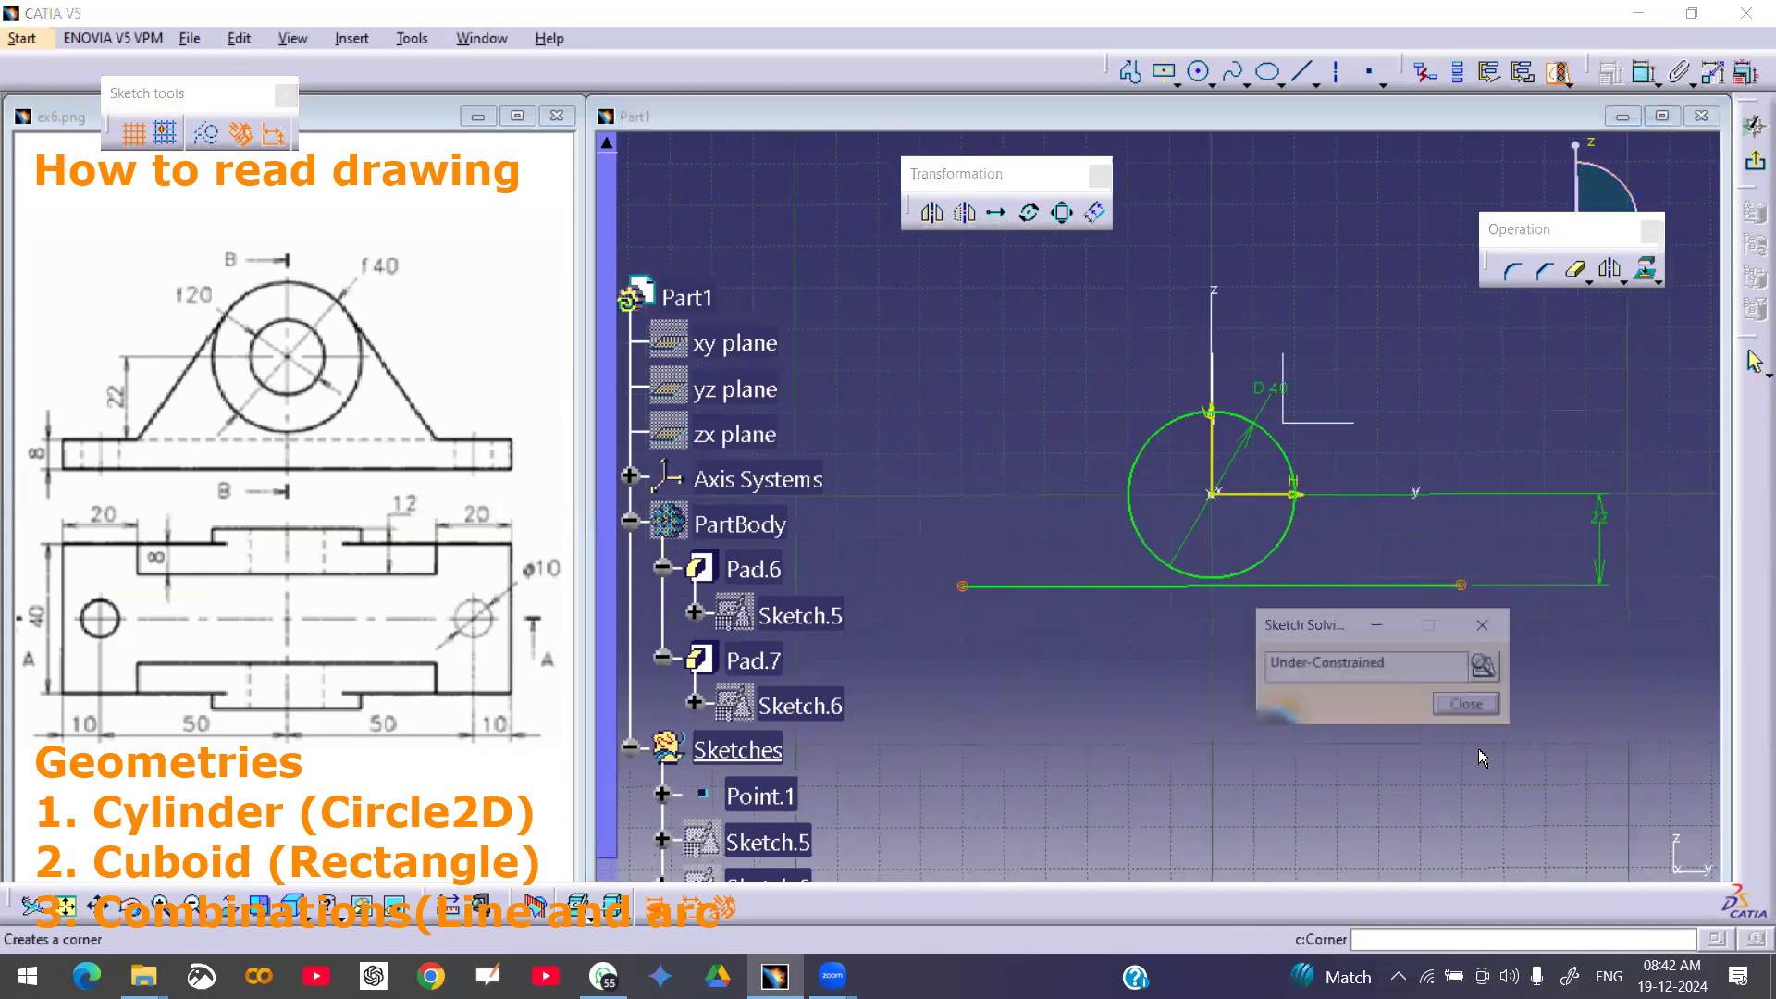
click(1466, 704)
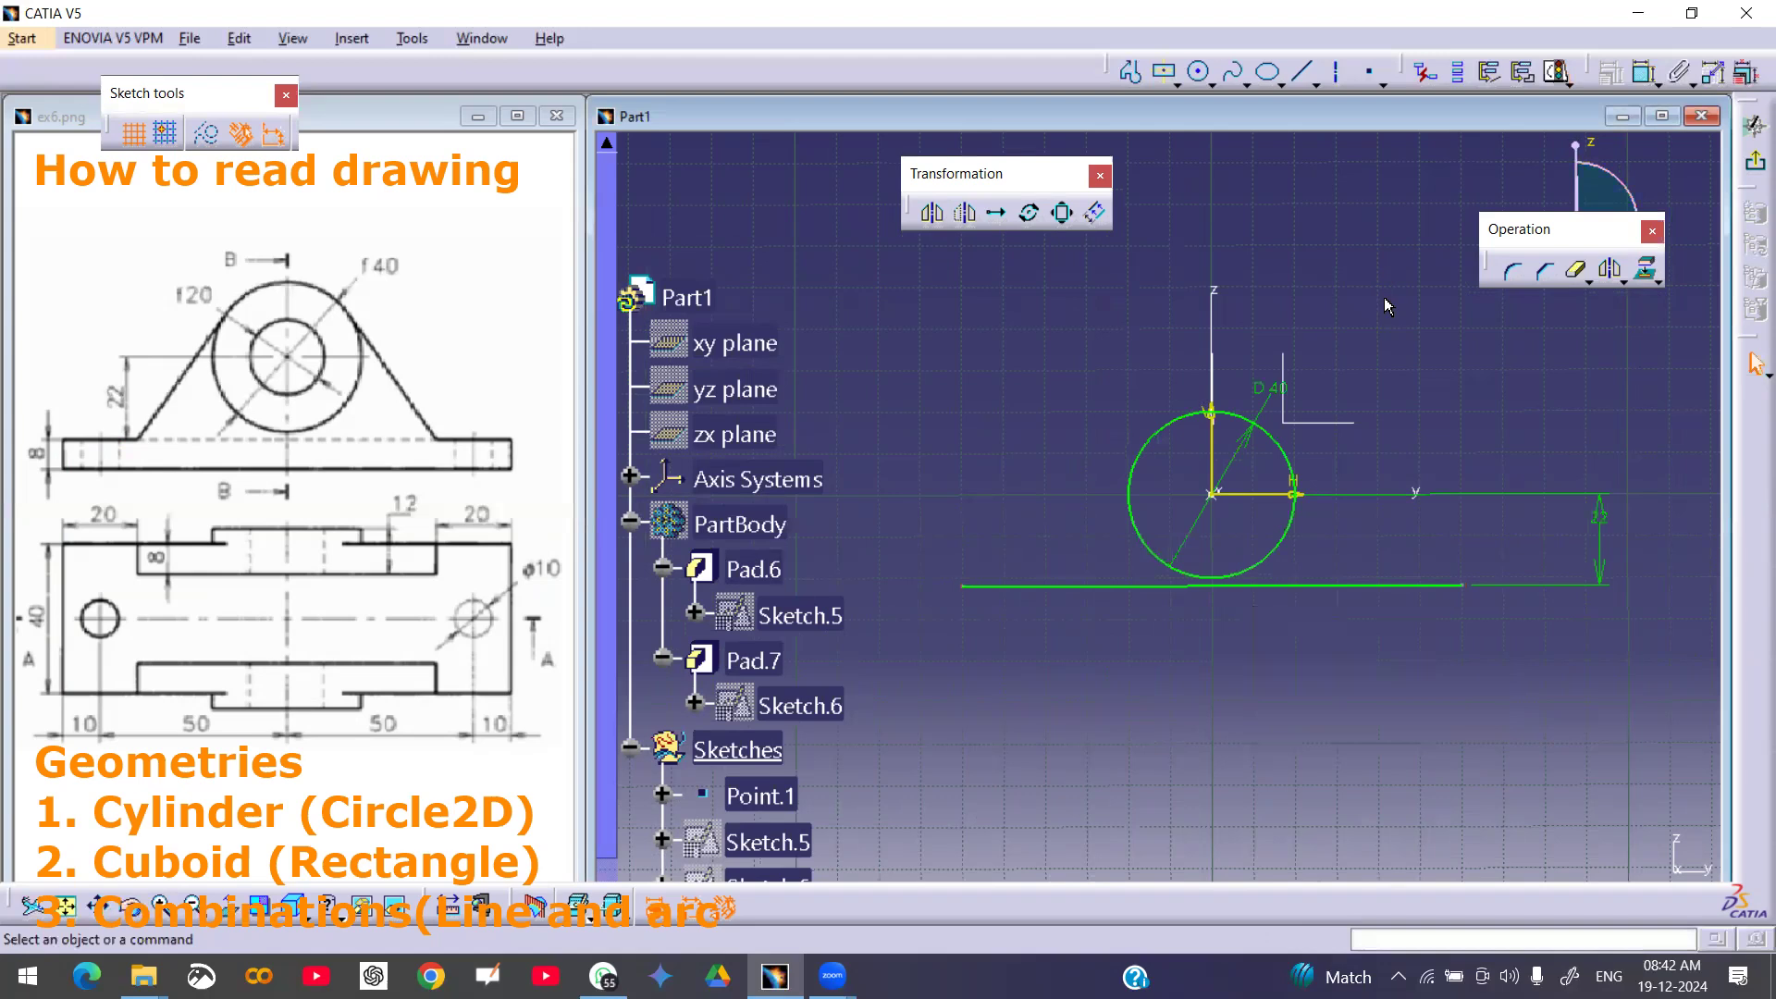
- Constrain the isolated line's two endpoints as symmetric about the vertical axis, and check the solving status
click(1644, 73)
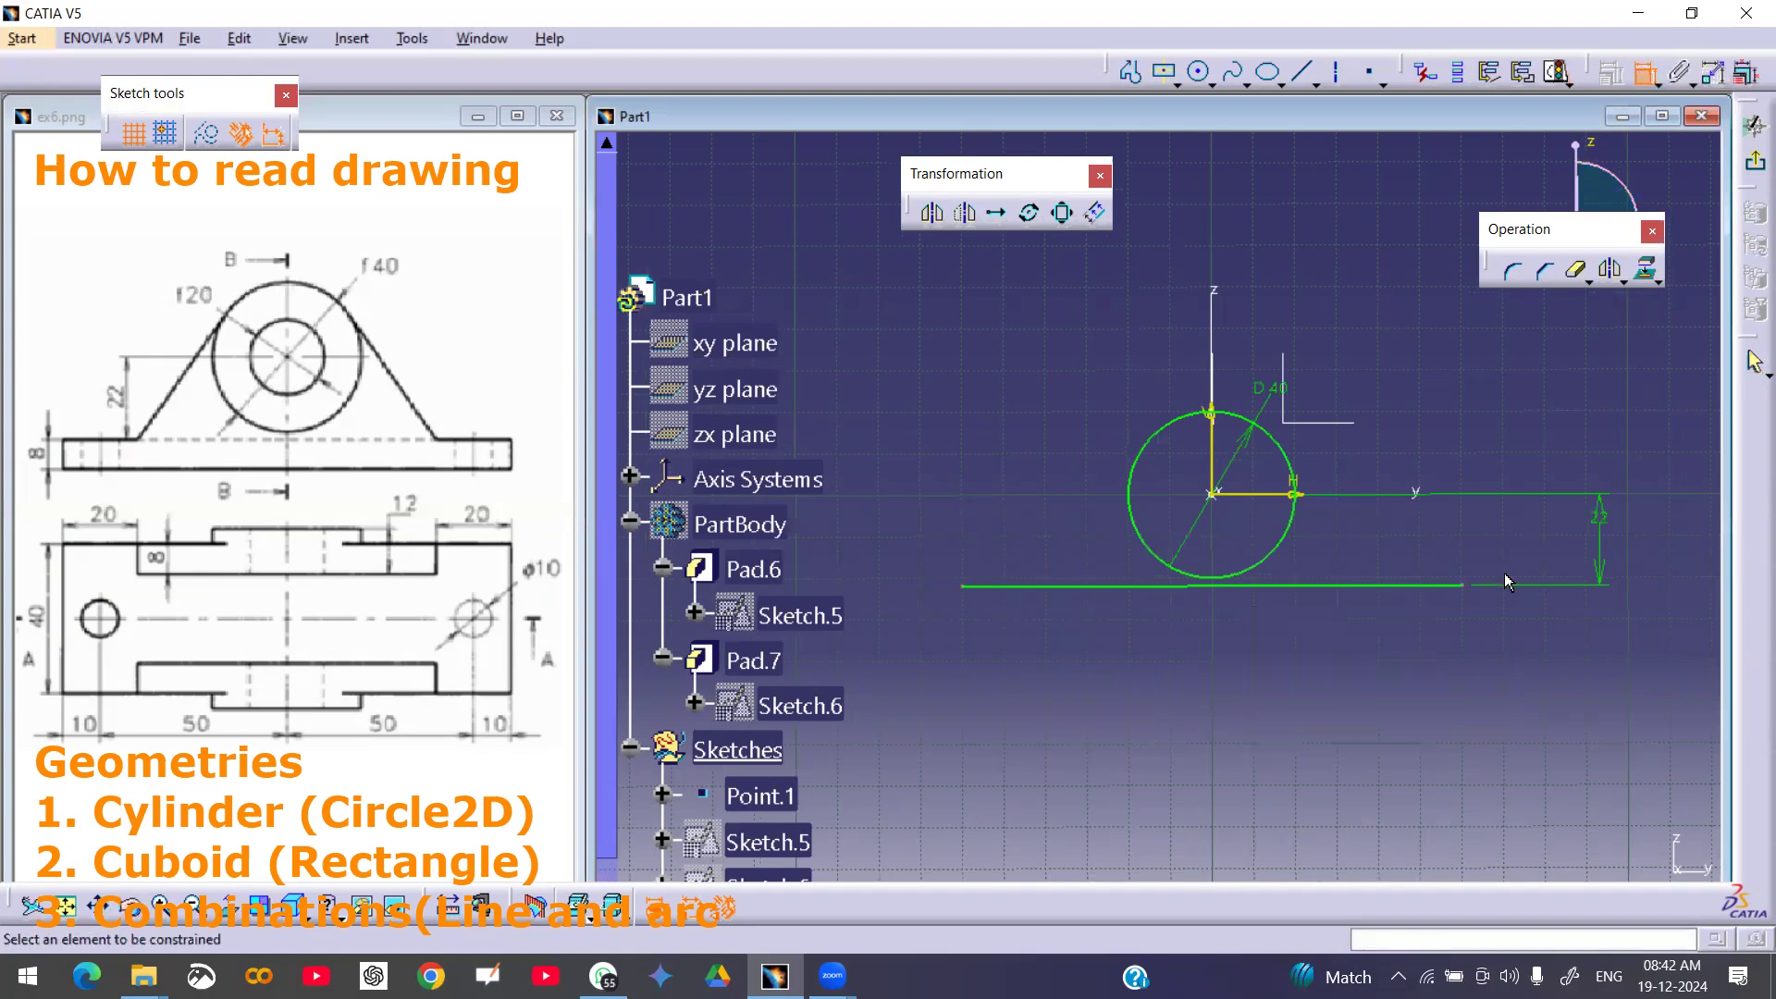
click(1460, 589)
click(964, 586)
right_click(1010, 547)
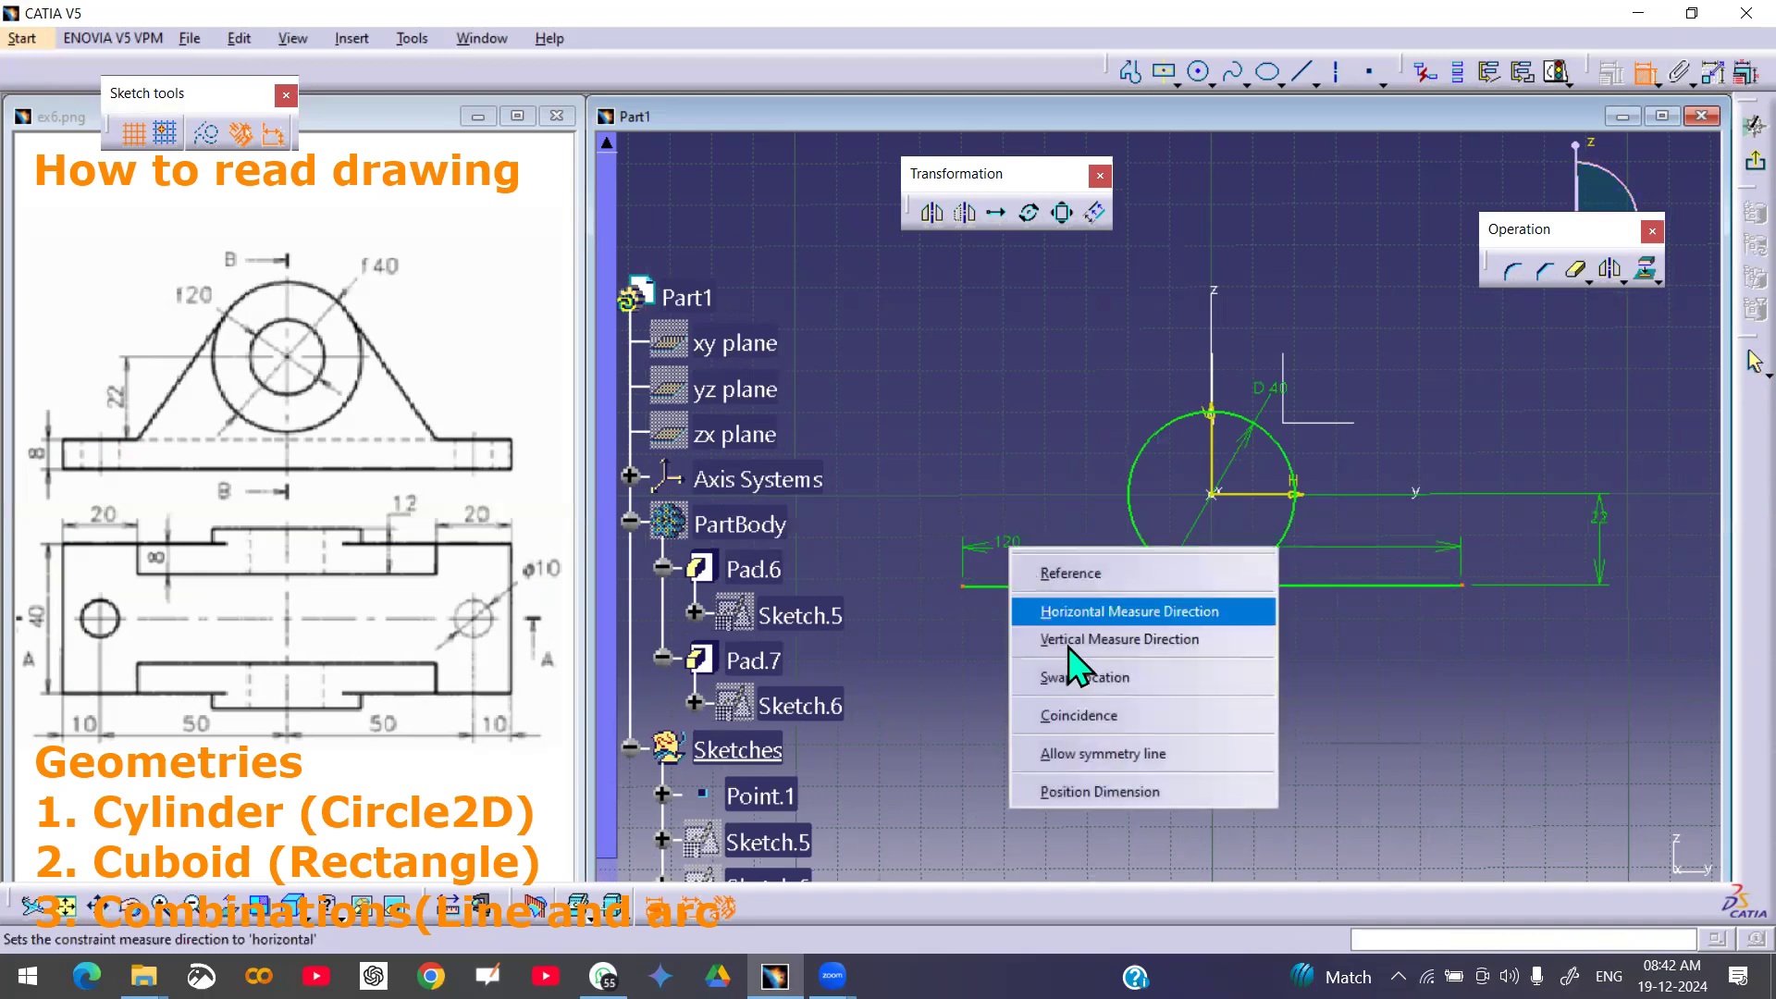
click(1091, 753)
click(1212, 442)
click(1558, 72)
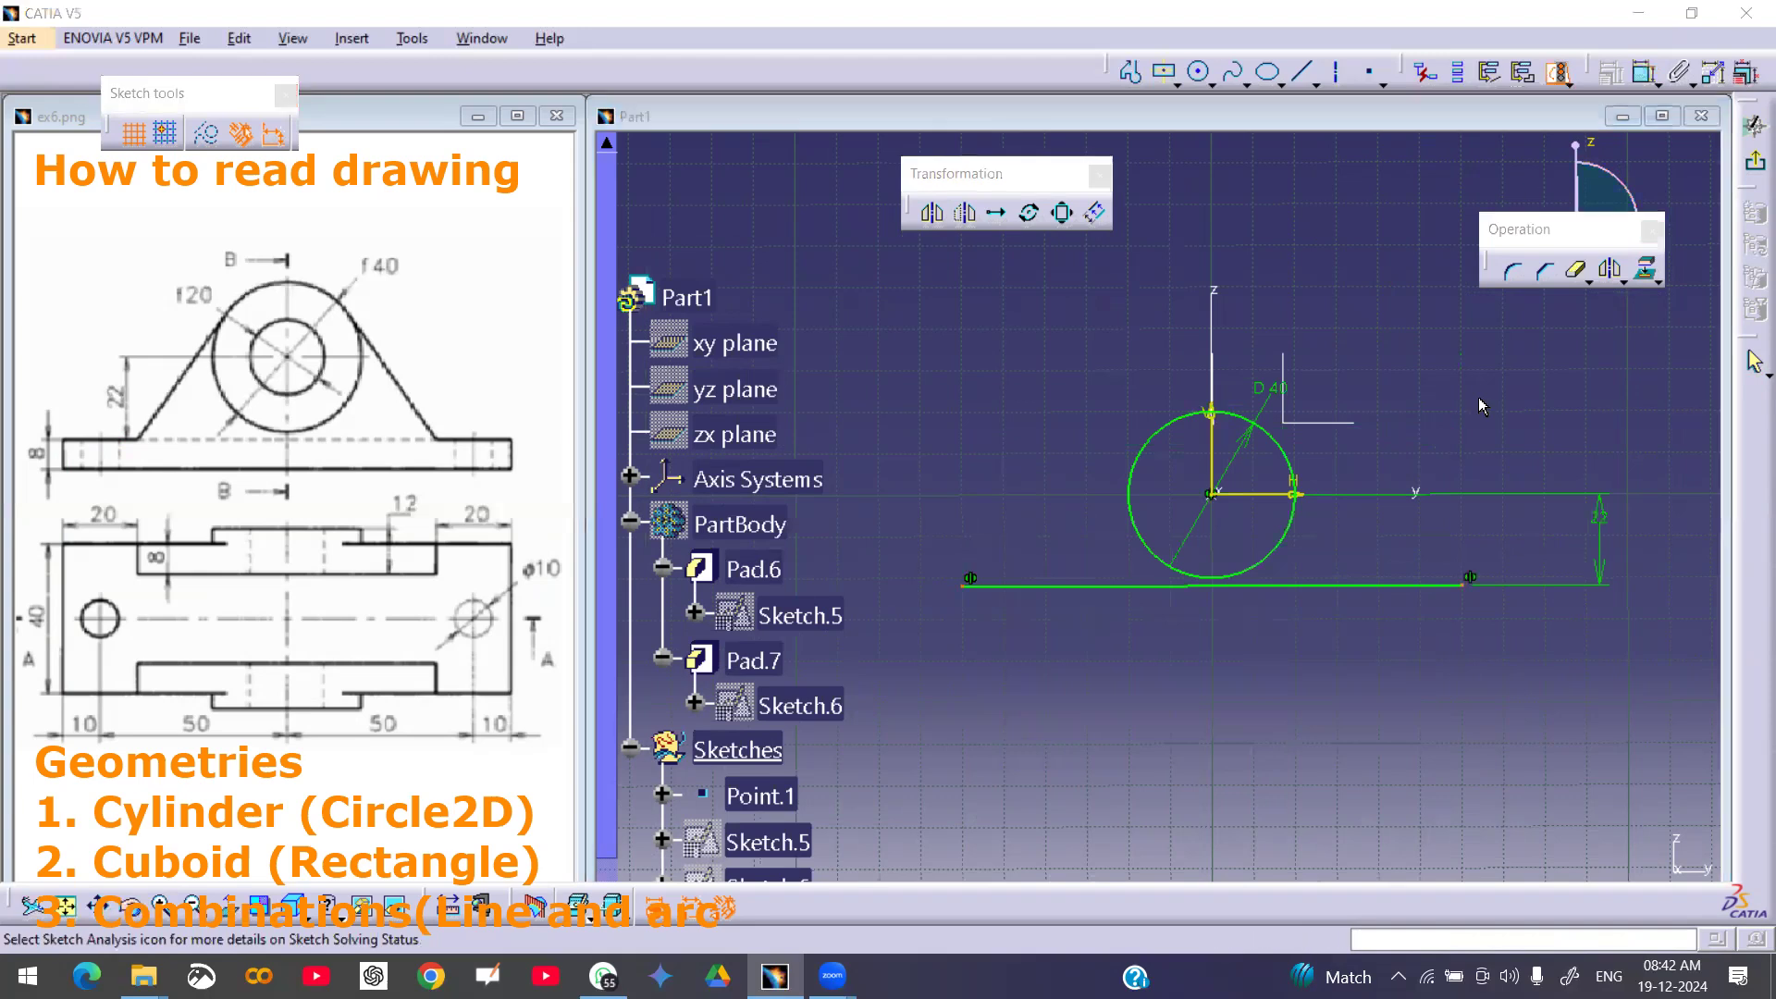
click(1469, 706)
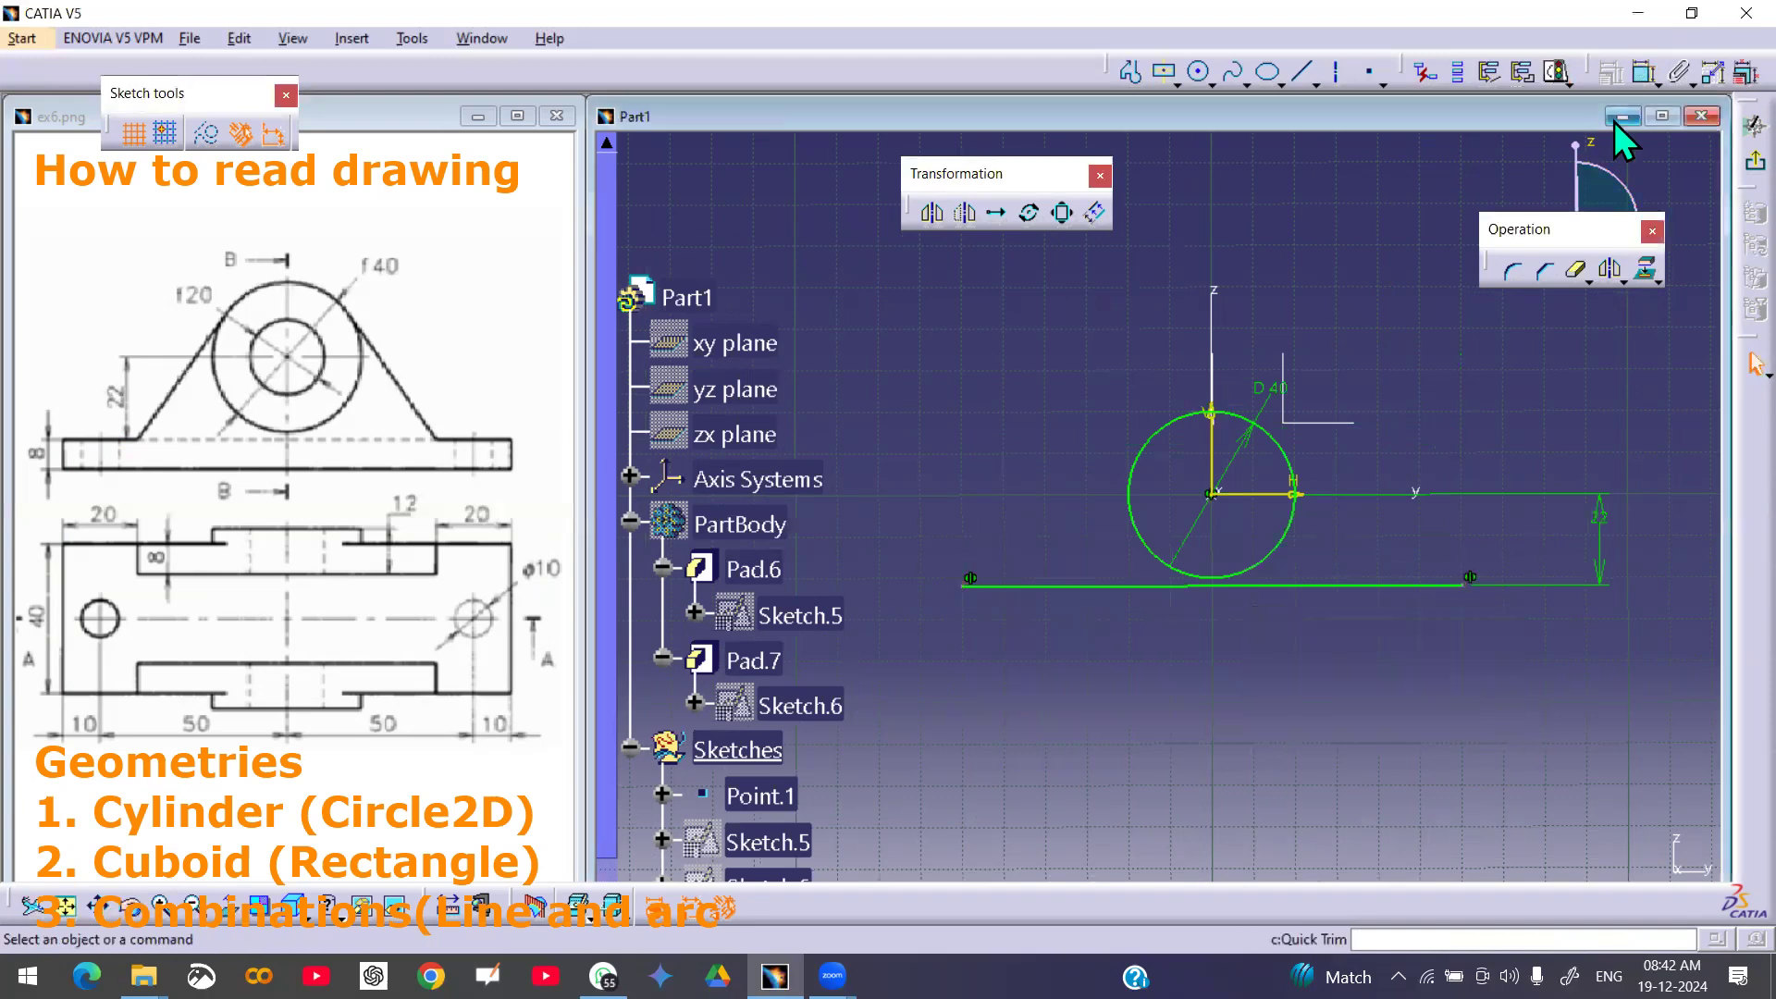
- Dimension the length of the isolated line below the circle and check the sketch solving status
click(1643, 73)
click(1379, 585)
click(1230, 736)
click(1558, 73)
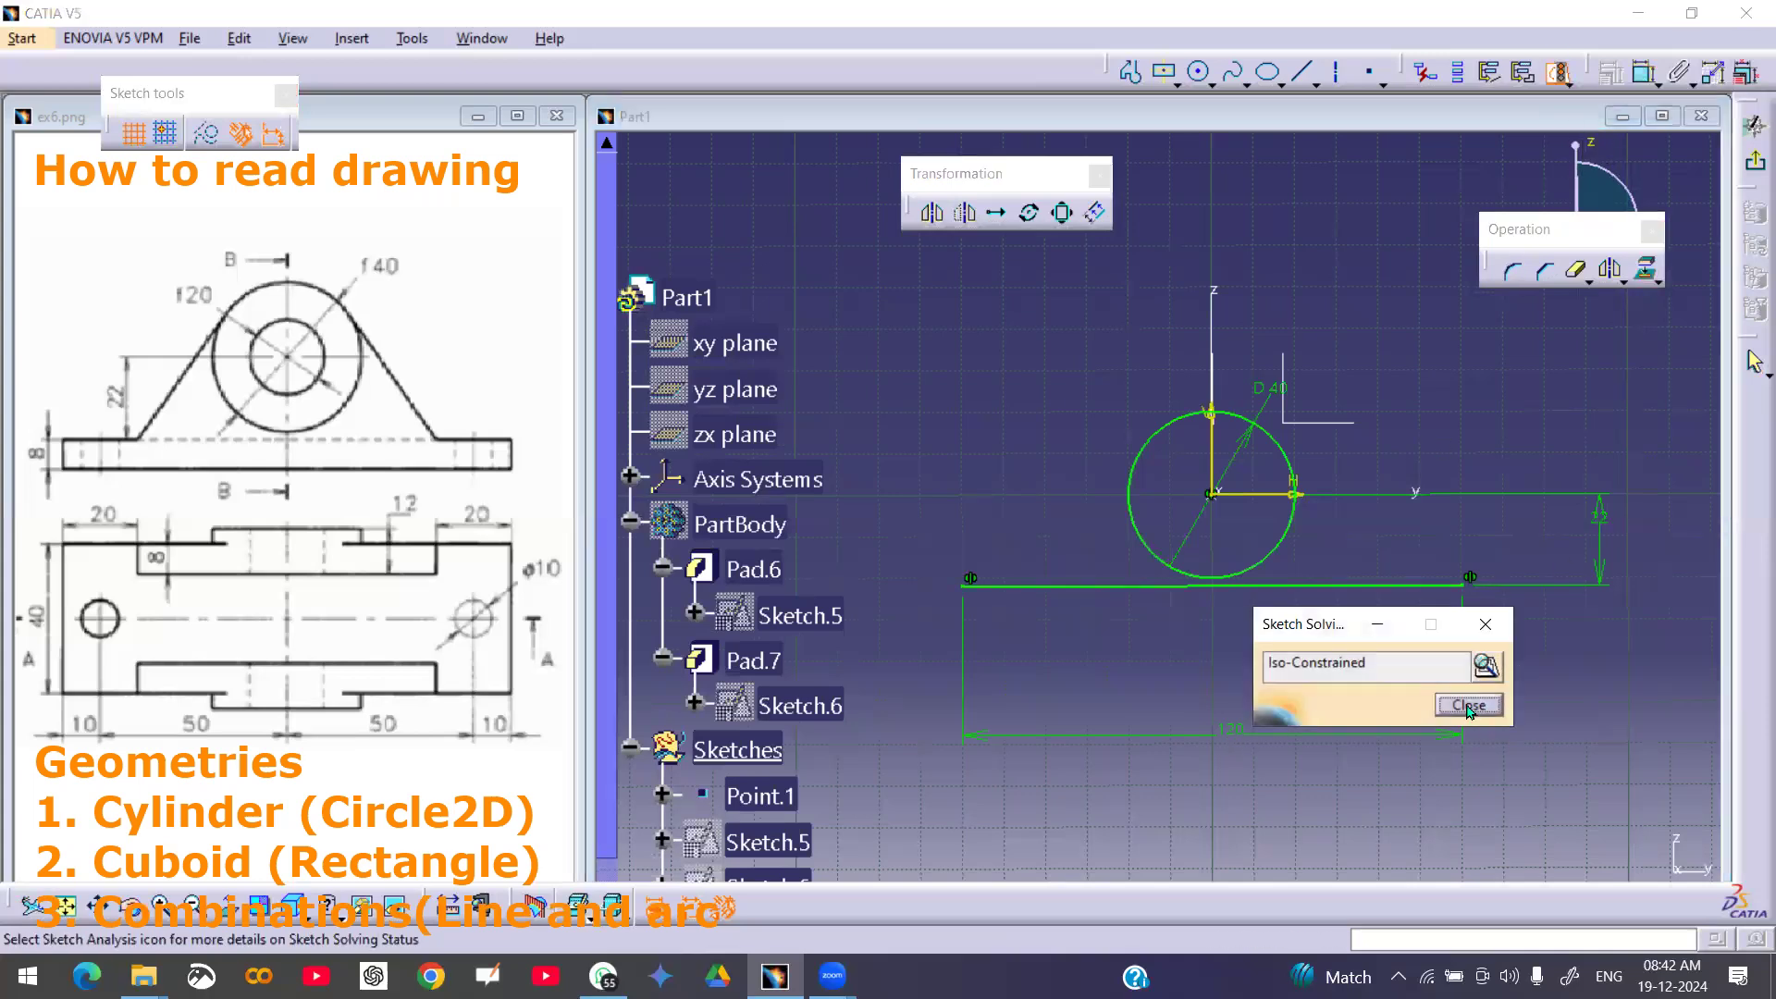
click(1469, 706)
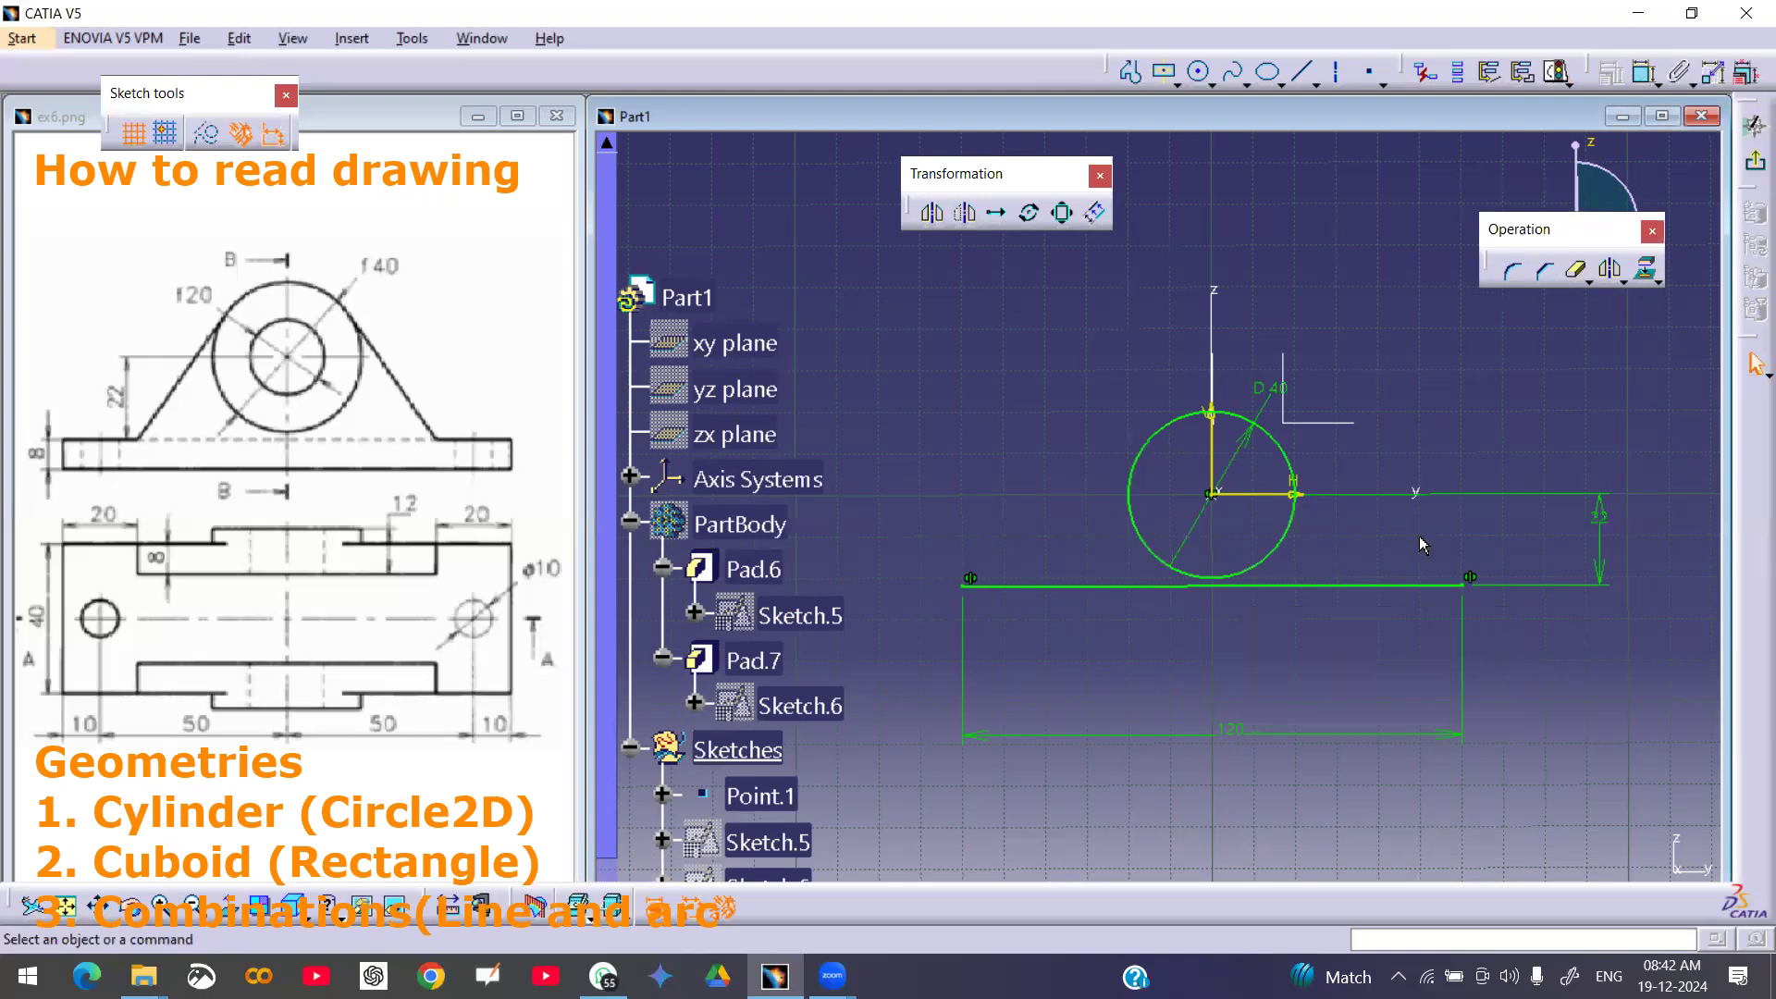
- Convert the isolated line below the circle into a construction element
click(1365, 592)
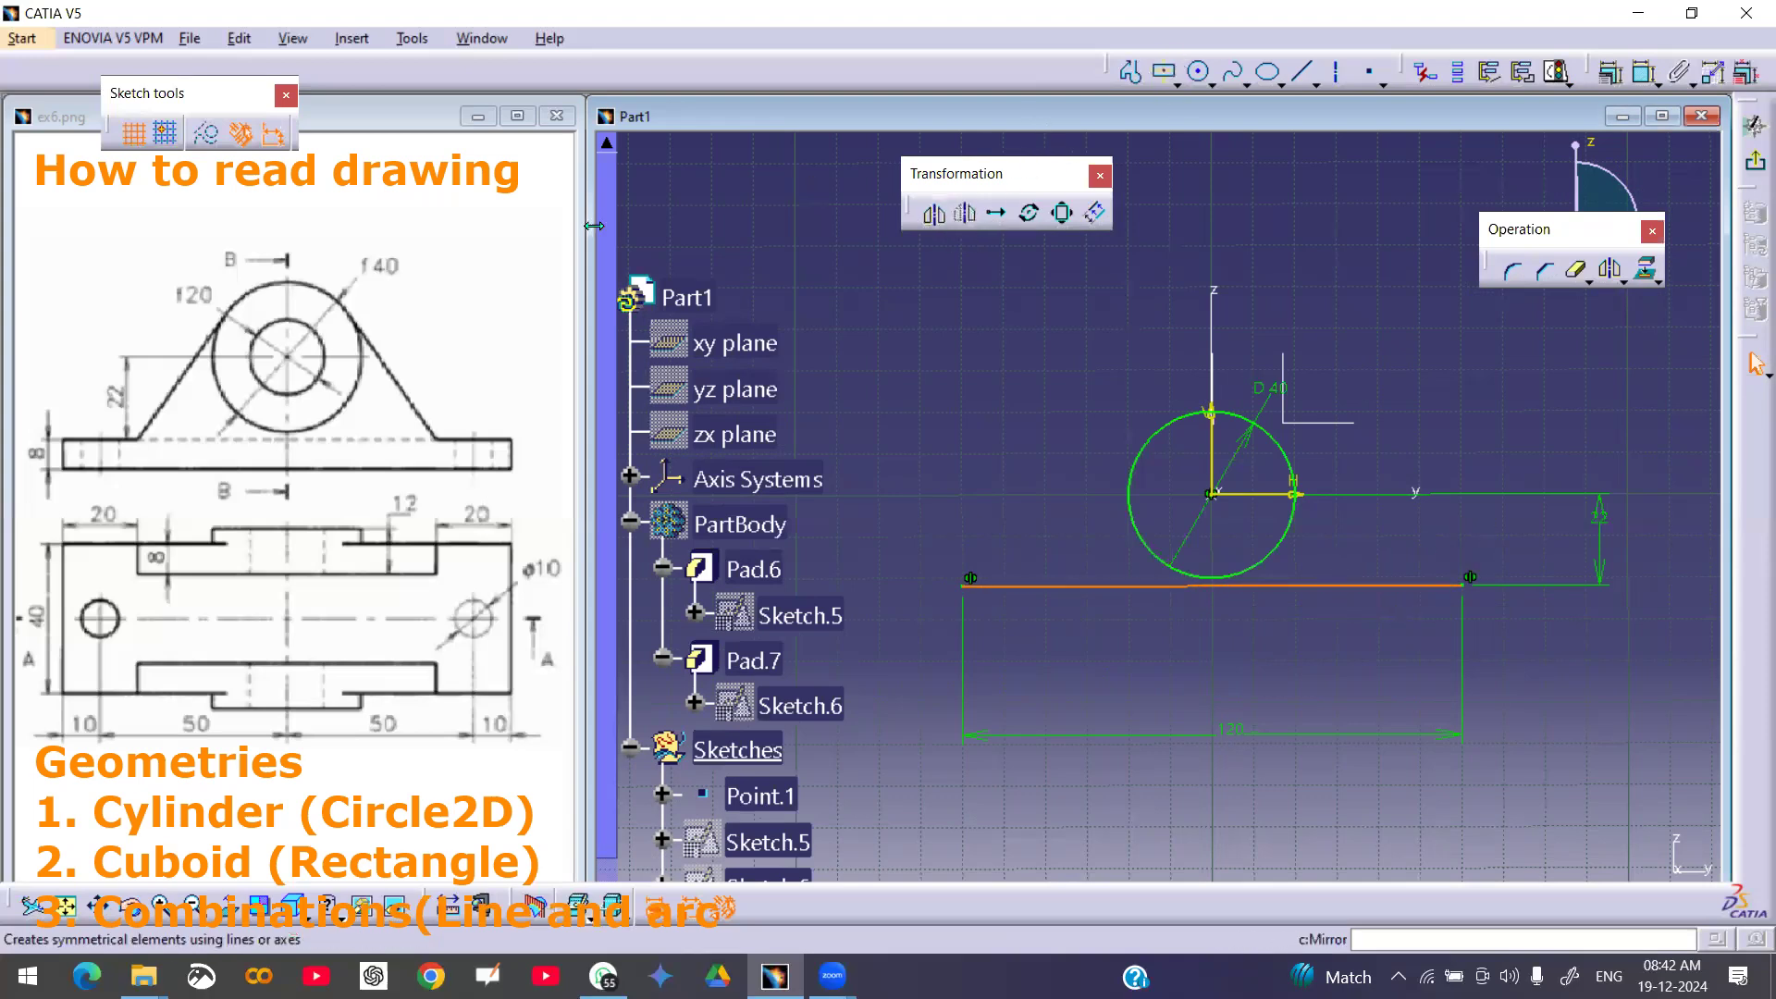
click(208, 136)
click(940, 391)
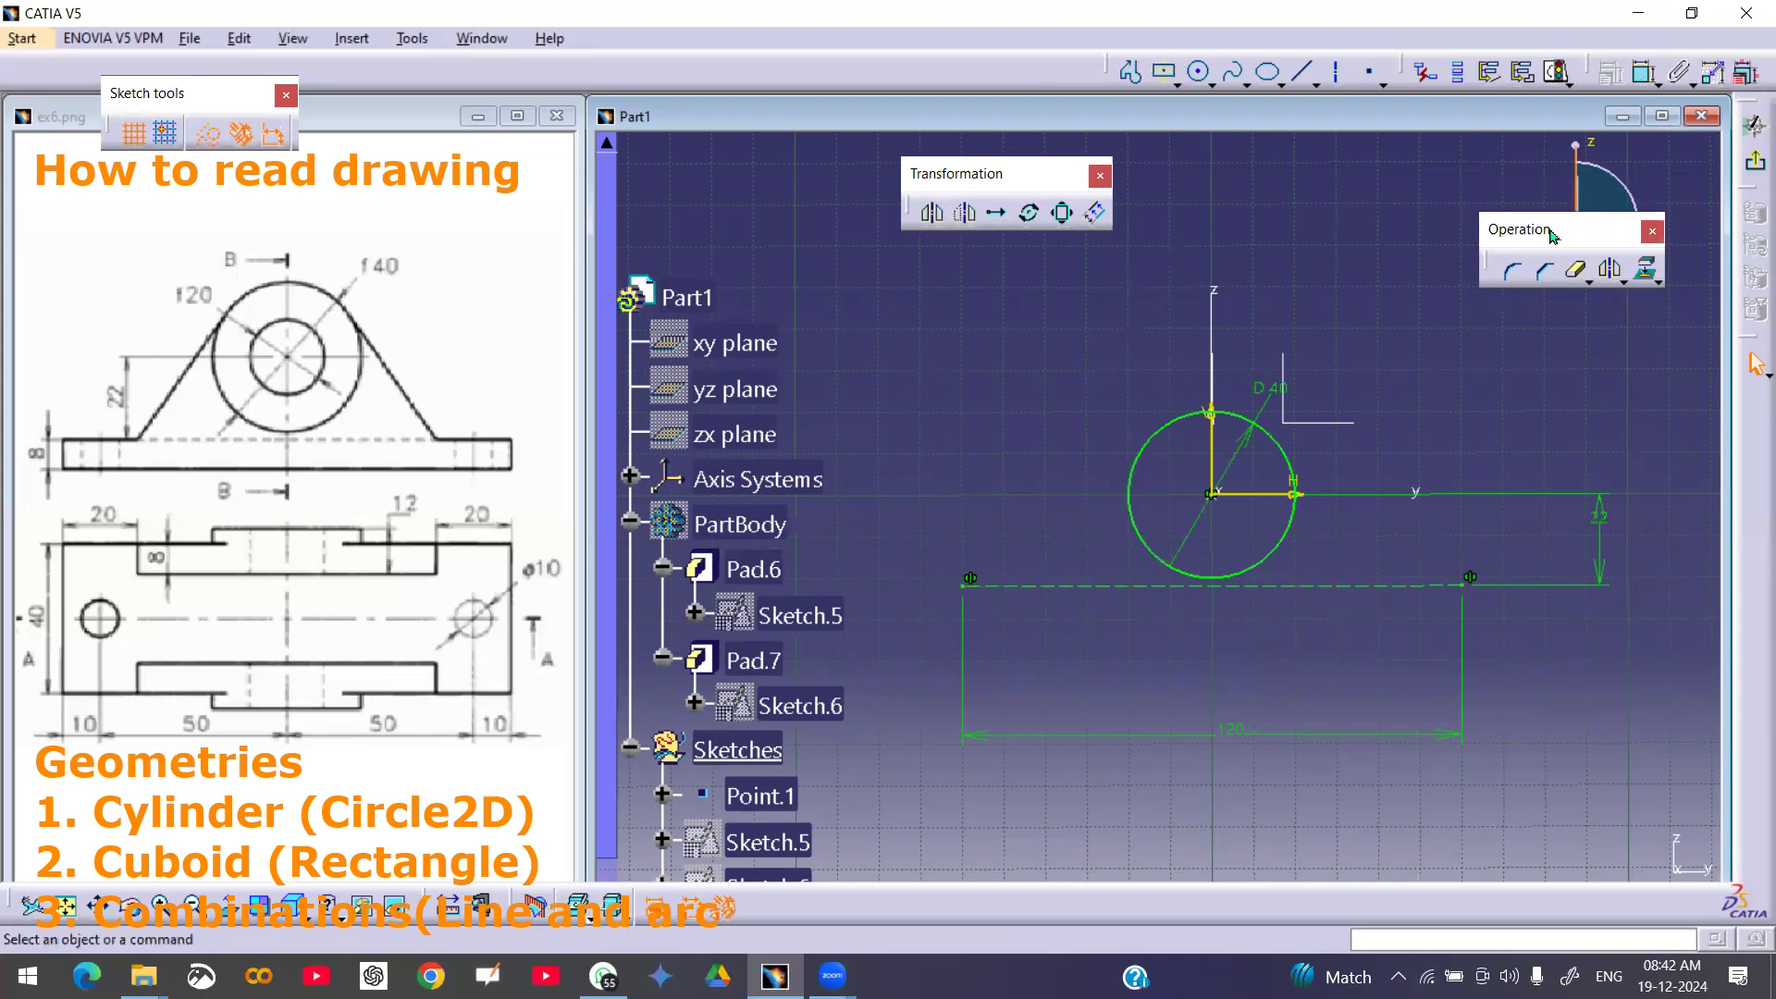
- Draw a standard line tangent to the circle, from the construction line about 17 mm inside its right end to the vertical axis
click(1303, 72)
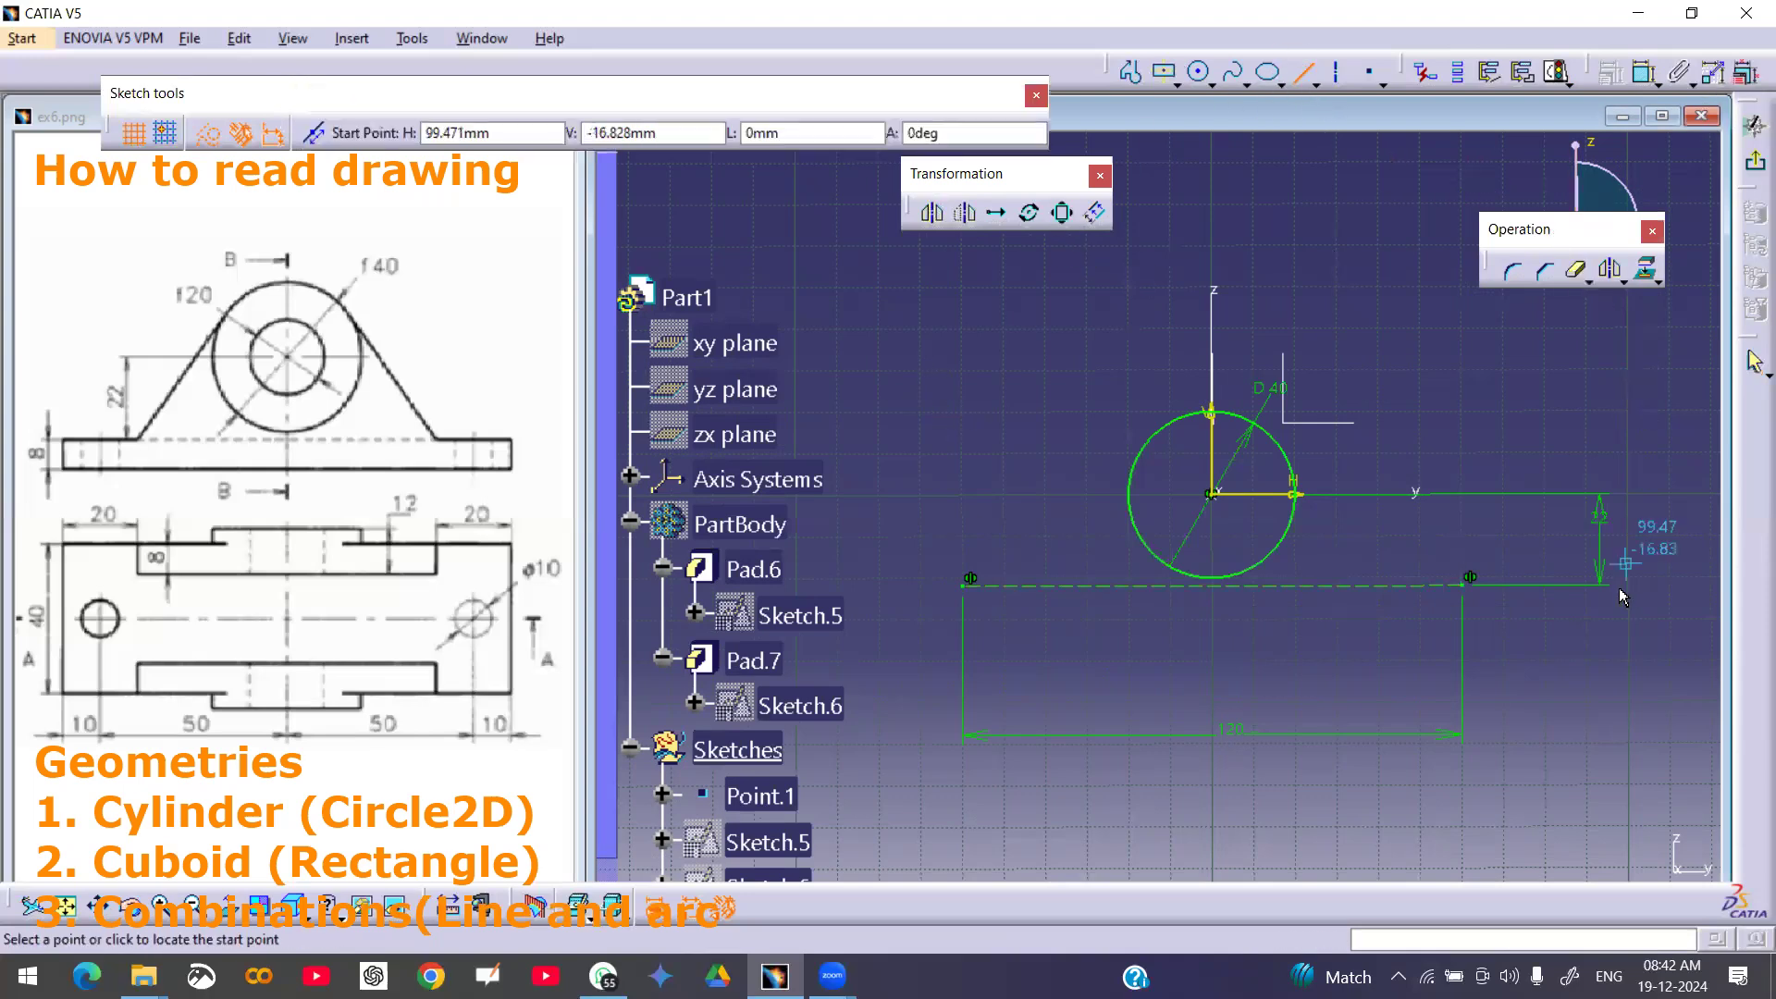
click(1391, 586)
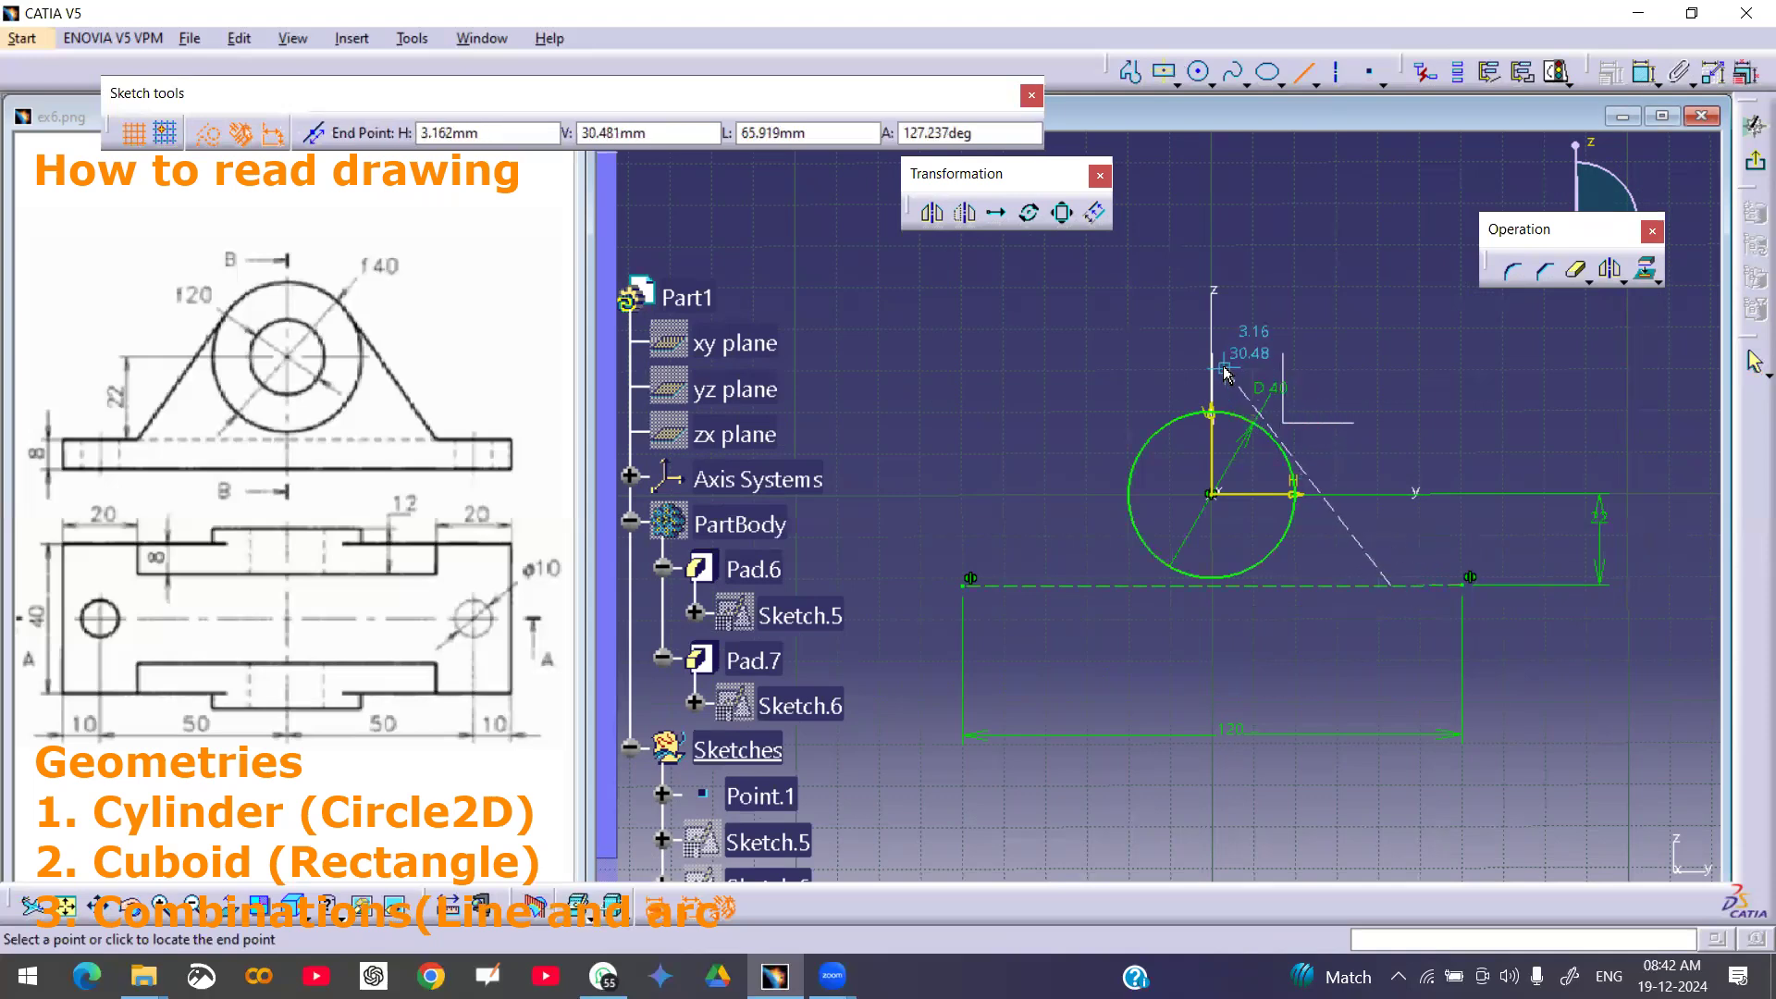
click(216, 136)
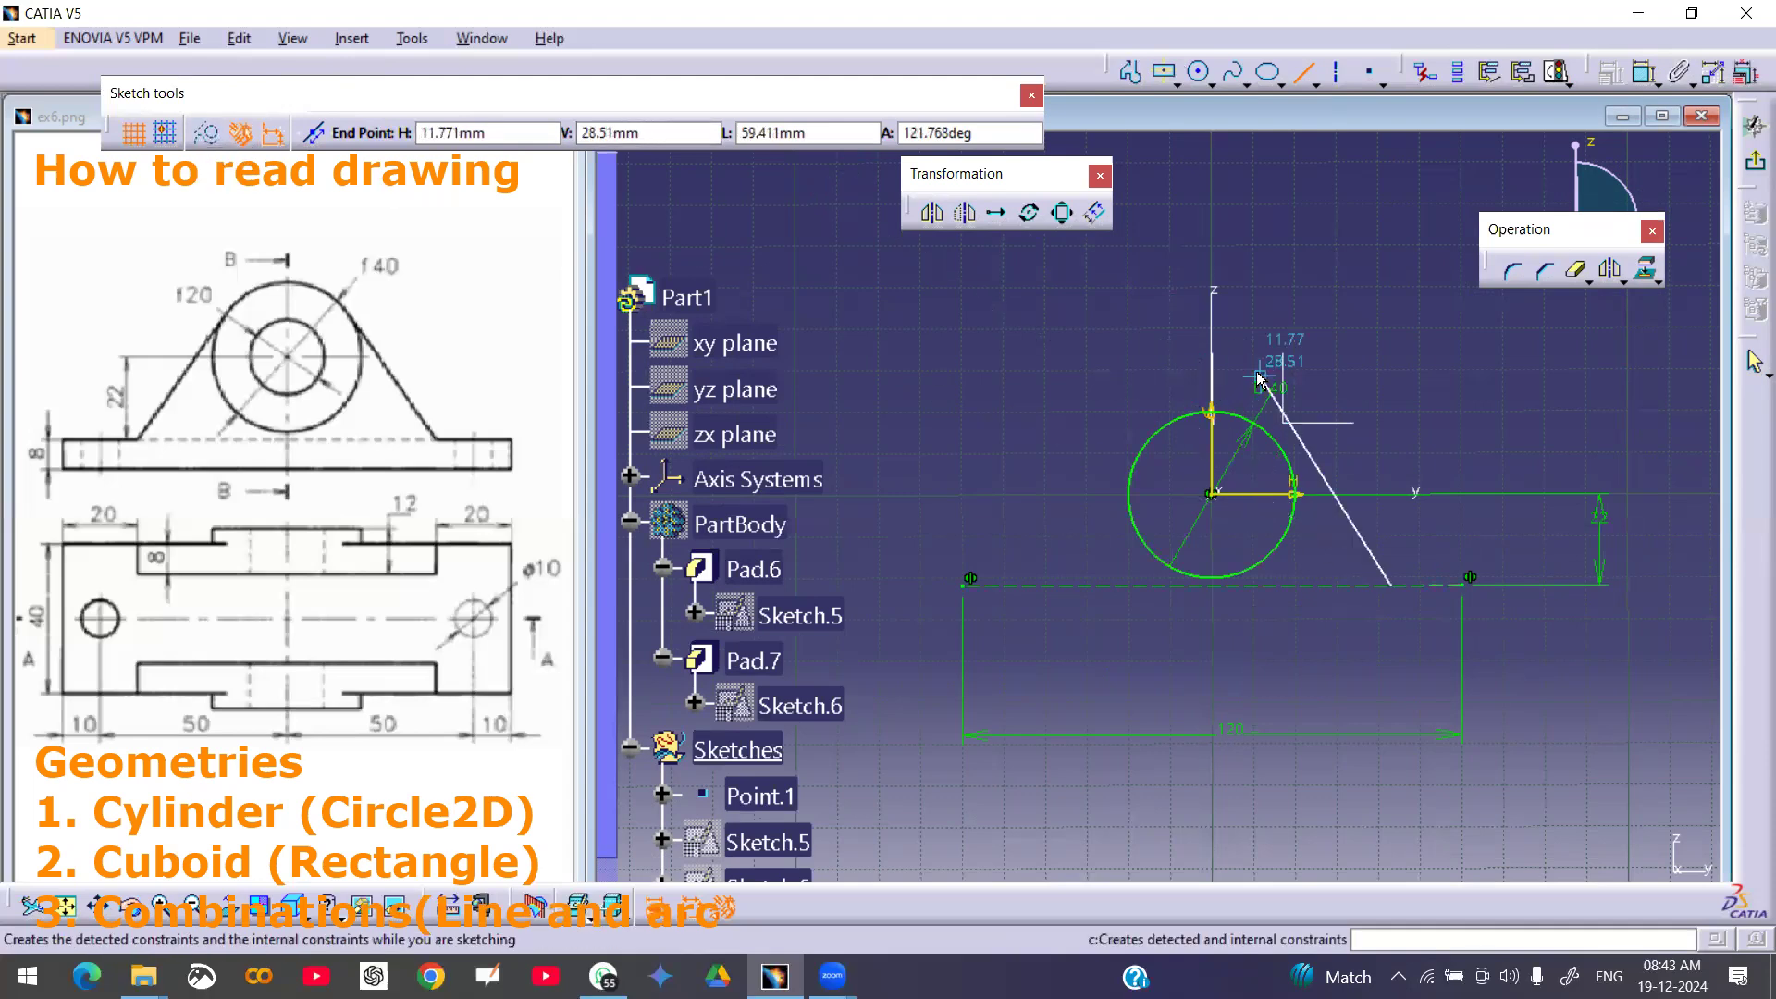
click(1211, 364)
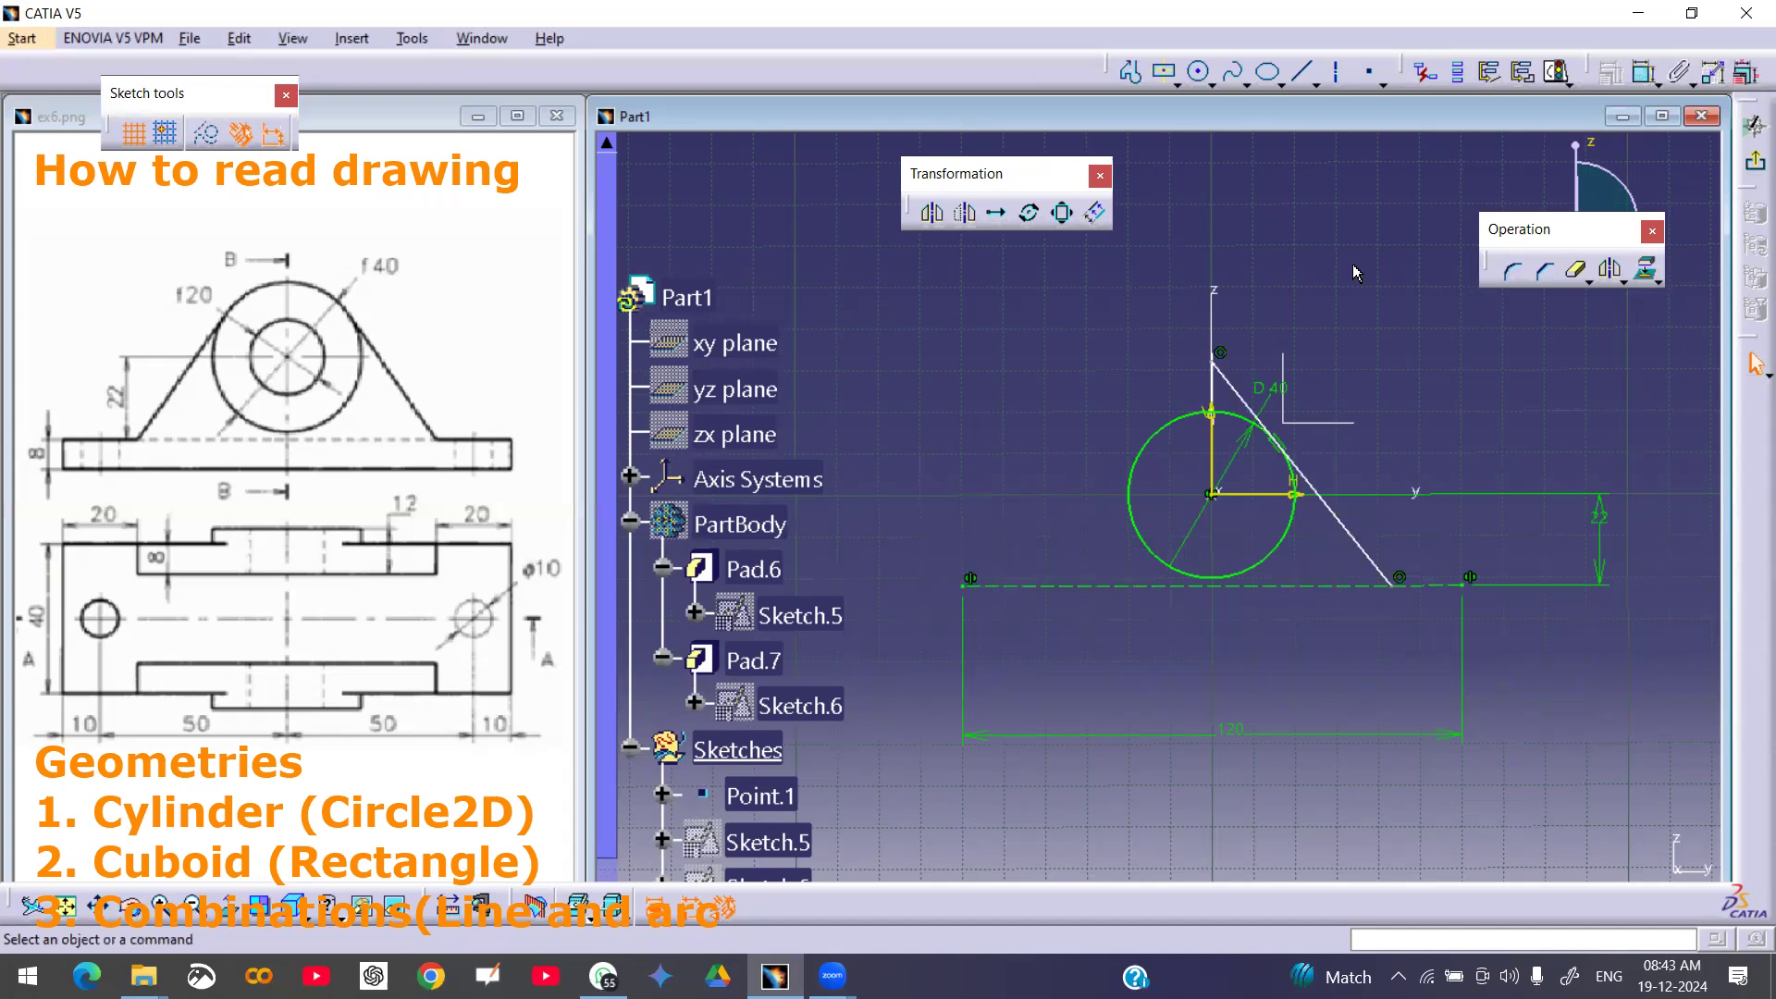
- Dimension the distance from the tangent line's foot to the construction line's right end and set it to 20 mm
click(1645, 73)
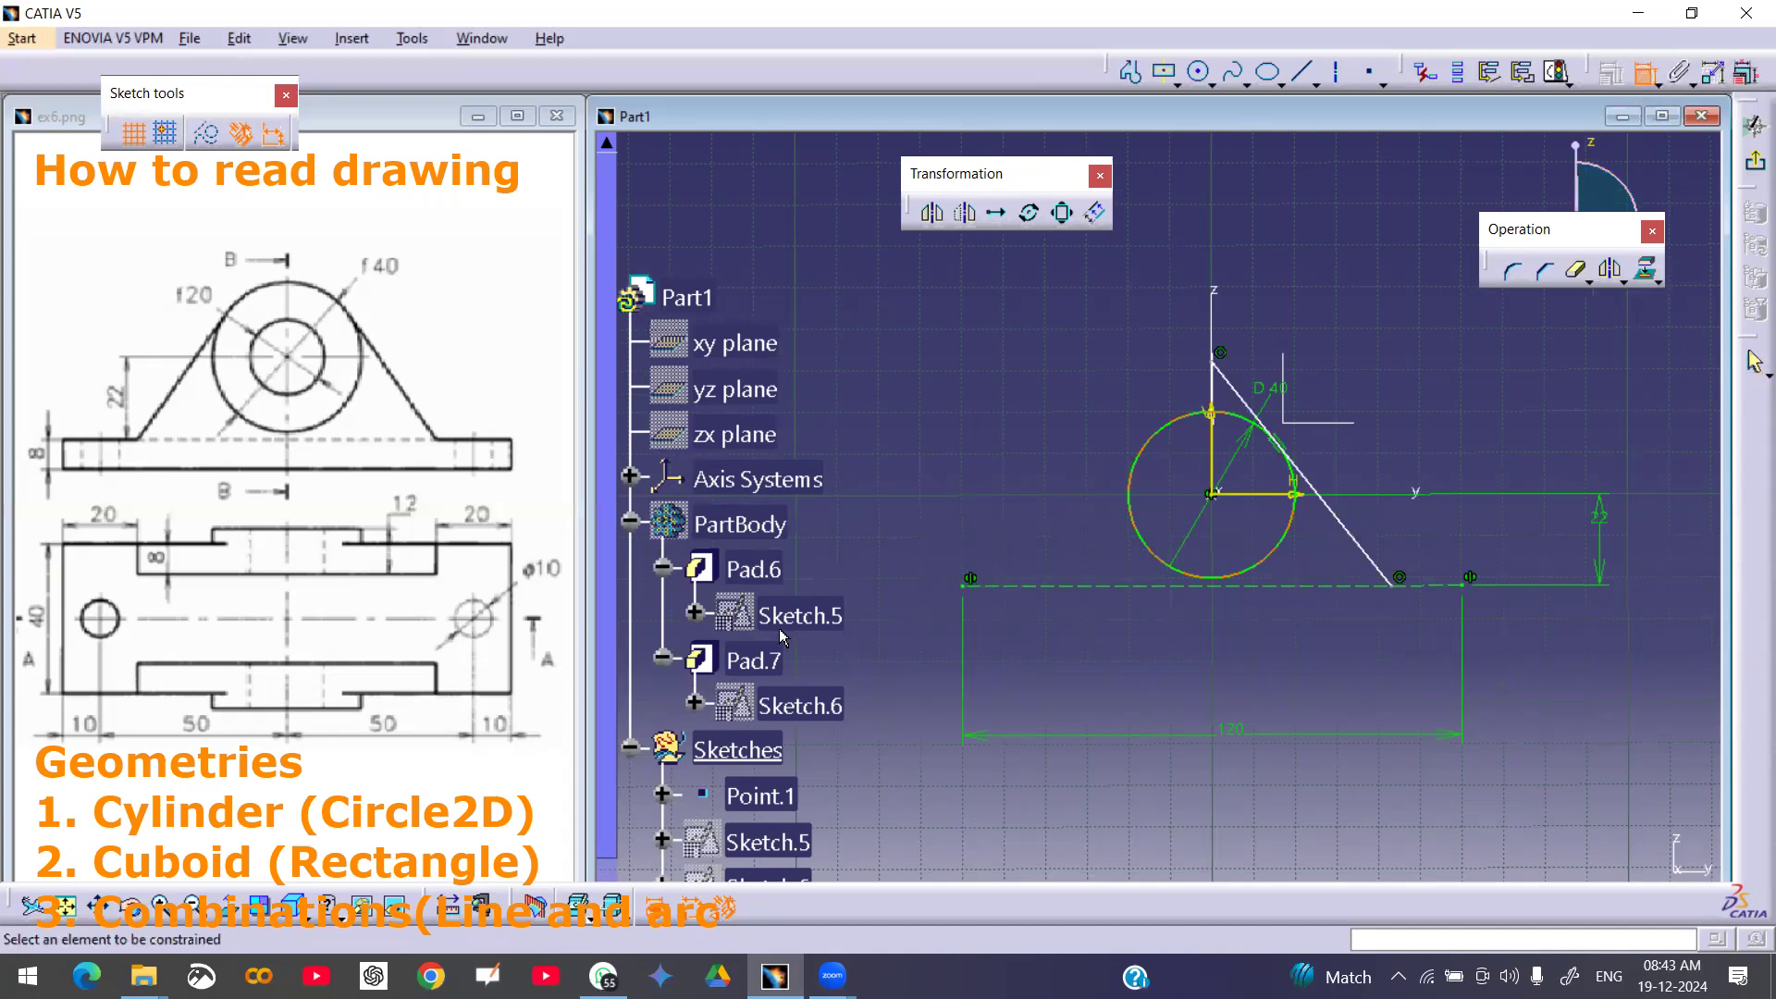
click(1387, 588)
click(1465, 587)
click(1436, 559)
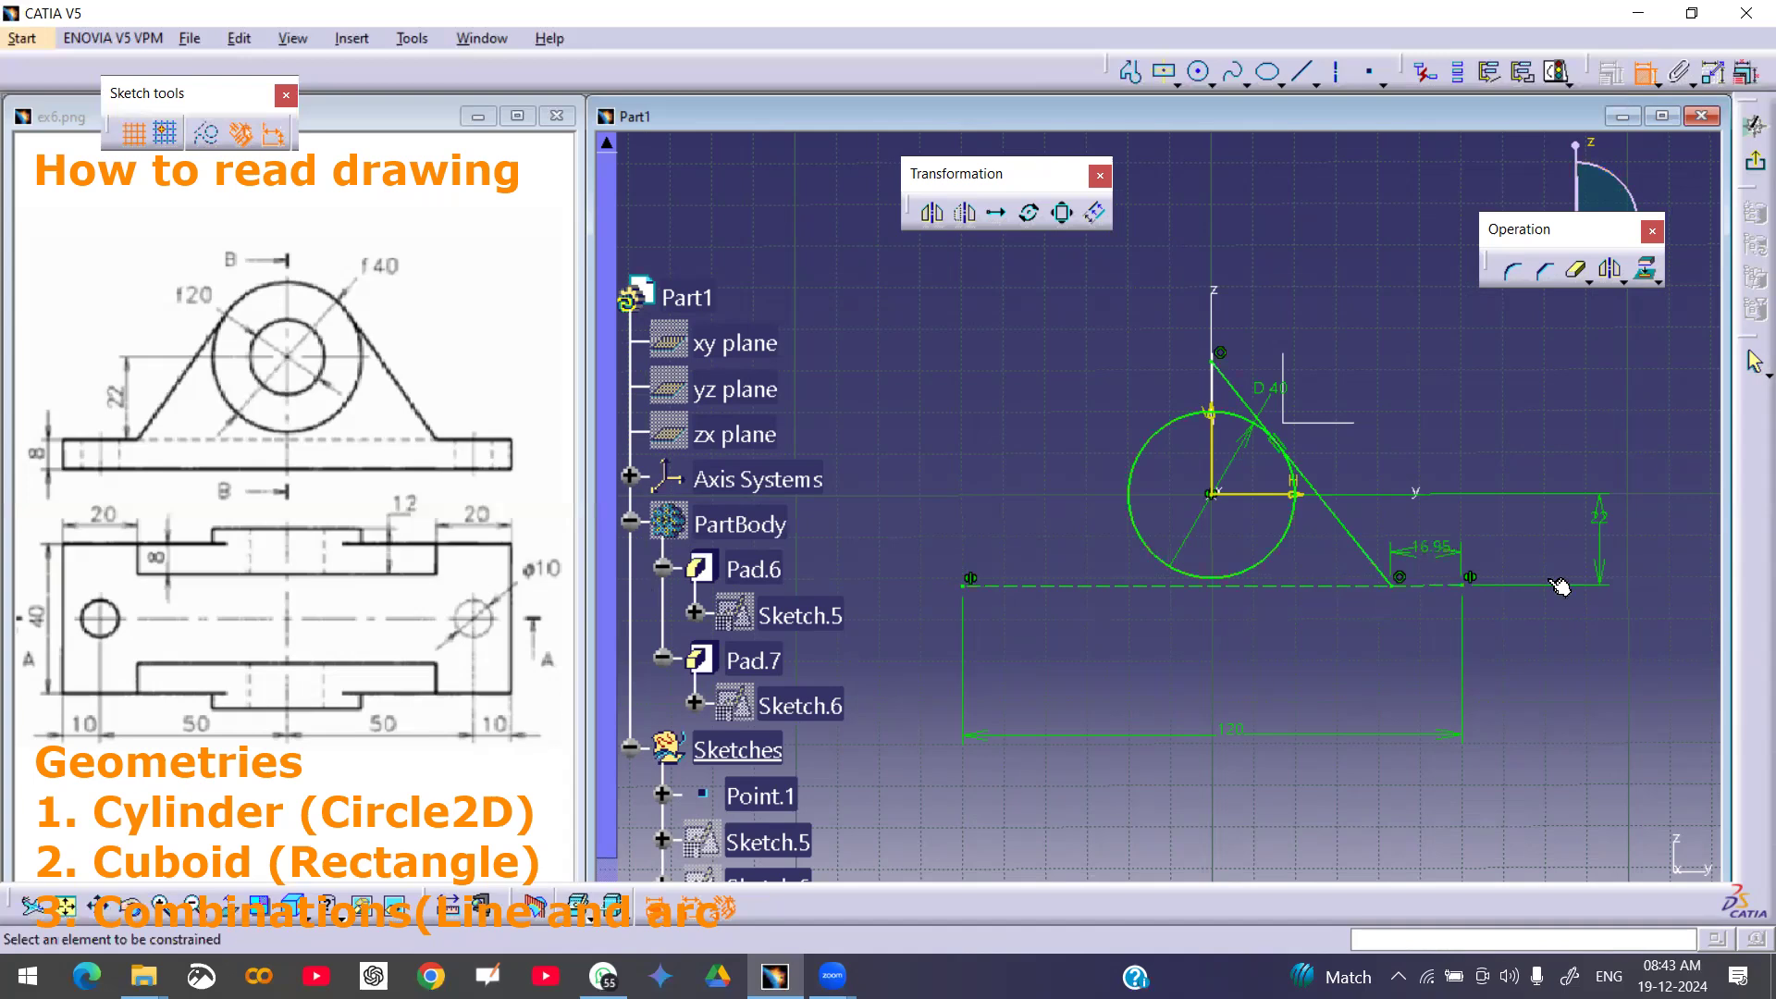
double_click(1440, 552)
text(20)
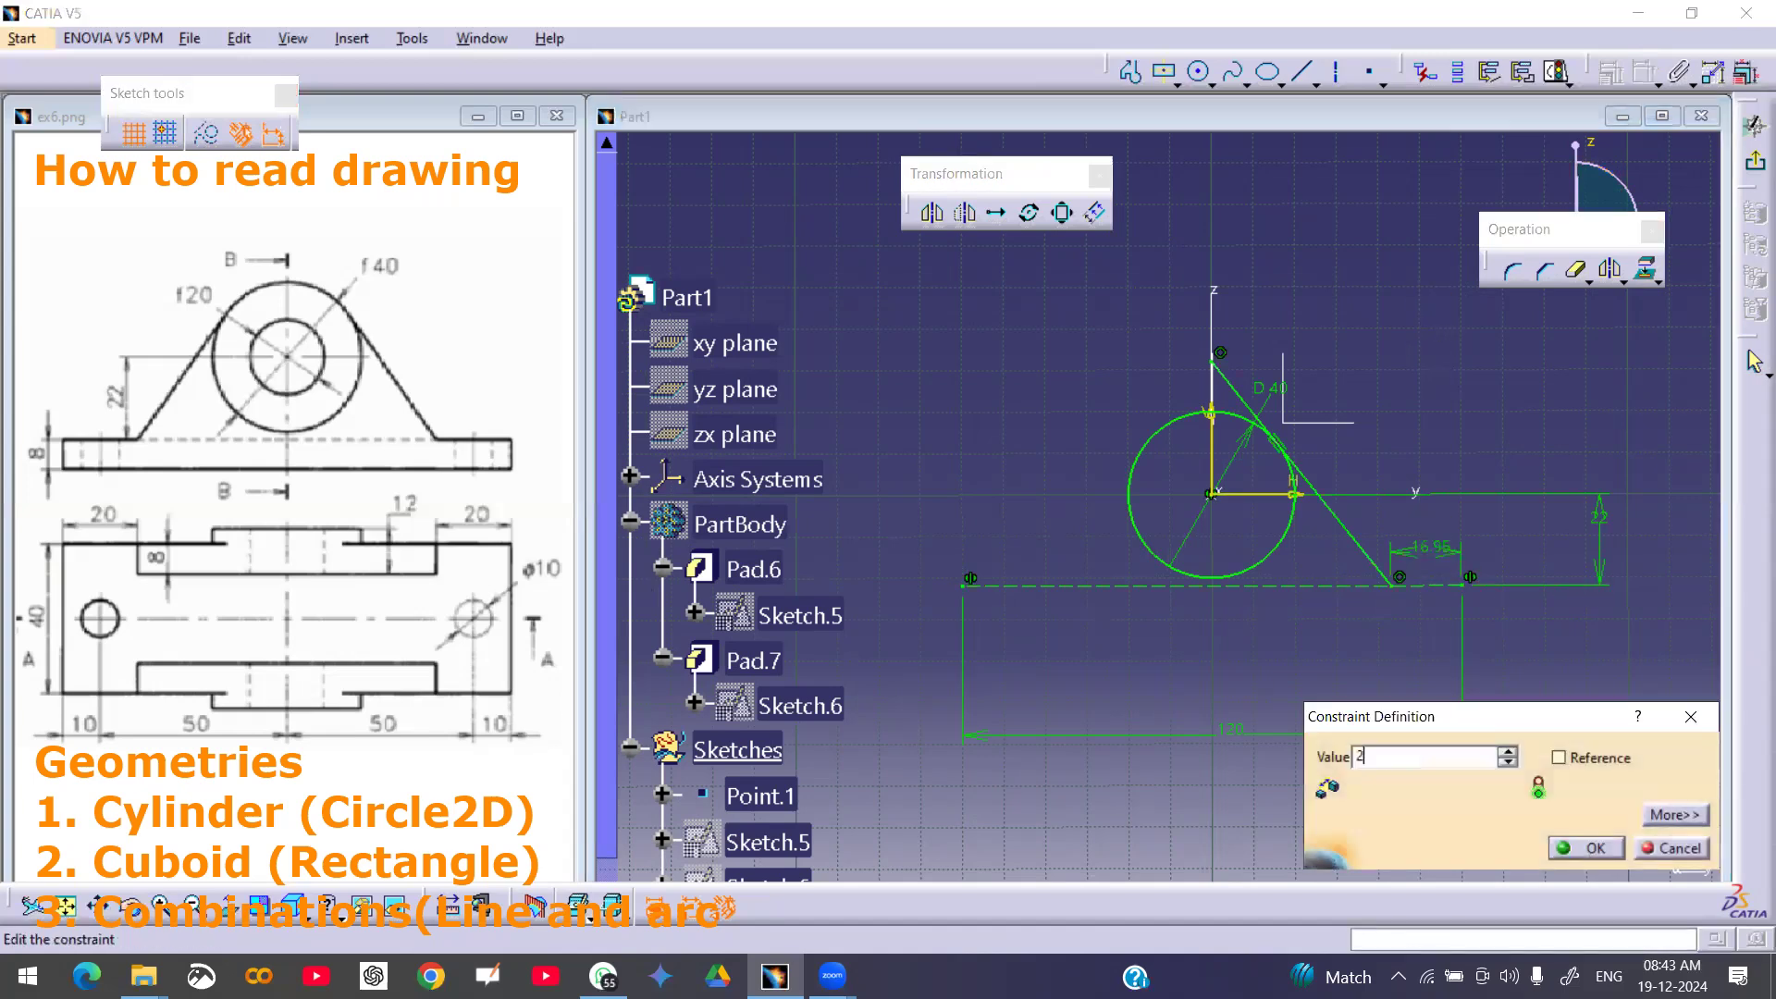
key(Return)
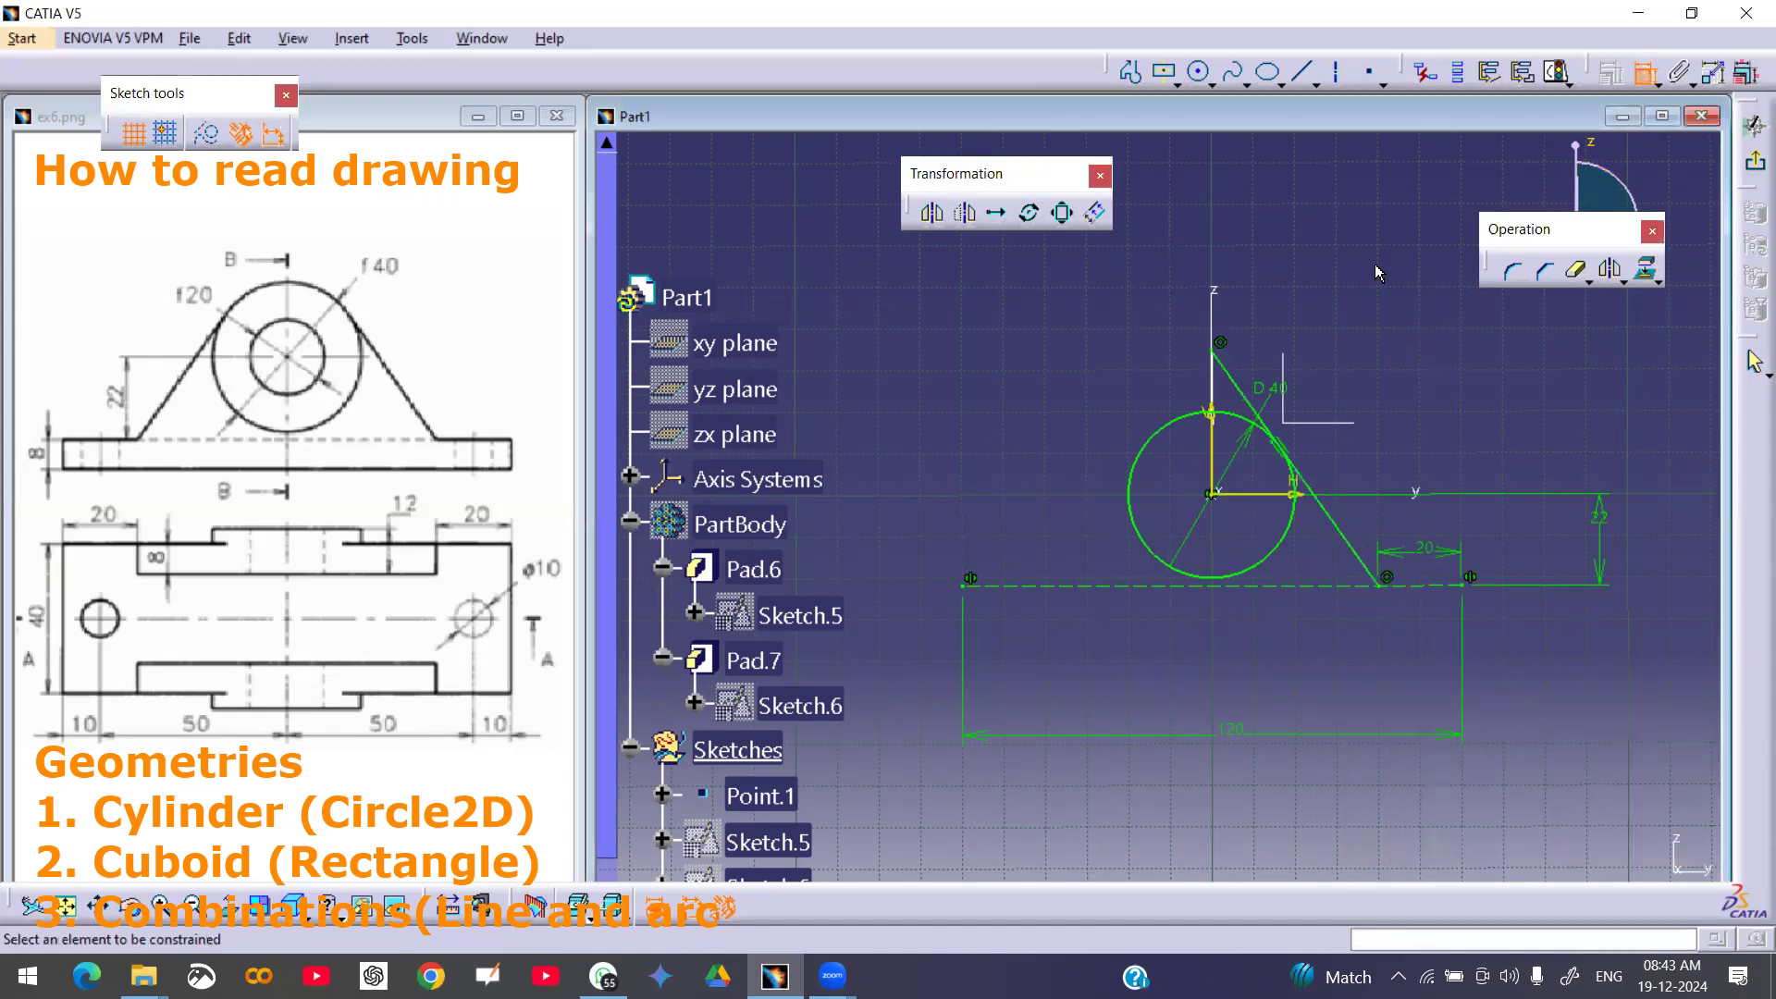
- Quick-trim the part of the tangent line above its contact point with the circle, and check the solving status
click(1576, 269)
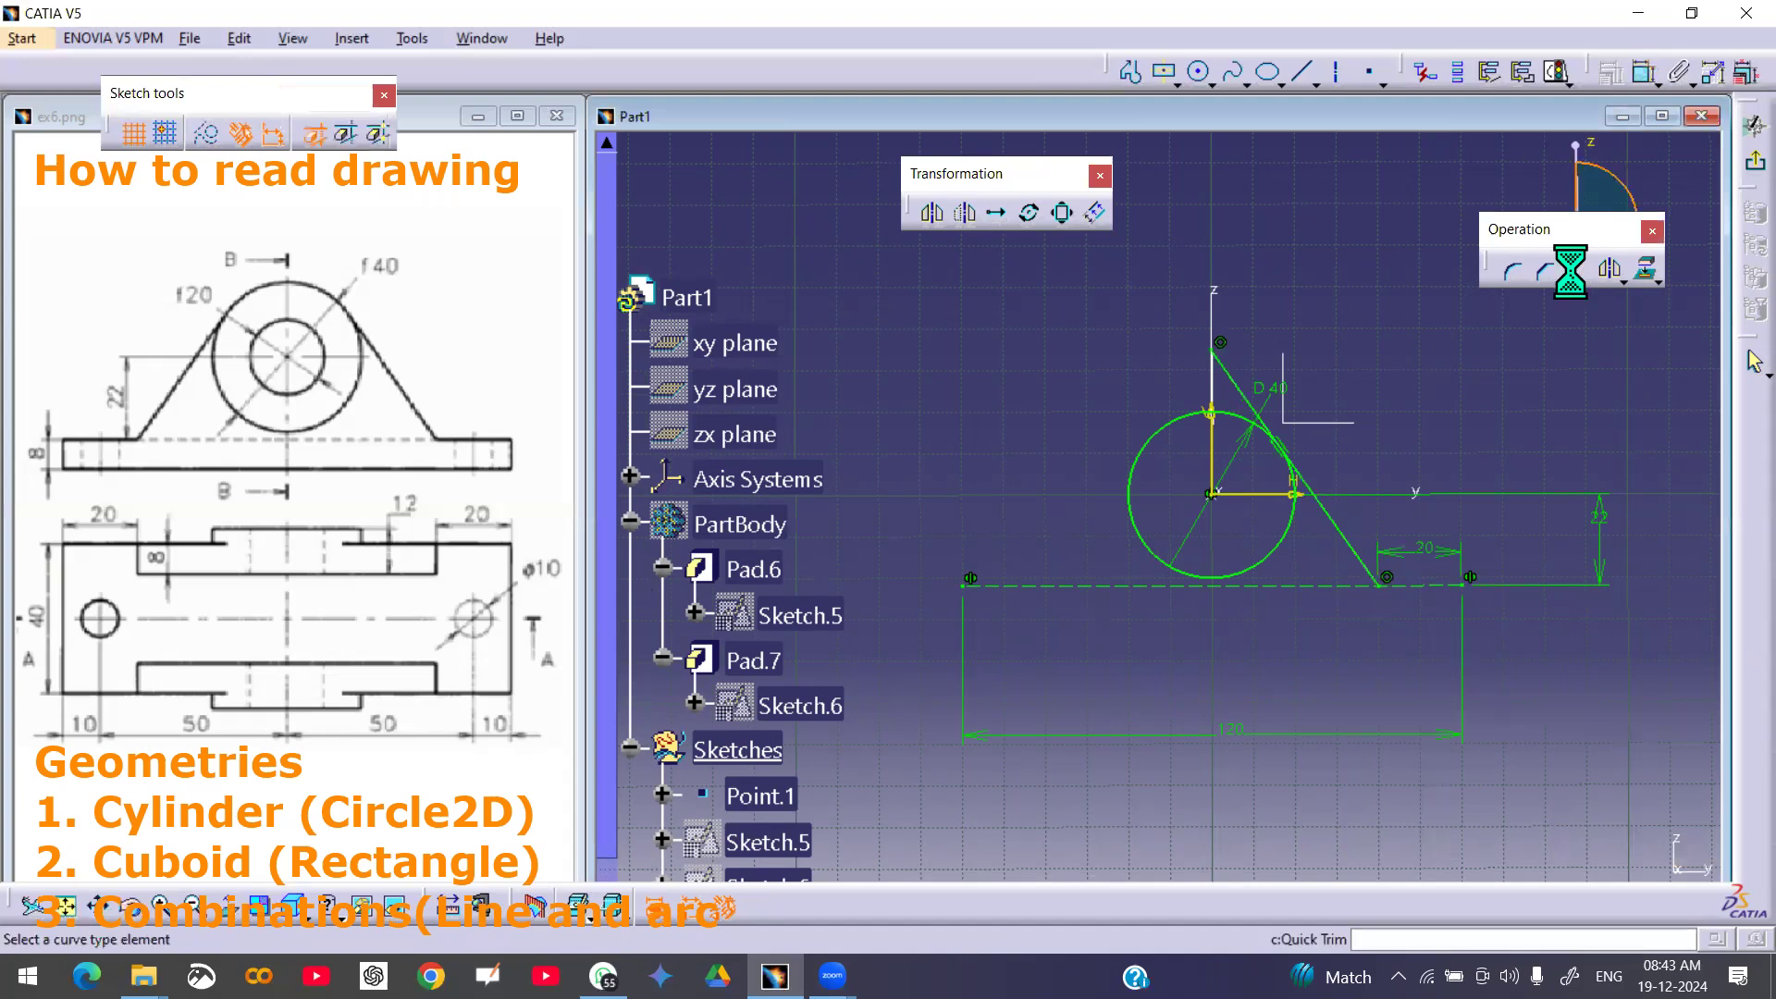
click(1244, 393)
middle_drag(1363, 421, 1400, 306)
middle_drag(1422, 451, 1308, 470)
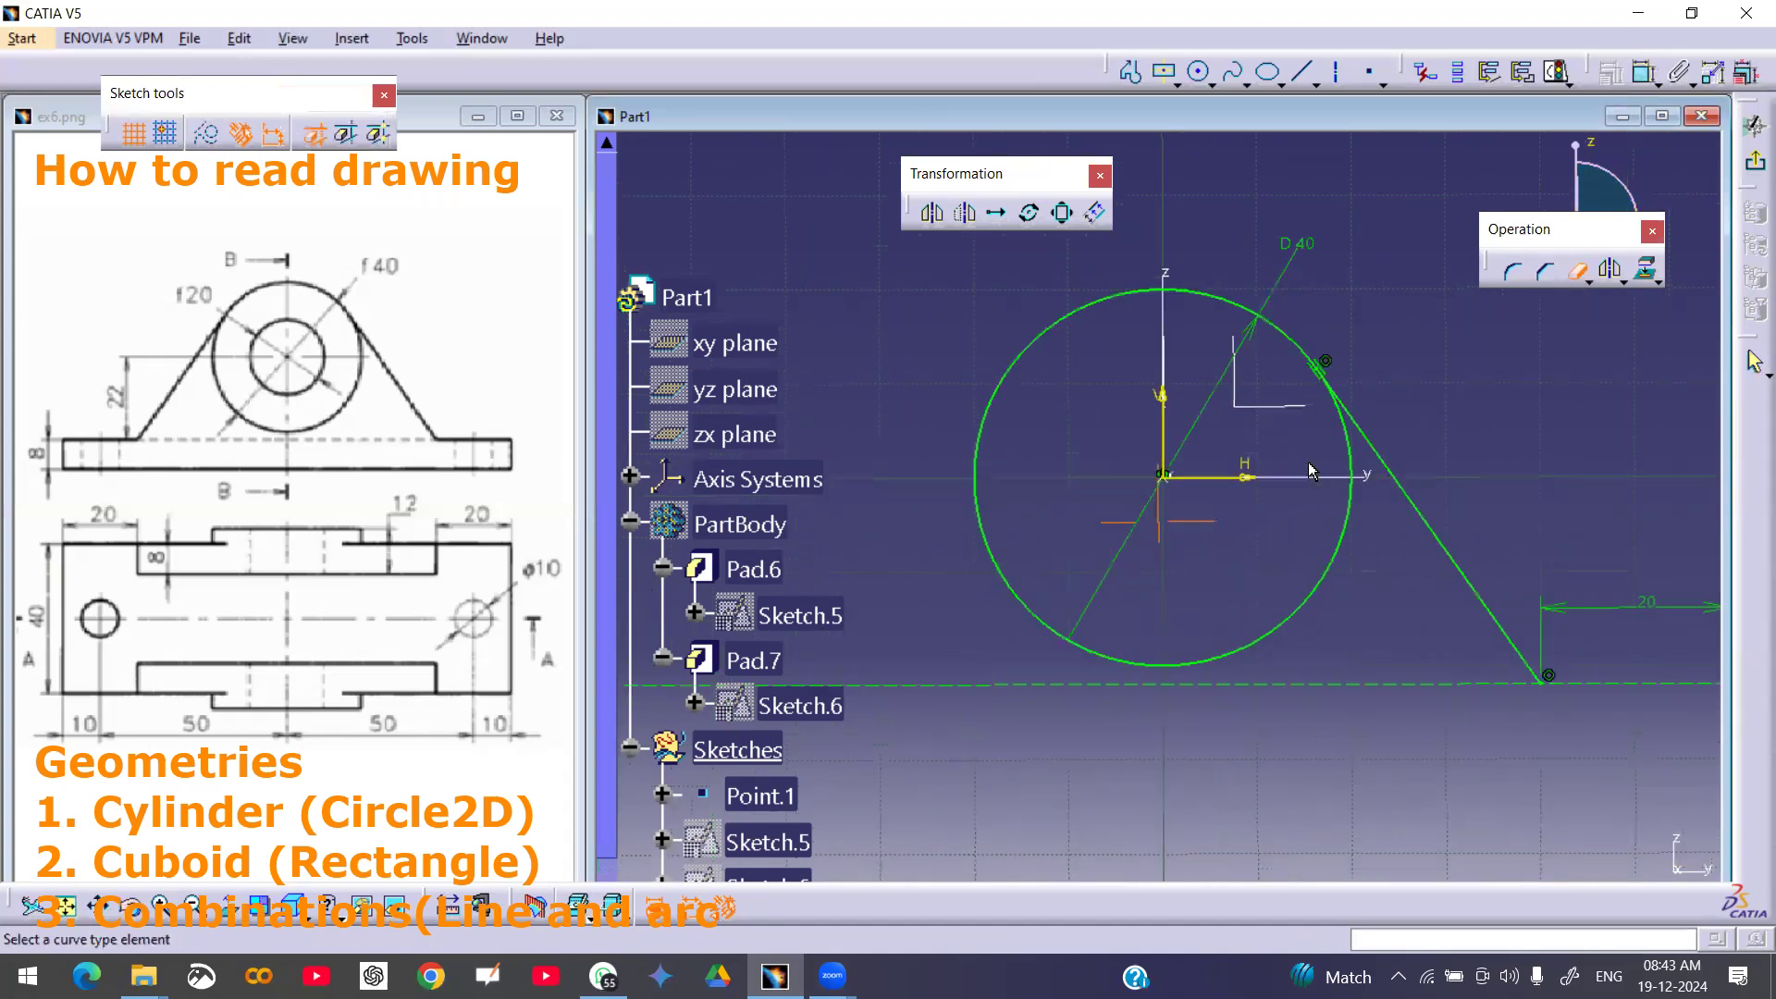
click(1578, 271)
click(1559, 71)
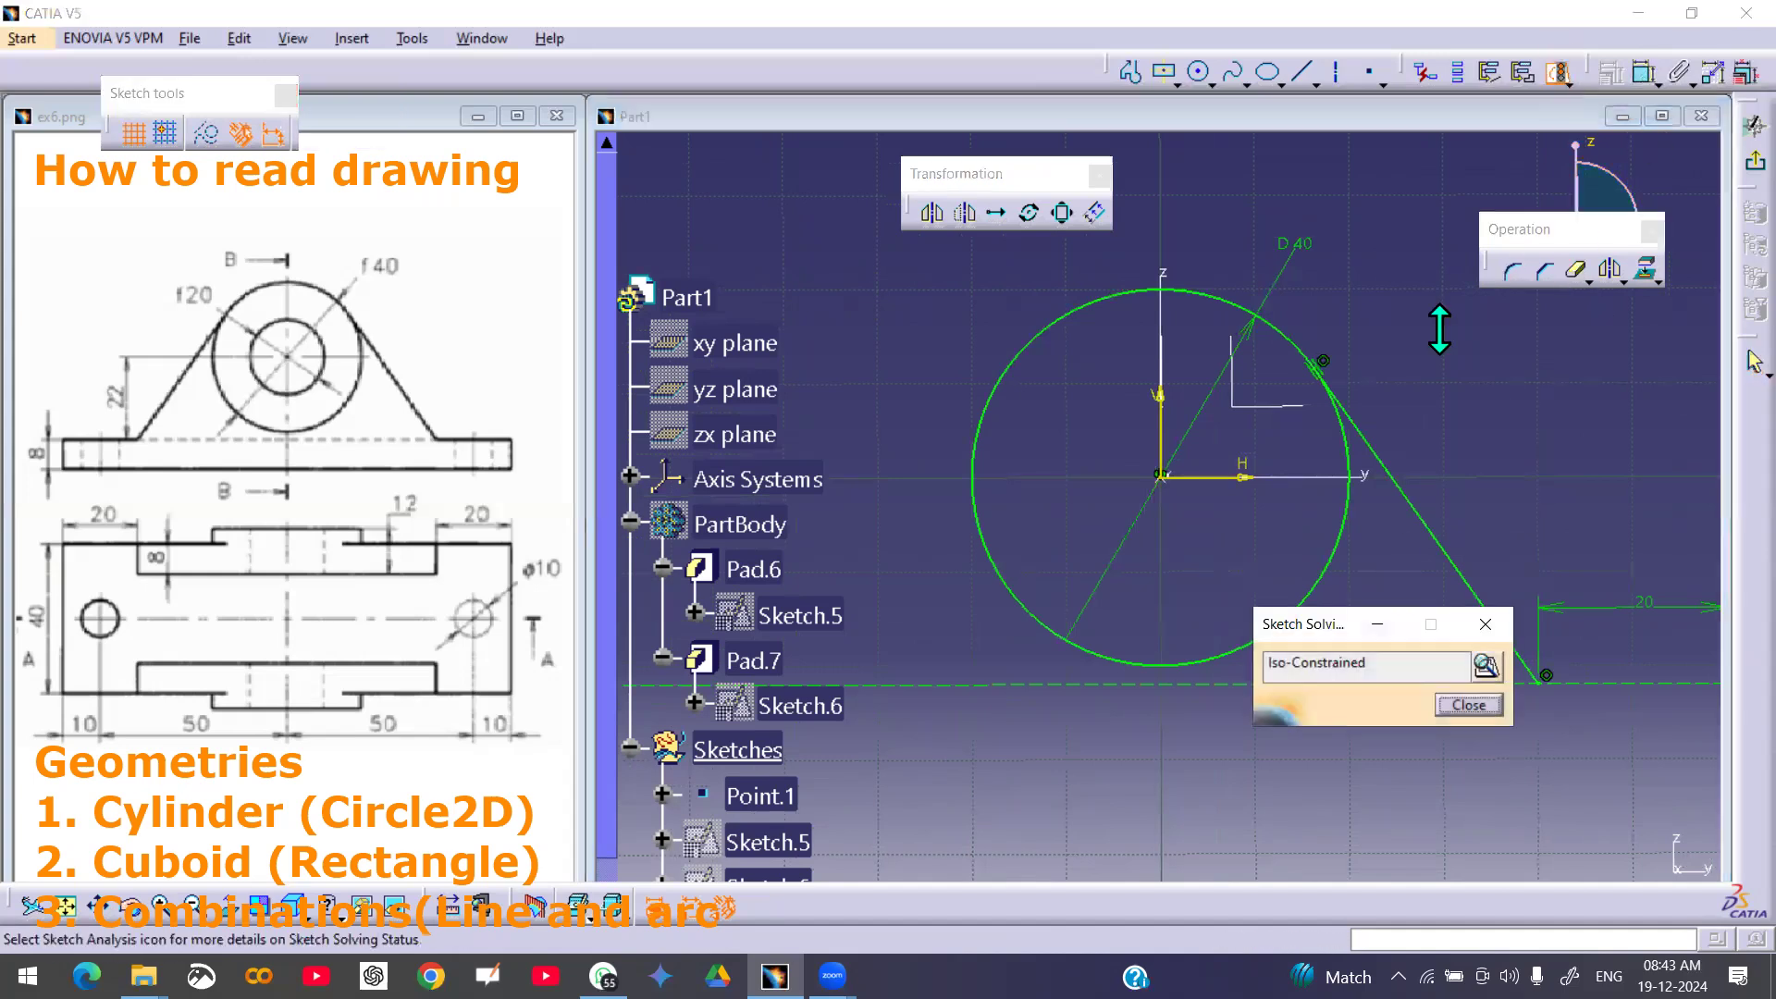
click(1469, 705)
- Mirror the trimmed tangent line about the vertical axis
middle_drag(1490, 418, 1362, 523)
click(1335, 529)
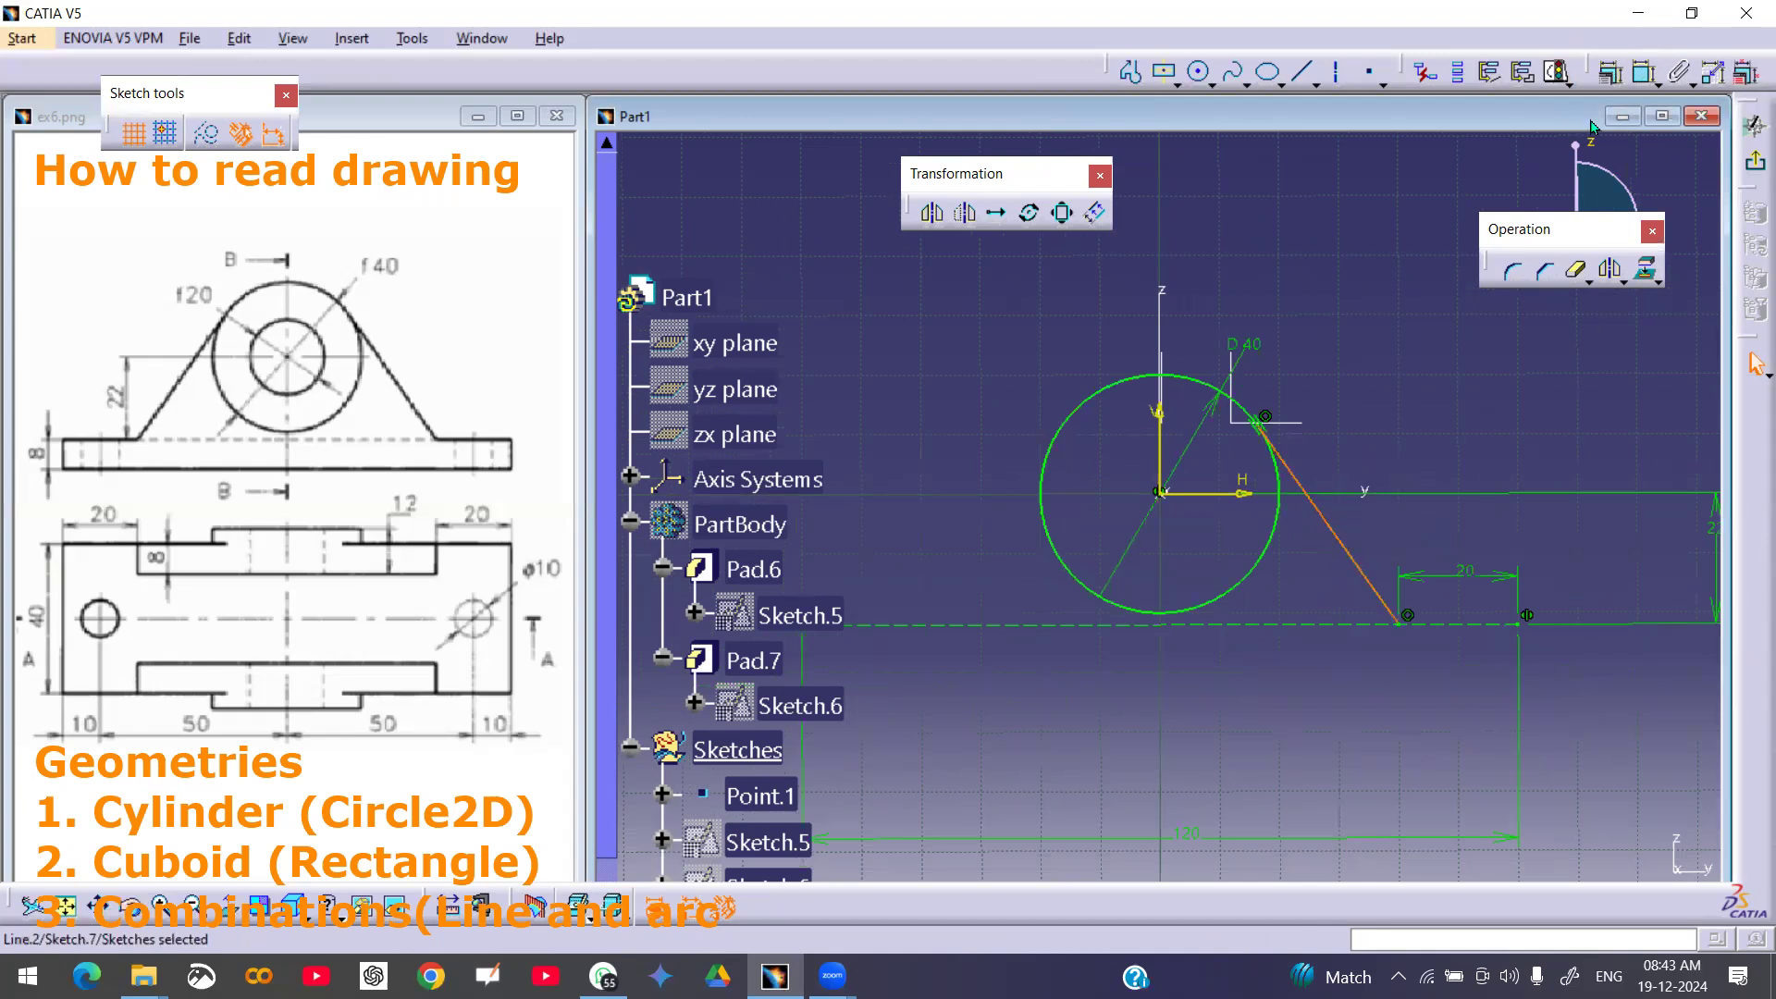
click(1612, 270)
click(1160, 463)
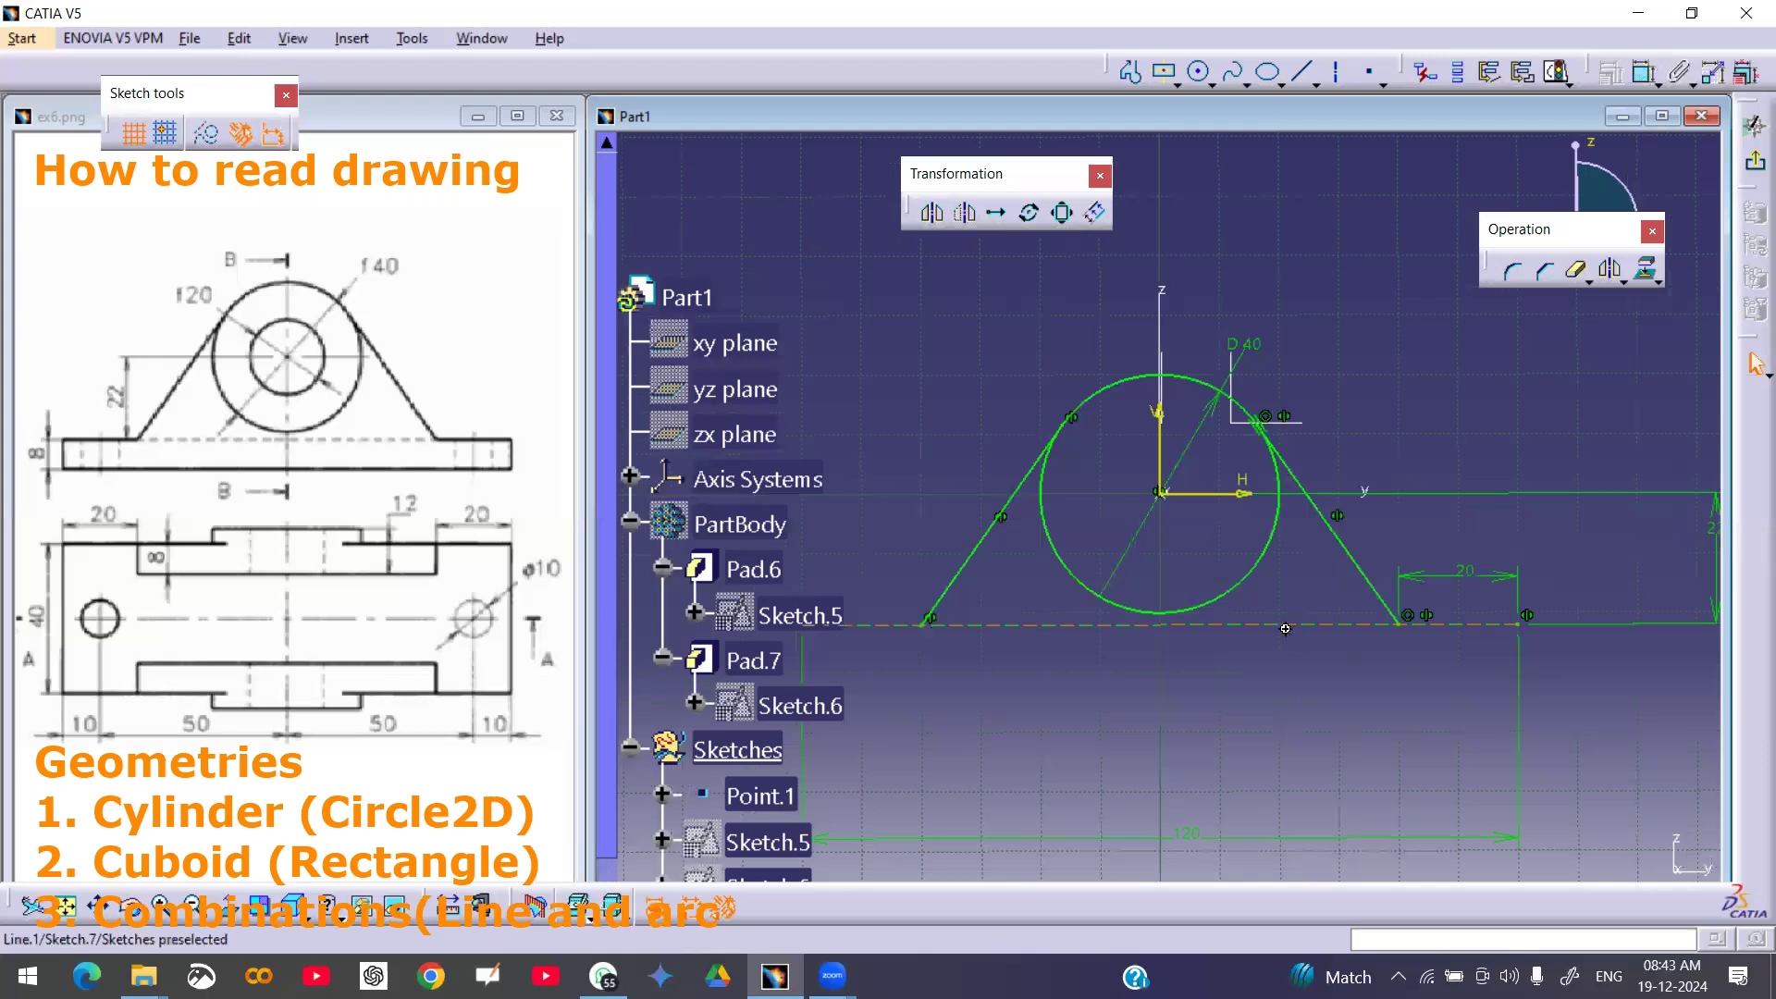
- Draw a line along the construction line joining the feet of the two tangent lines
ctrl+middle_drag(1285, 628, 1311, 673)
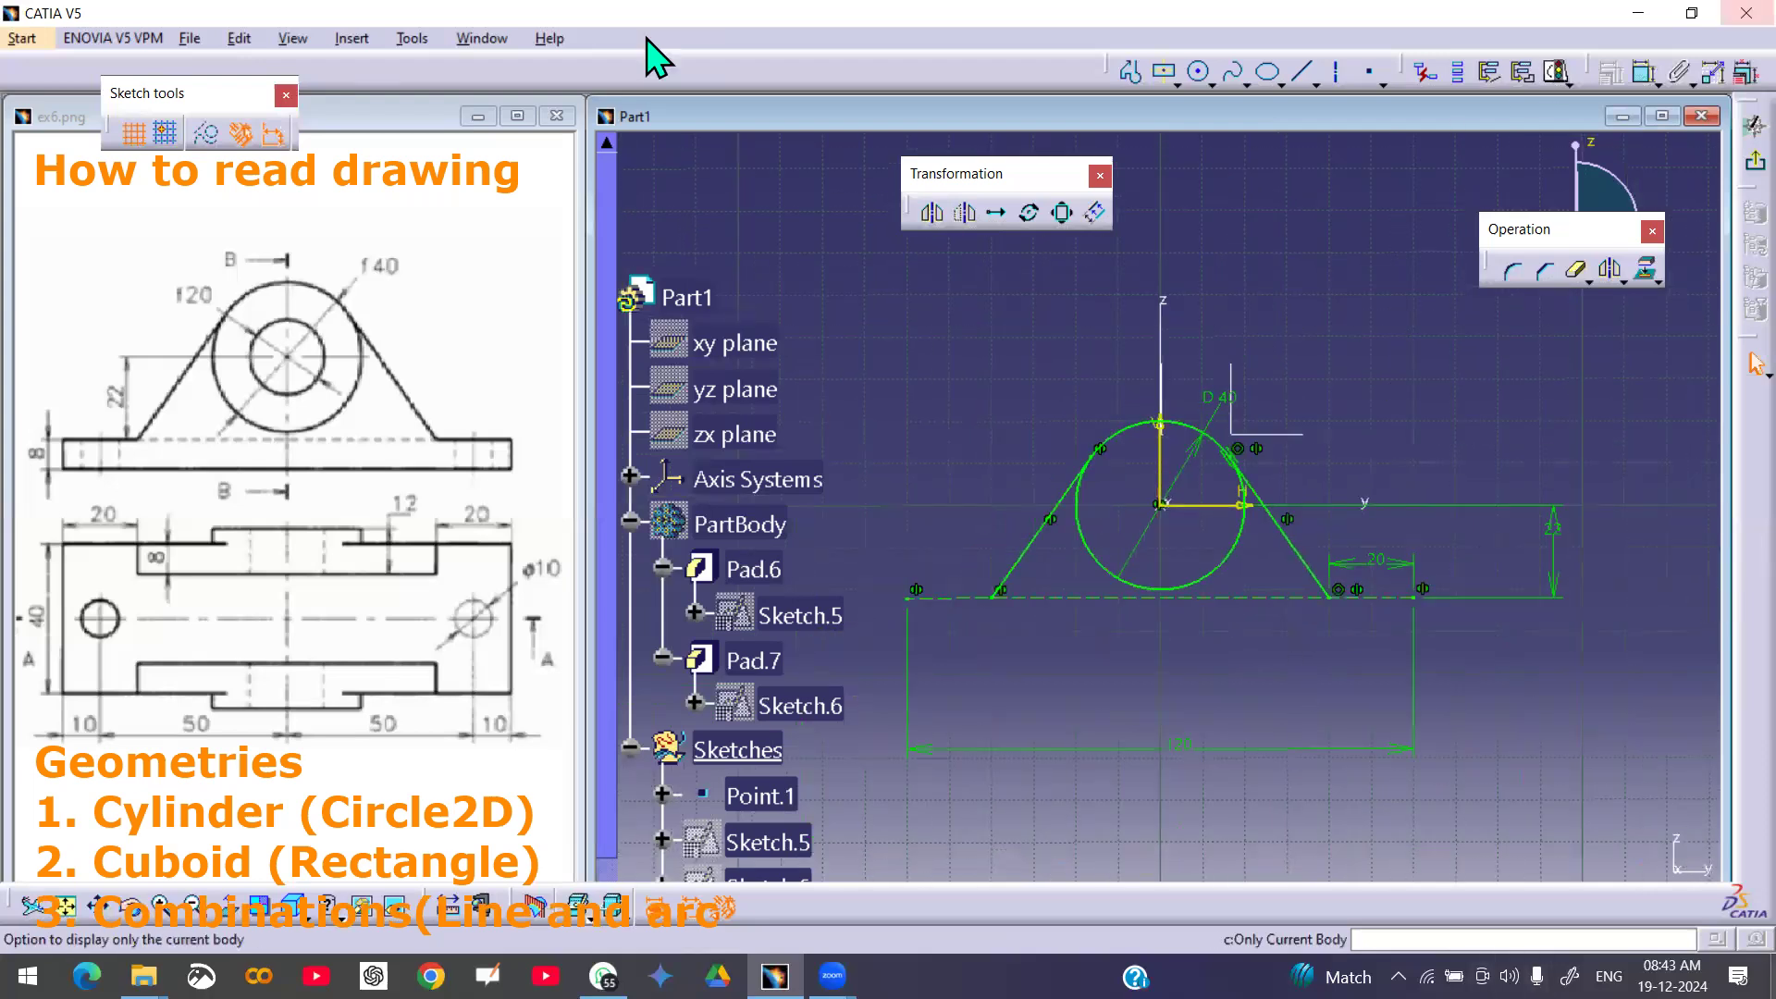
click(1303, 72)
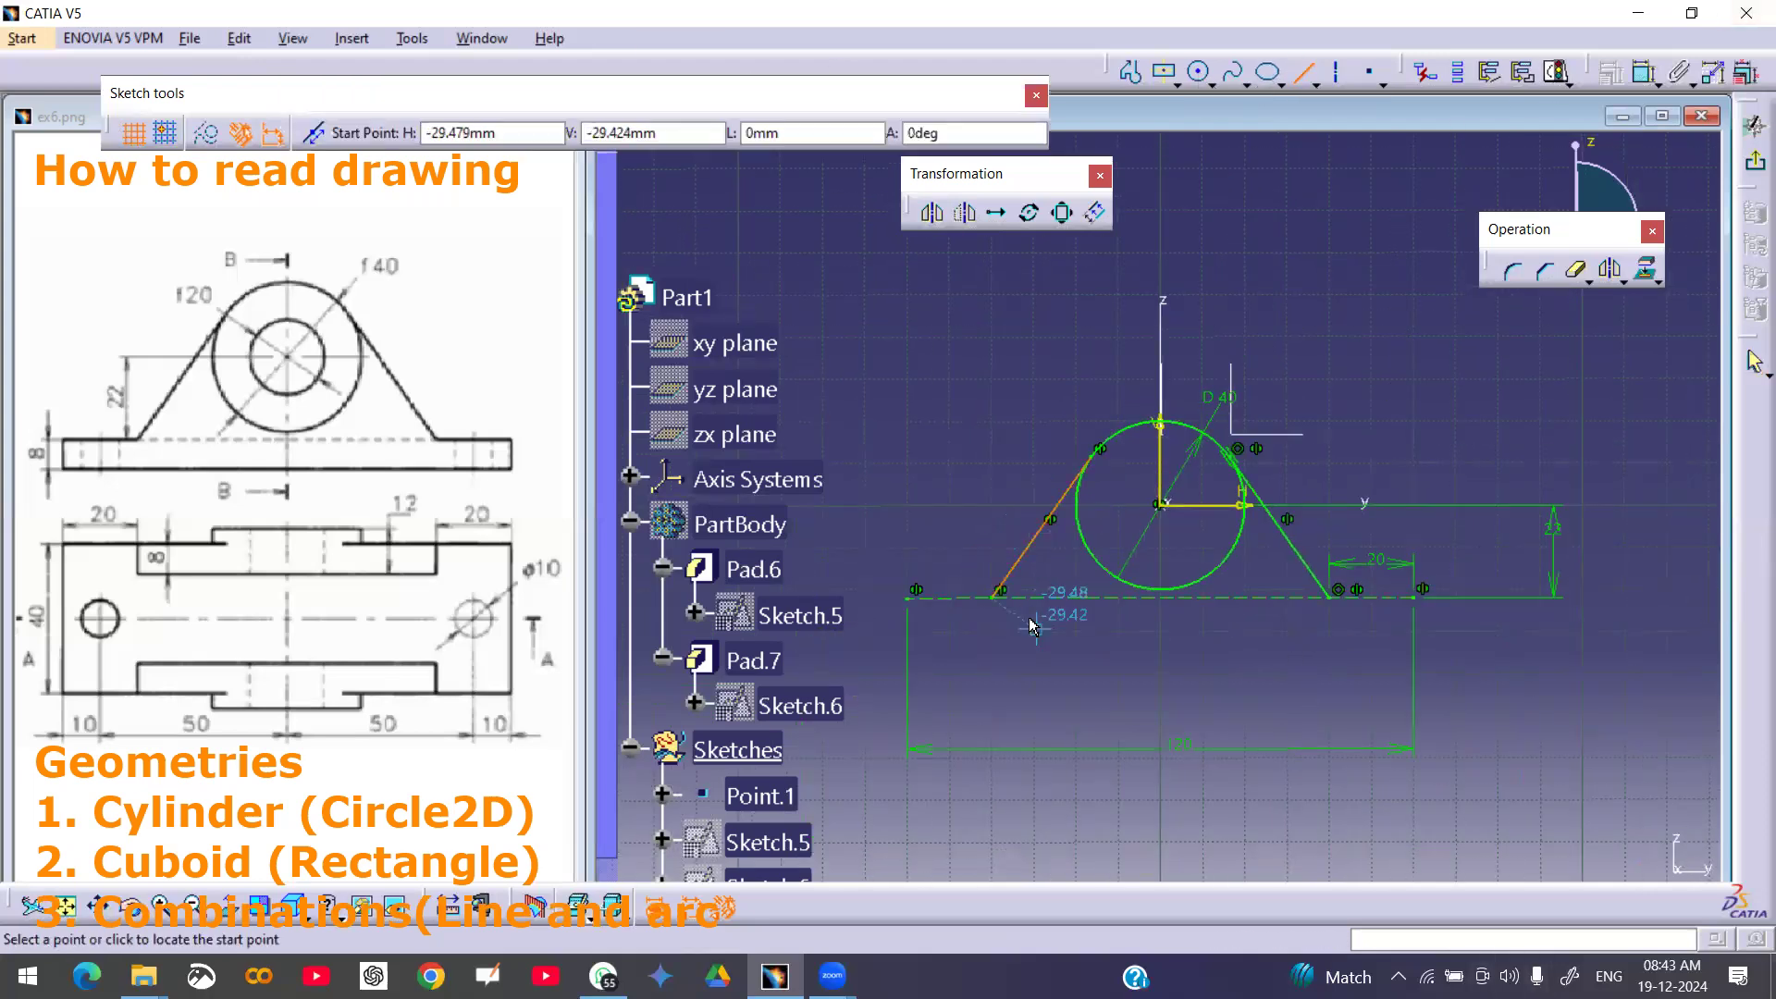
click(999, 600)
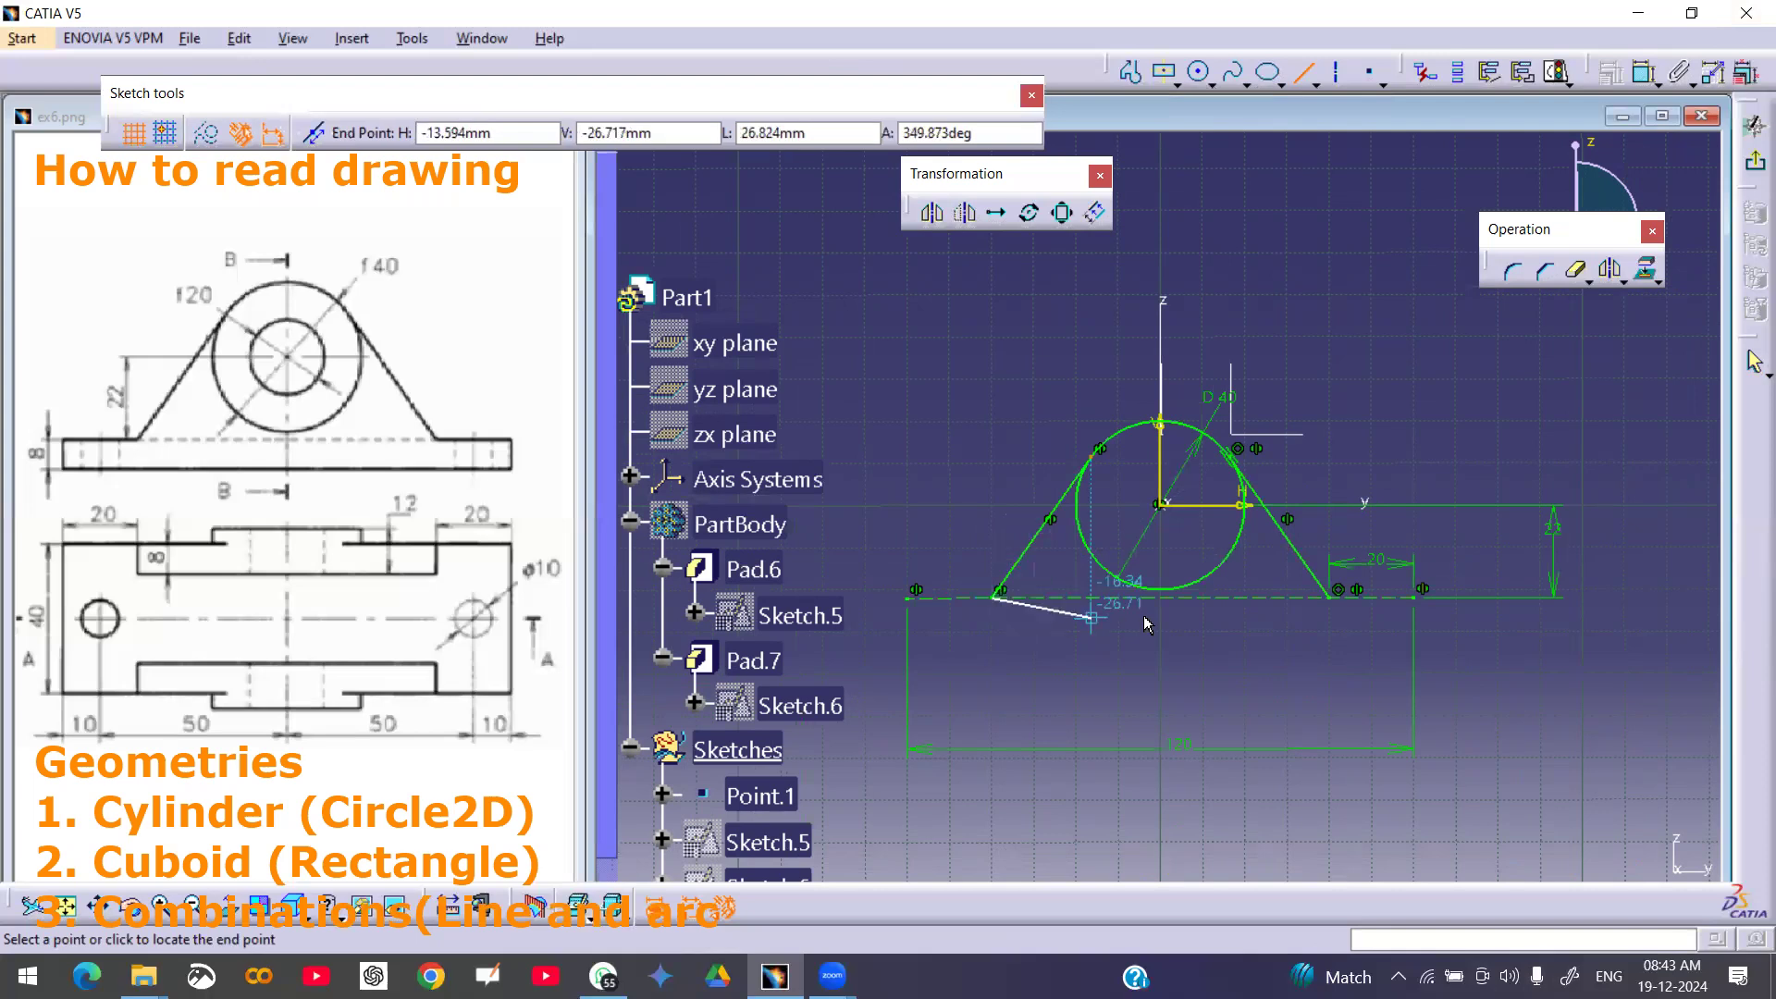
click(1330, 599)
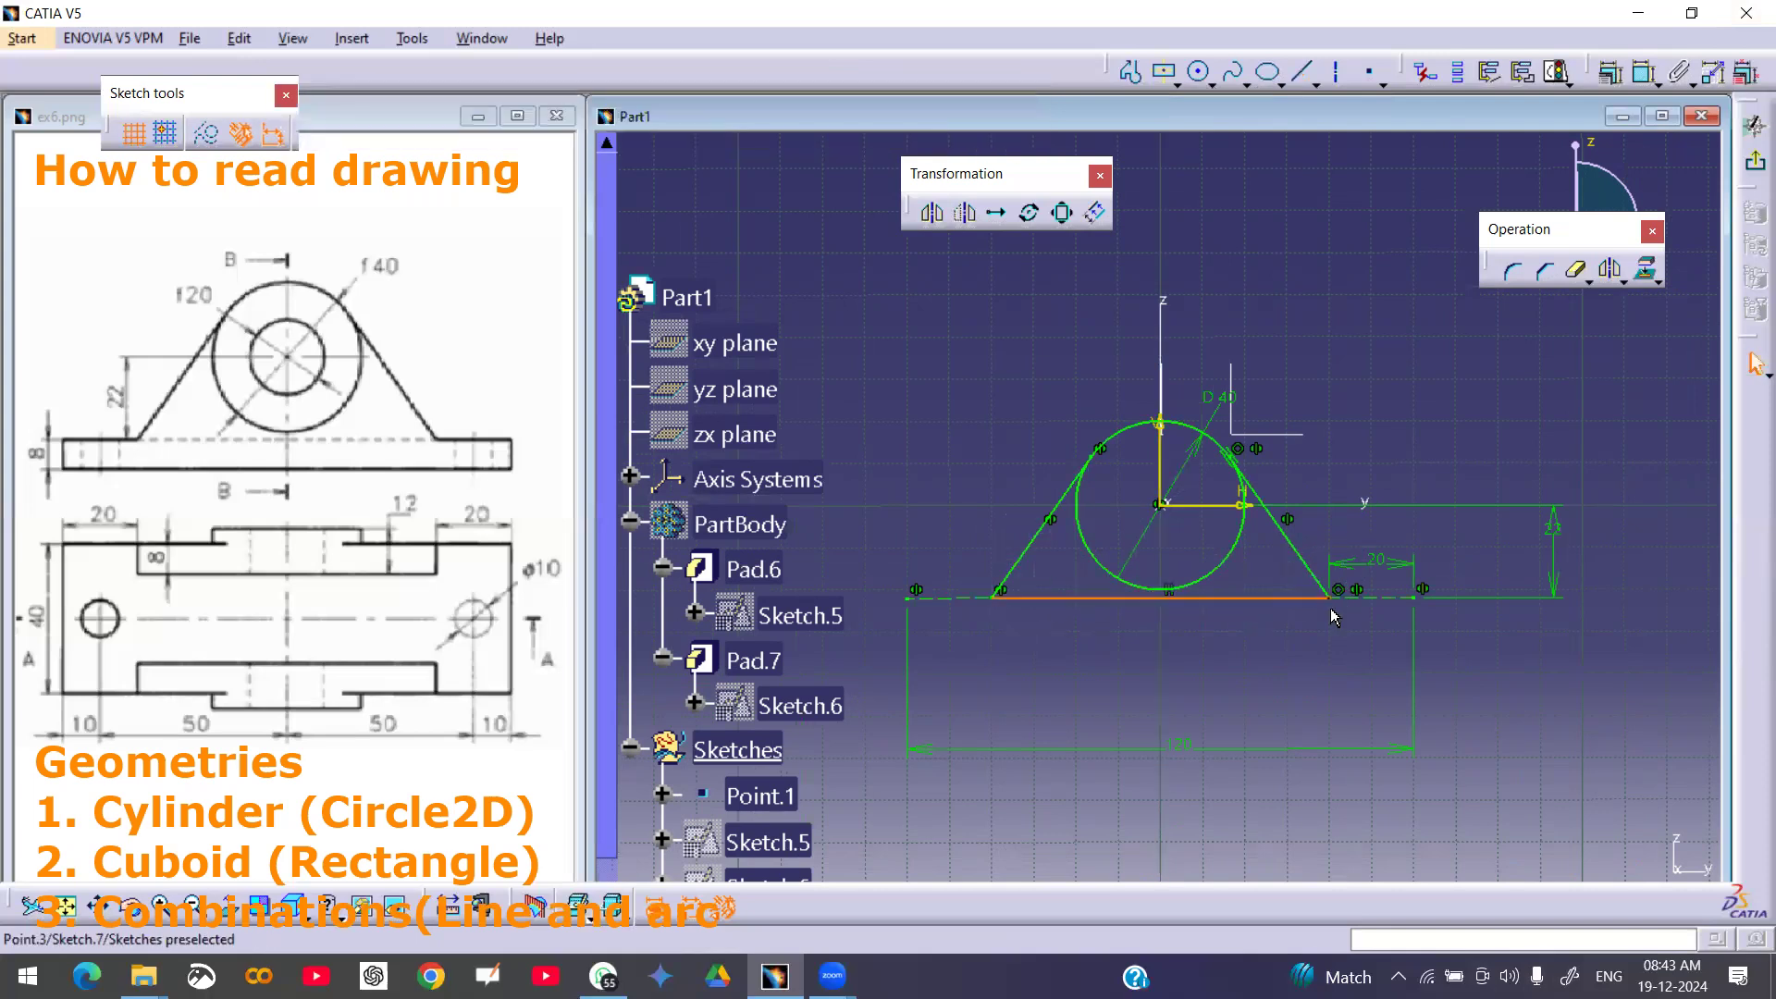
- Quick-trim the circle's lower arc between the two tangent lines and exit the sketch
middle_drag(1306, 673, 1331, 552)
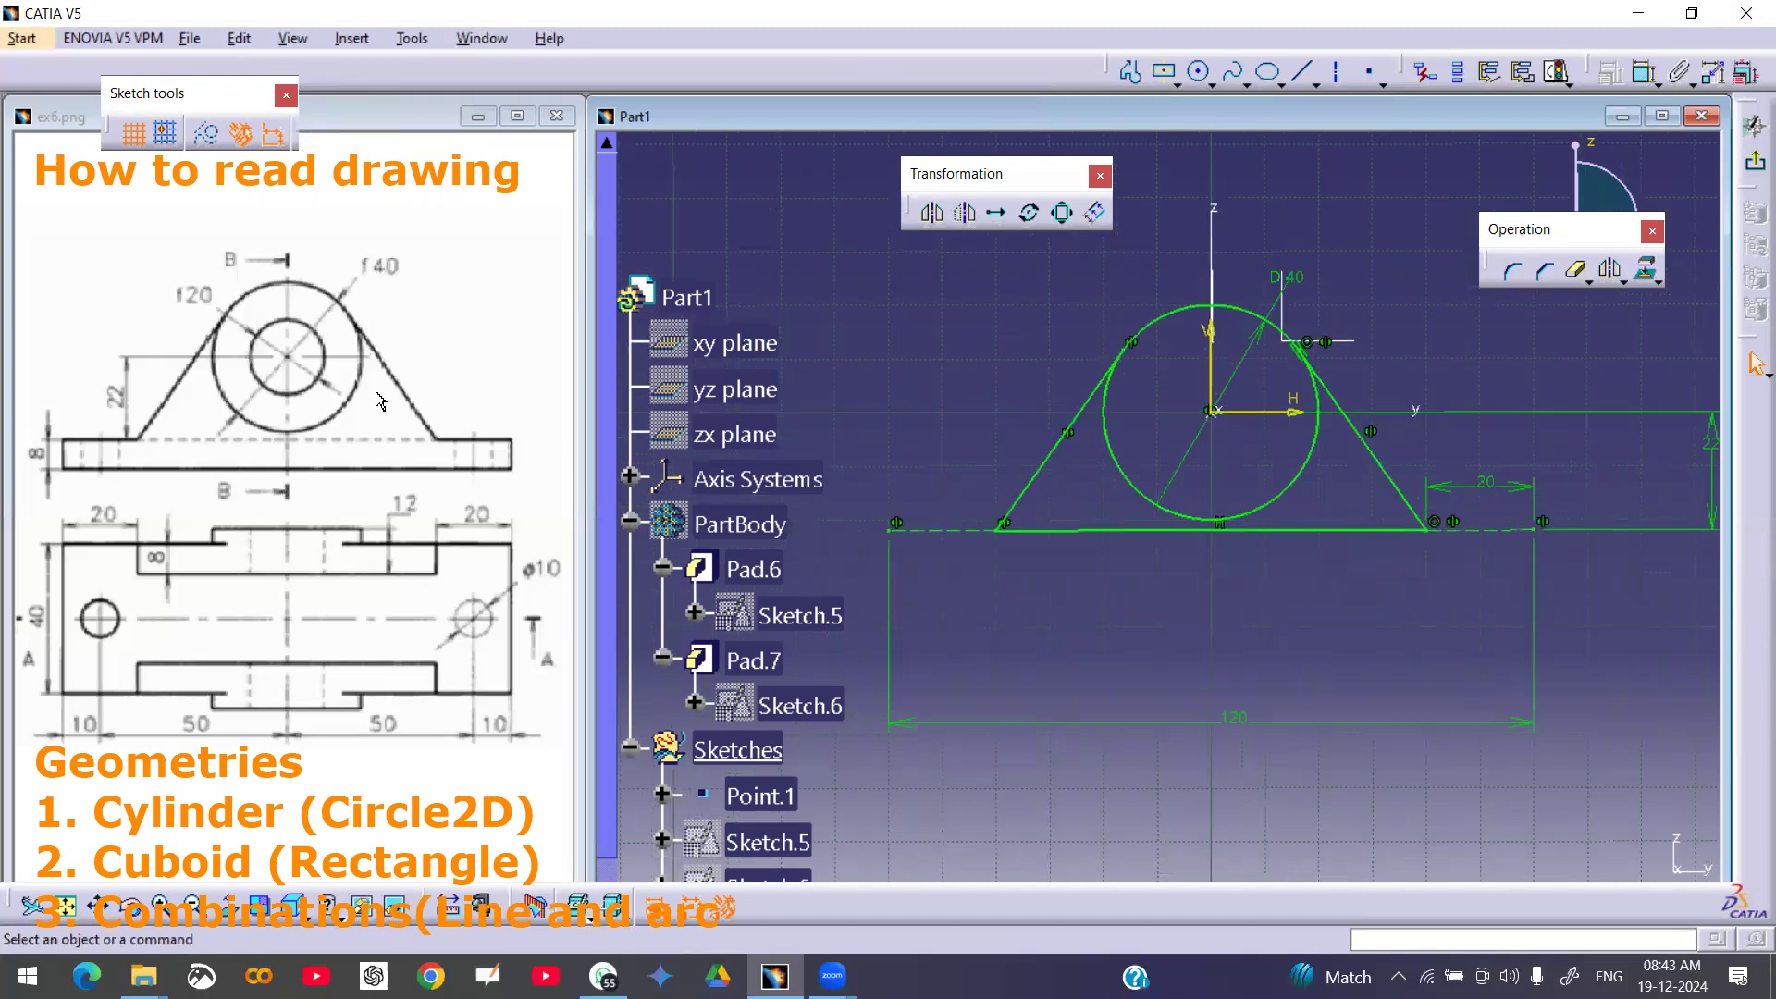
click(1577, 269)
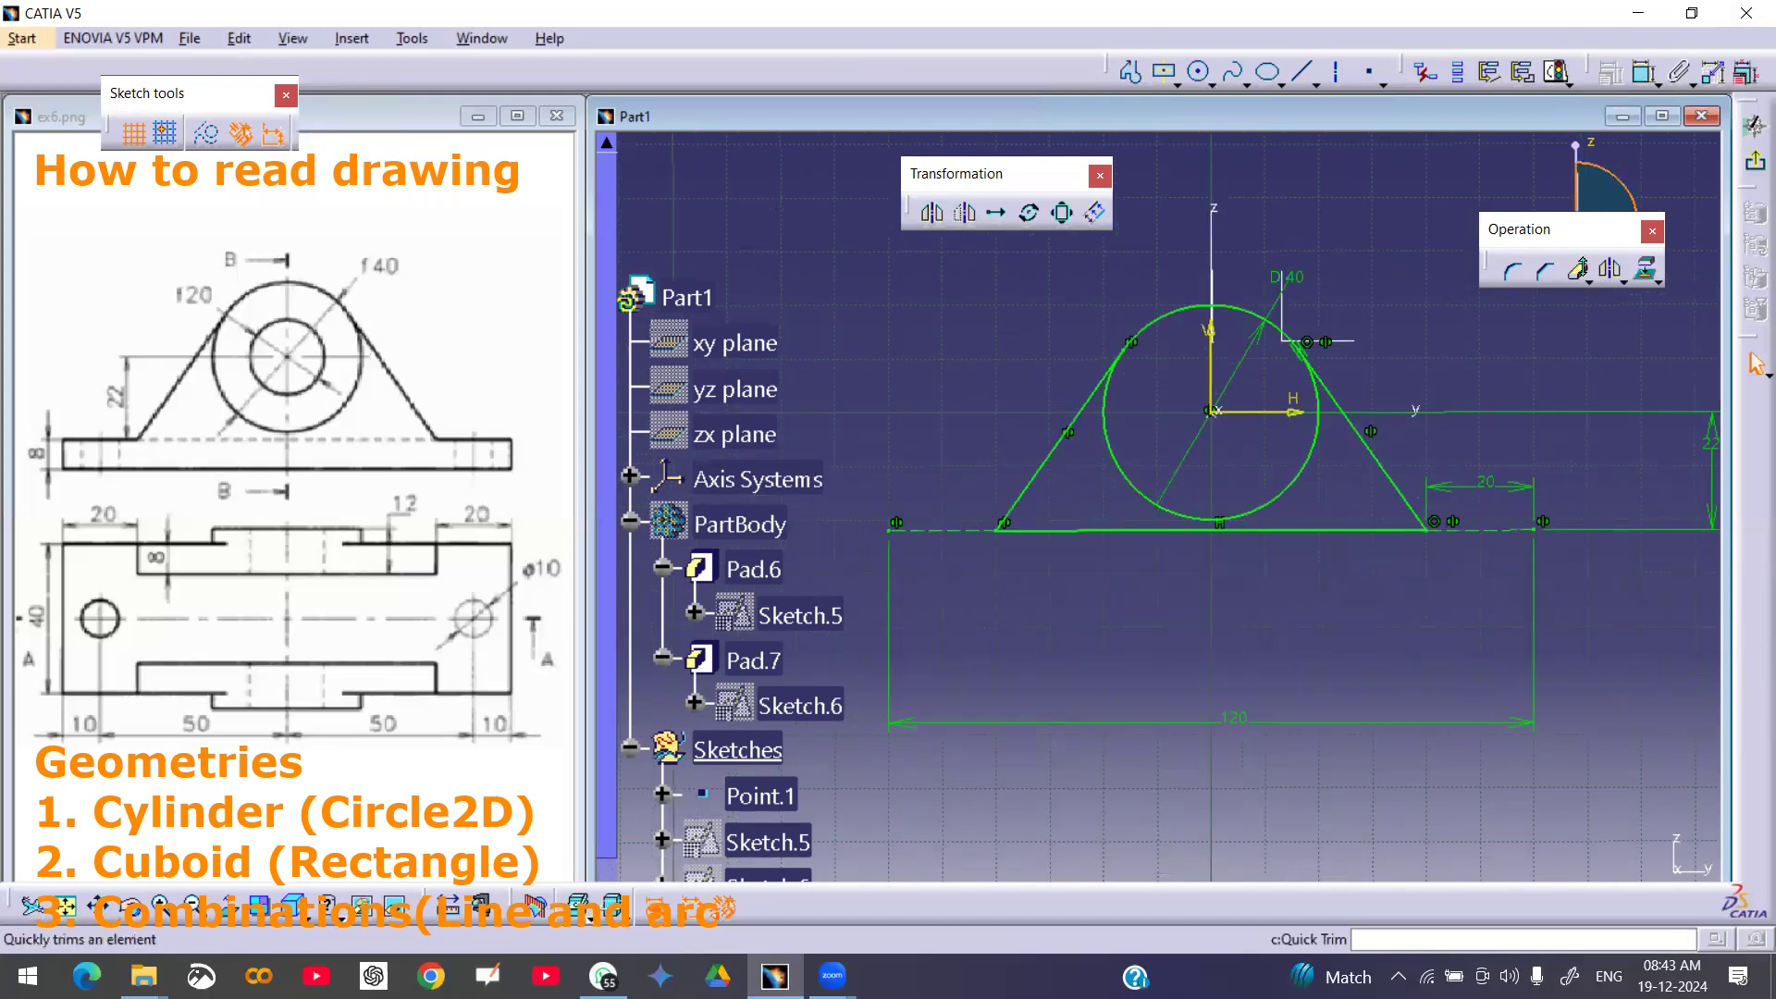
click(1267, 503)
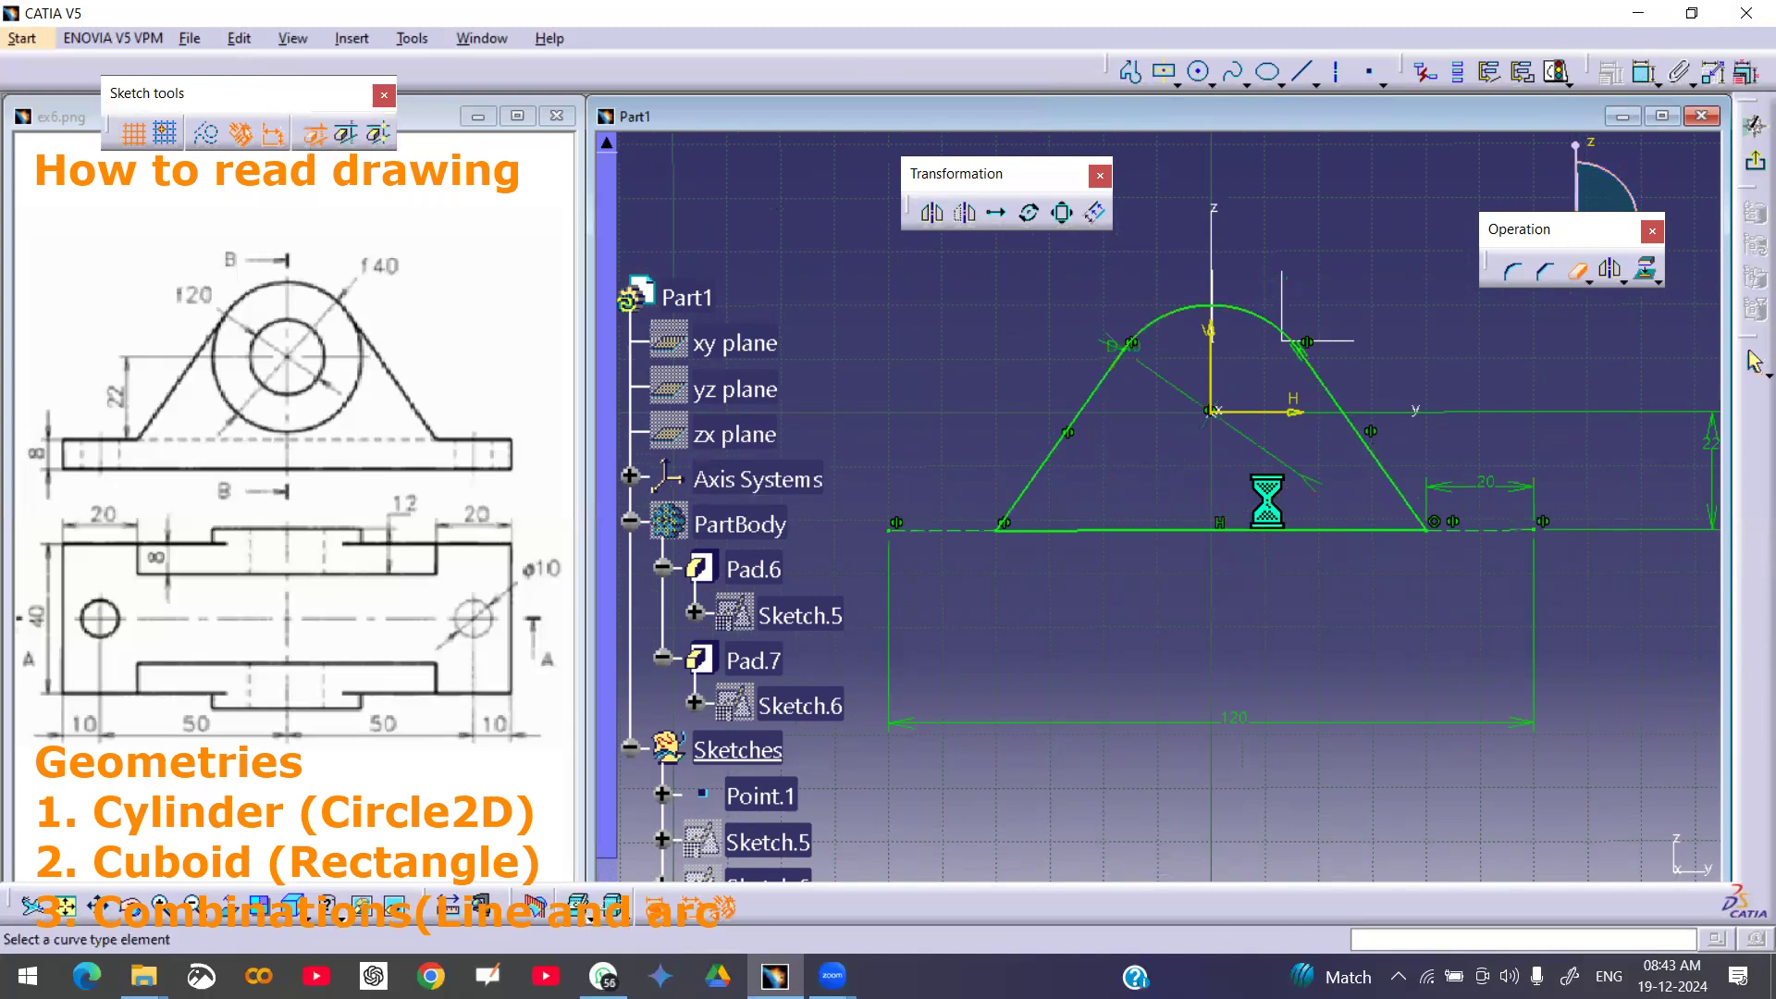
middle_drag(1155, 448, 1152, 518)
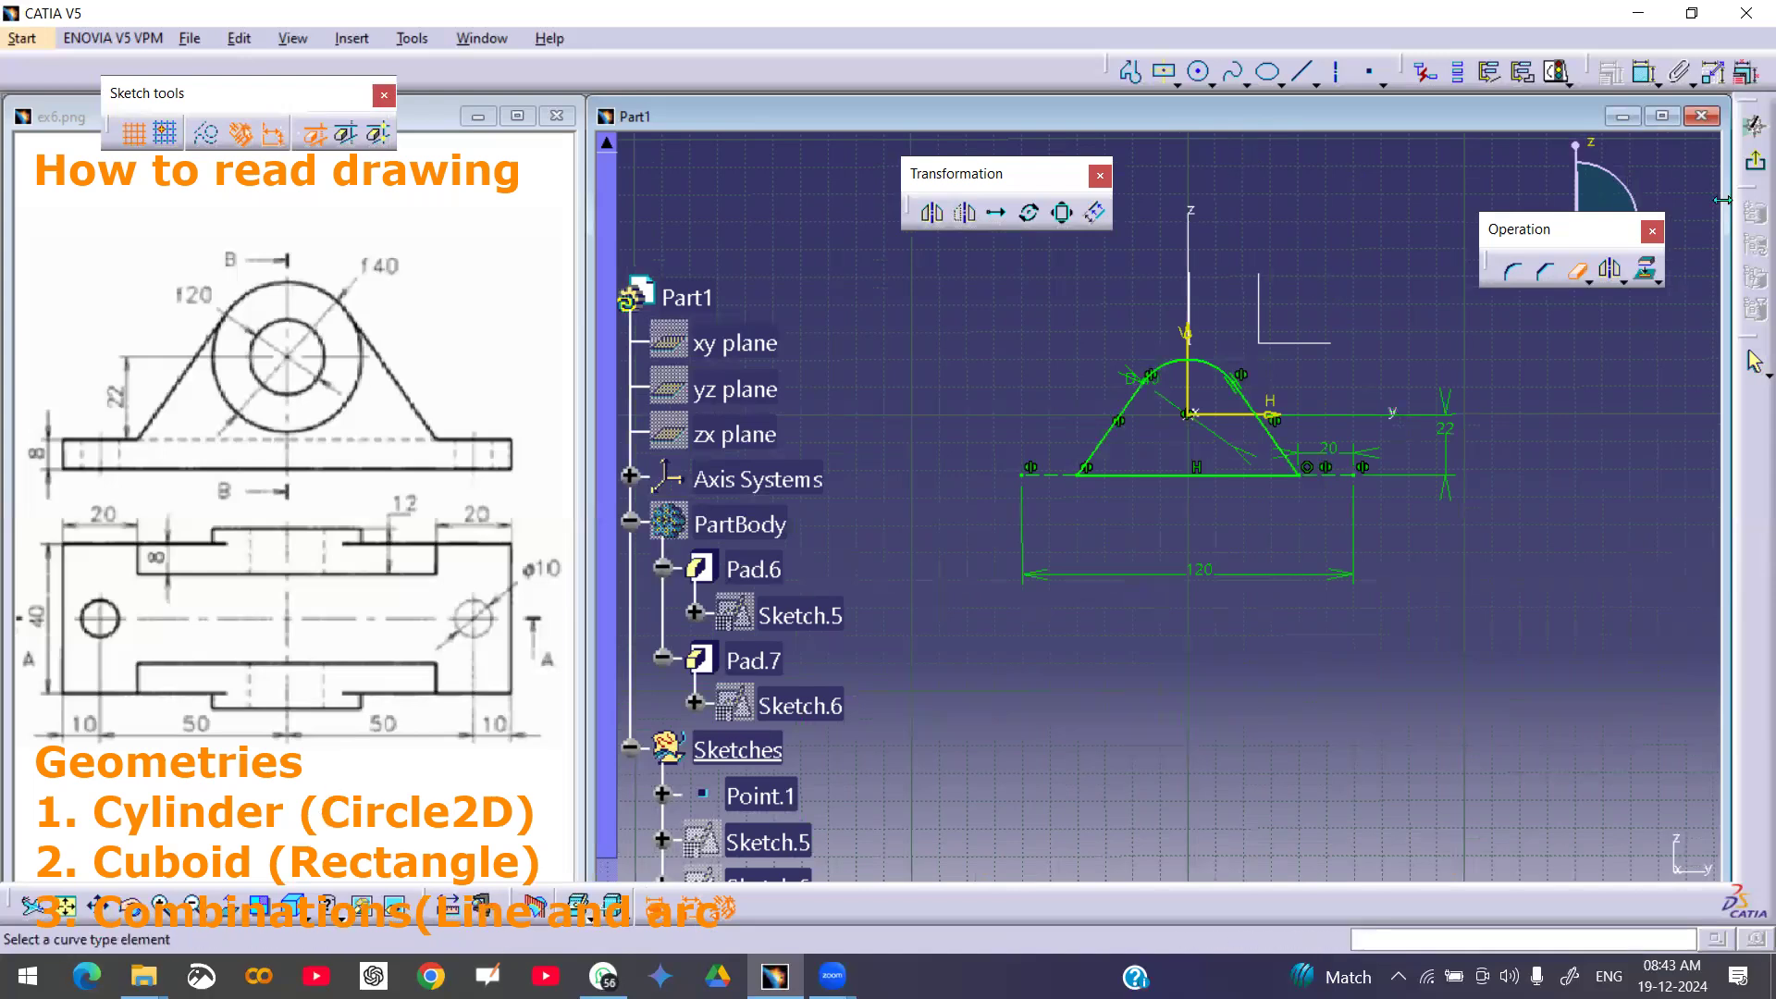
click(1755, 125)
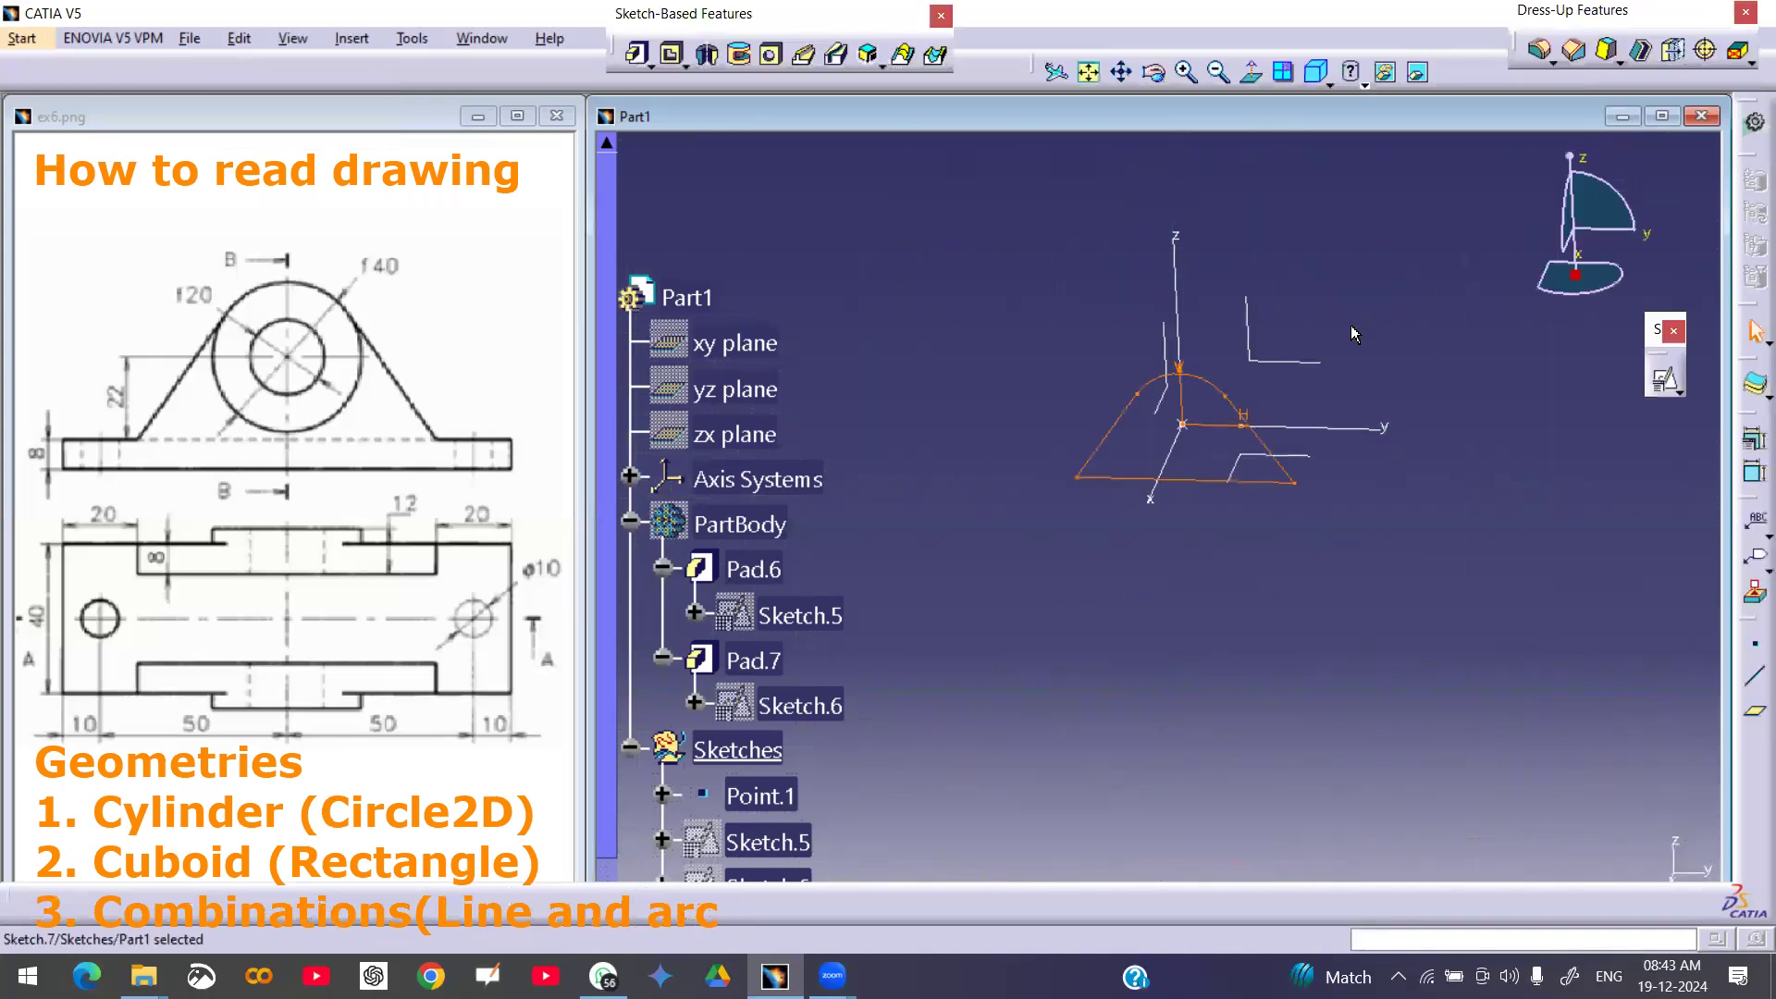
- Show the hidden PartBody again so the boss and base plate appear with the web sketch
click(737, 522)
right_click(737, 523)
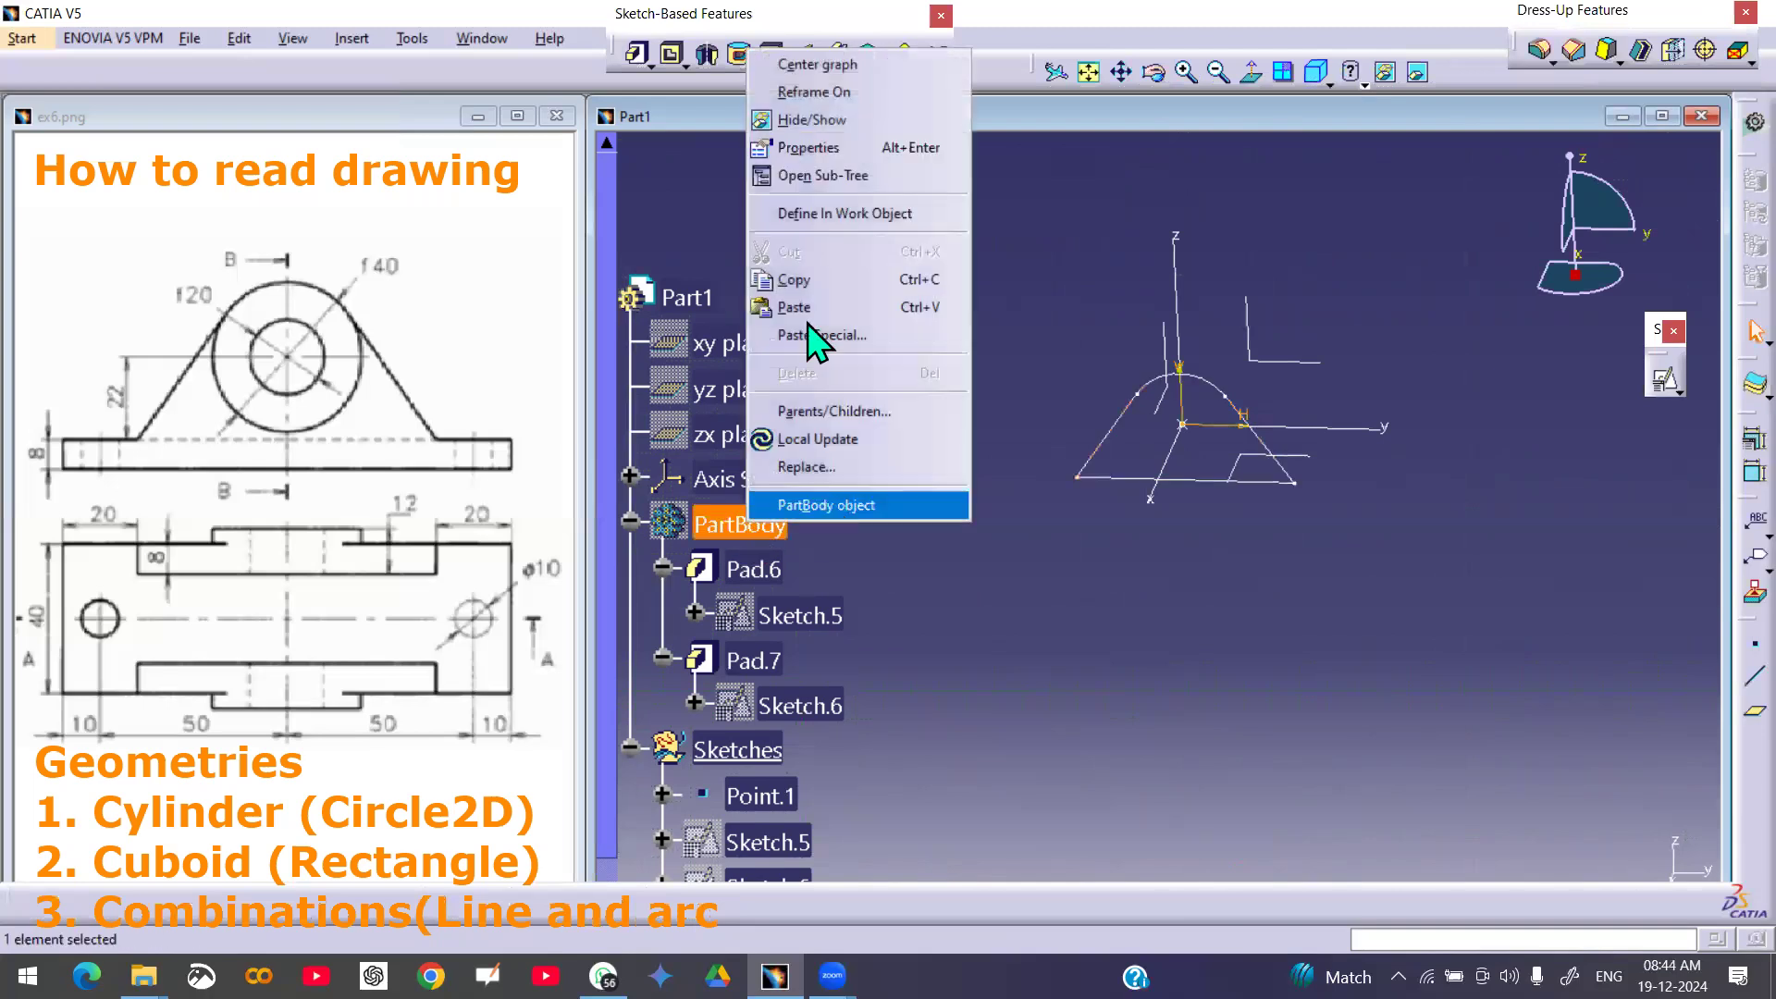
click(814, 121)
mouse_move(1332, 610)
middle_down()
mouse_move(1175, 622)
mouse_move(1194, 586)
middle_up()
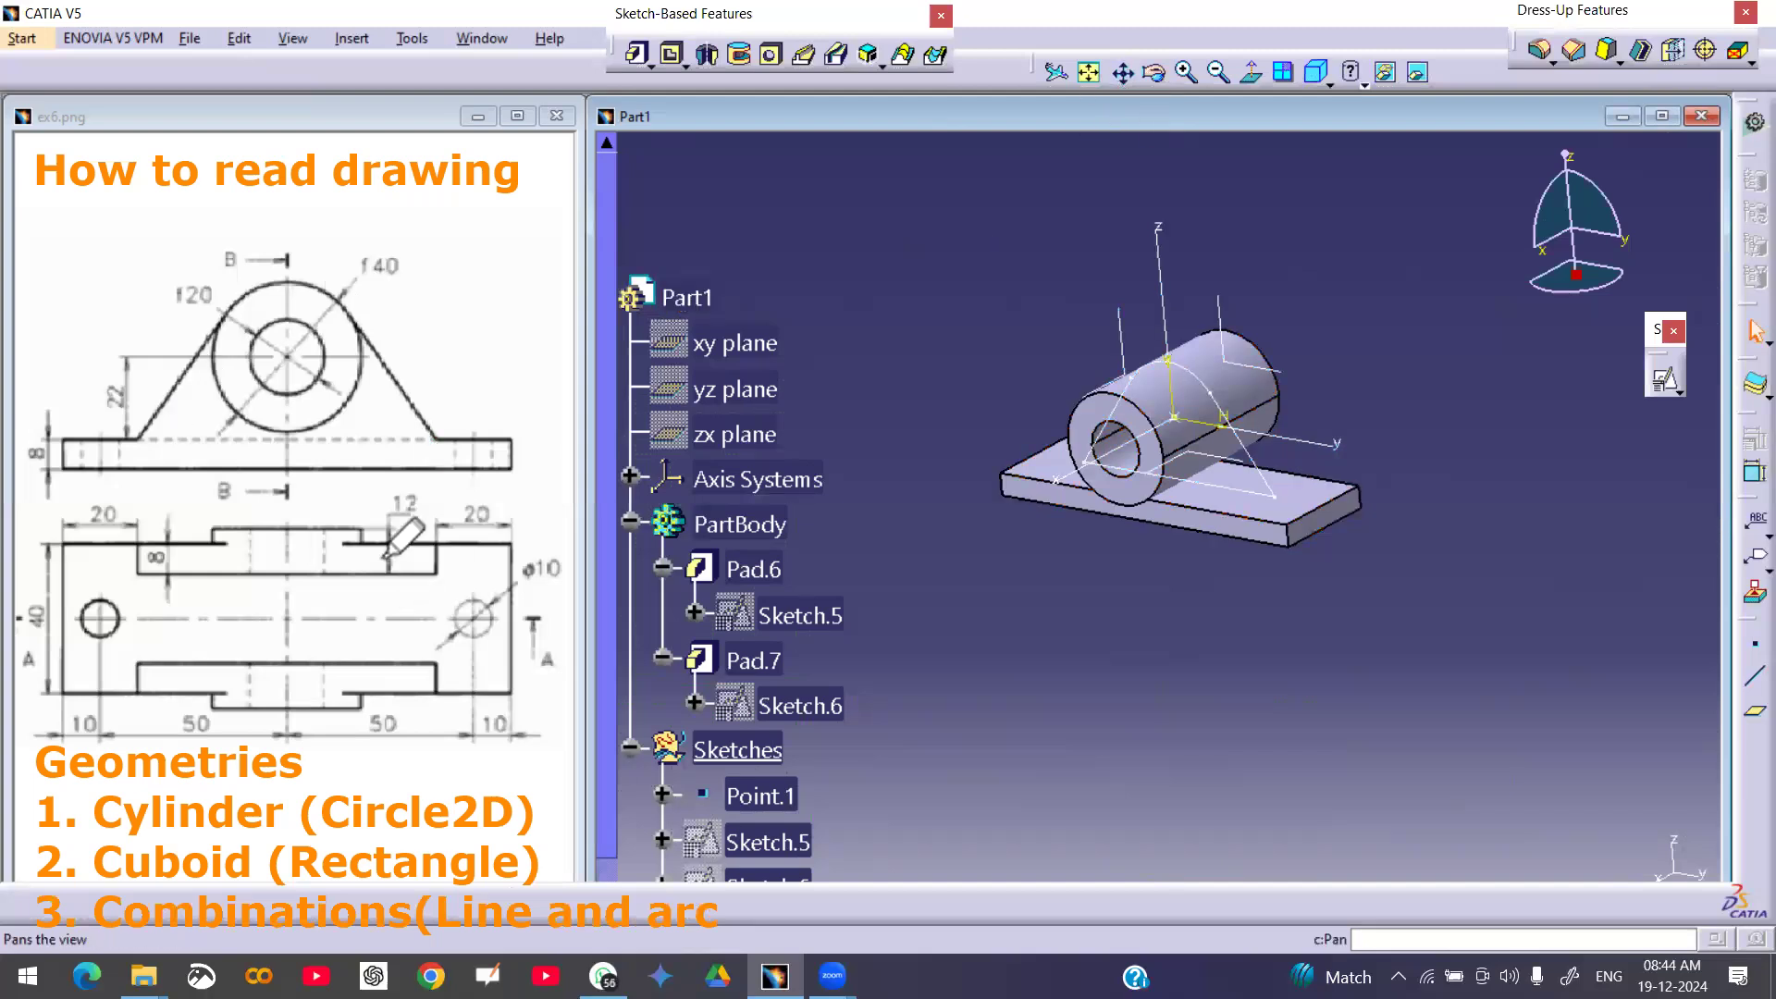
- Examine the web's extents in the drawing's front and plan views, including the plate width and the offsets on both sides
click(347, 589)
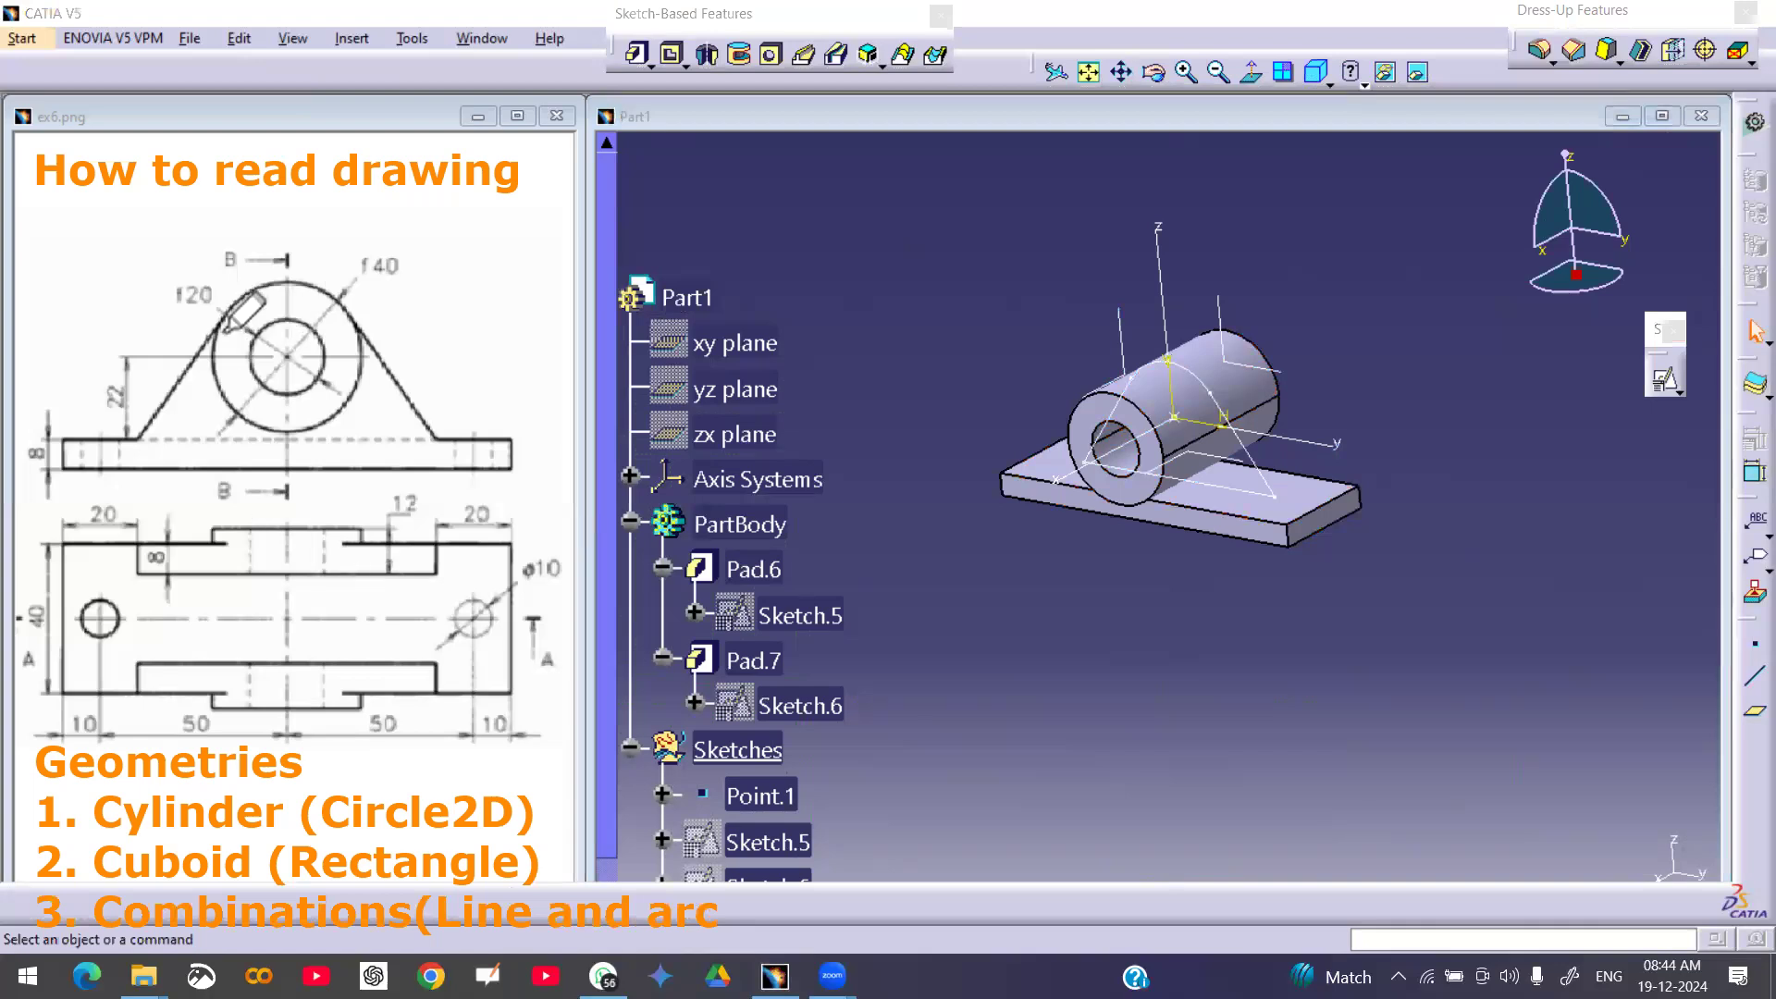
drag(141, 441, 139, 581)
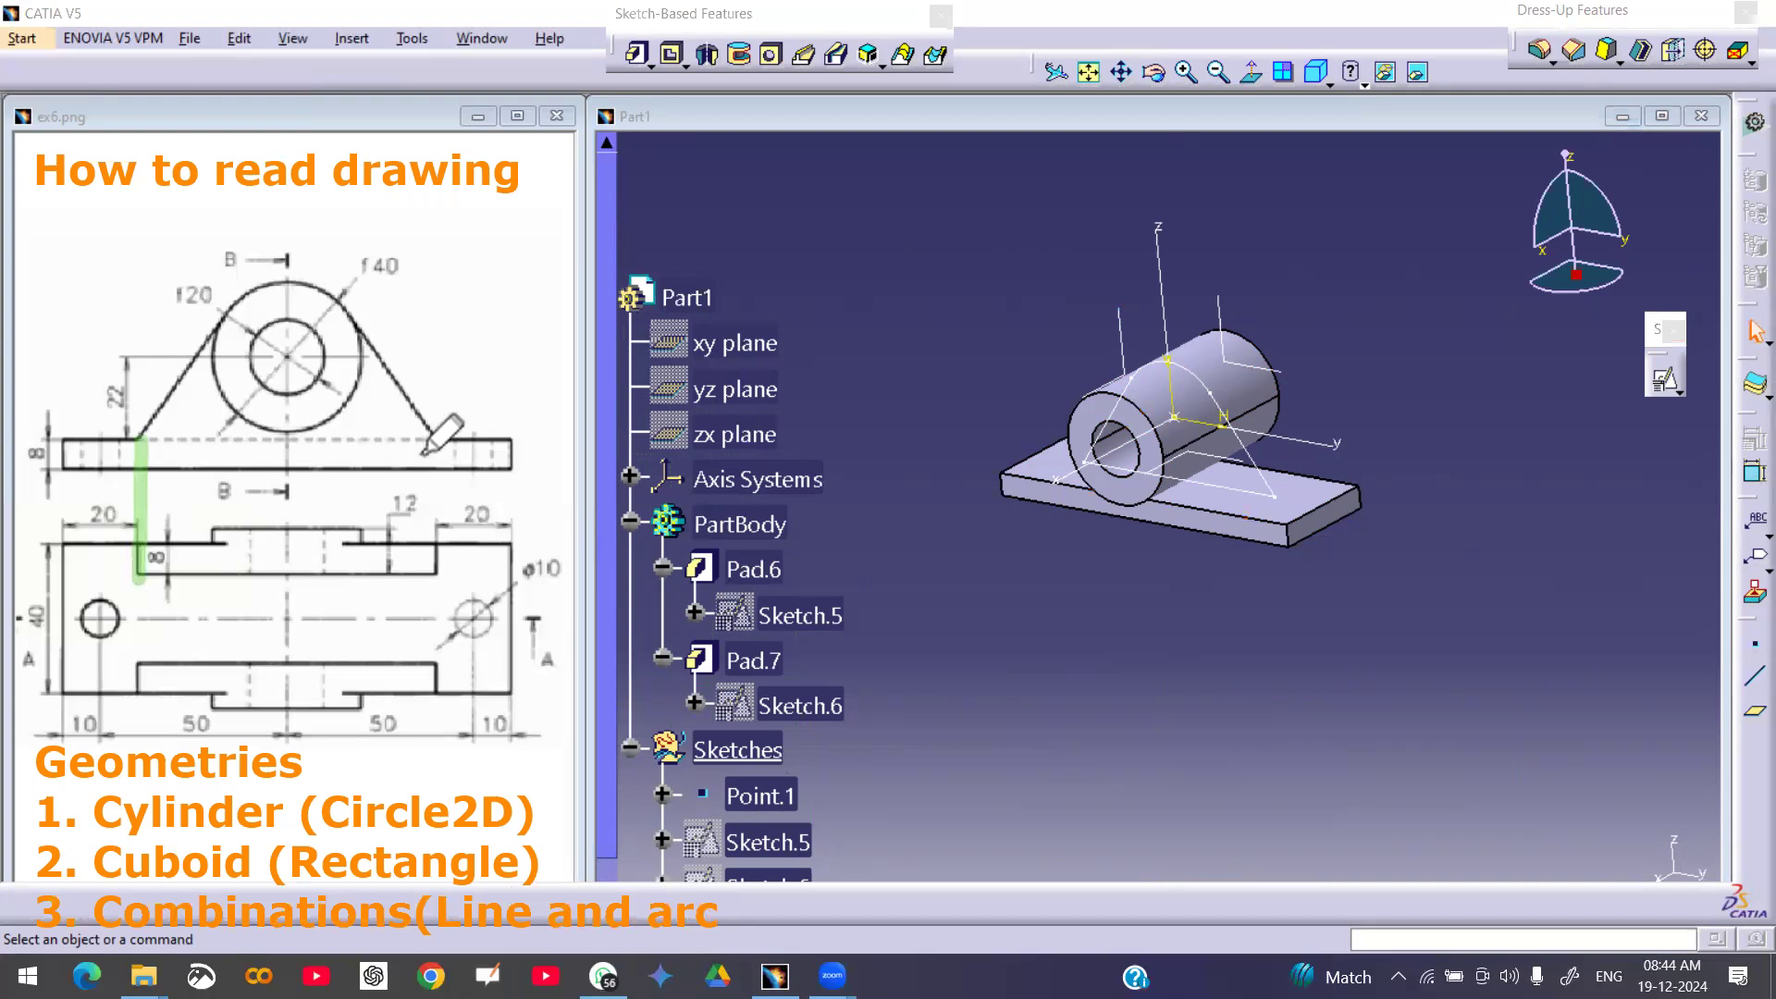
drag(440, 438, 434, 581)
mouse_move(139, 580)
mouse_down()
mouse_move(437, 576)
mouse_move(442, 659)
mouse_move(141, 659)
mouse_move(130, 581)
mouse_up()
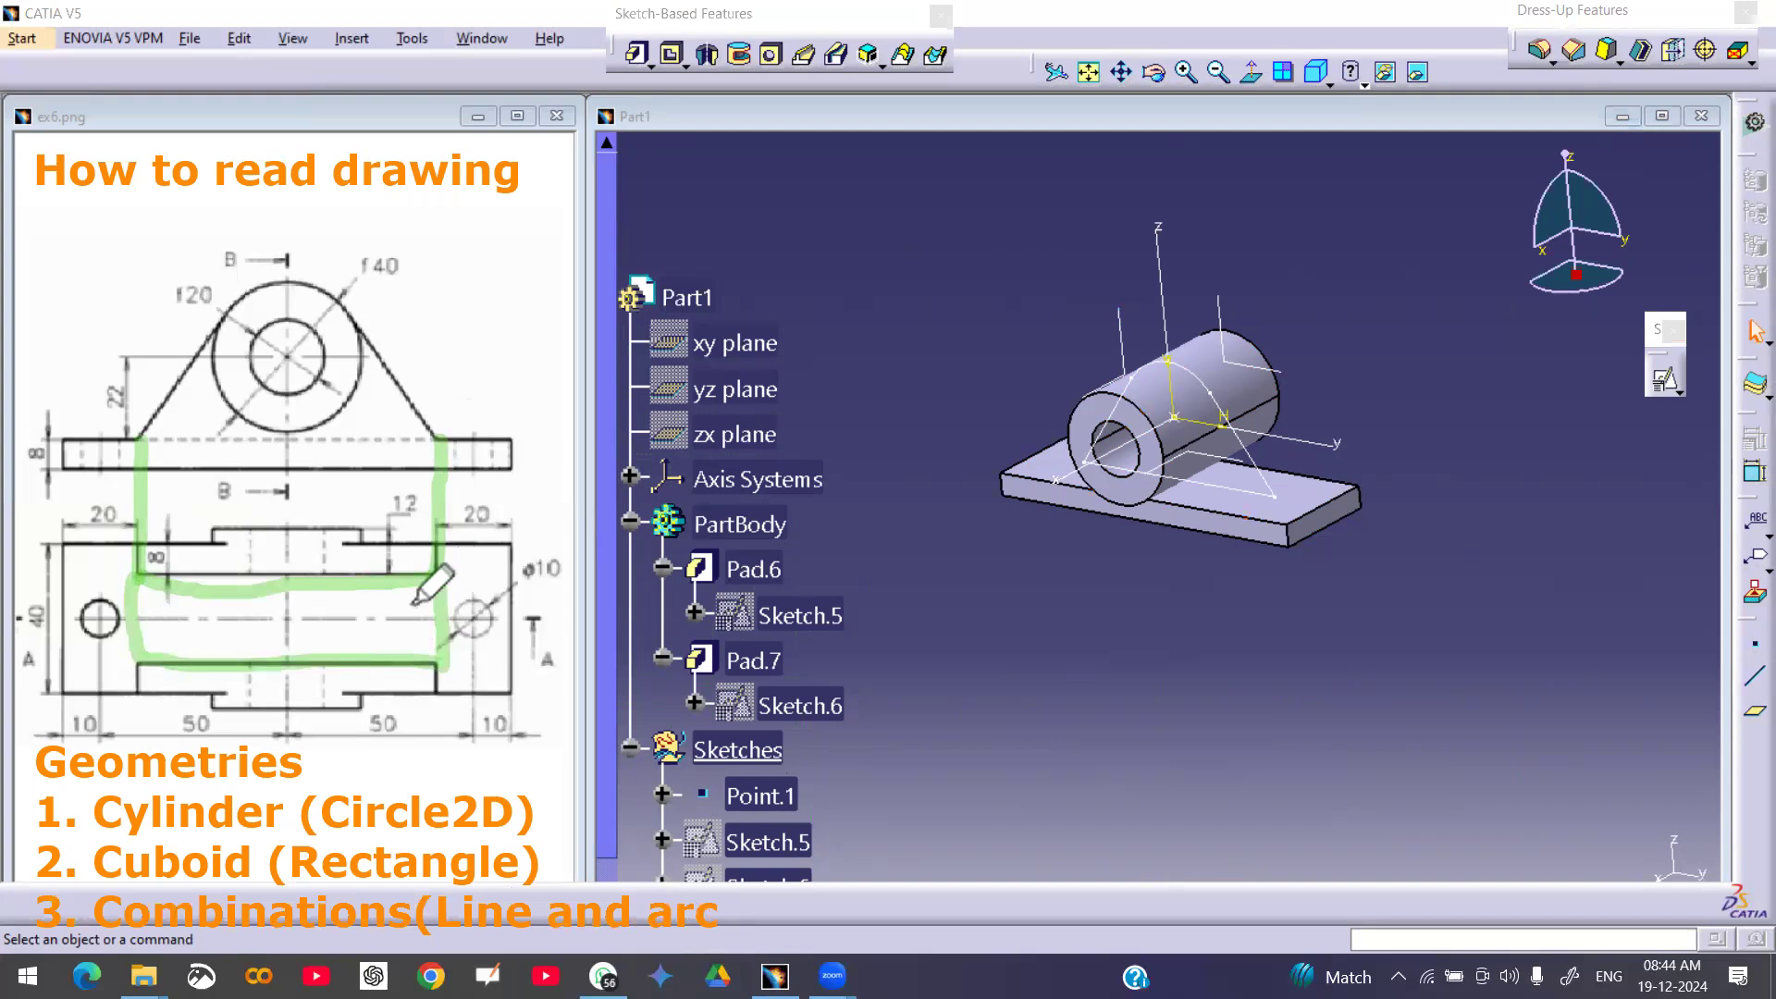
drag(452, 571, 573, 567)
drag(444, 664, 613, 663)
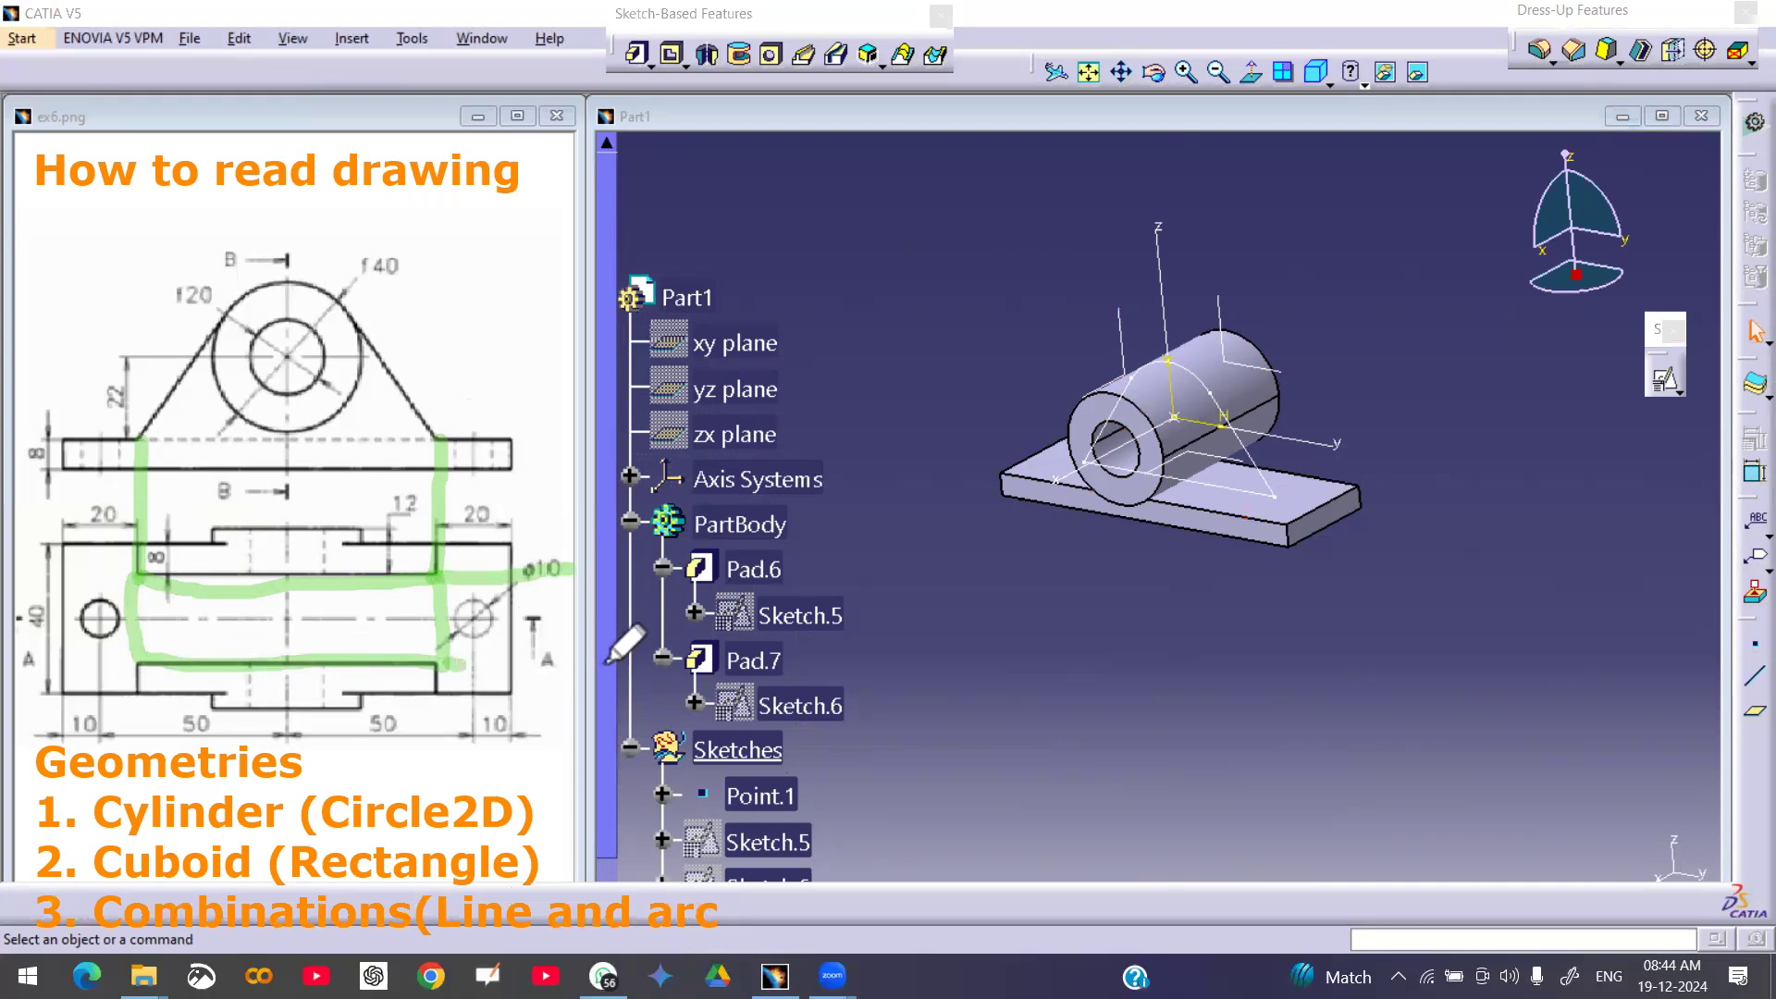
mouse_move(35, 633)
mouse_down()
mouse_move(36, 603)
mouse_move(34, 631)
mouse_up()
mouse_move(153, 533)
mouse_down()
mouse_move(130, 566)
mouse_move(181, 530)
mouse_up()
drag(148, 681, 175, 687)
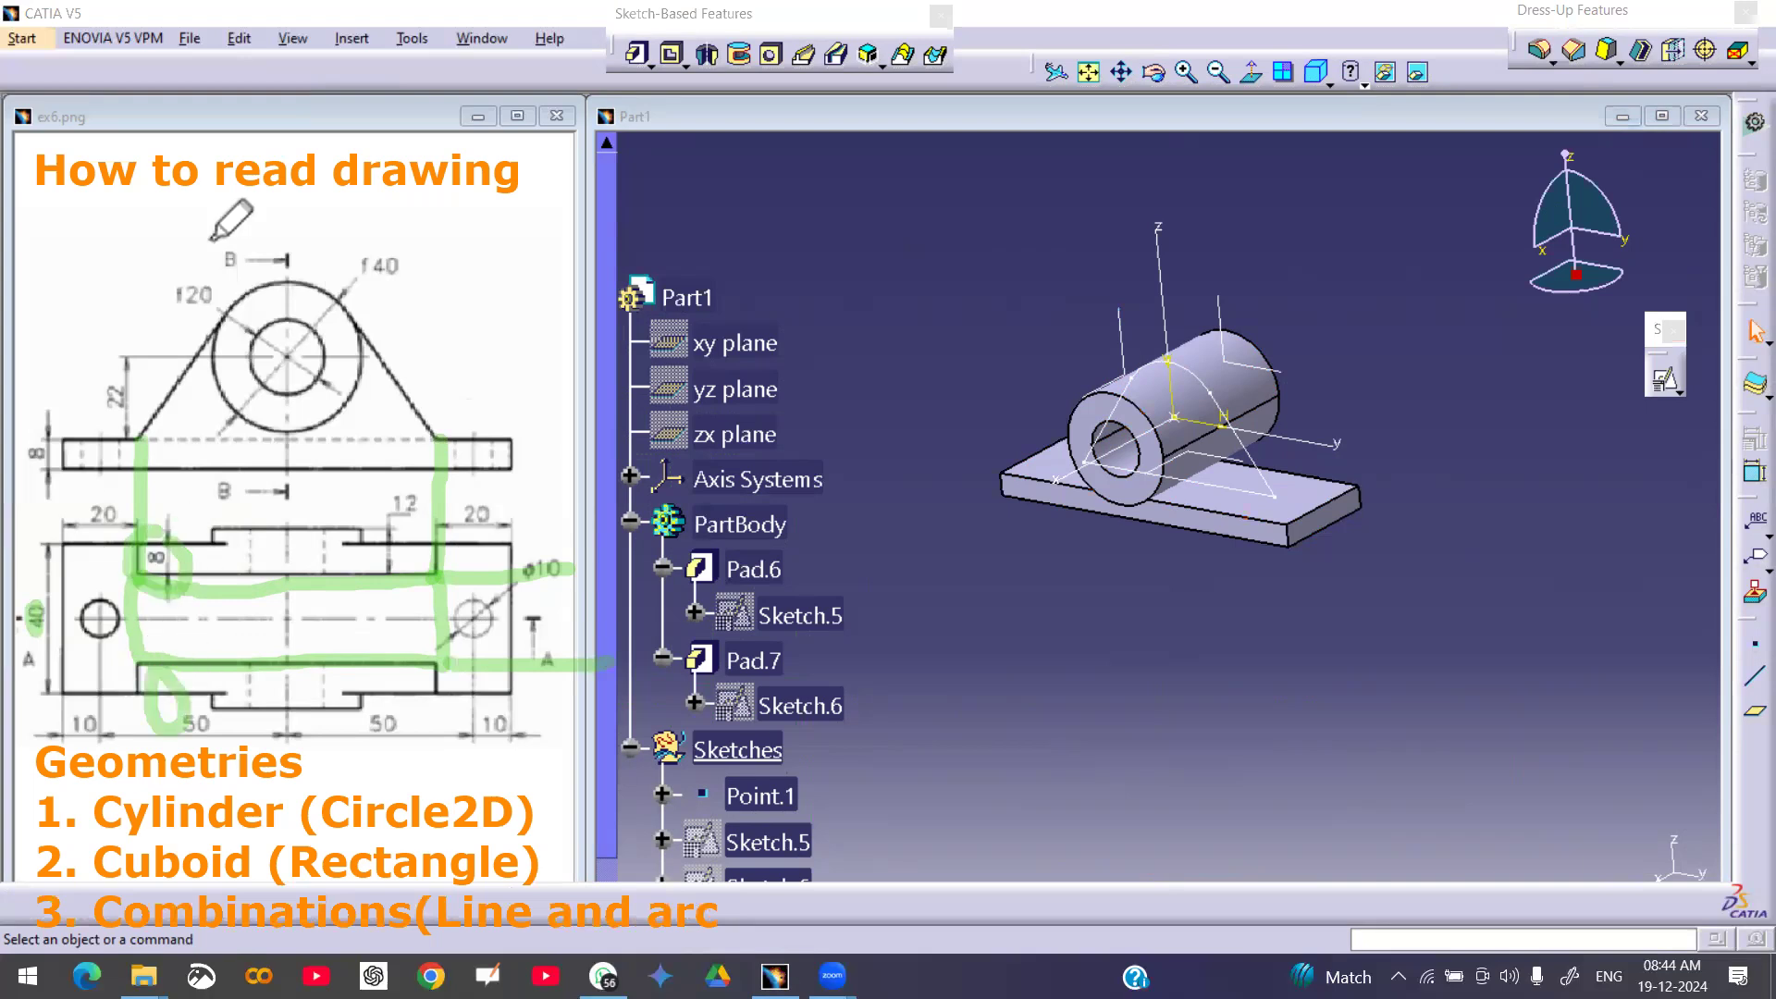
- Dock the Sketch-Based Features toolbar, start a pad from the web sketch, and preview it with a length of 40-16 mm
click(638, 58)
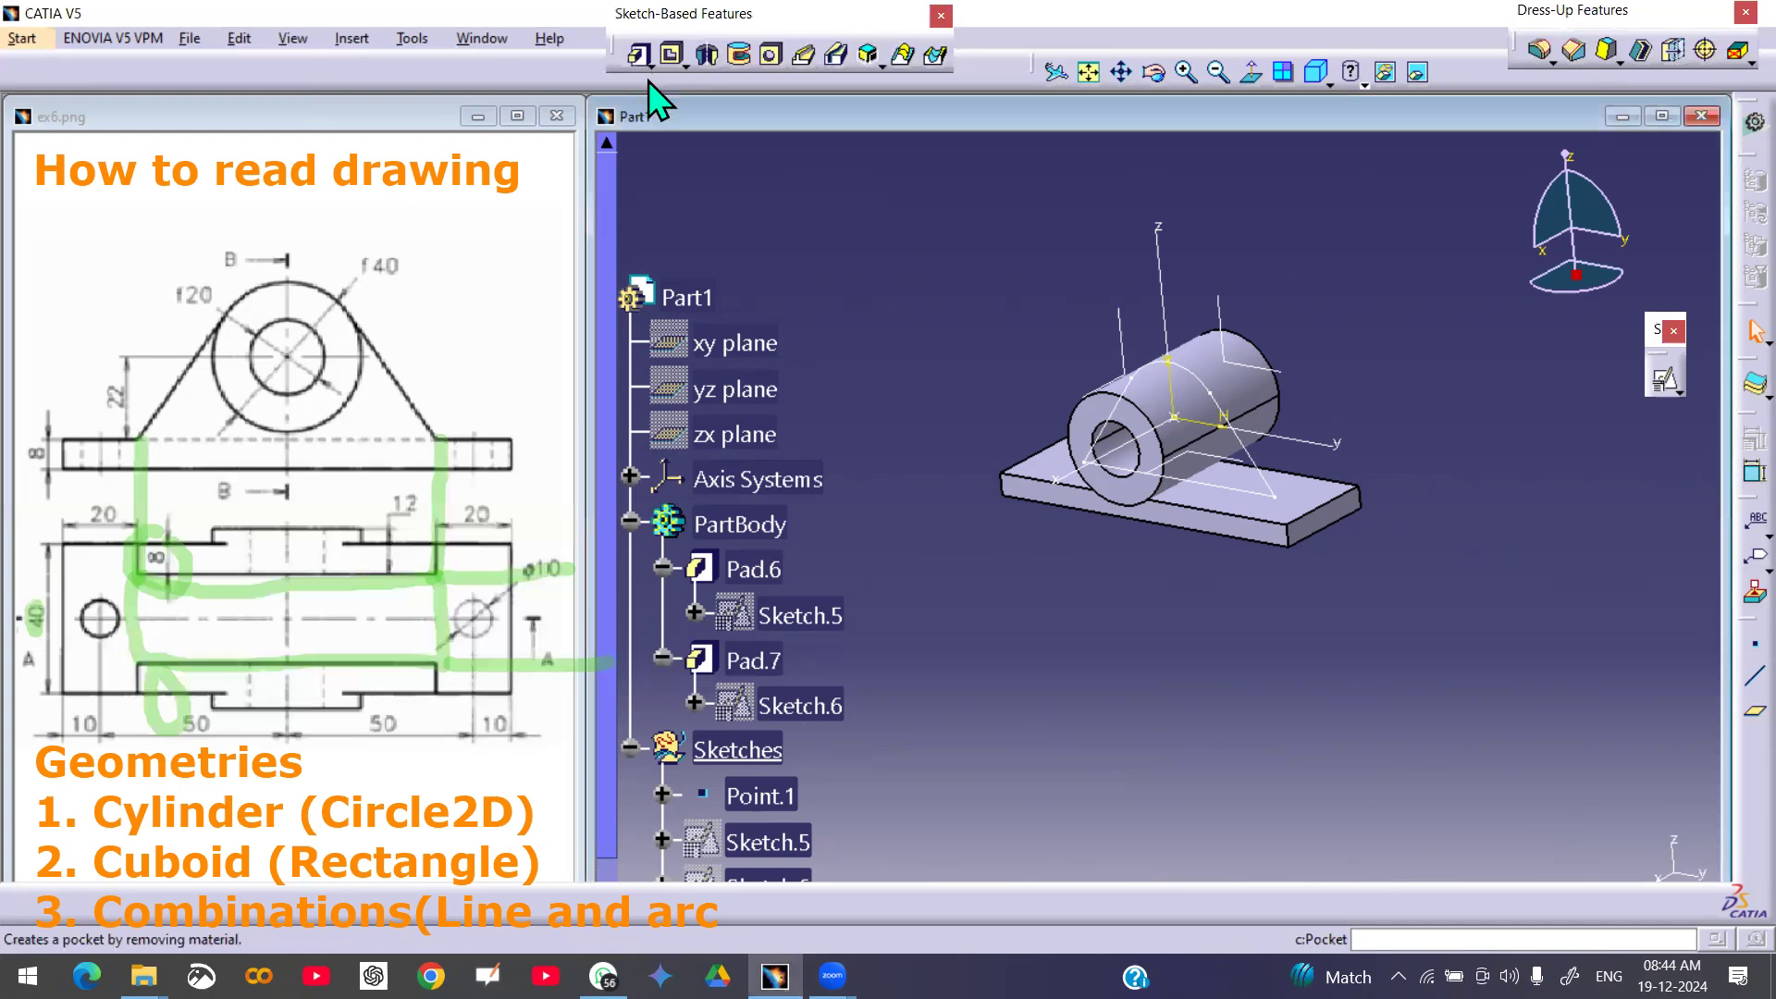
drag(624, 51, 632, 70)
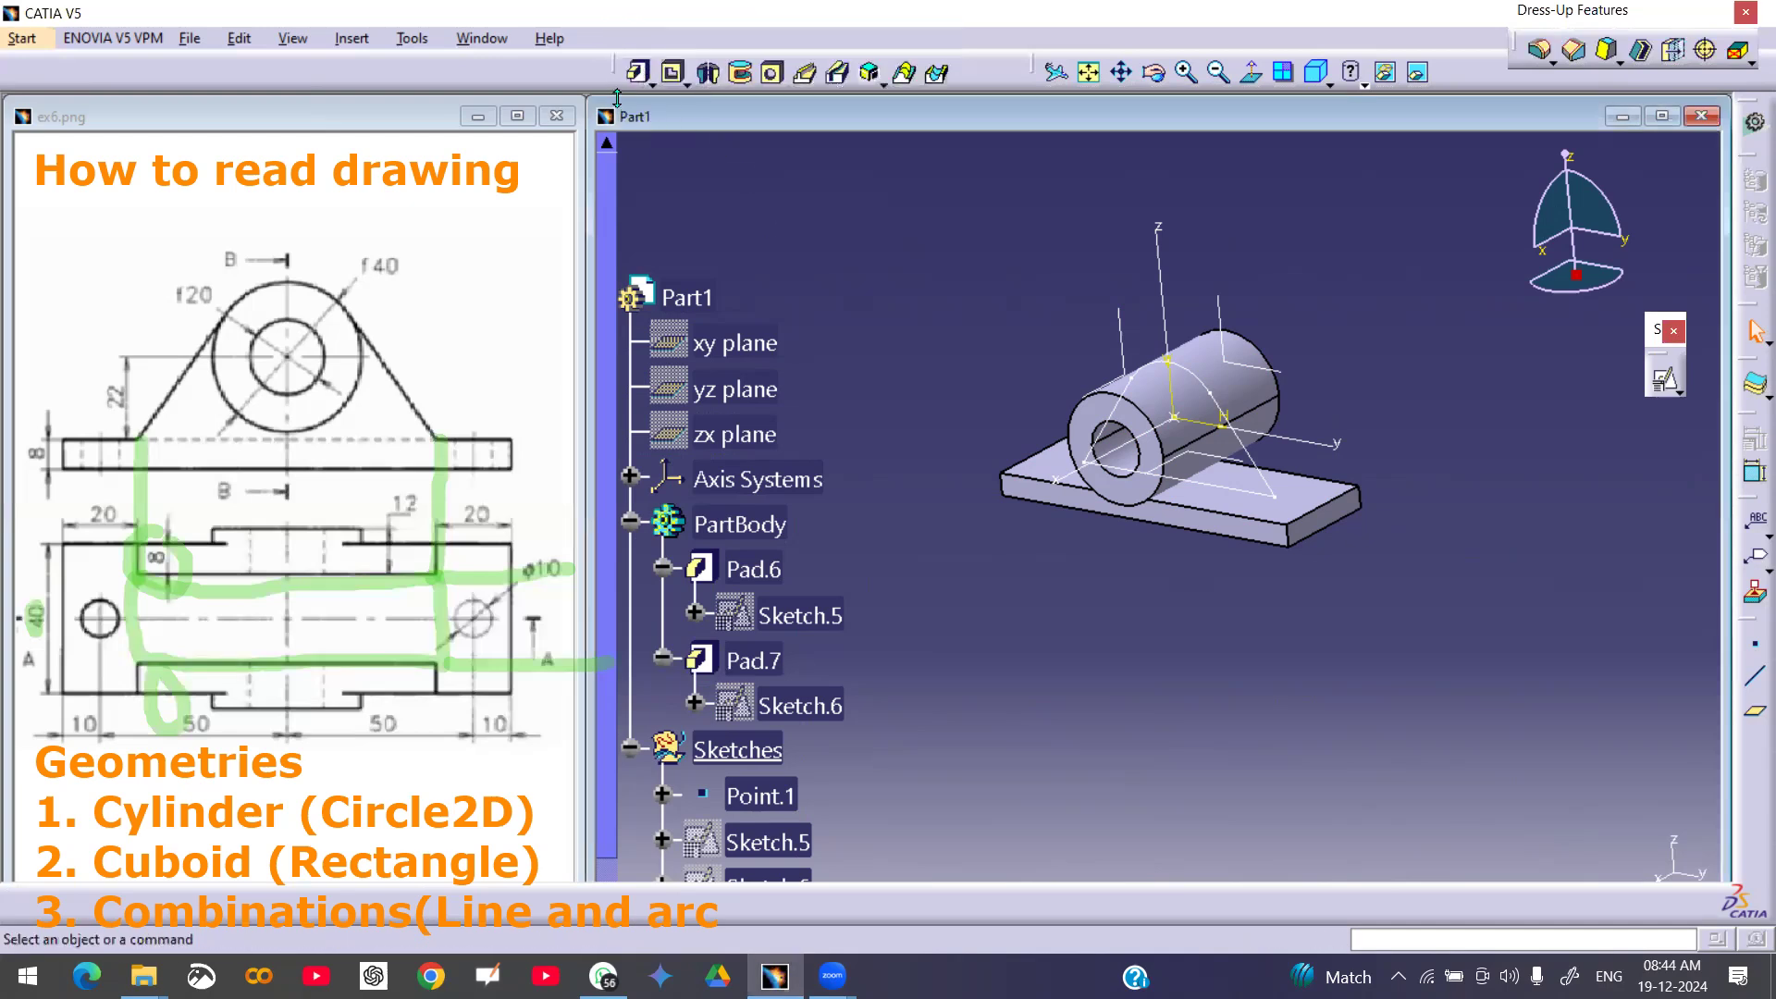
click(642, 74)
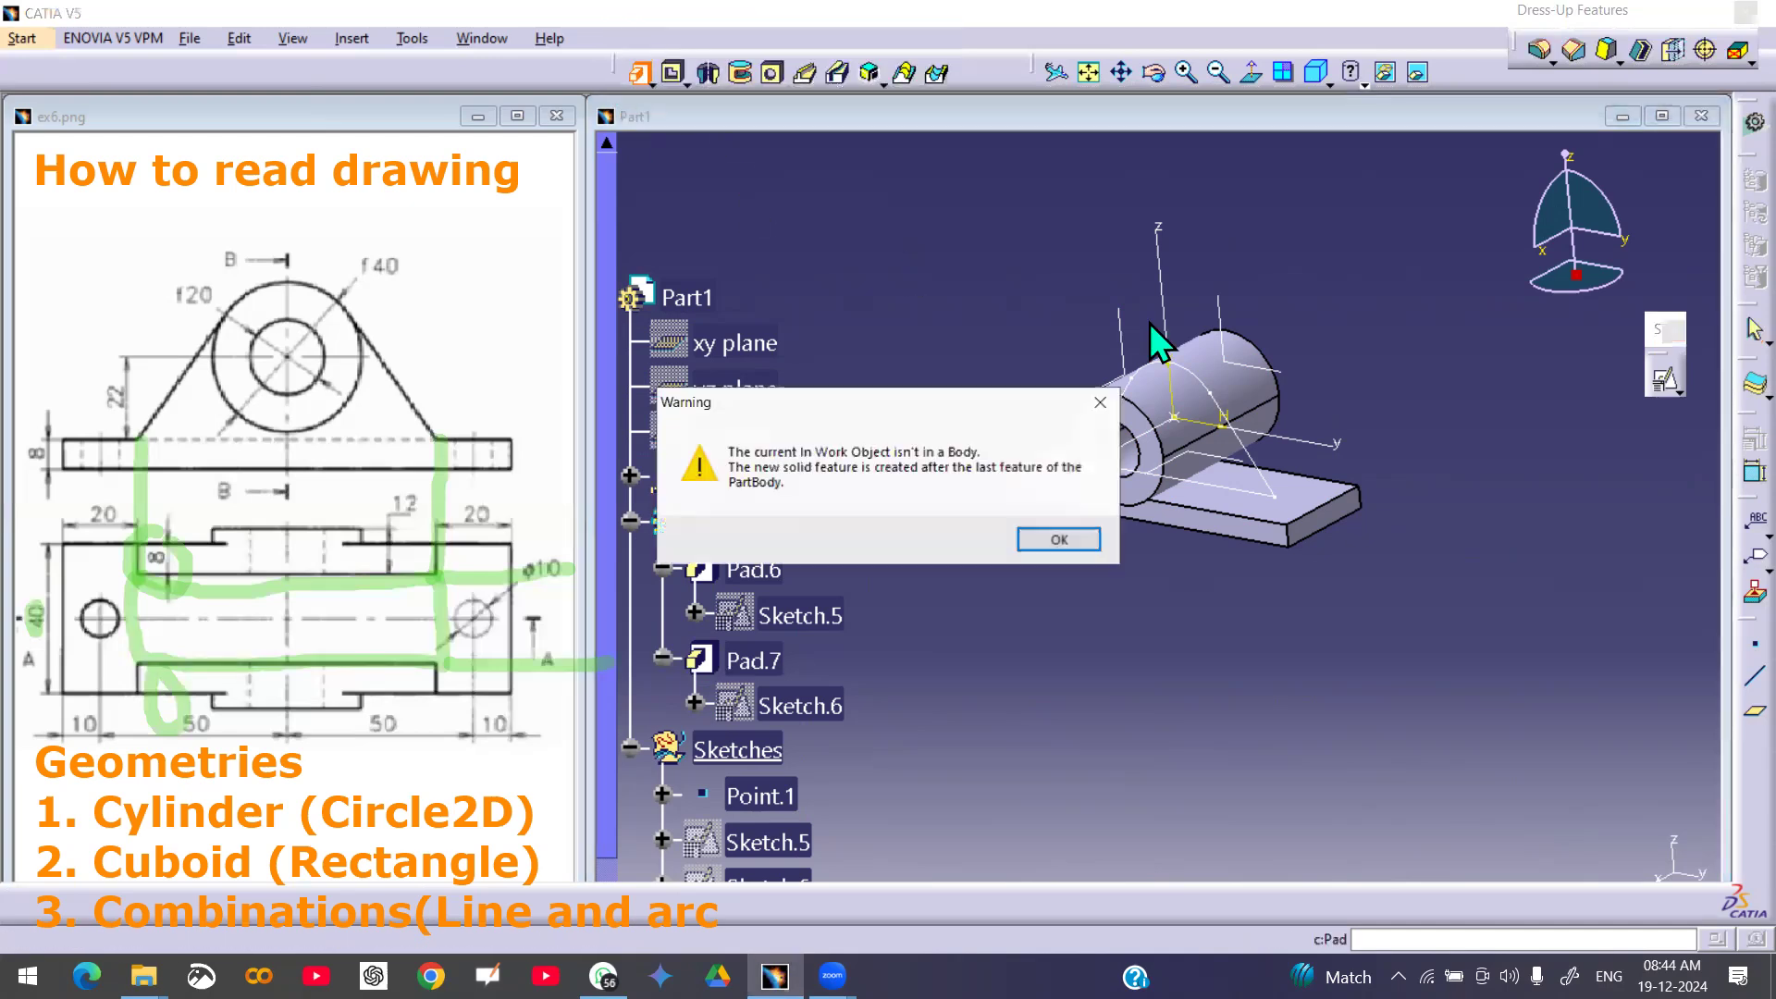
click(1055, 541)
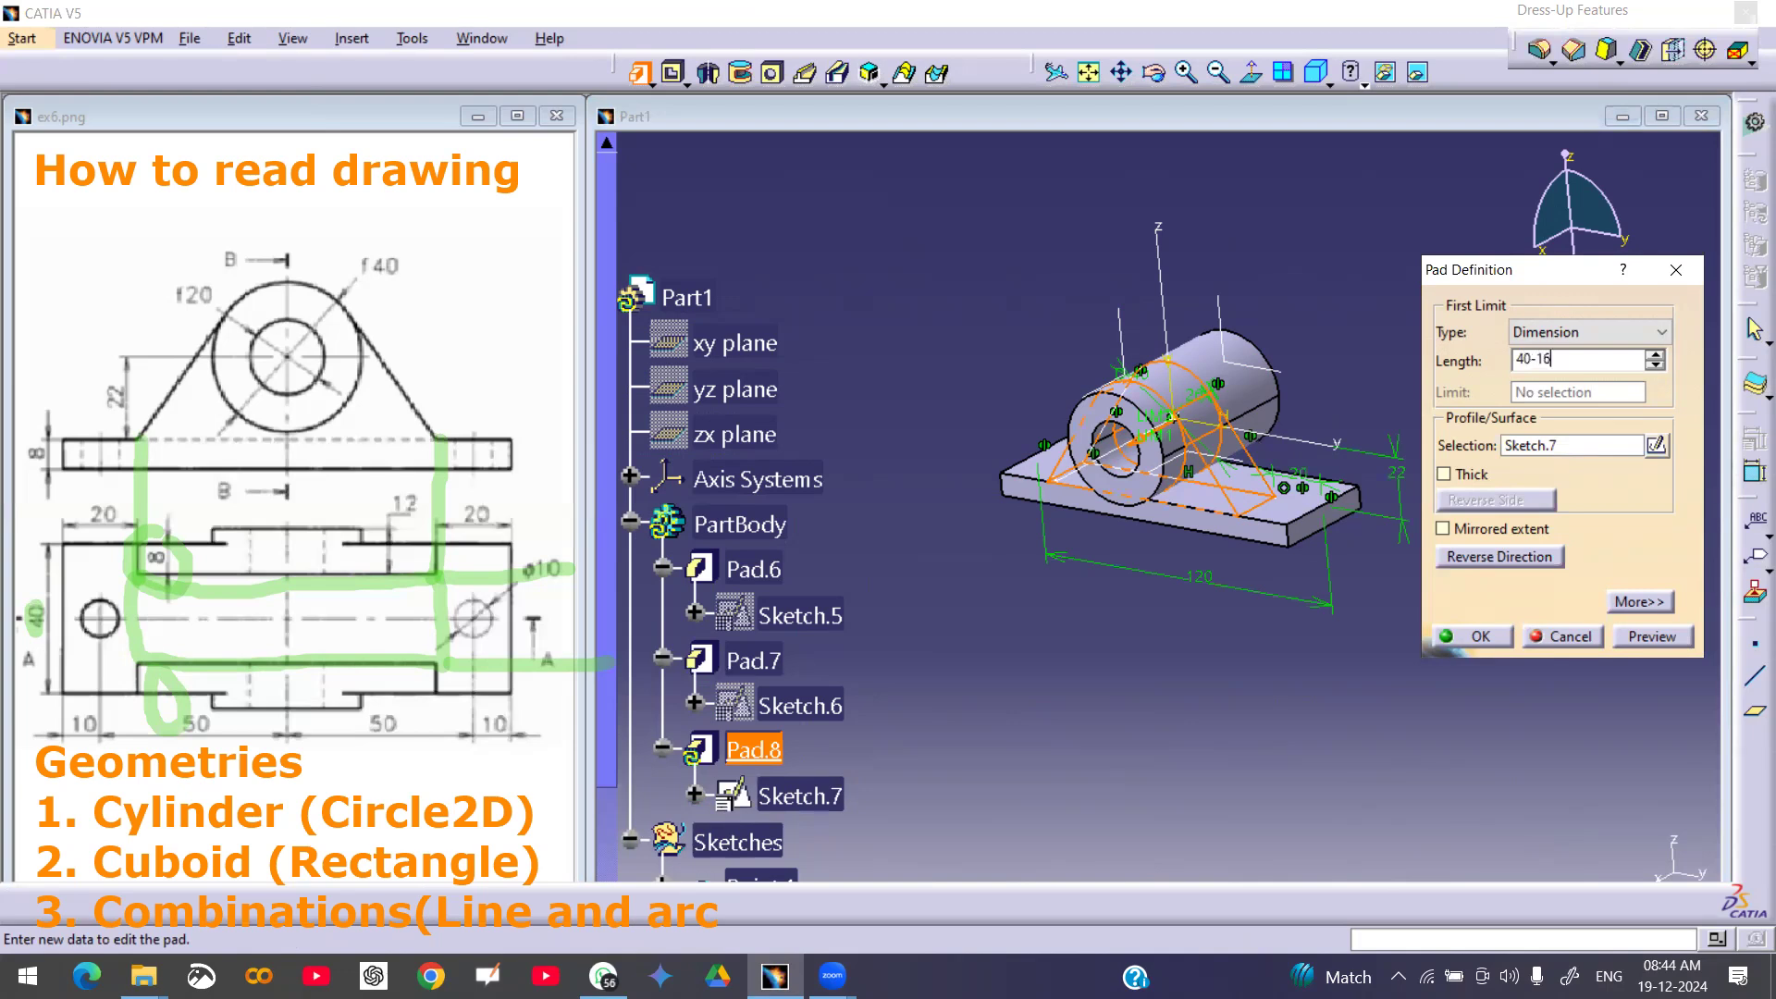
click(1677, 644)
middle_drag(1175, 606, 1177, 549)
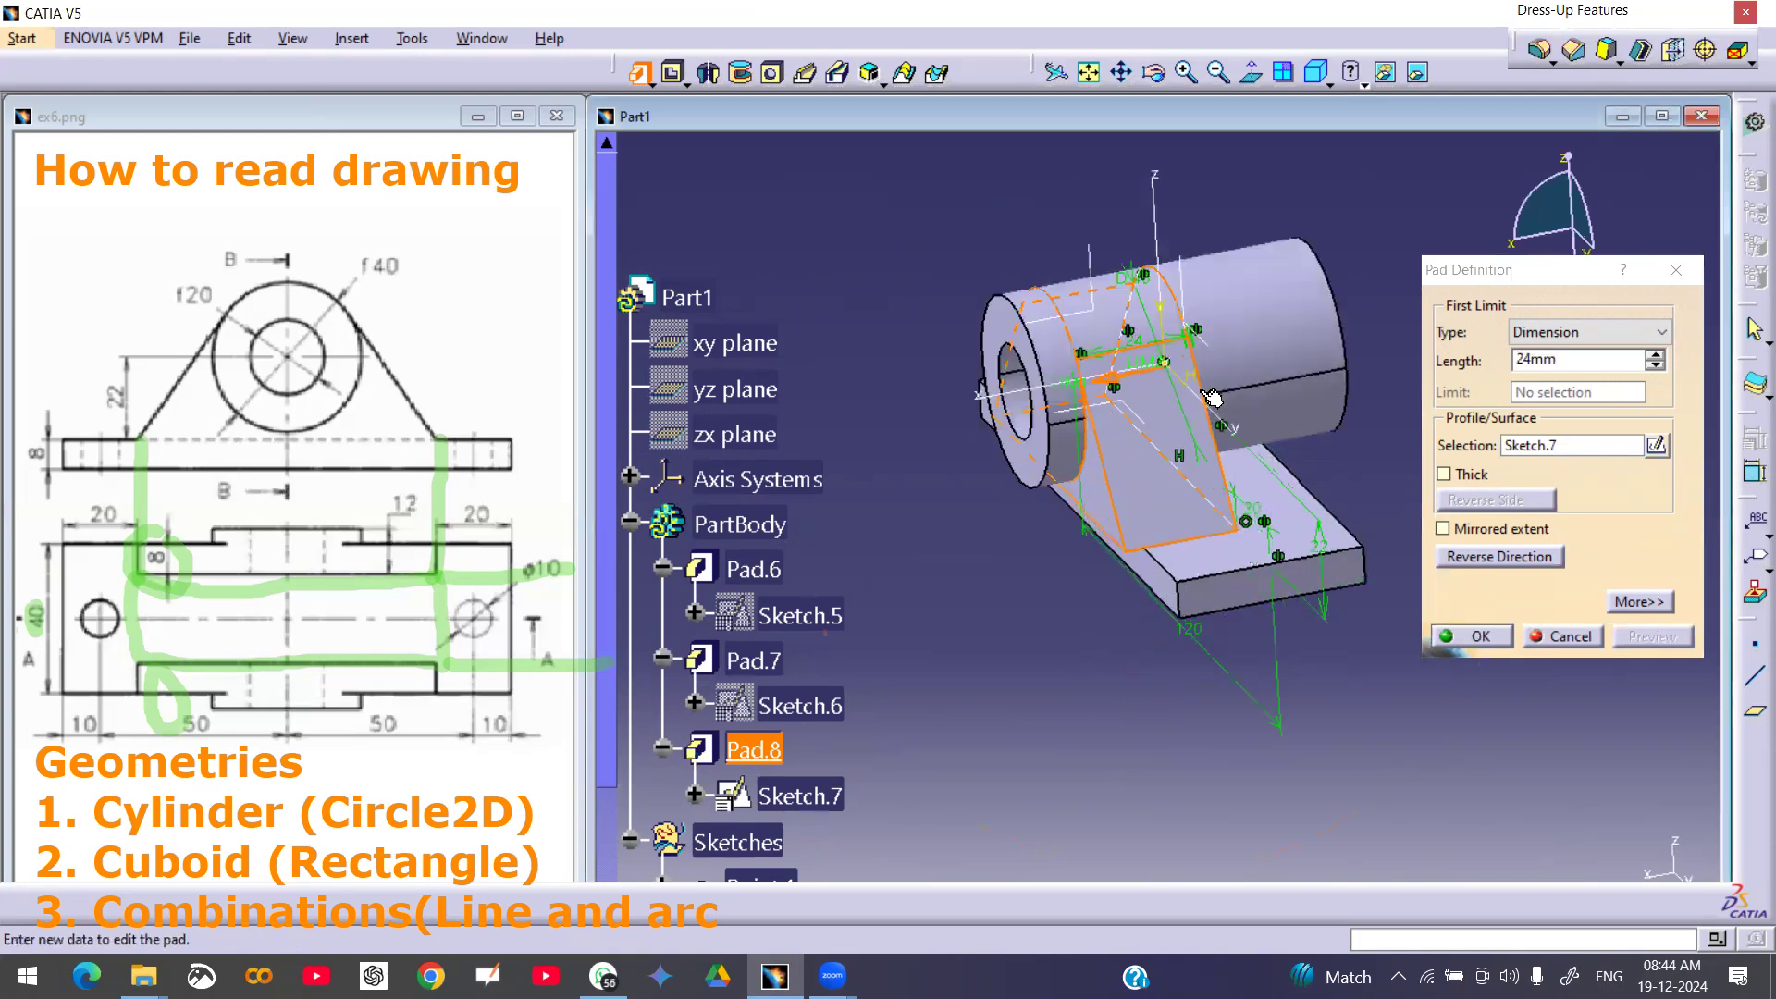
- Change the web pad's length to 12 mm, enable Mirrored extent, and create the pad
drag(1582, 361, 1460, 371)
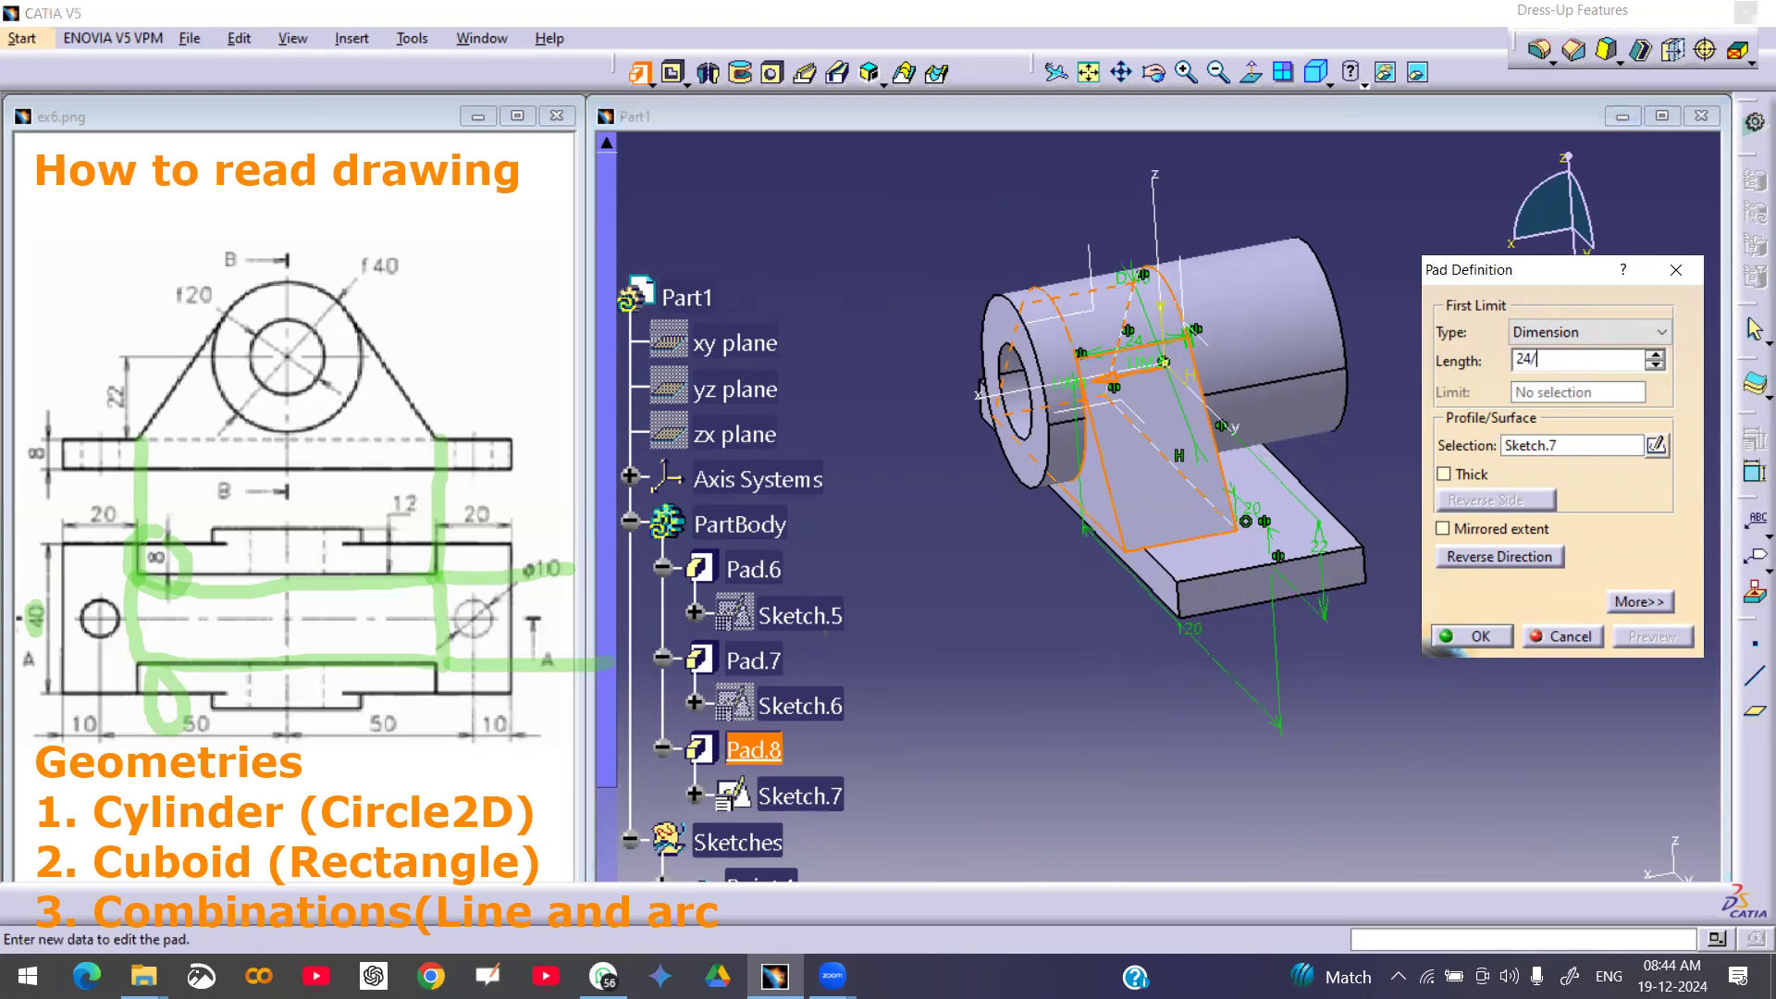
click(1332, 720)
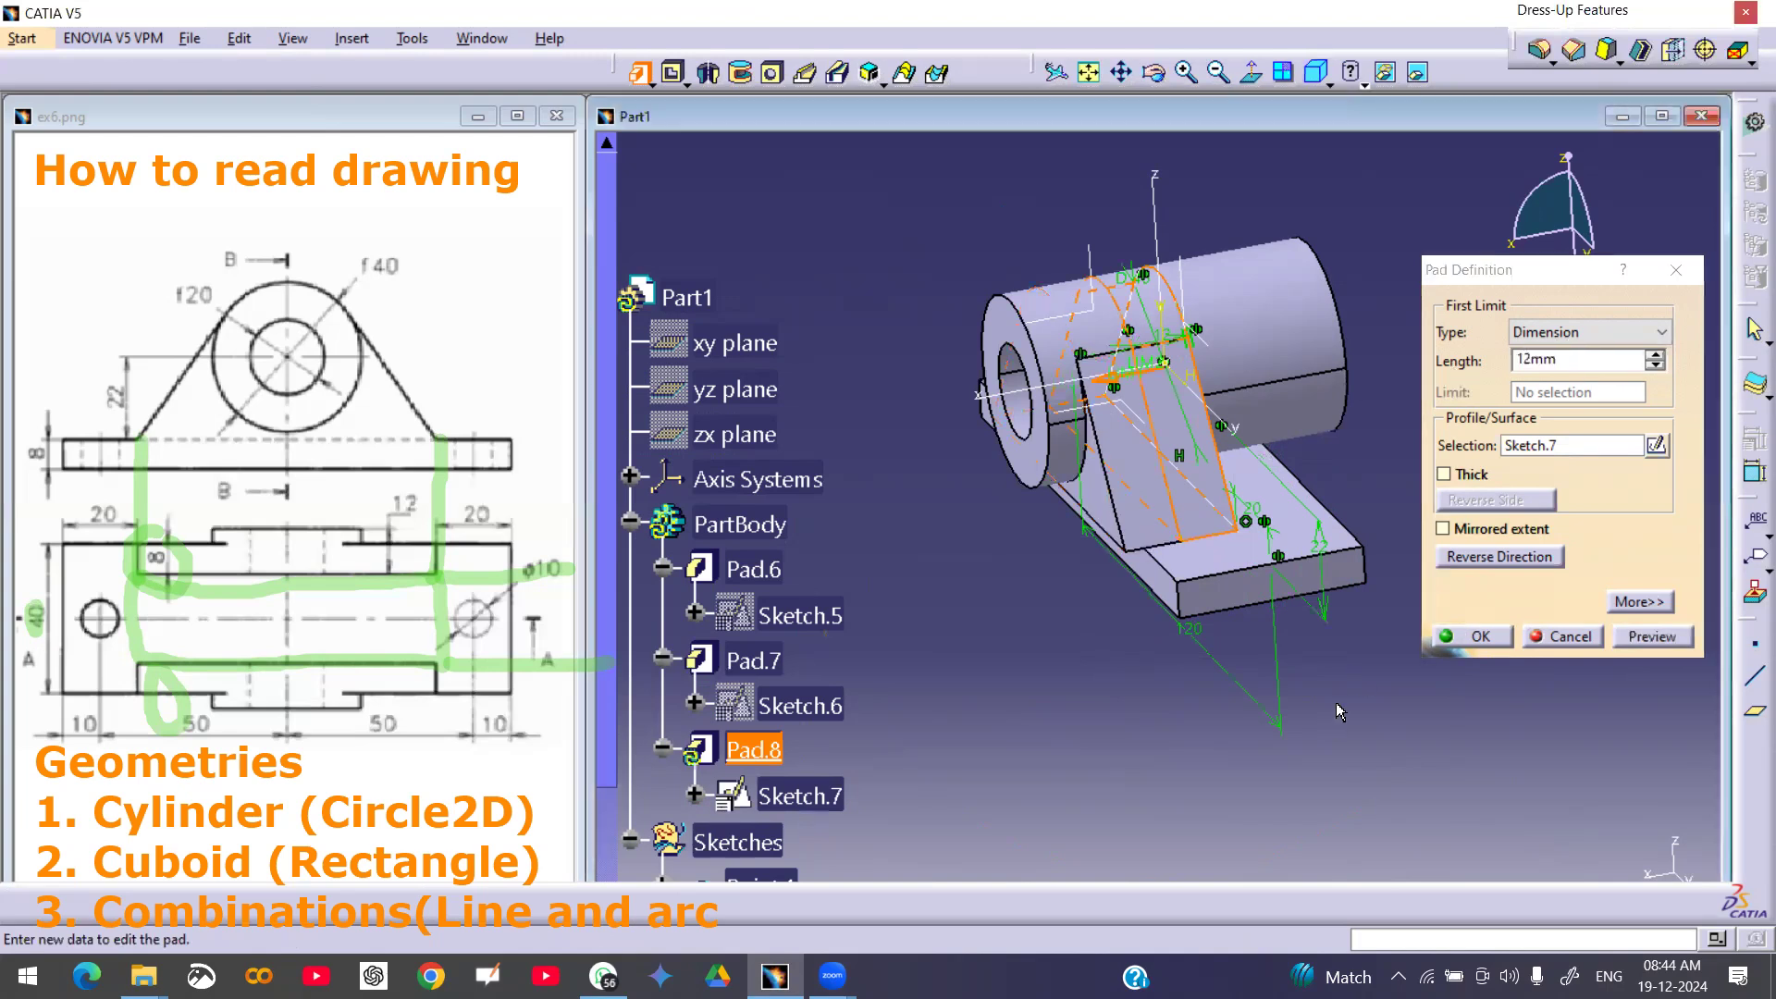
click(1482, 529)
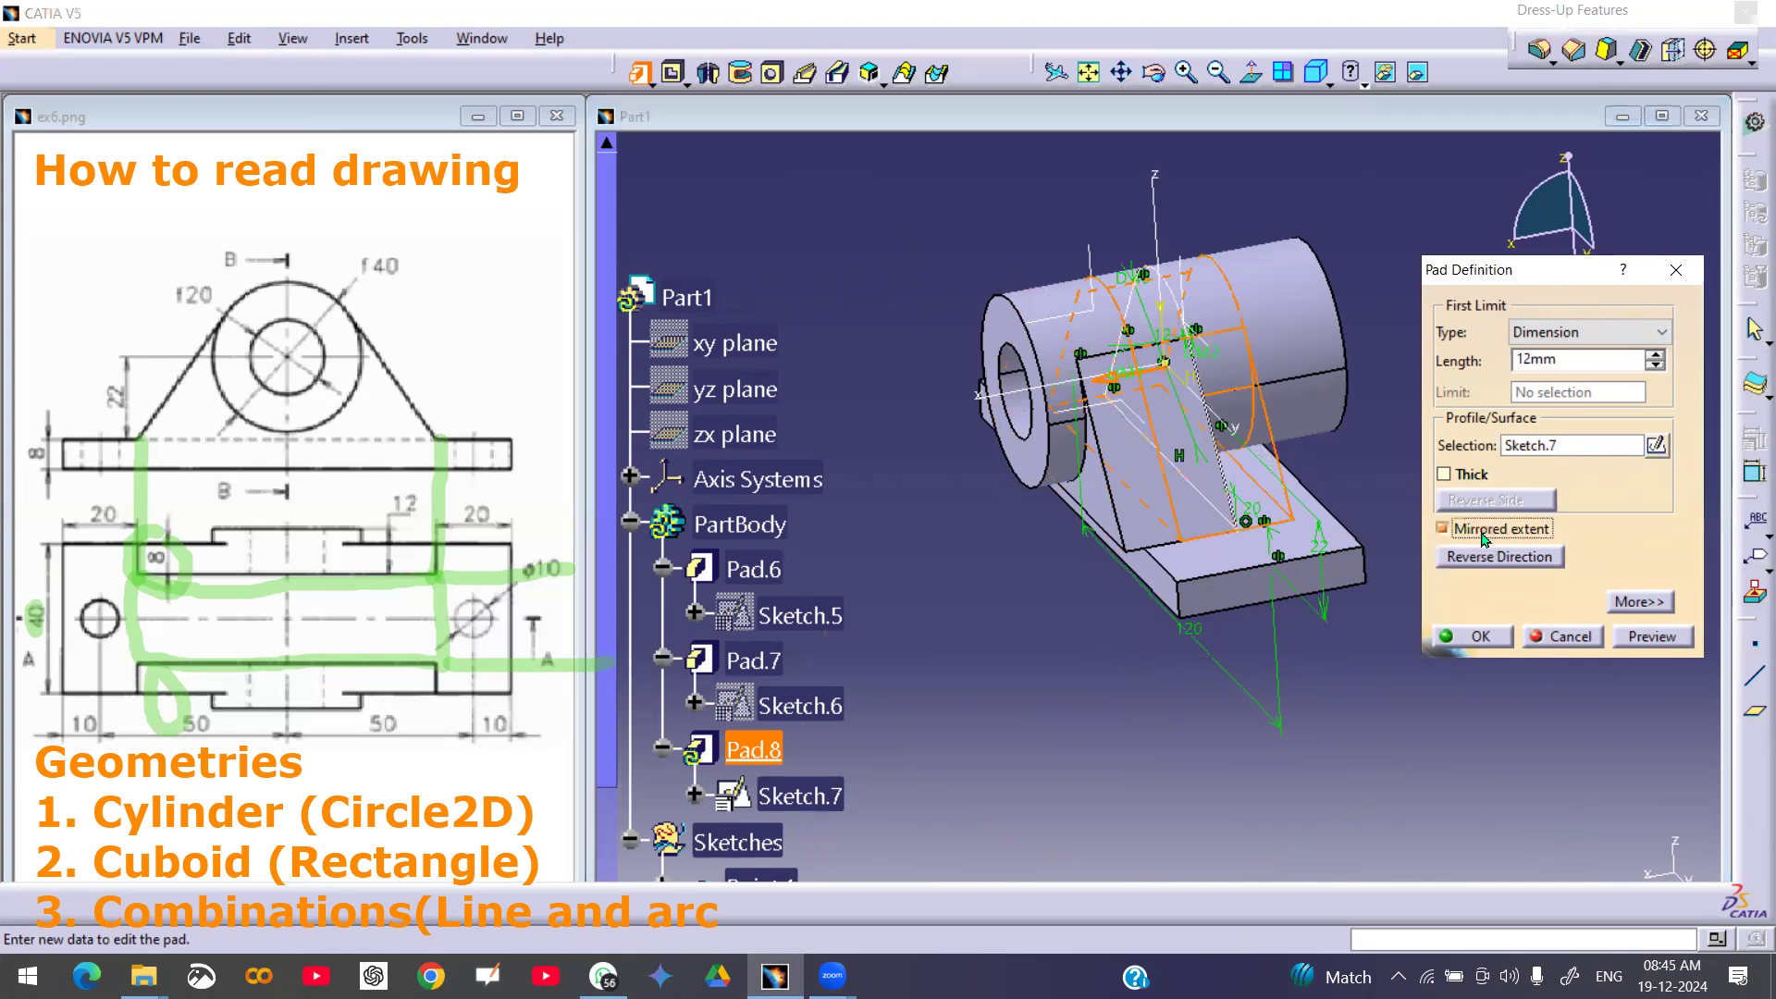
click(1646, 638)
click(1474, 637)
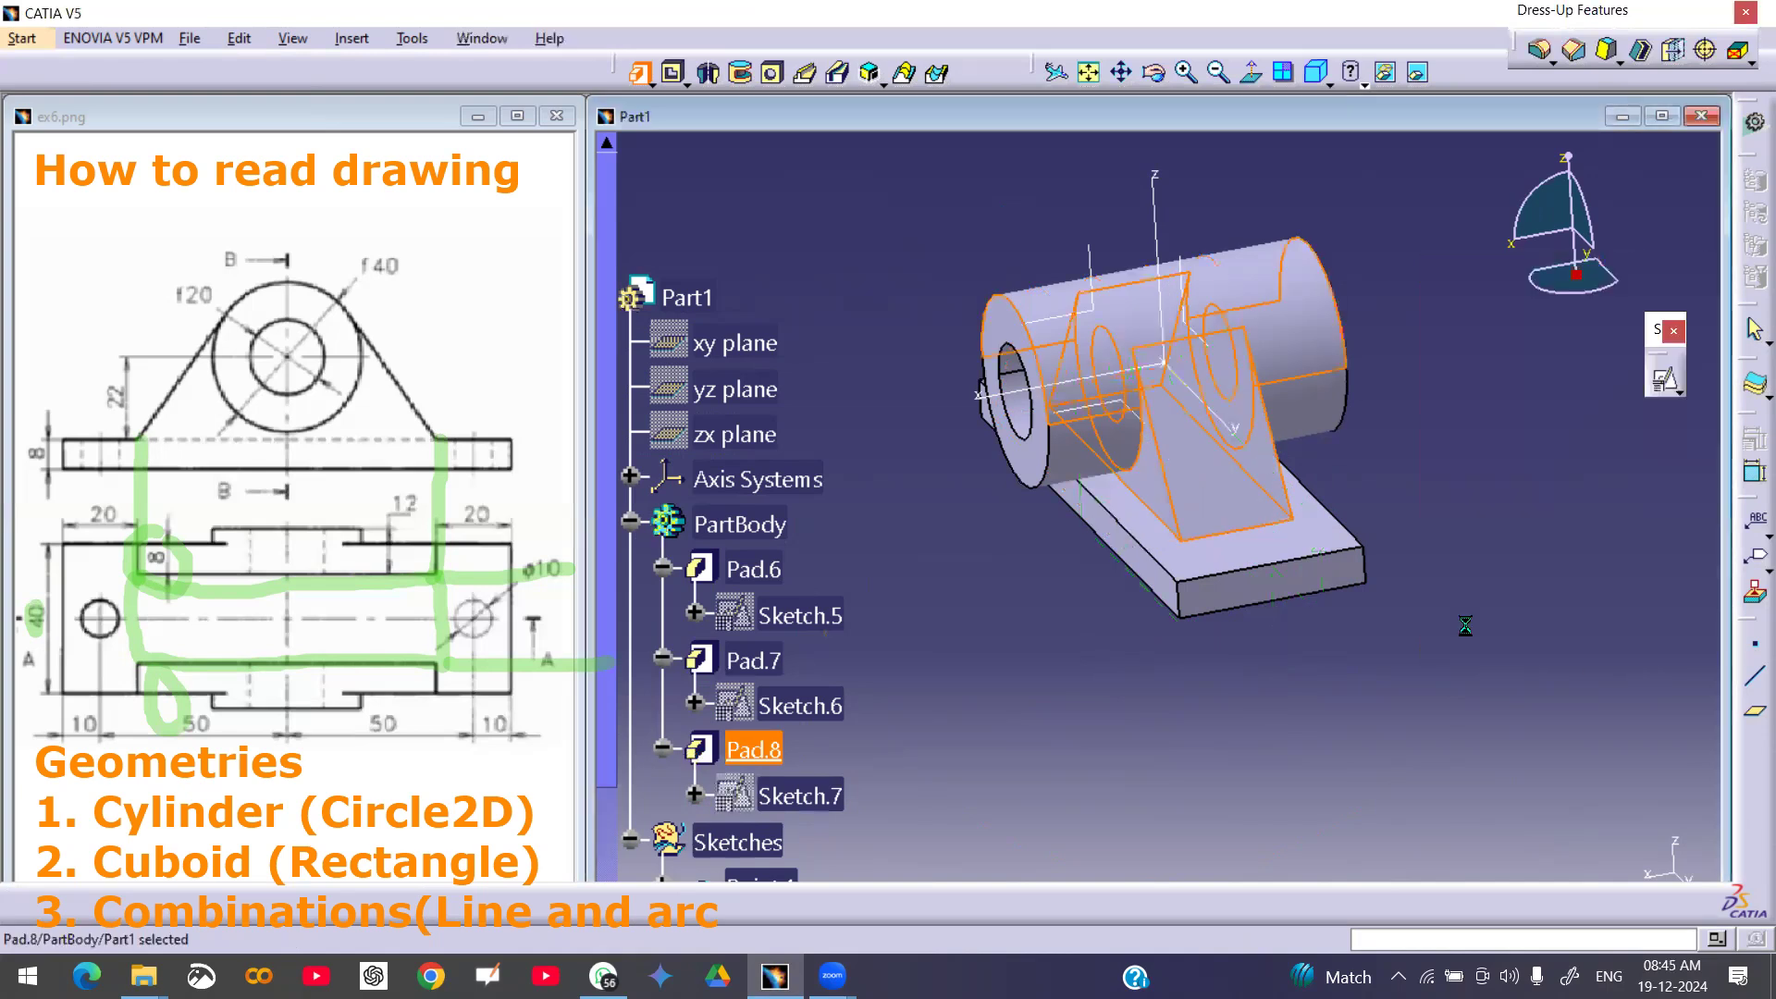
click(1145, 659)
- Start a pocket and create an extract of the boss's inner hole edge as its profile
middle_drag(1079, 663, 1212, 359)
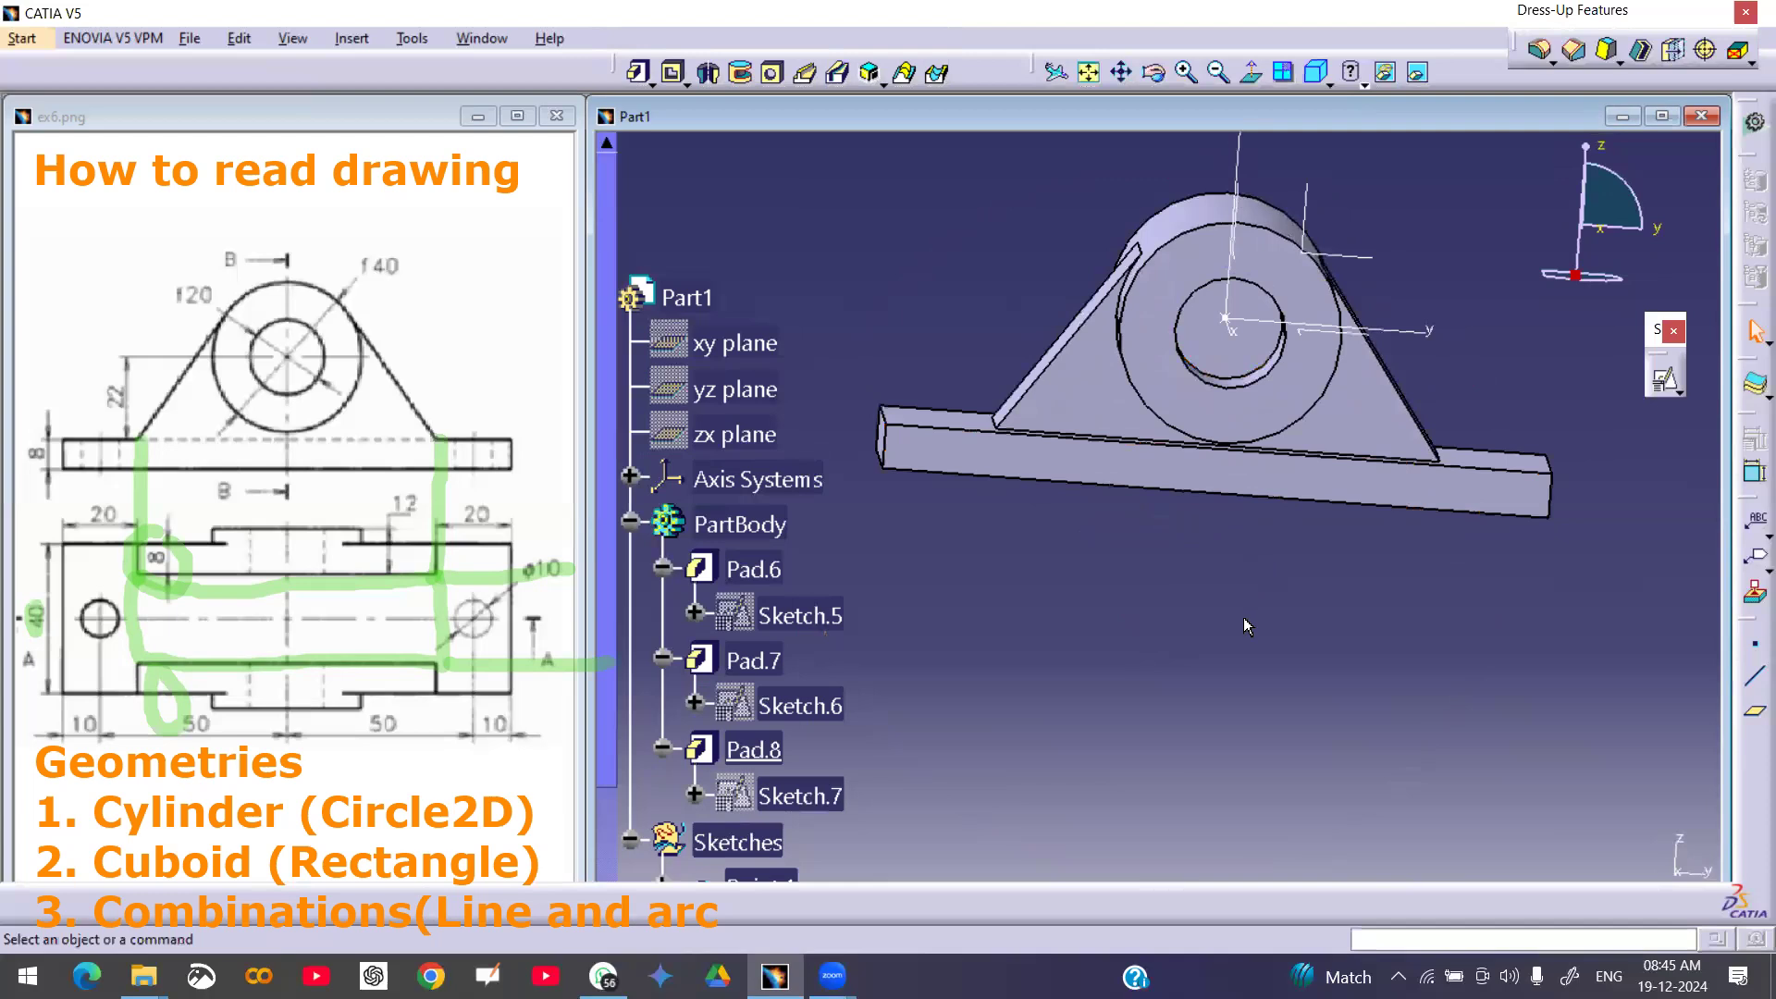
scroll(1001, 651, down, 2)
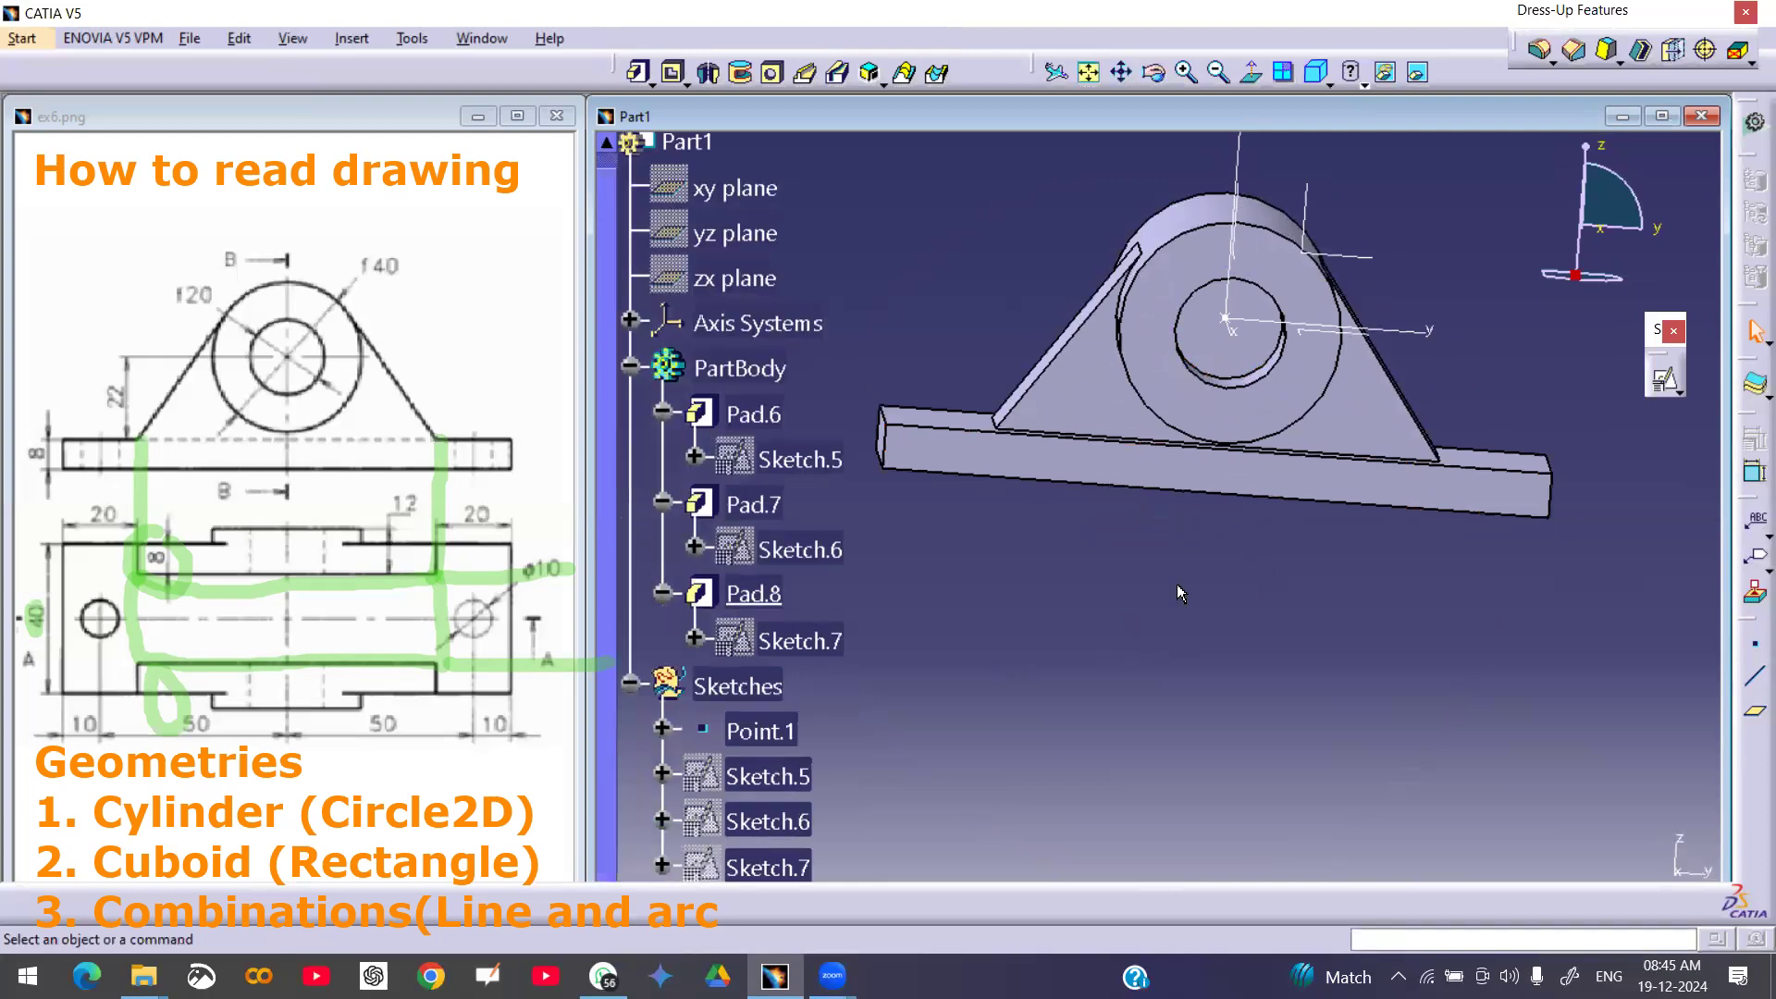
click(672, 72)
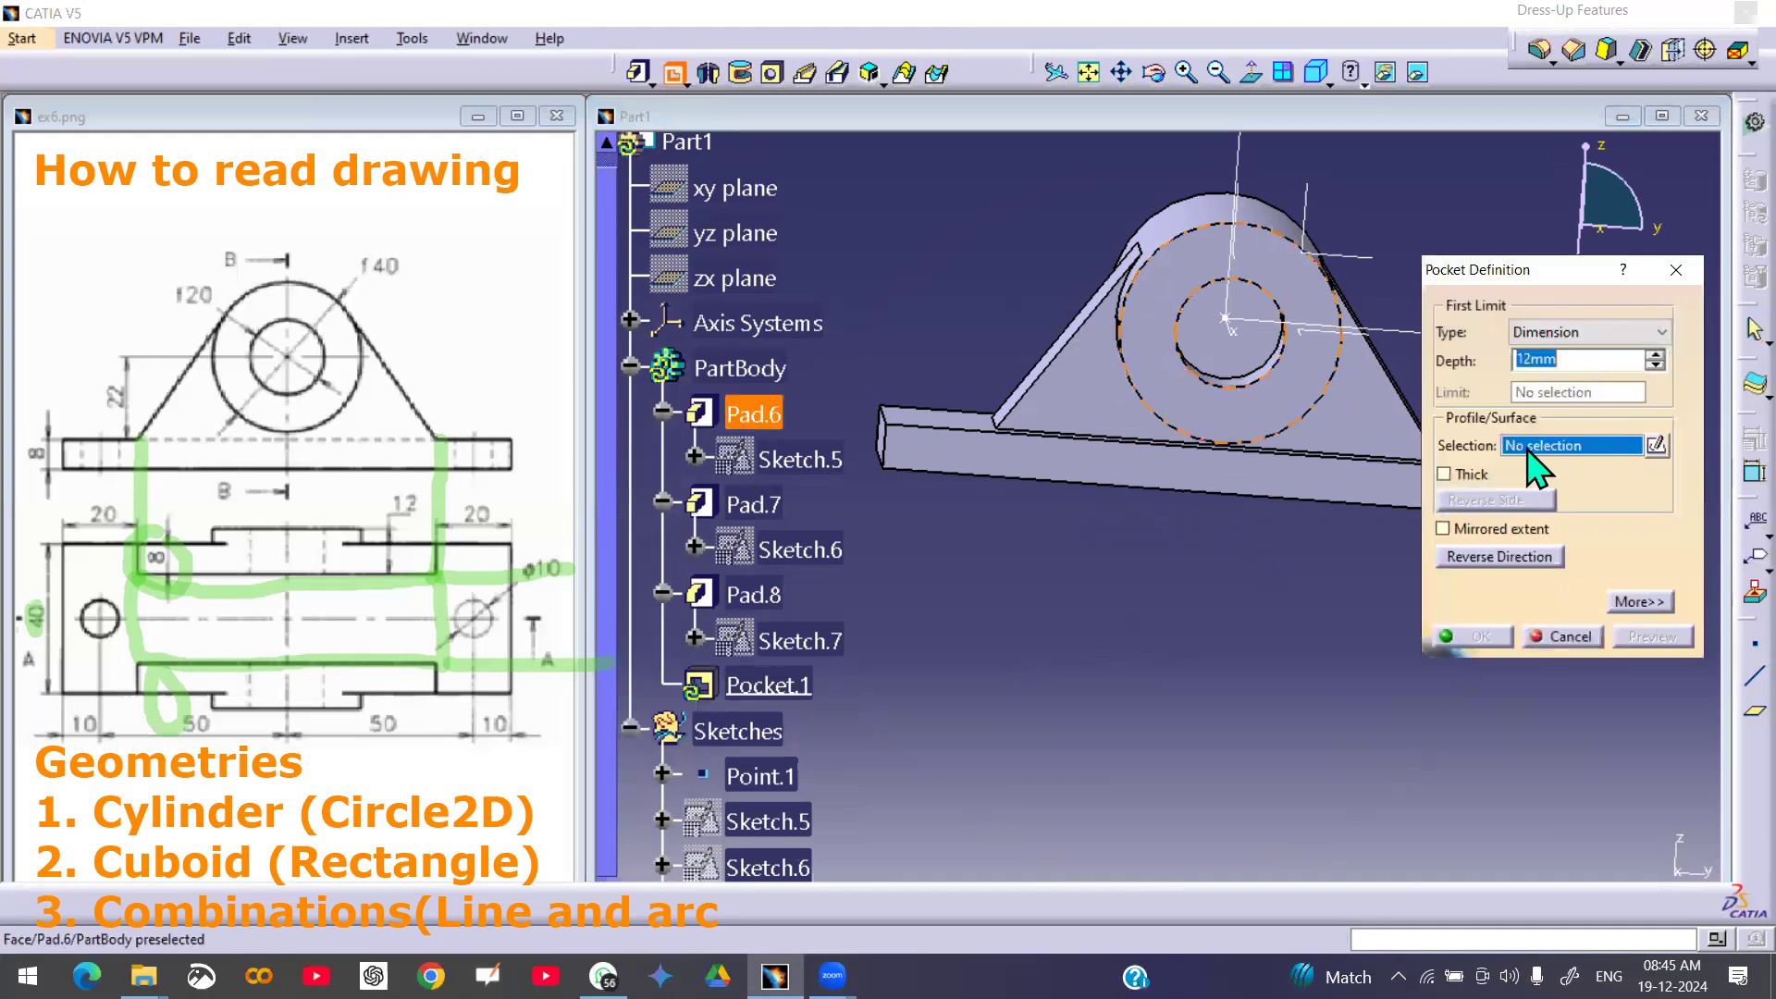
right_click(1528, 451)
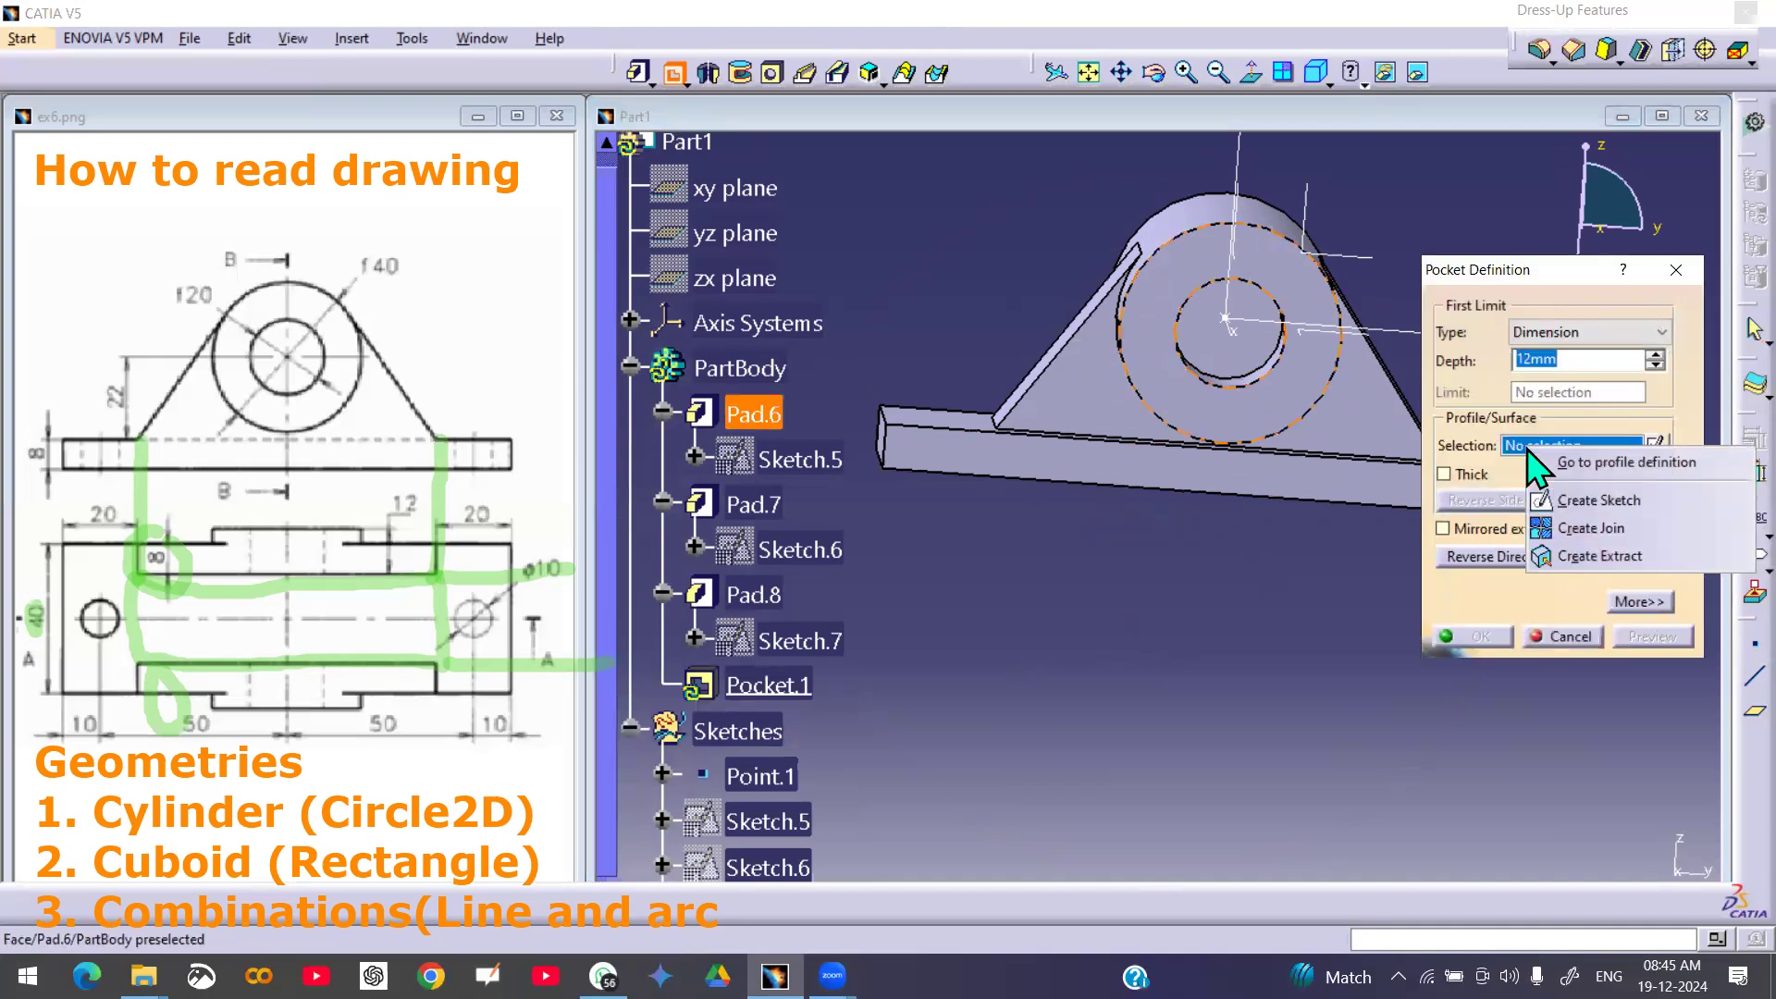
click(1598, 558)
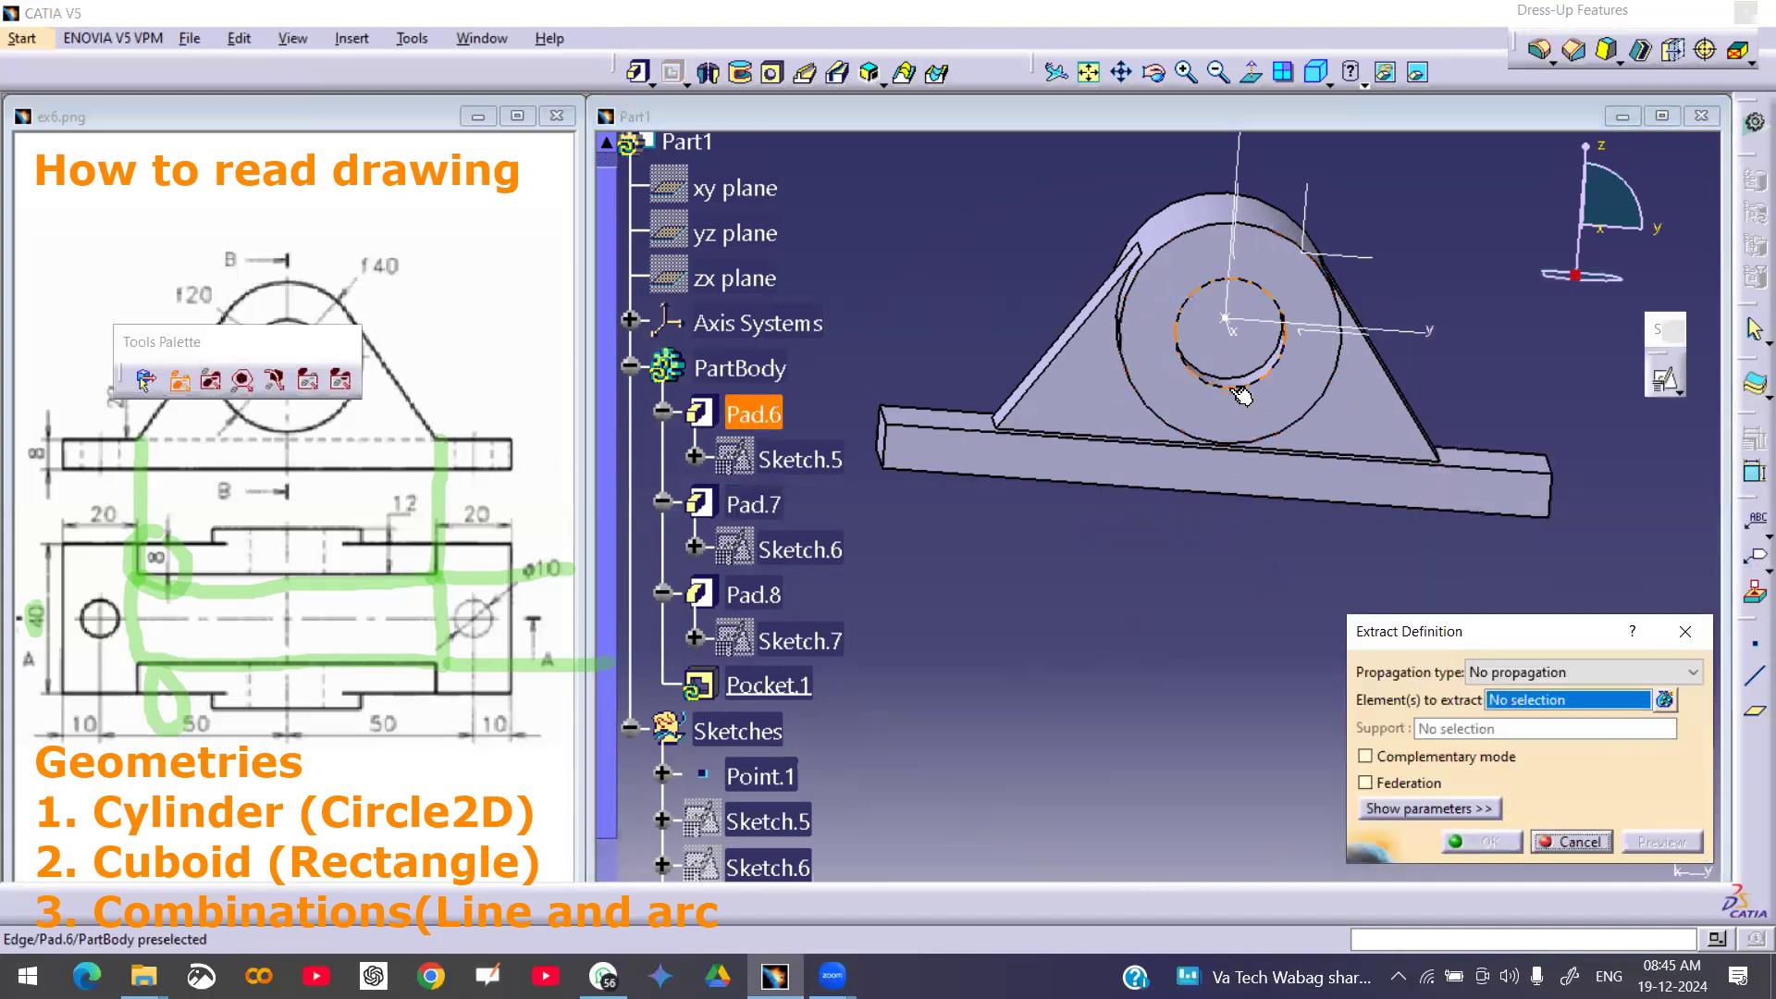
click(1231, 387)
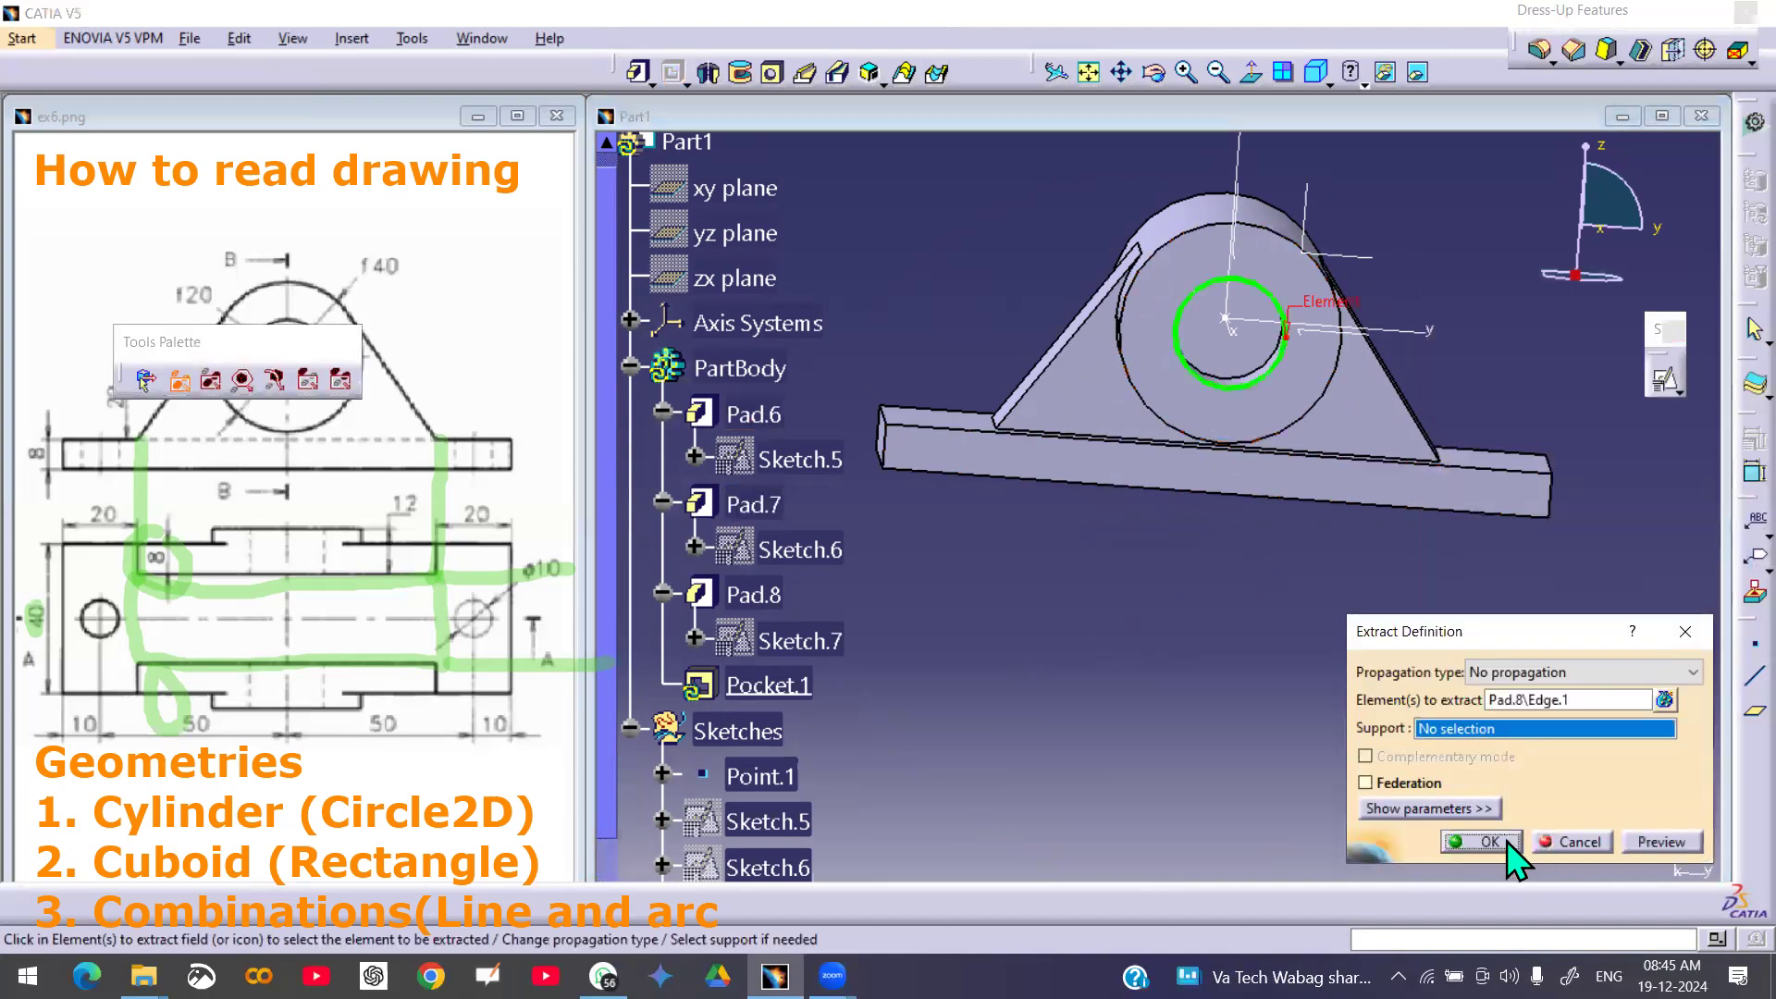
click(1499, 841)
- Set the pocket depth to 200 mm with Mirrored extent and cut the hole through the boss and web
middle_drag(1134, 651, 1354, 696)
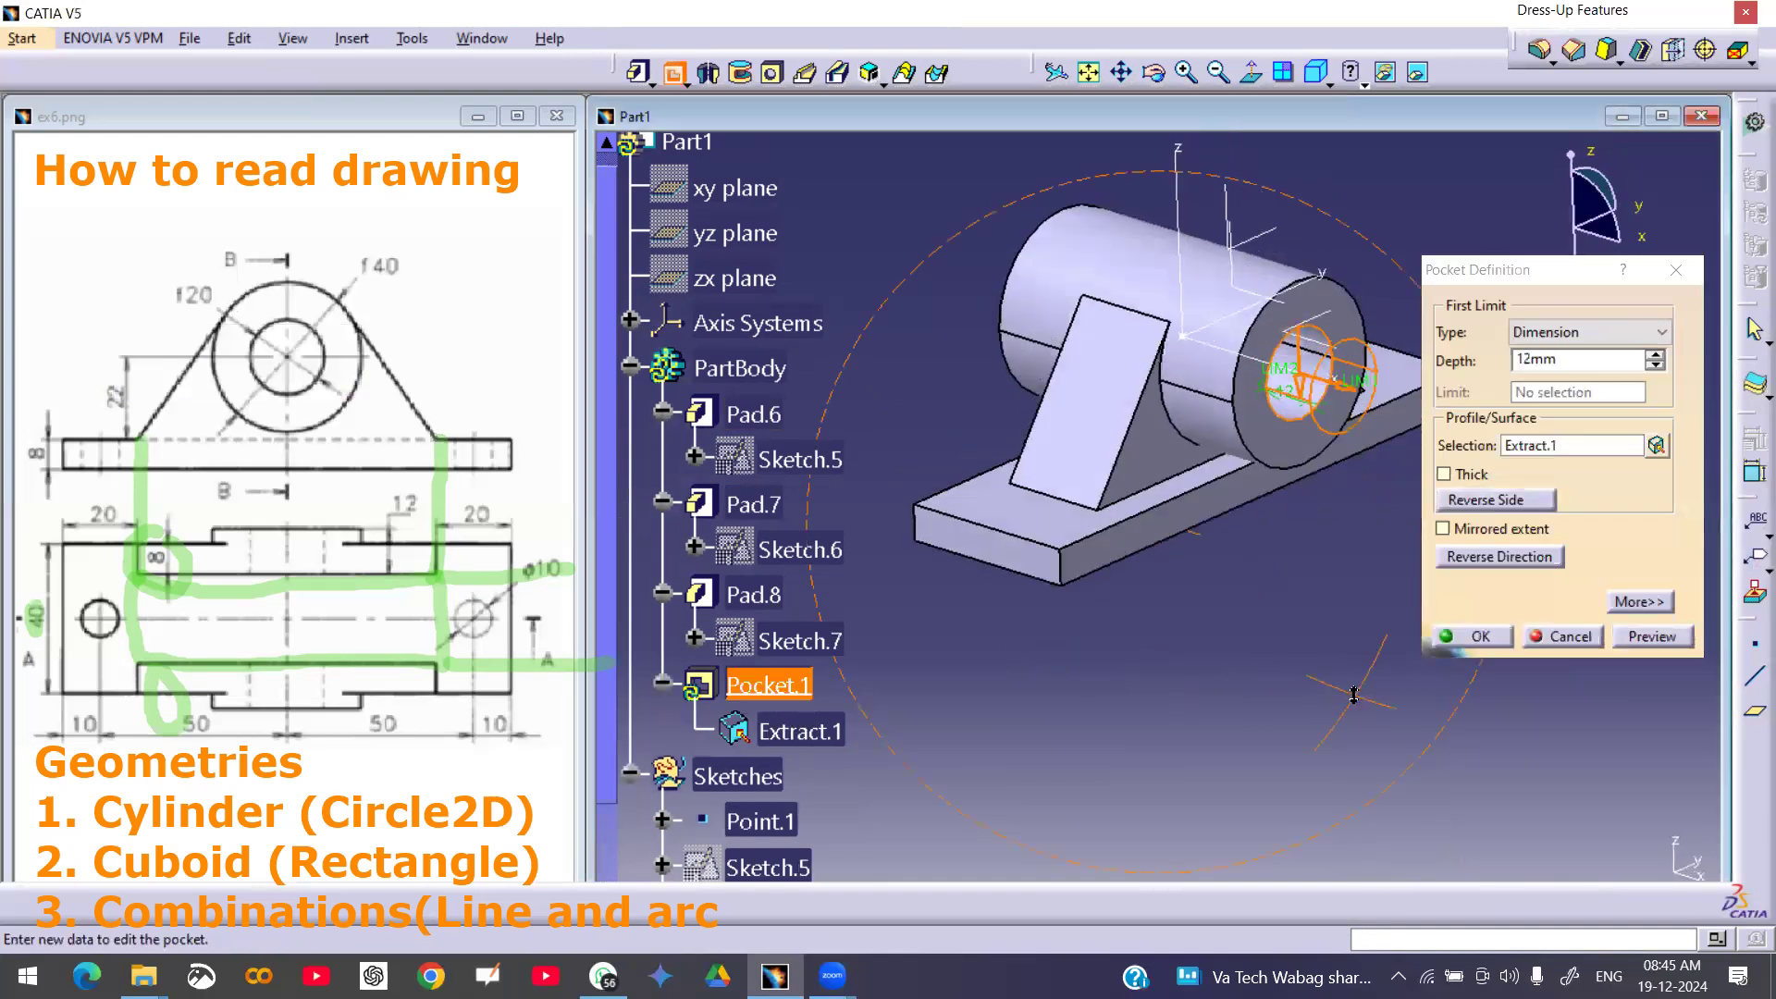
click(1499, 531)
double_click(1580, 366)
text(200)
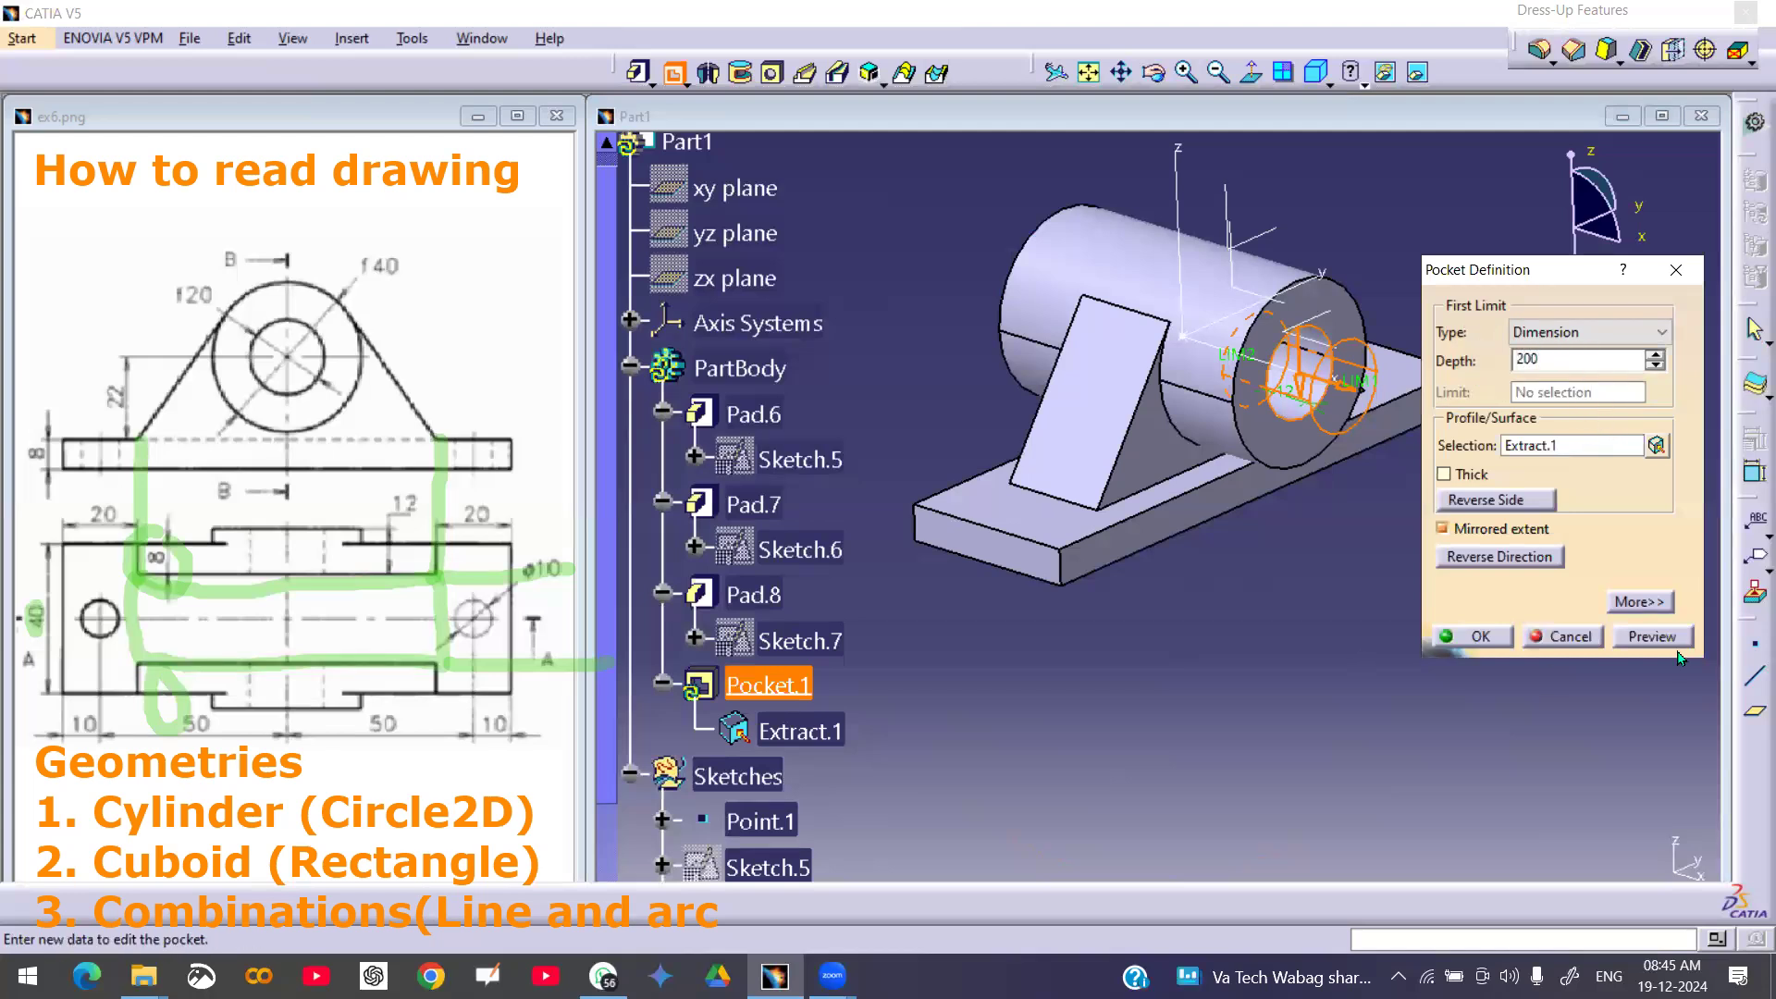
click(1651, 636)
click(1475, 636)
- Inspect the bore through the boss and clear the pen marks from the drawing
middle_drag(1374, 651, 1244, 658)
middle_drag(1152, 370, 1406, 555)
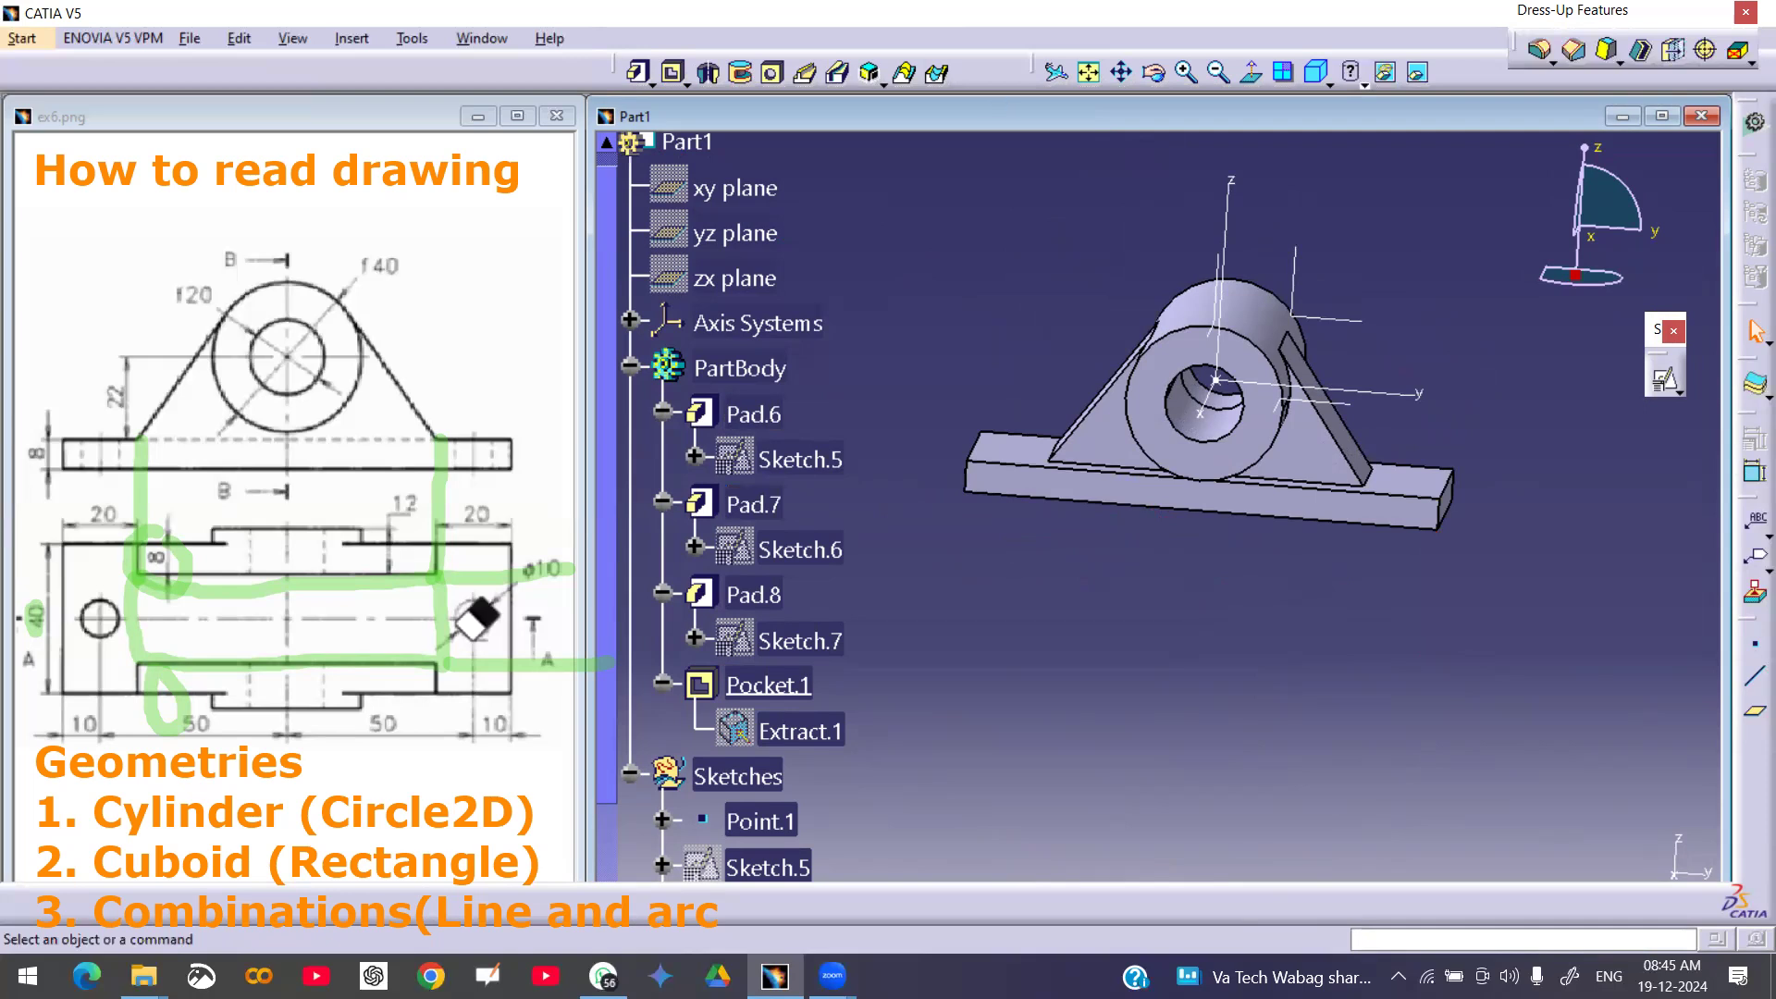
mouse_move(521, 648)
mouse_down()
mouse_move(232, 600)
mouse_move(183, 678)
mouse_move(80, 584)
mouse_move(35, 606)
mouse_move(164, 405)
mouse_up()
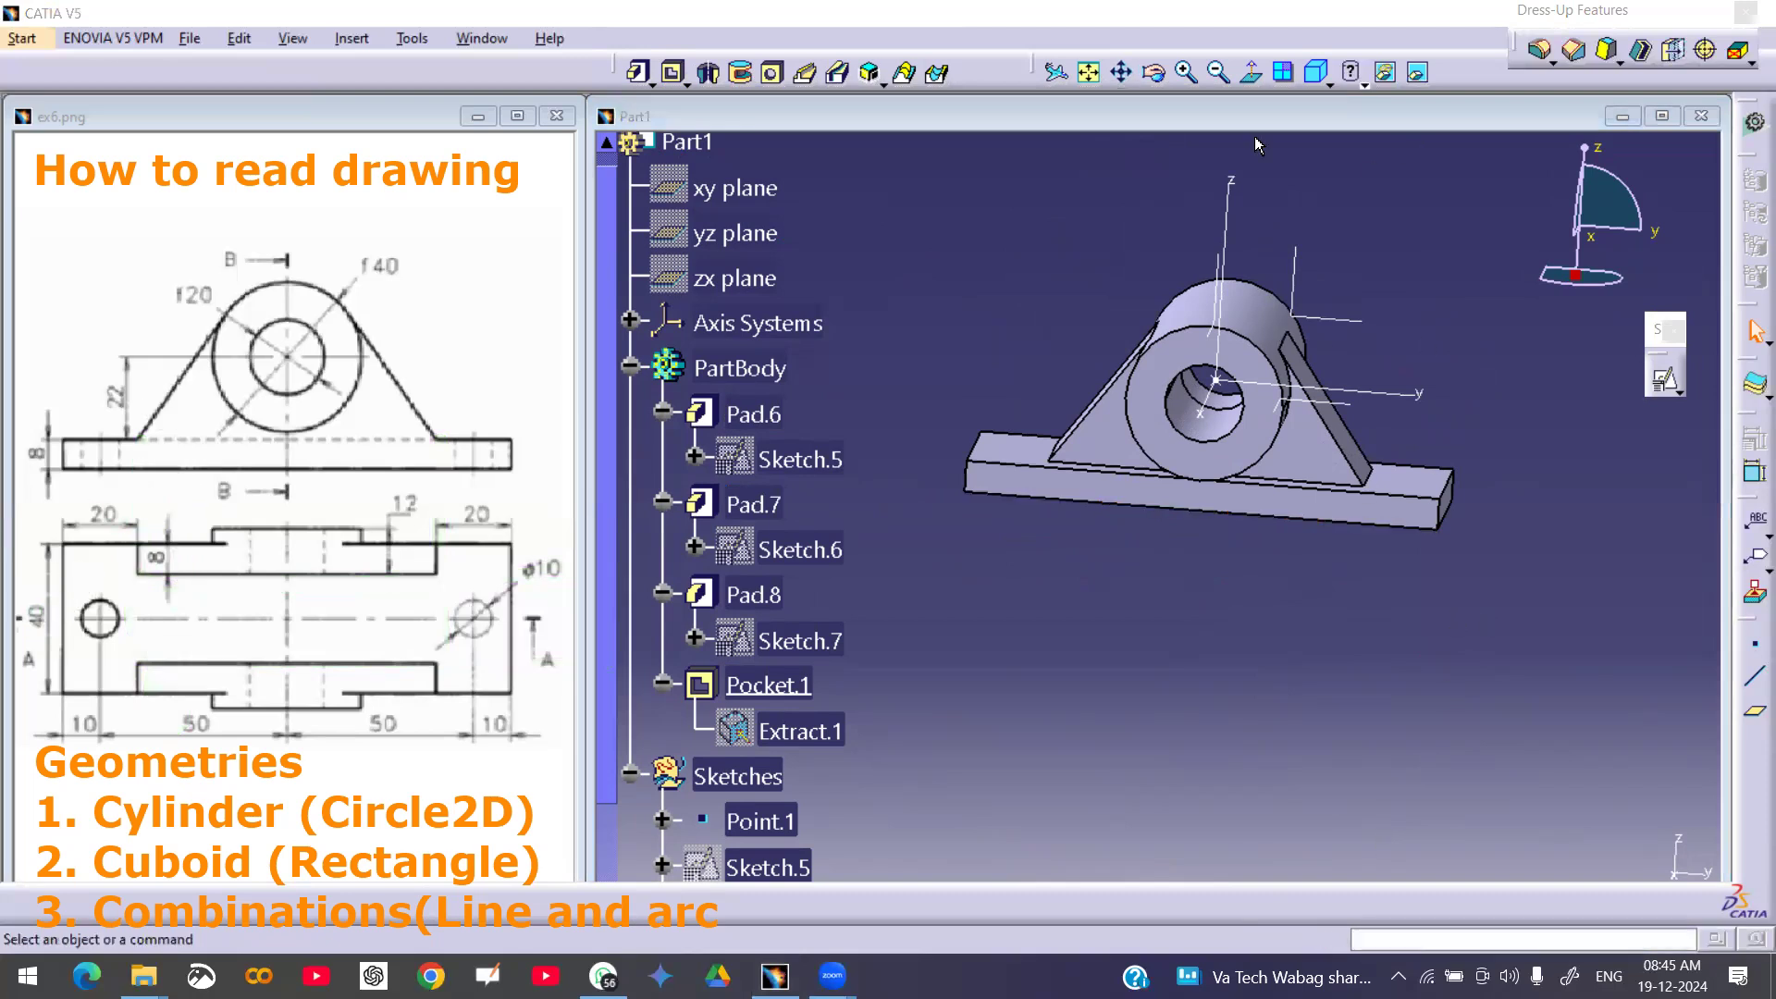
- Set the part to the front view and hide the specification tree and absolute axis system
click(1317, 74)
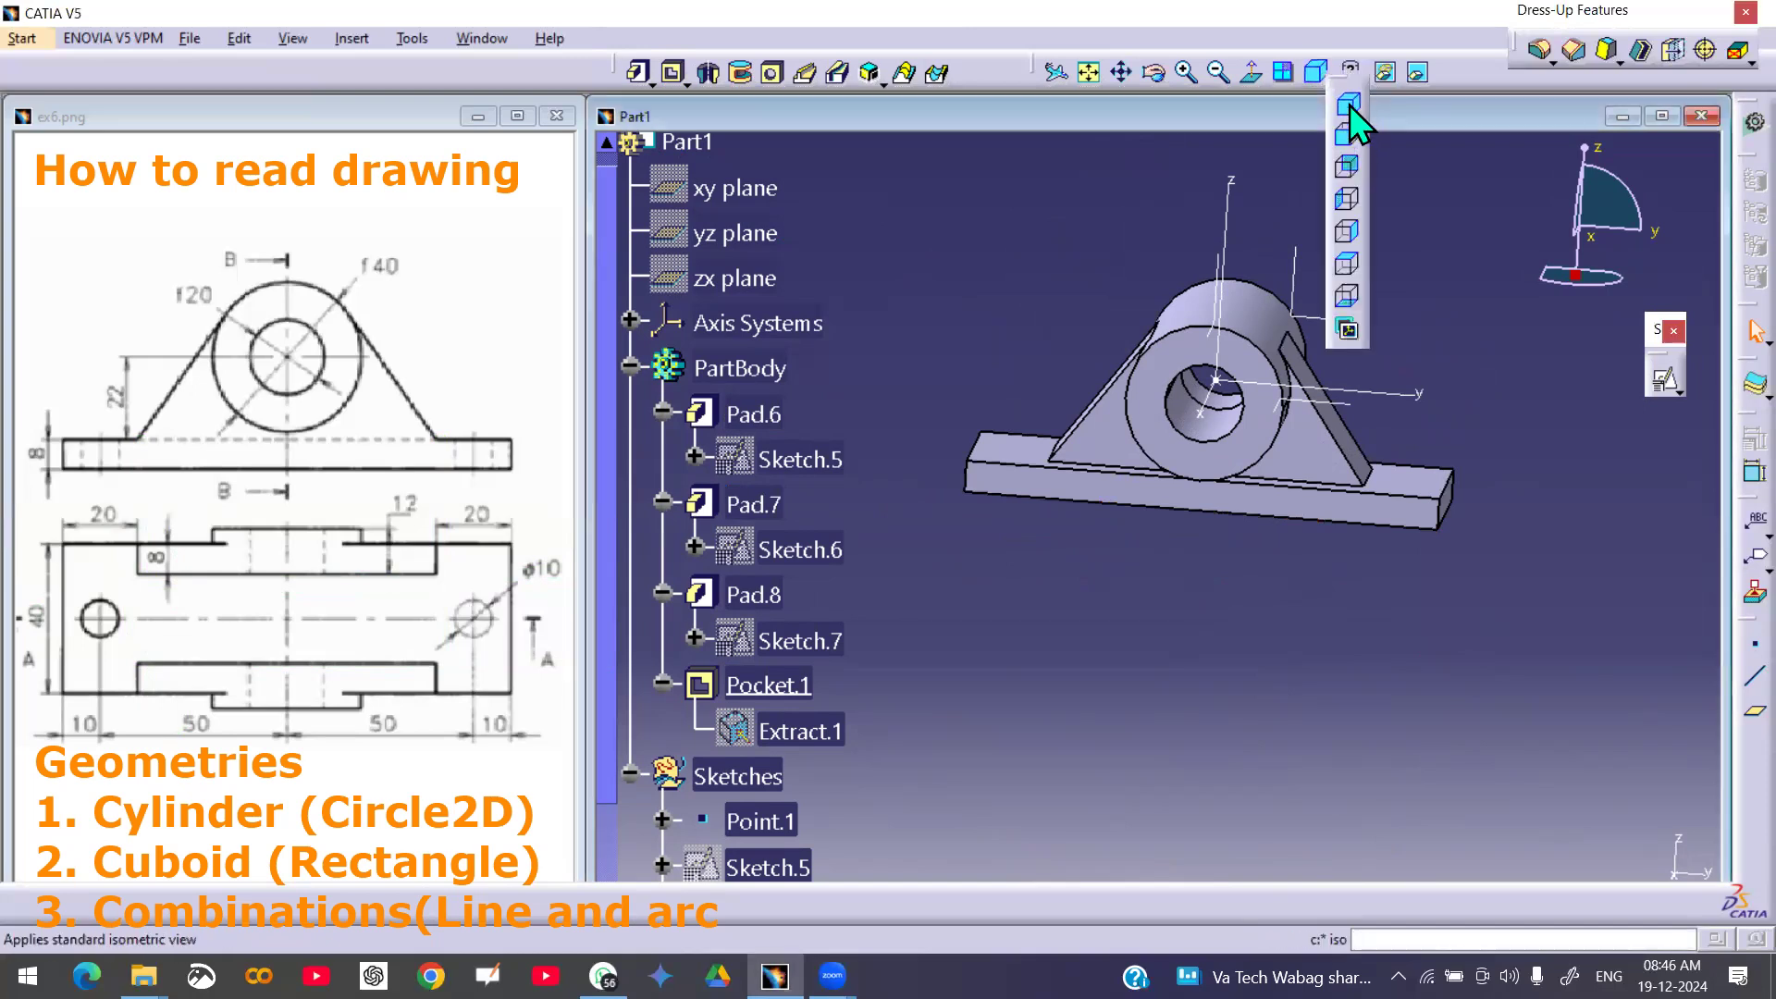
click(1348, 141)
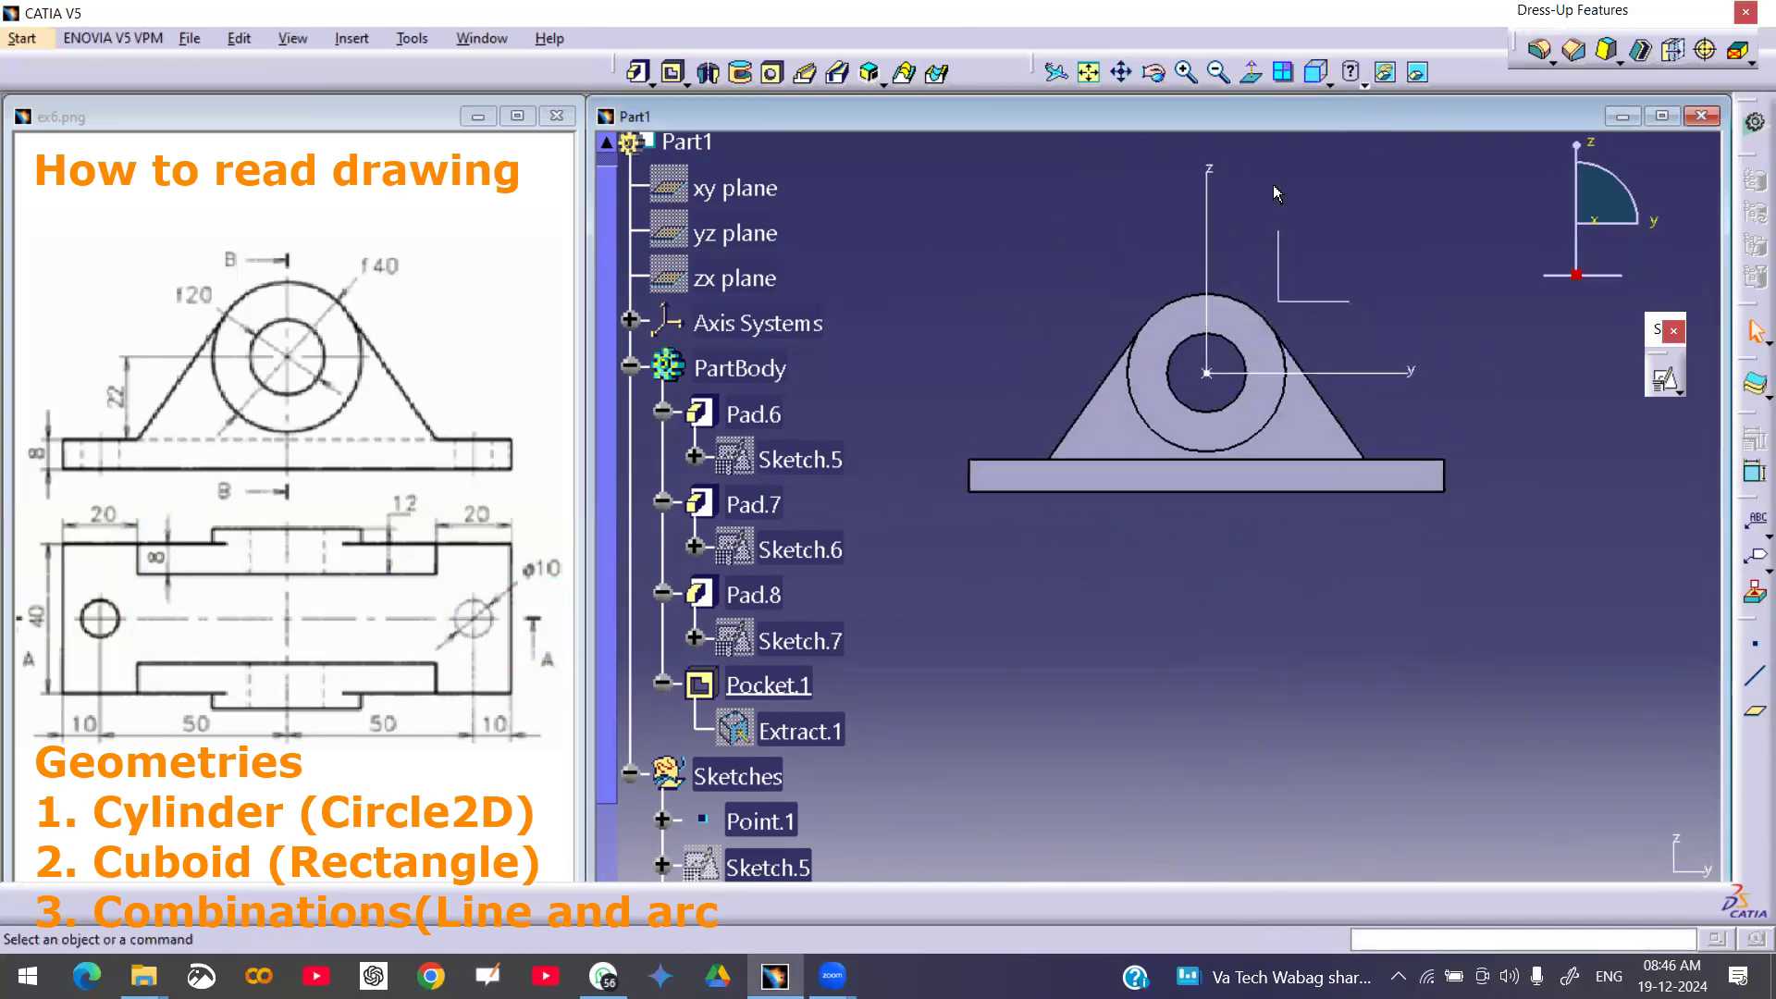
key(F3)
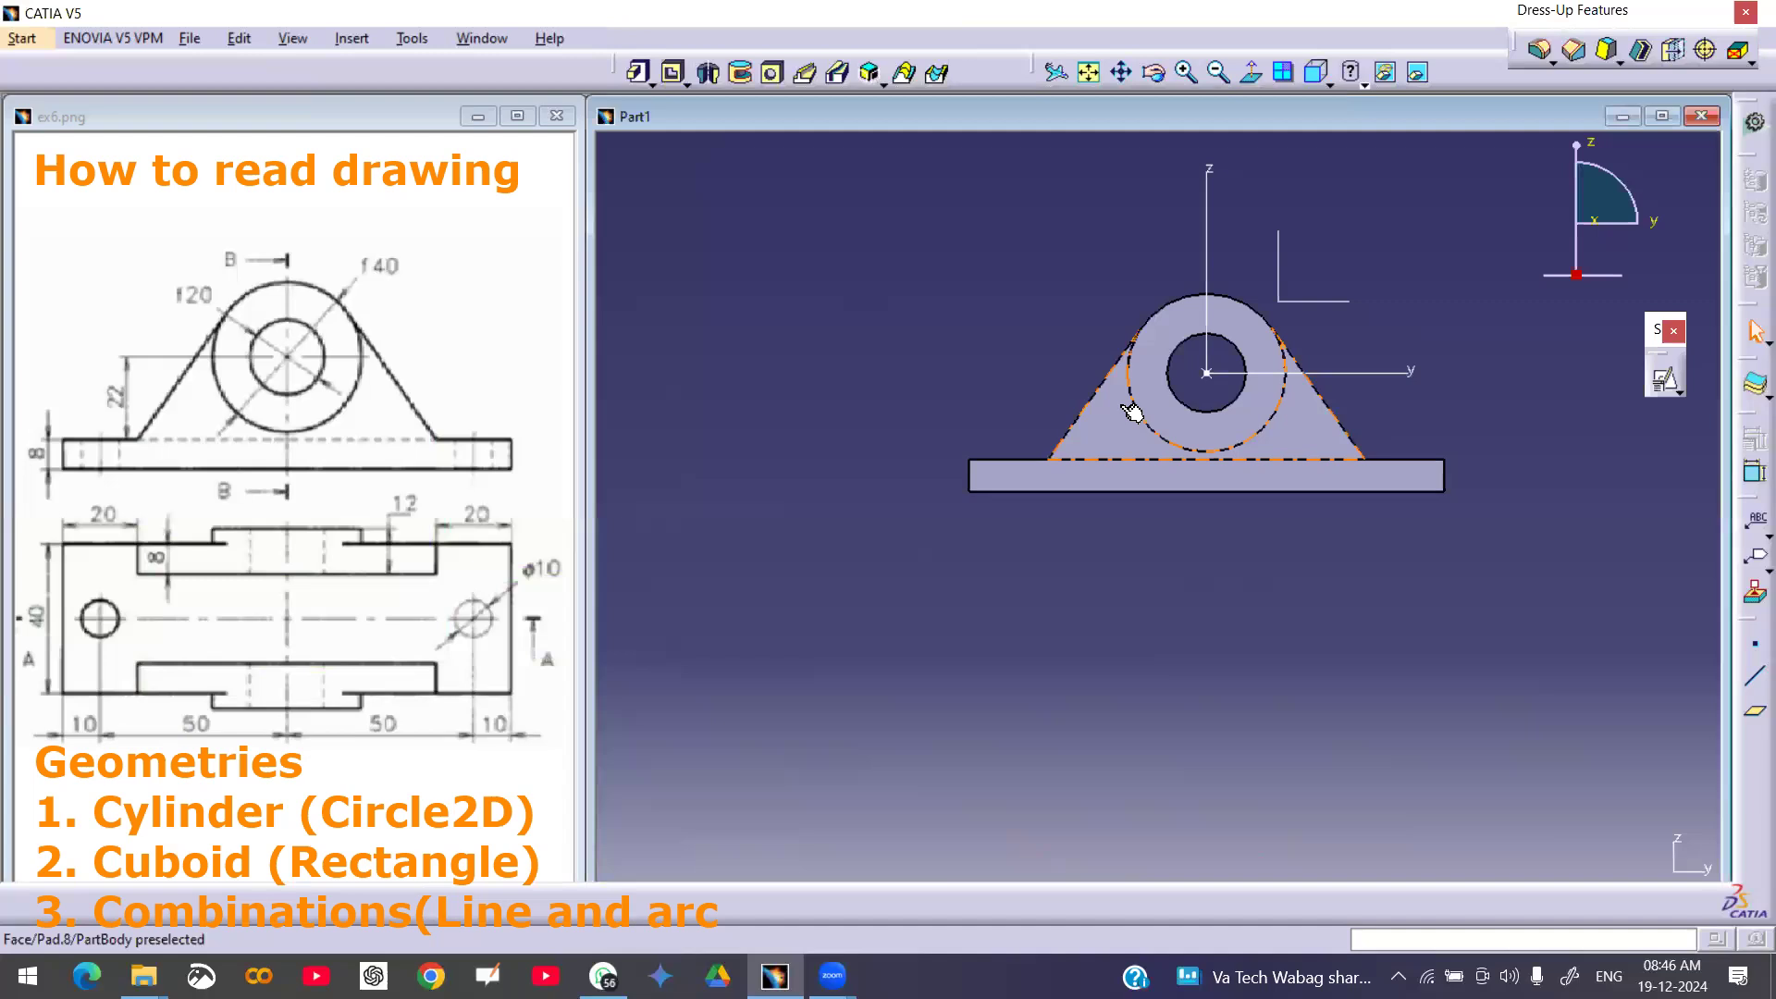
middle_drag(1229, 614, 1230, 360)
right_click(1216, 355)
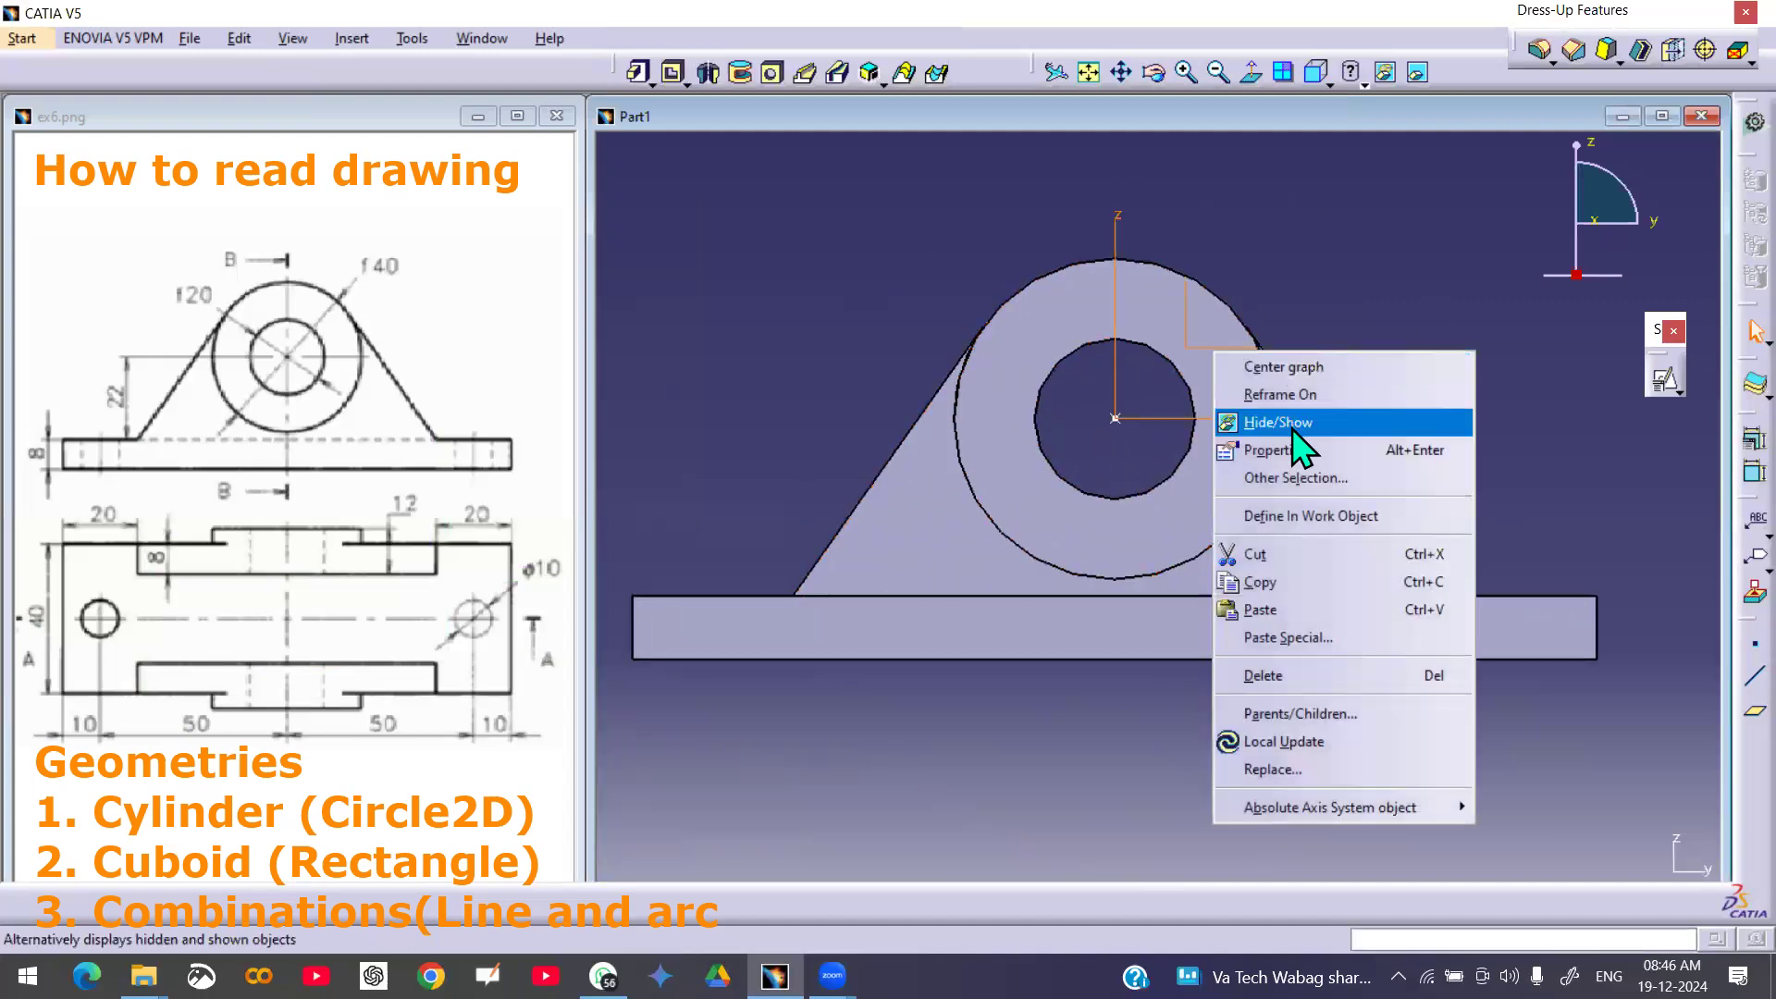
click(1265, 421)
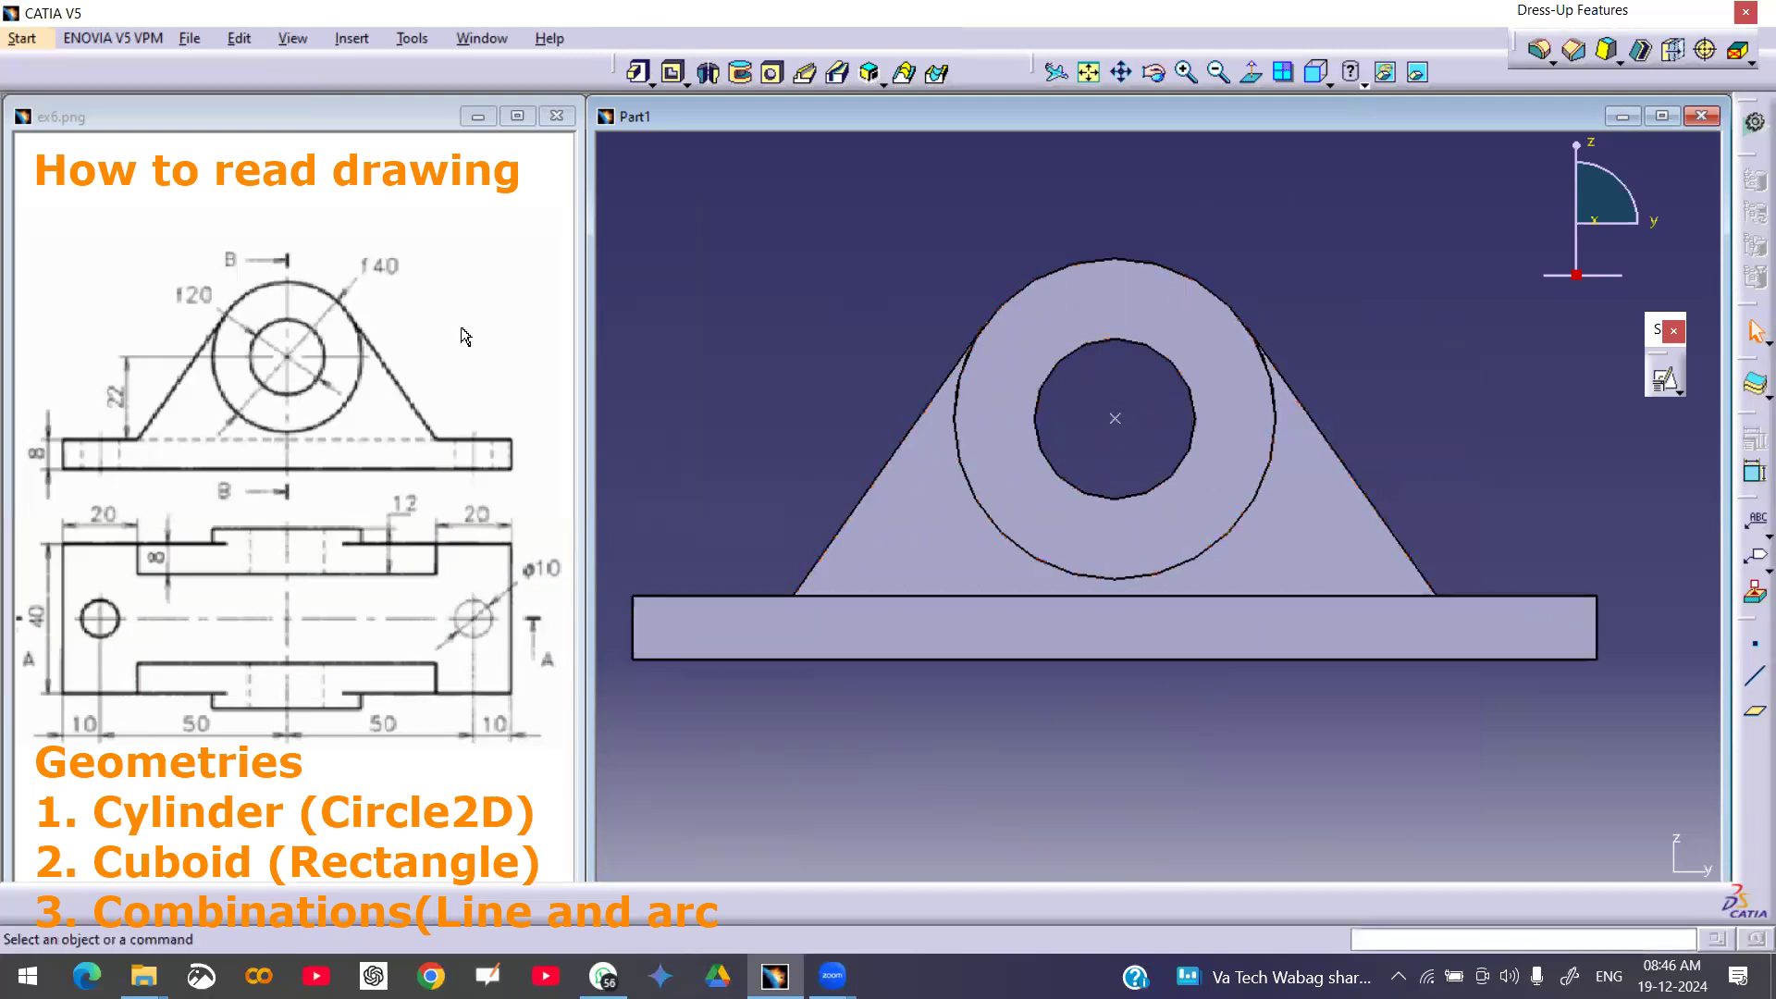
- Compare the model's front view with the drawing, marking corresponding spots on the base plate in both
click(1027, 540)
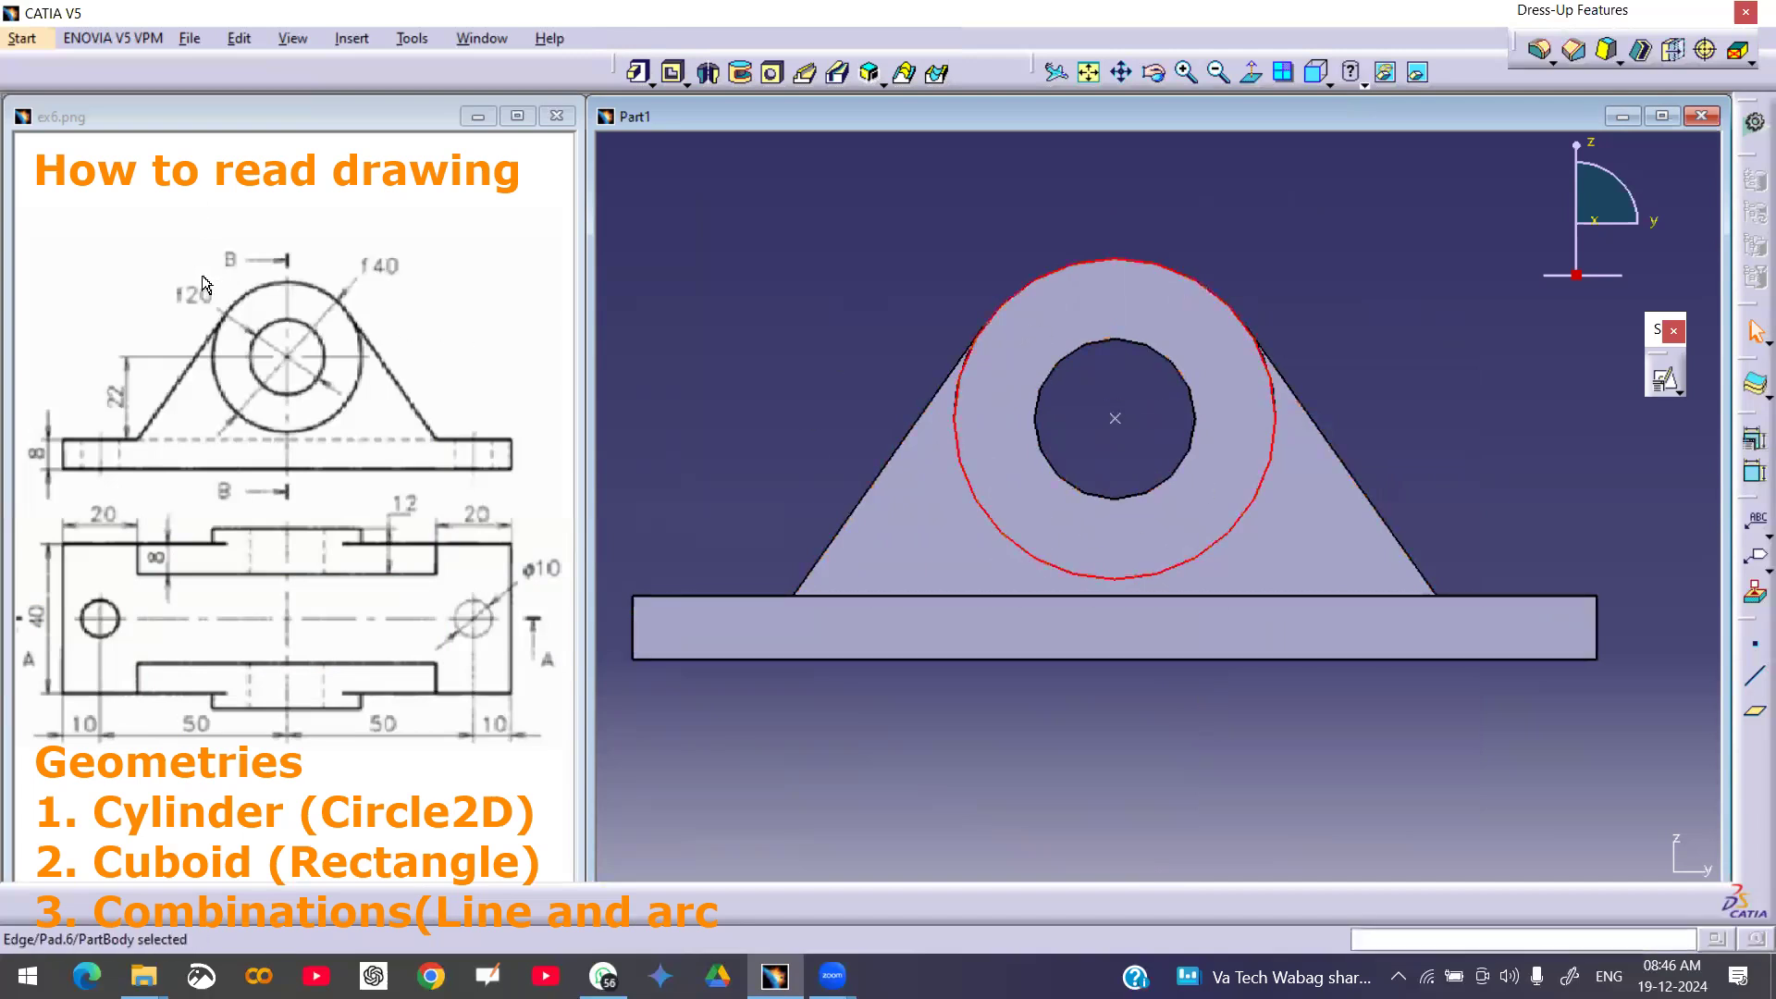
click(634, 283)
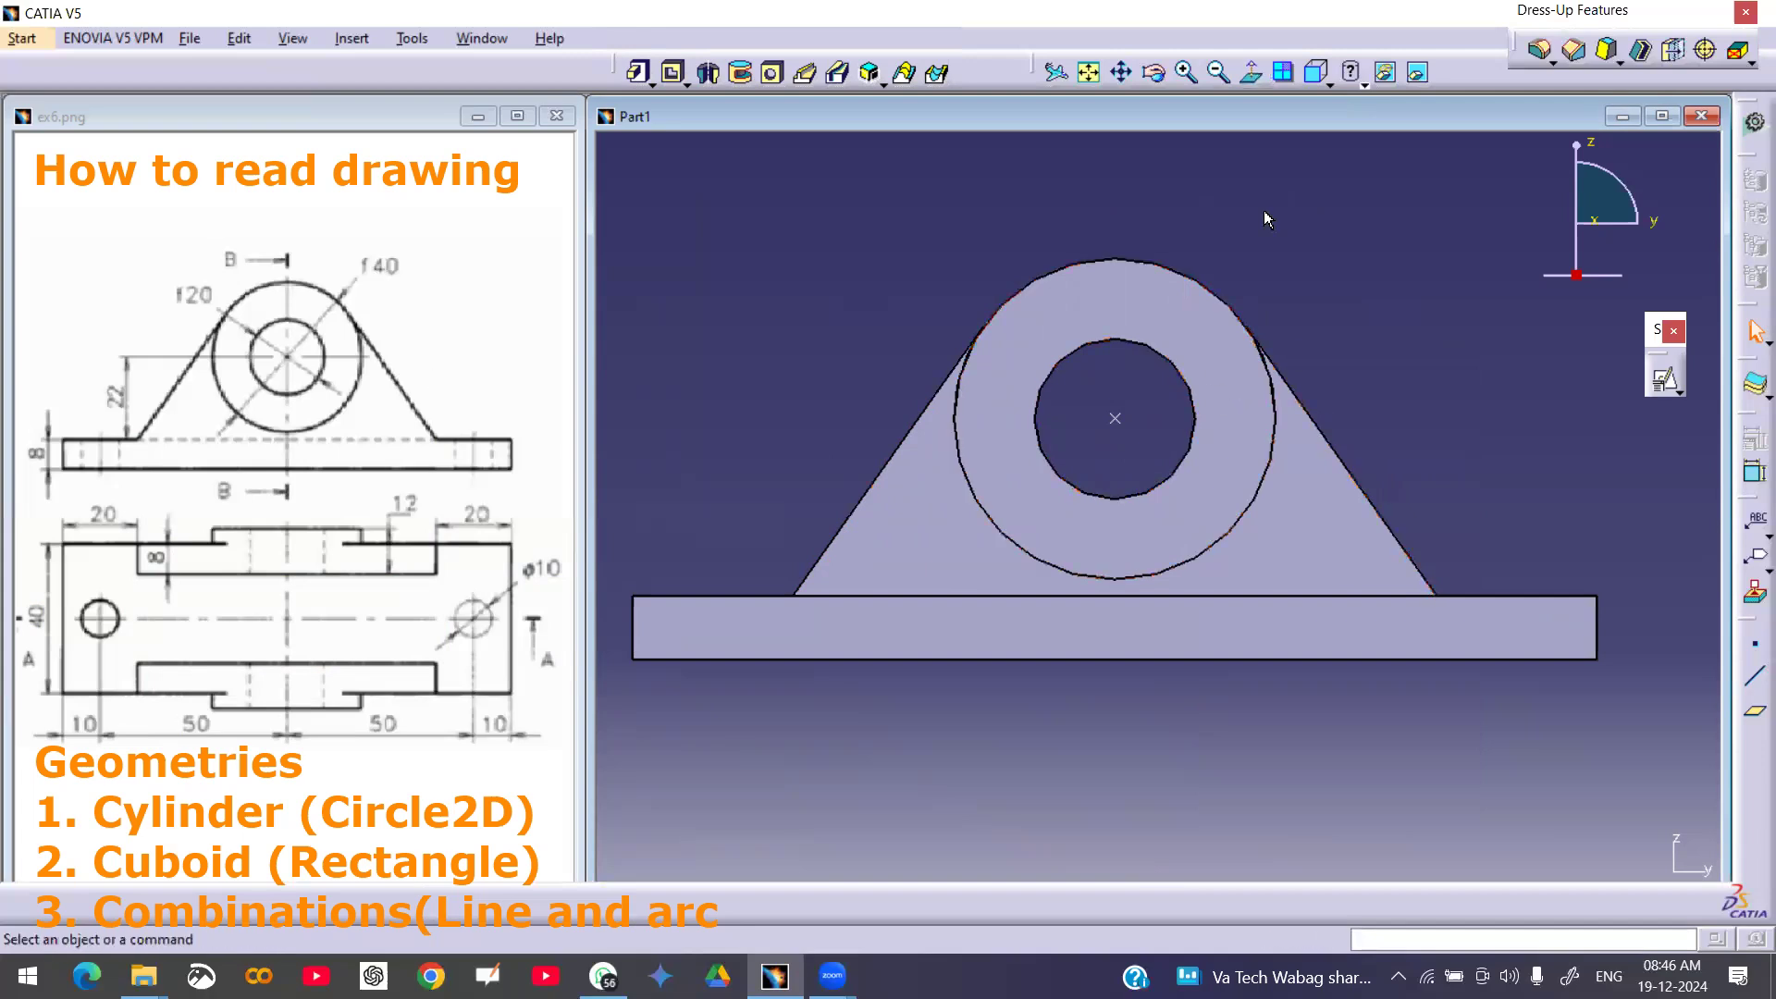
click(1411, 277)
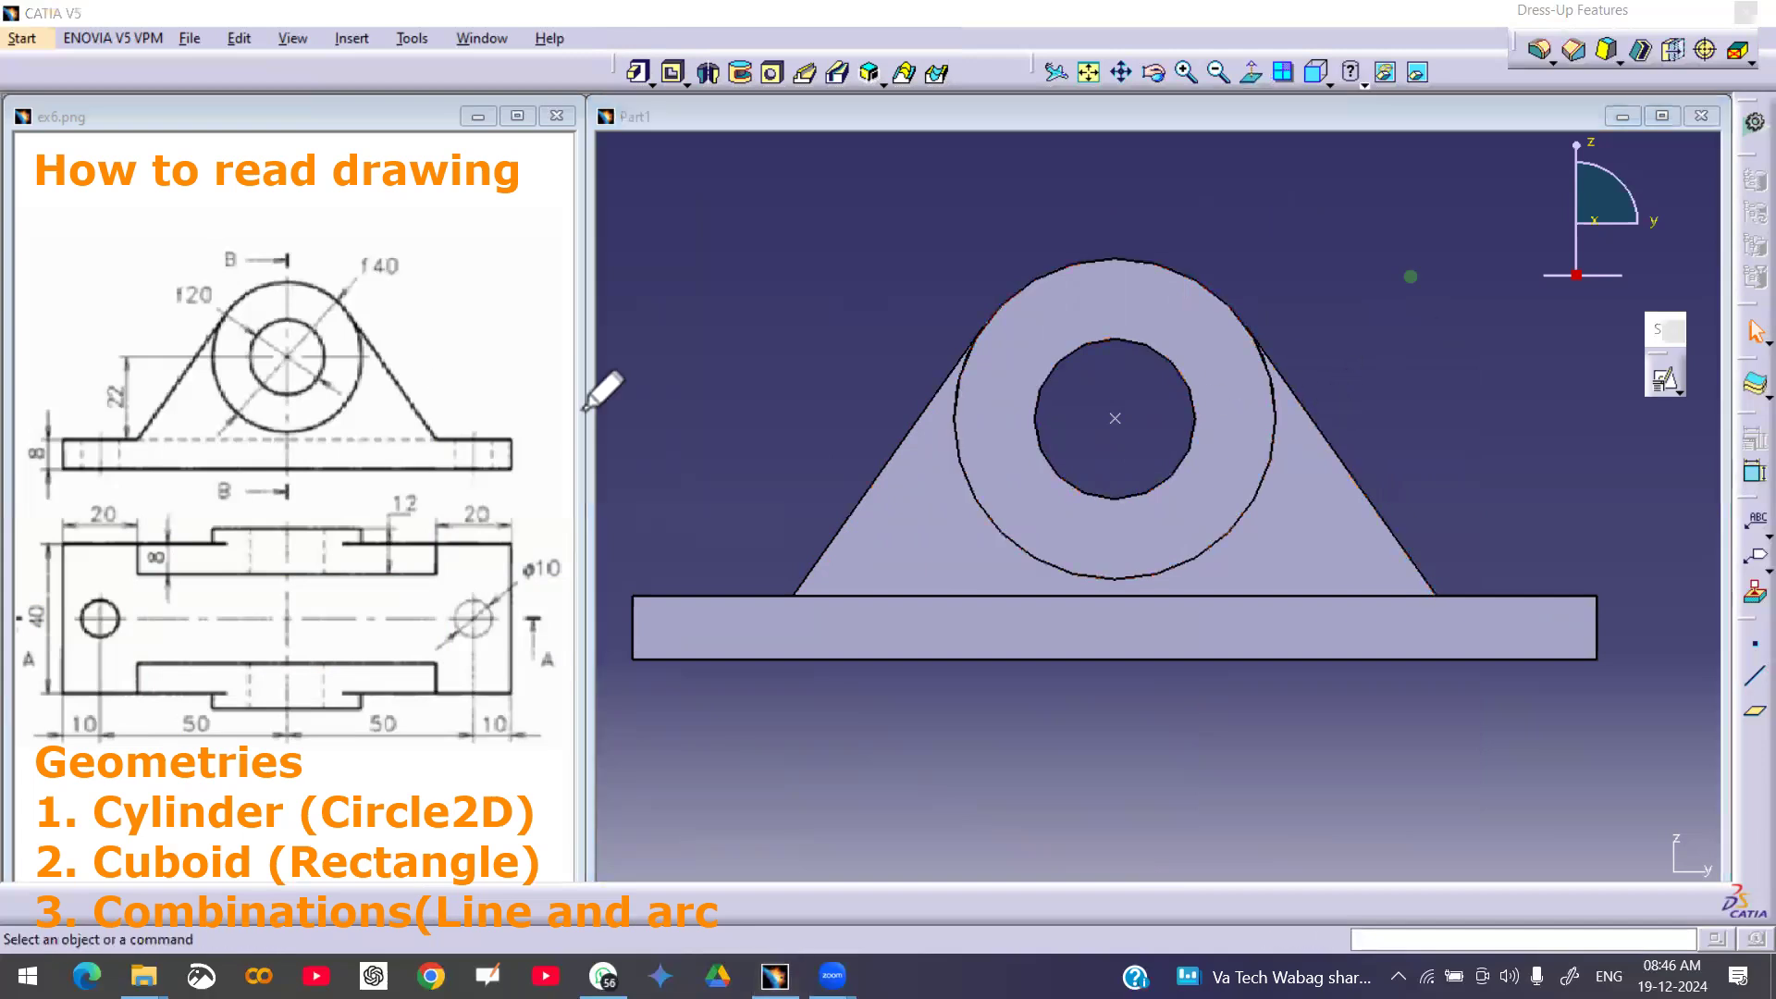
drag(370, 458, 388, 504)
drag(784, 649, 799, 701)
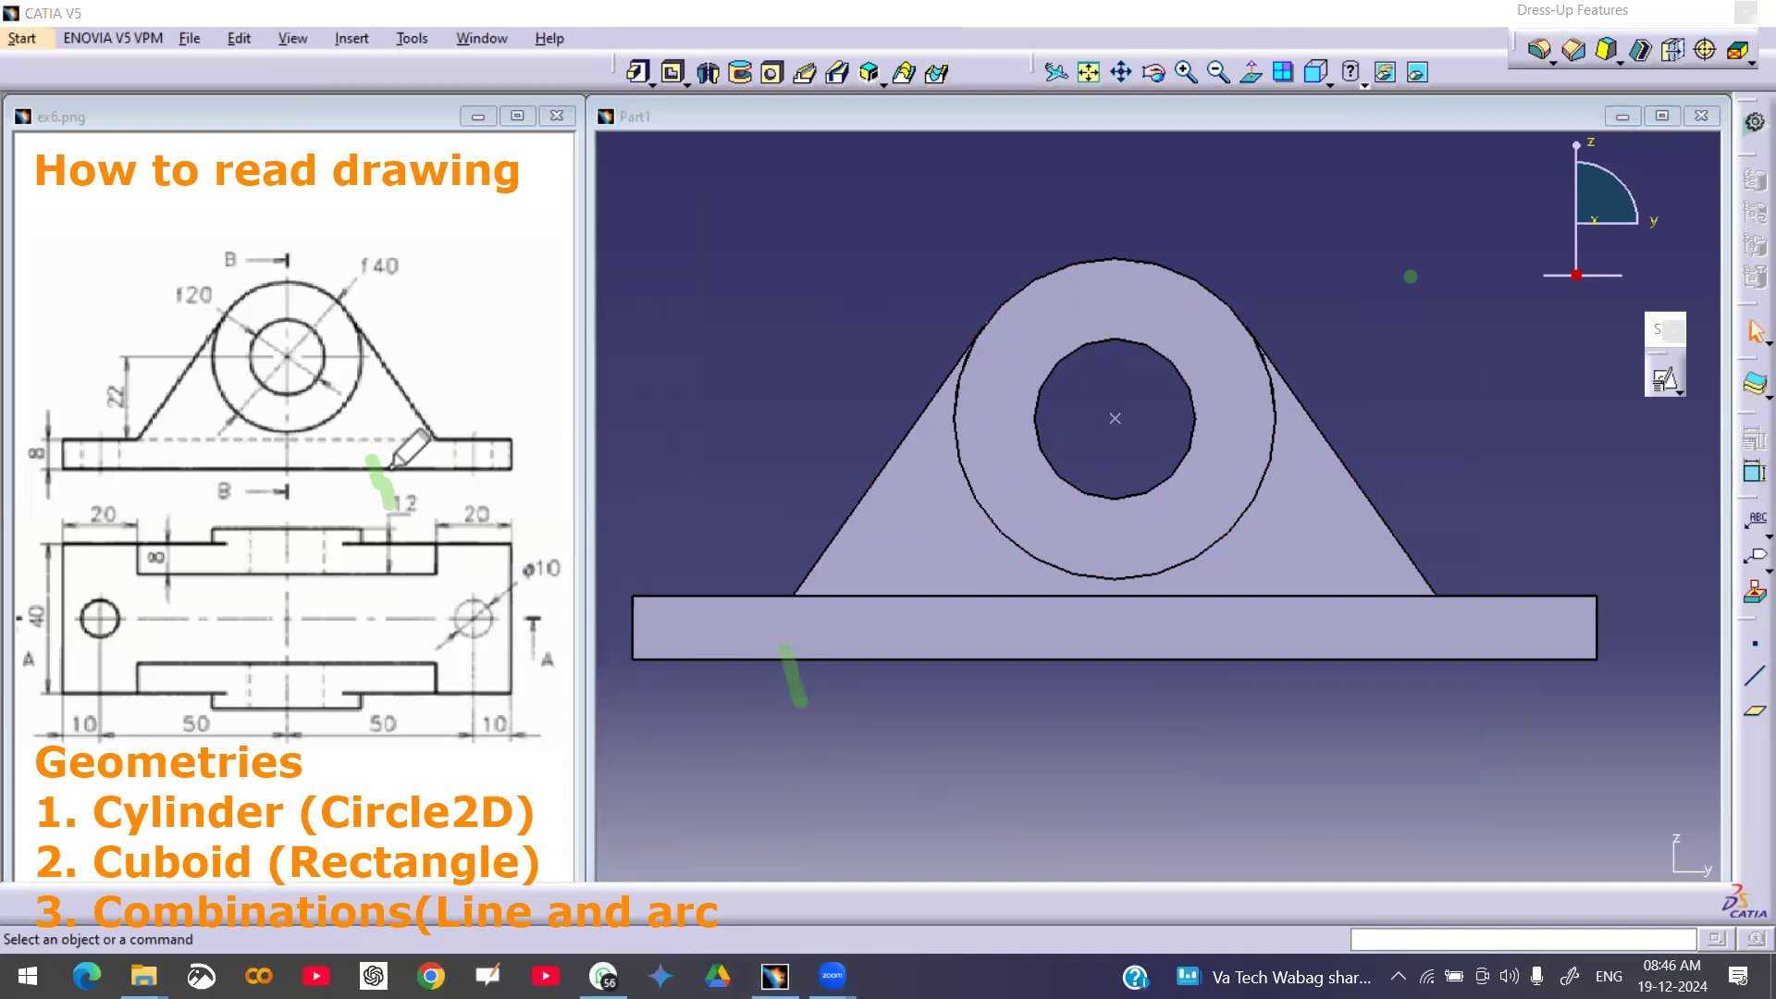
drag(479, 455, 491, 401)
drag(1499, 612, 1507, 529)
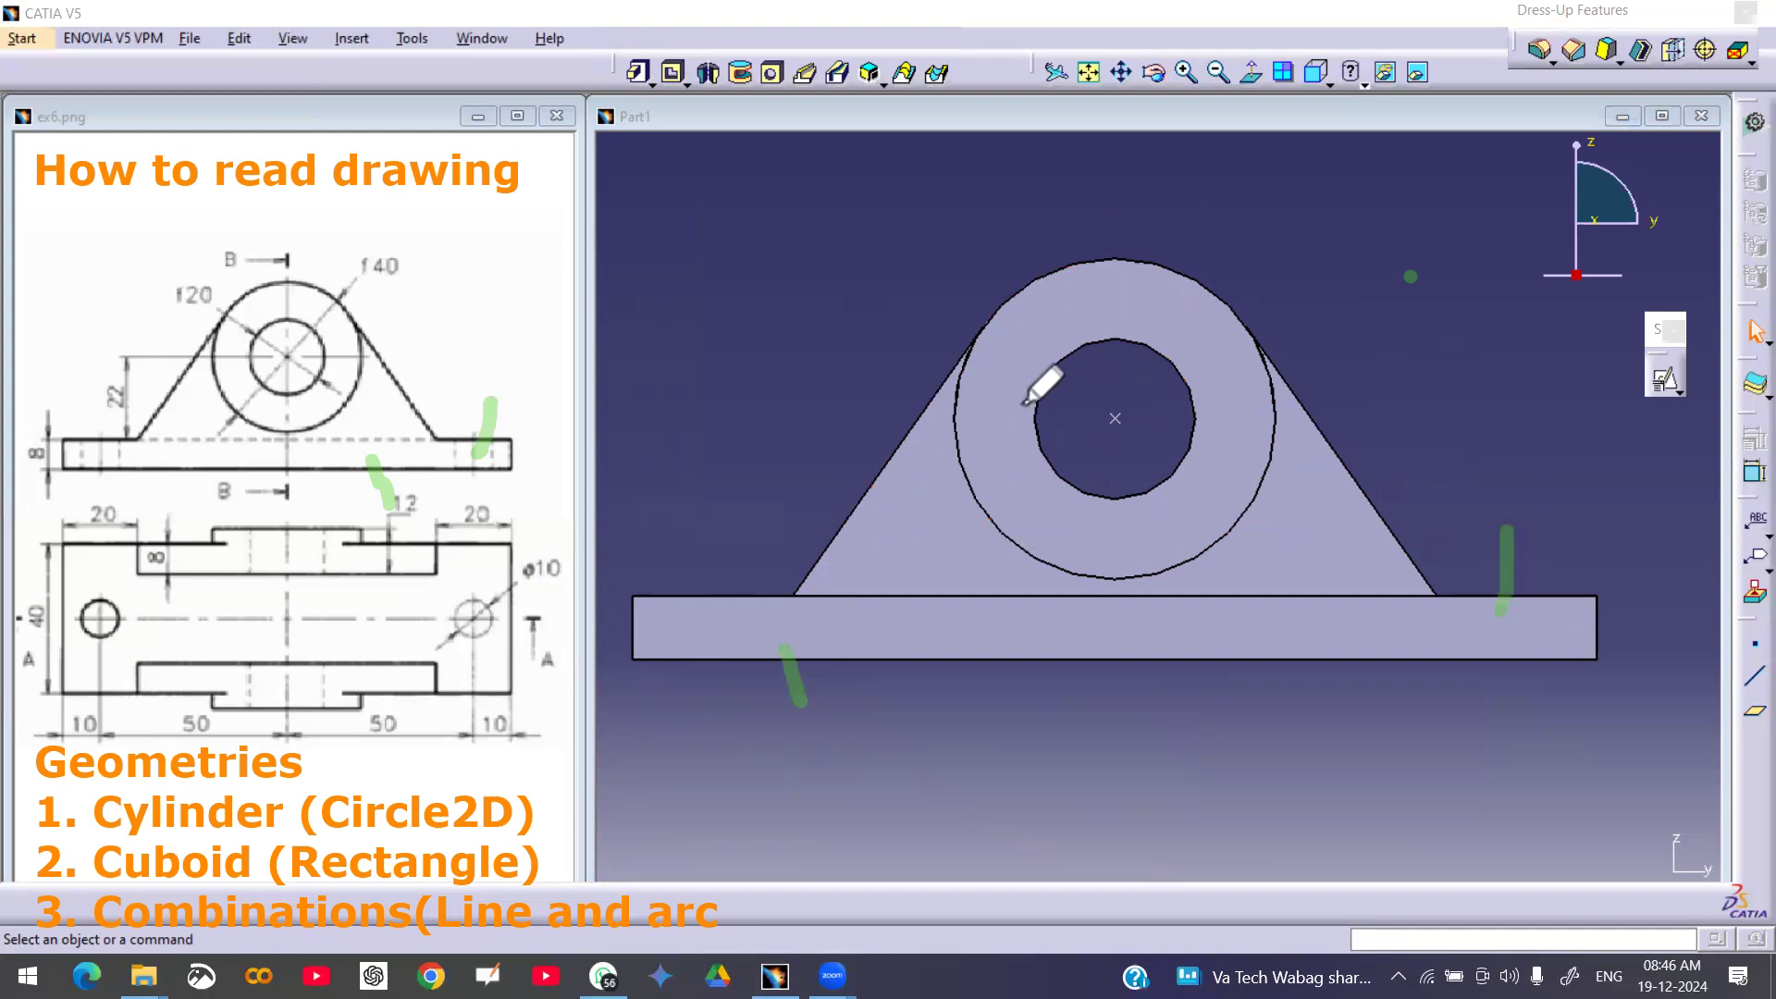
- Compare the model's top view with the drawing's plan view, marking the ø10 hole and tracing boss and base plate edges
middle_drag(1161, 418, 1167, 335)
click(1157, 333)
click(1330, 79)
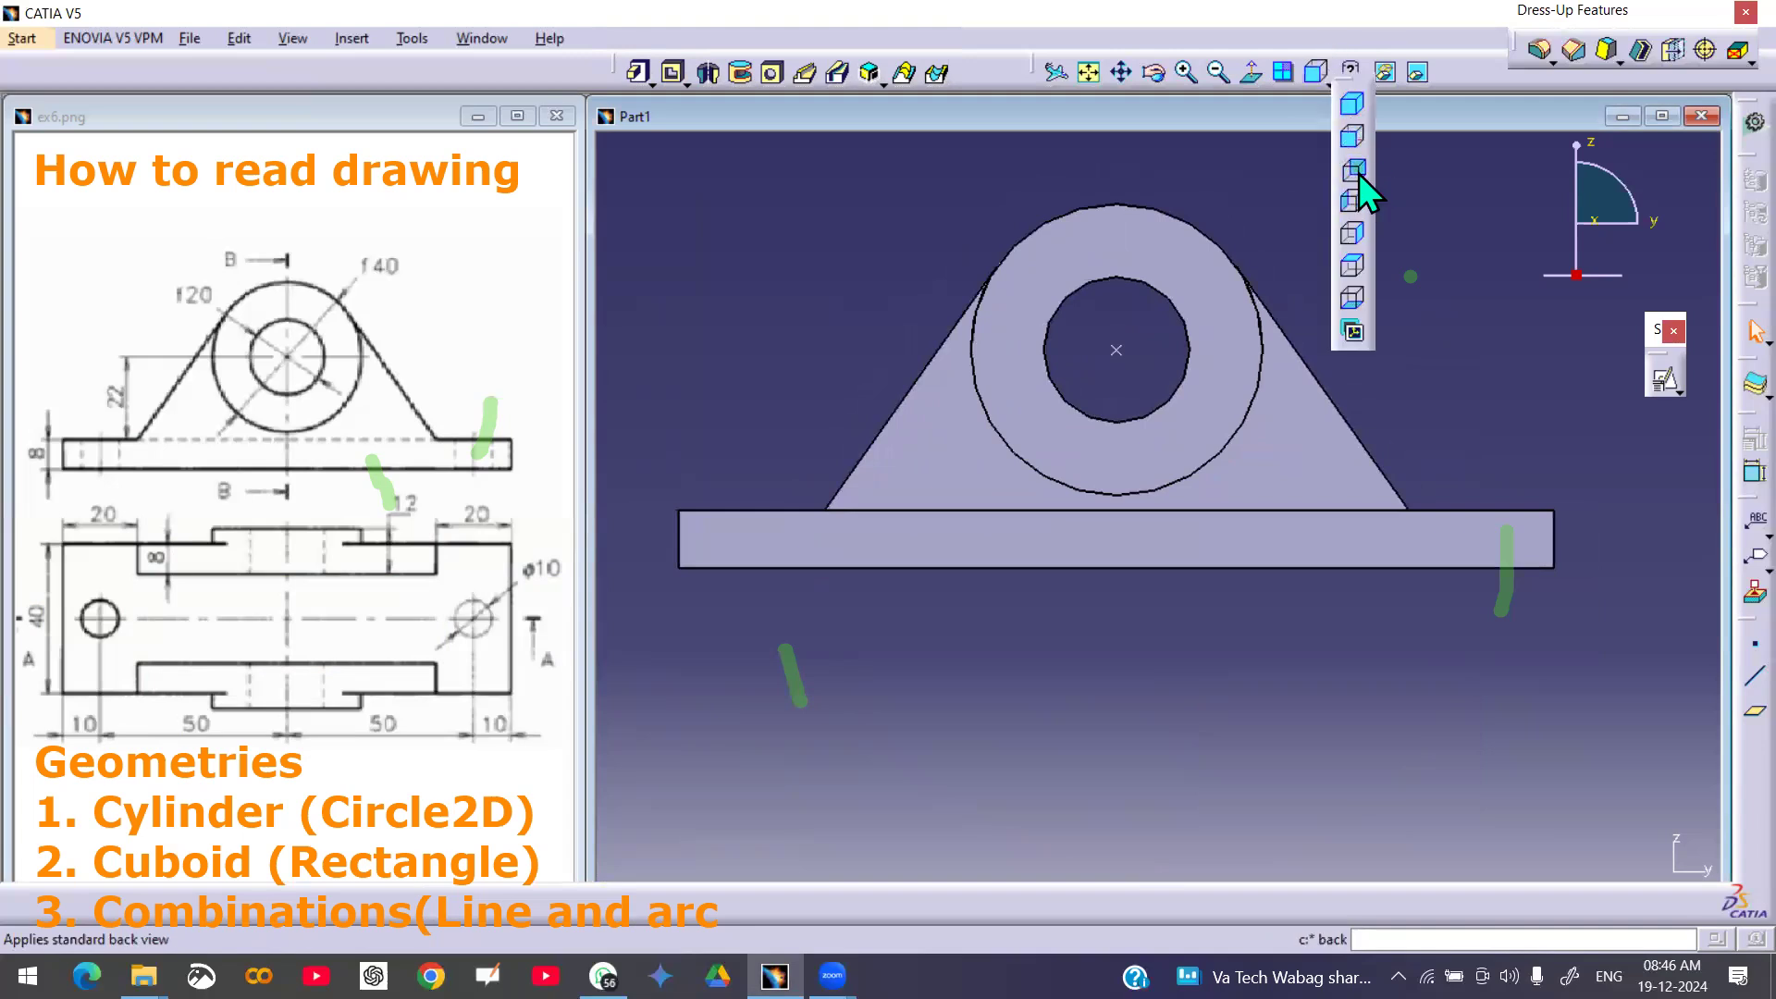
click(1361, 270)
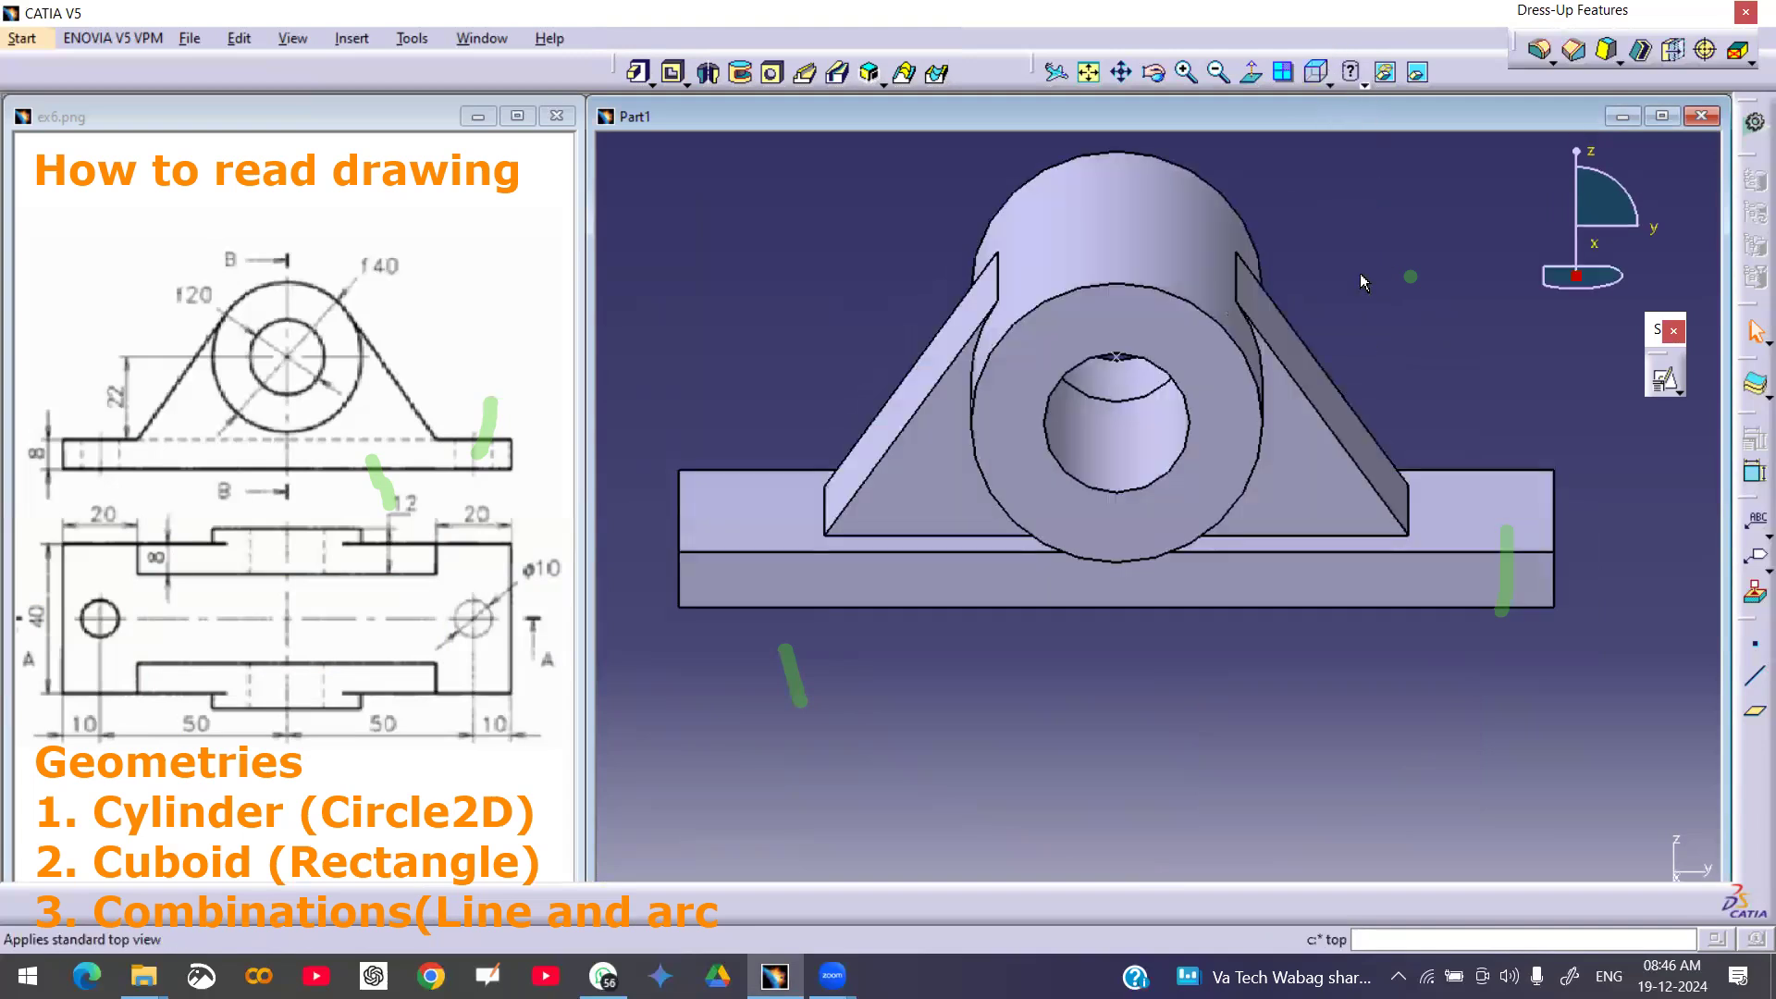
ctrl+middle_drag(1242, 495, 1235, 546)
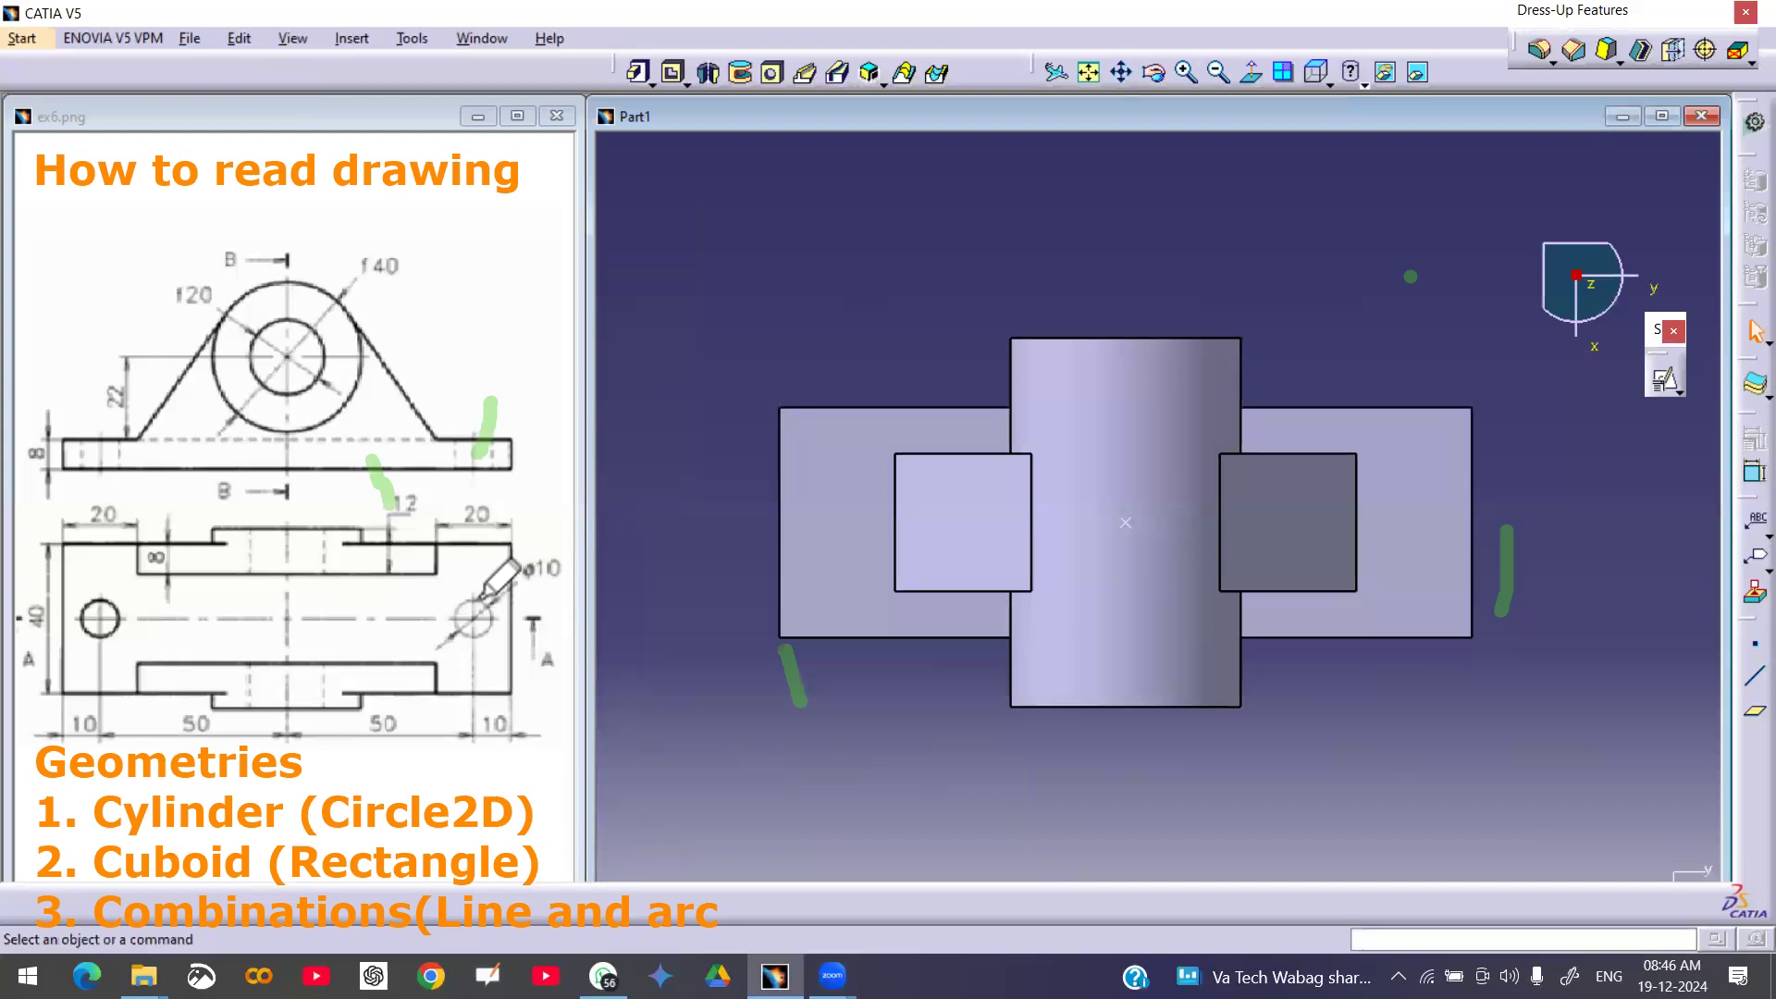
drag(481, 599, 461, 638)
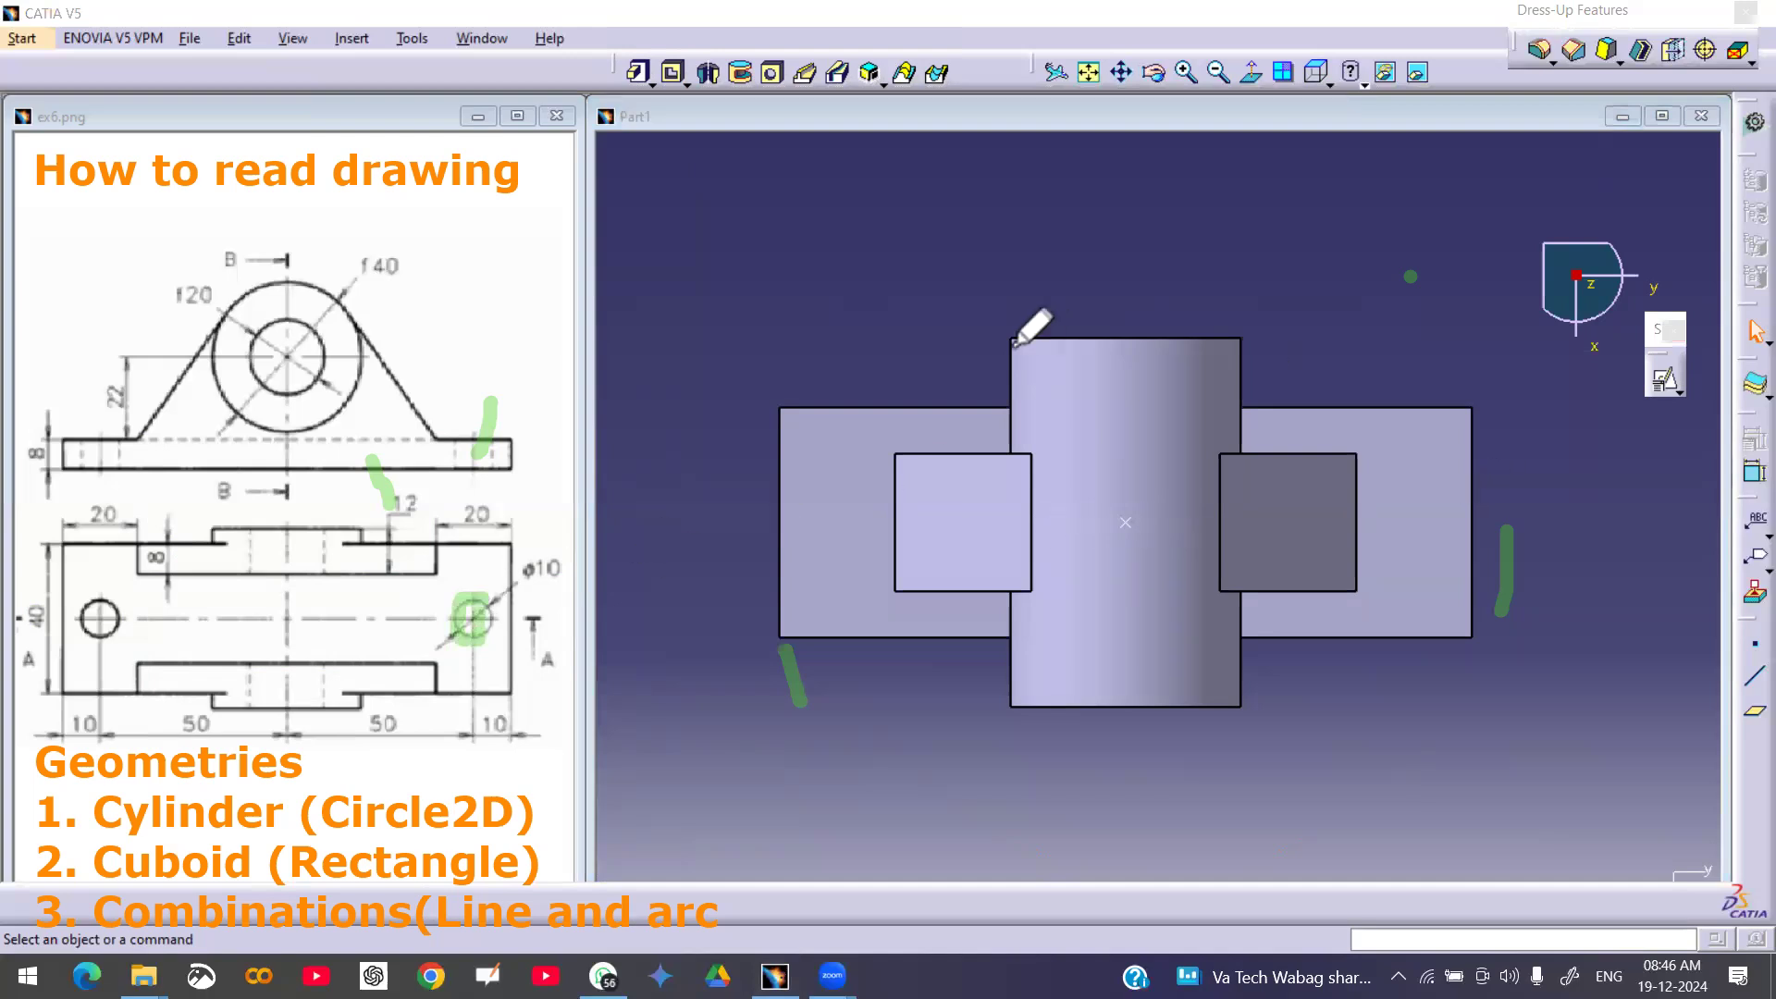
drag(1012, 344, 1014, 404)
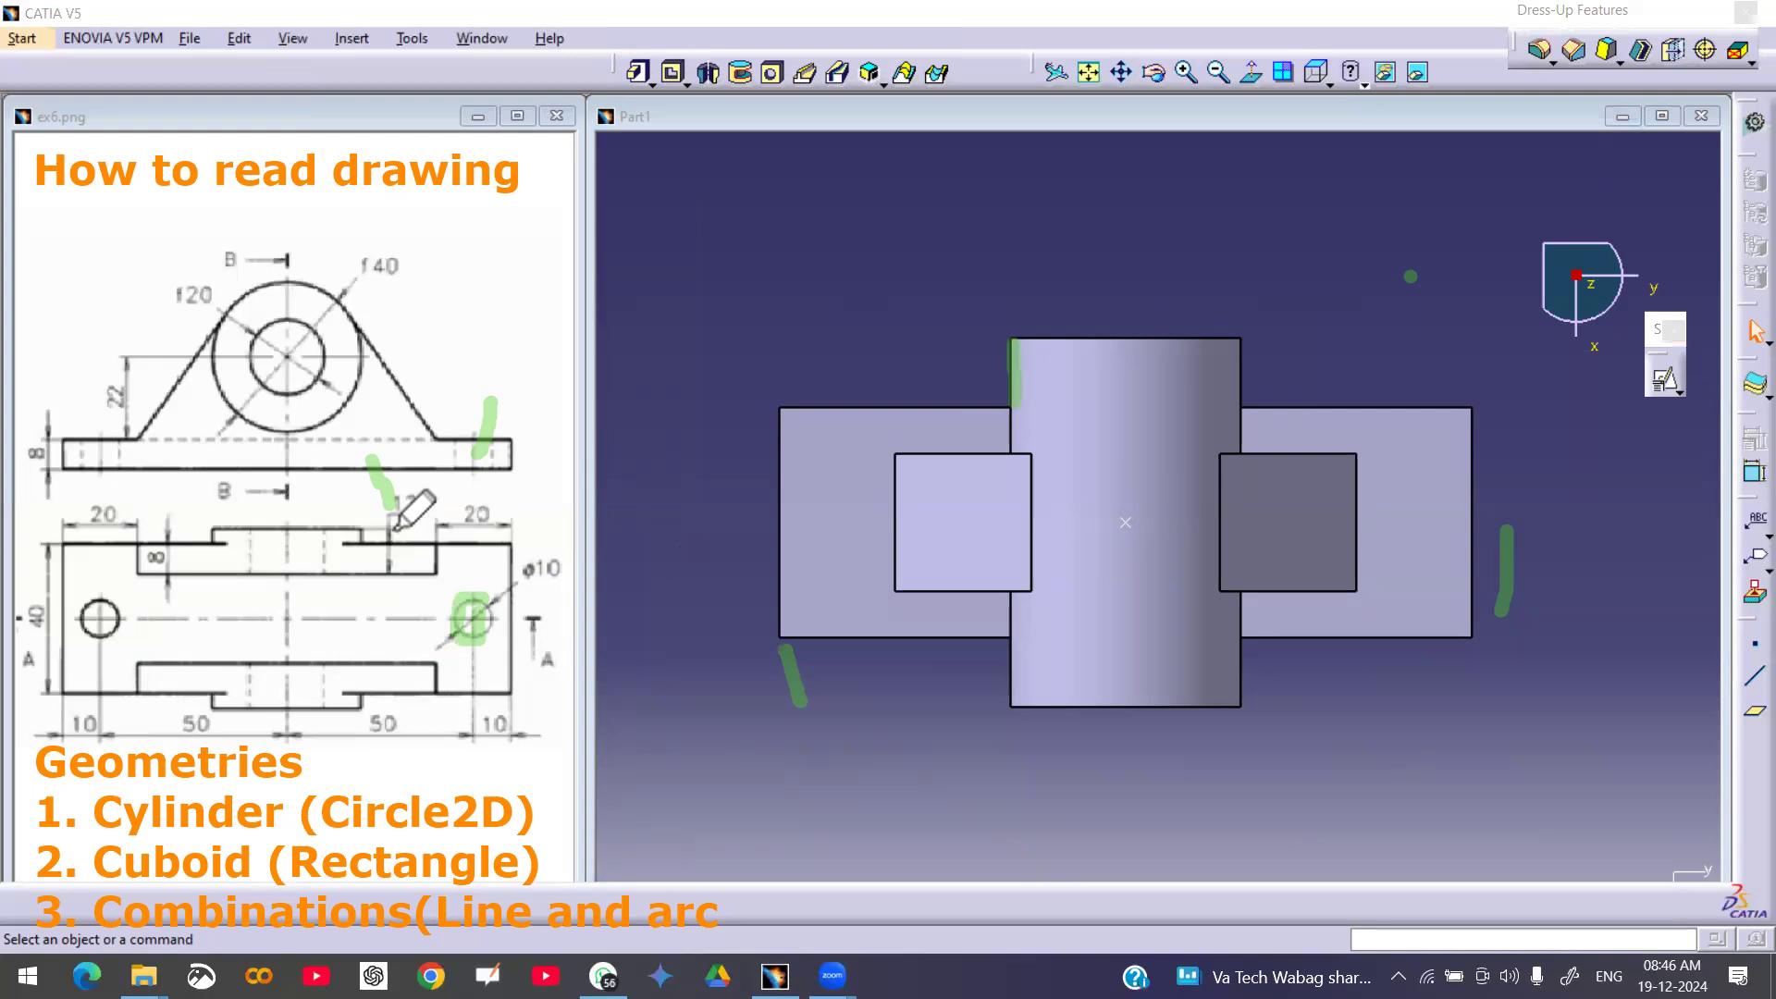
mouse_move(1246, 340)
mouse_down()
mouse_move(1245, 408)
mouse_move(1443, 400)
mouse_up()
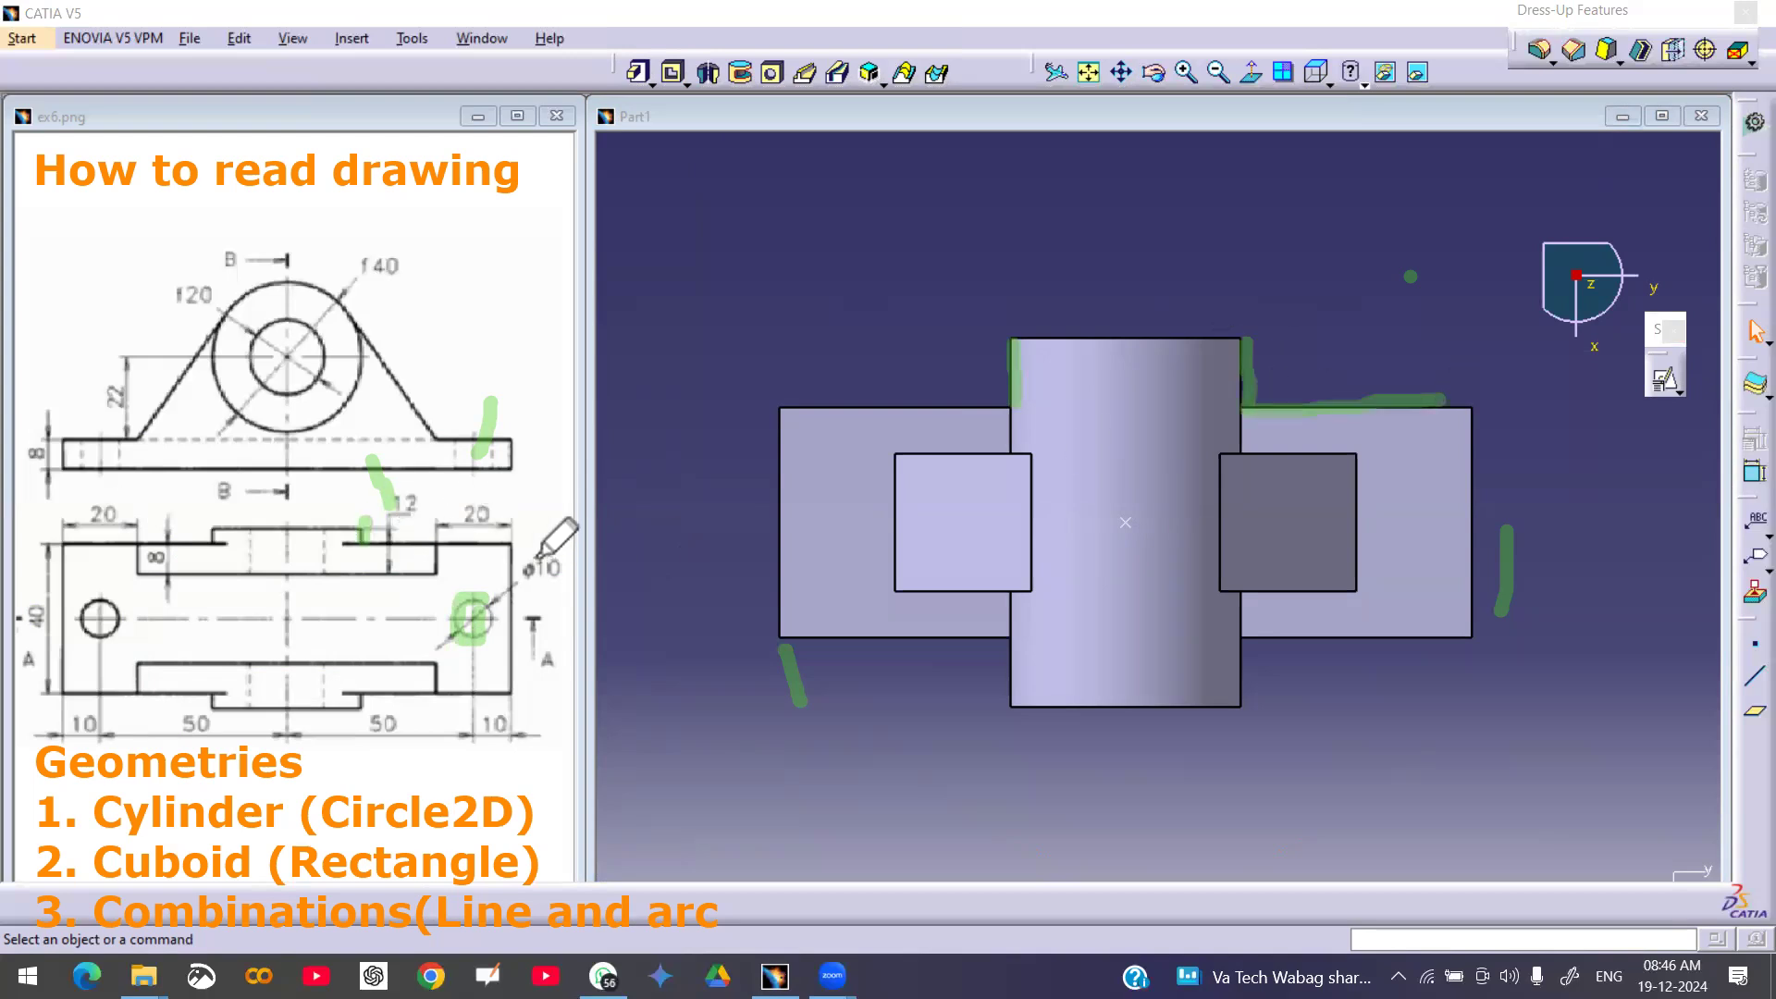
drag(432, 543, 522, 545)
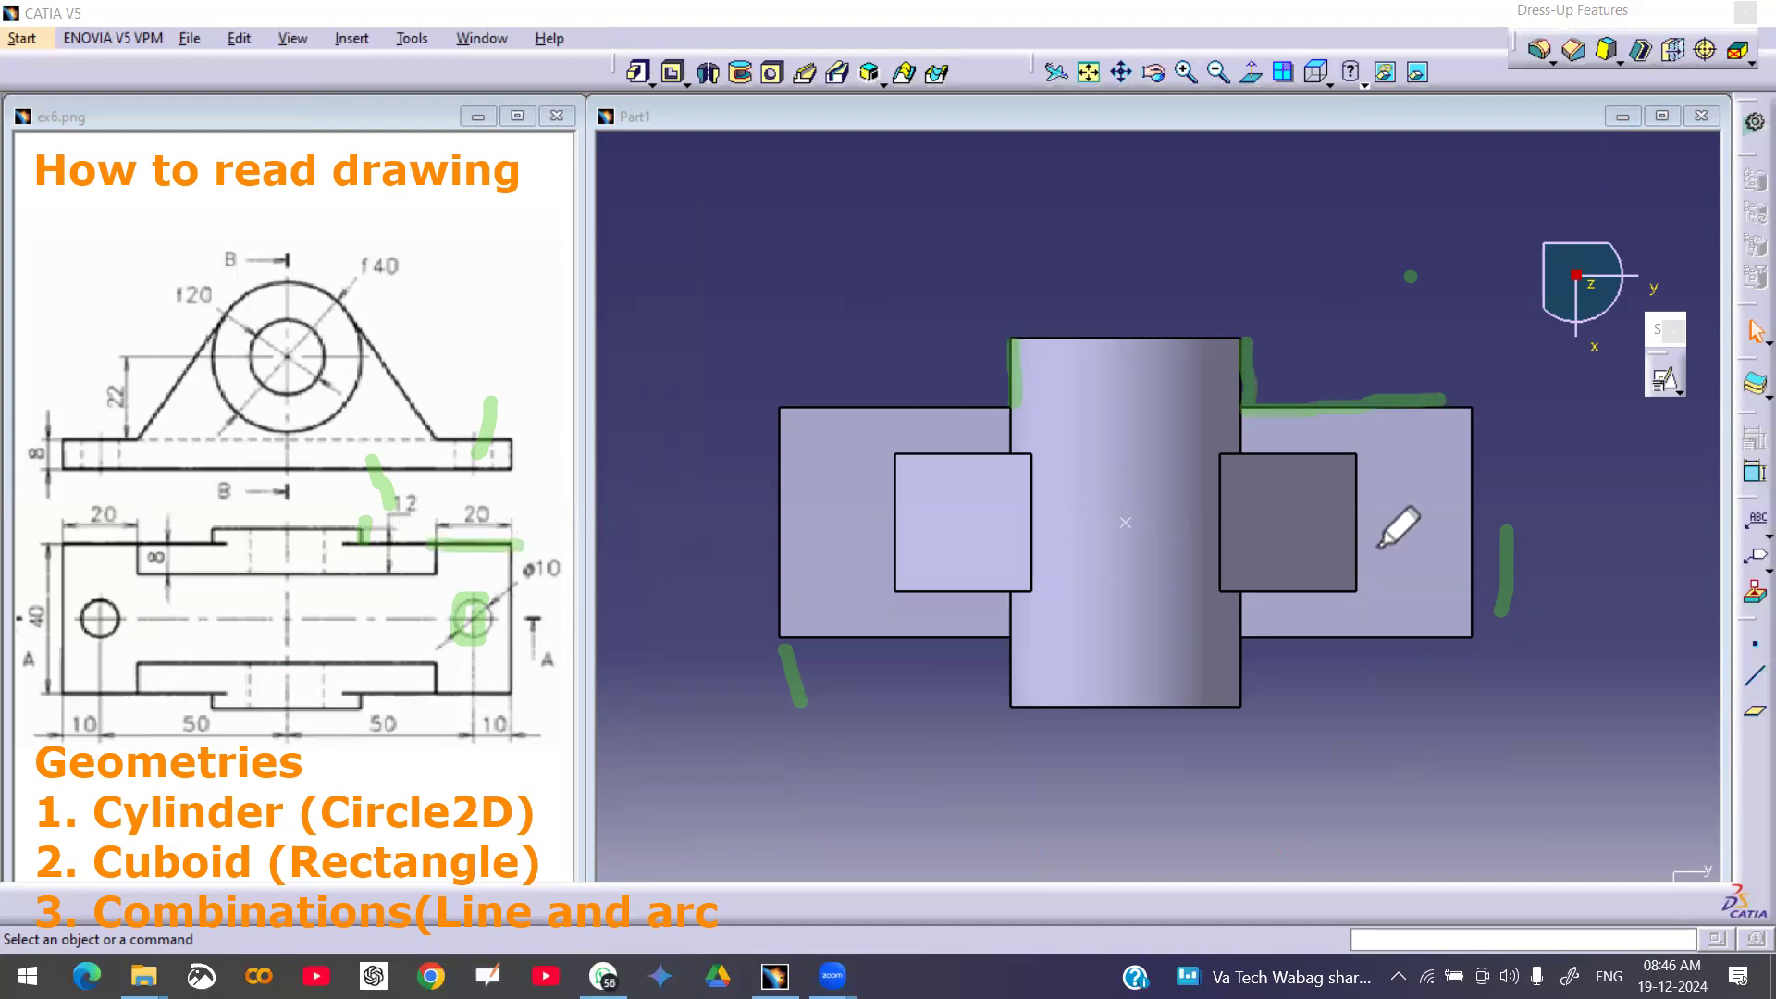
drag(1470, 411, 1476, 483)
drag(1482, 553, 1481, 633)
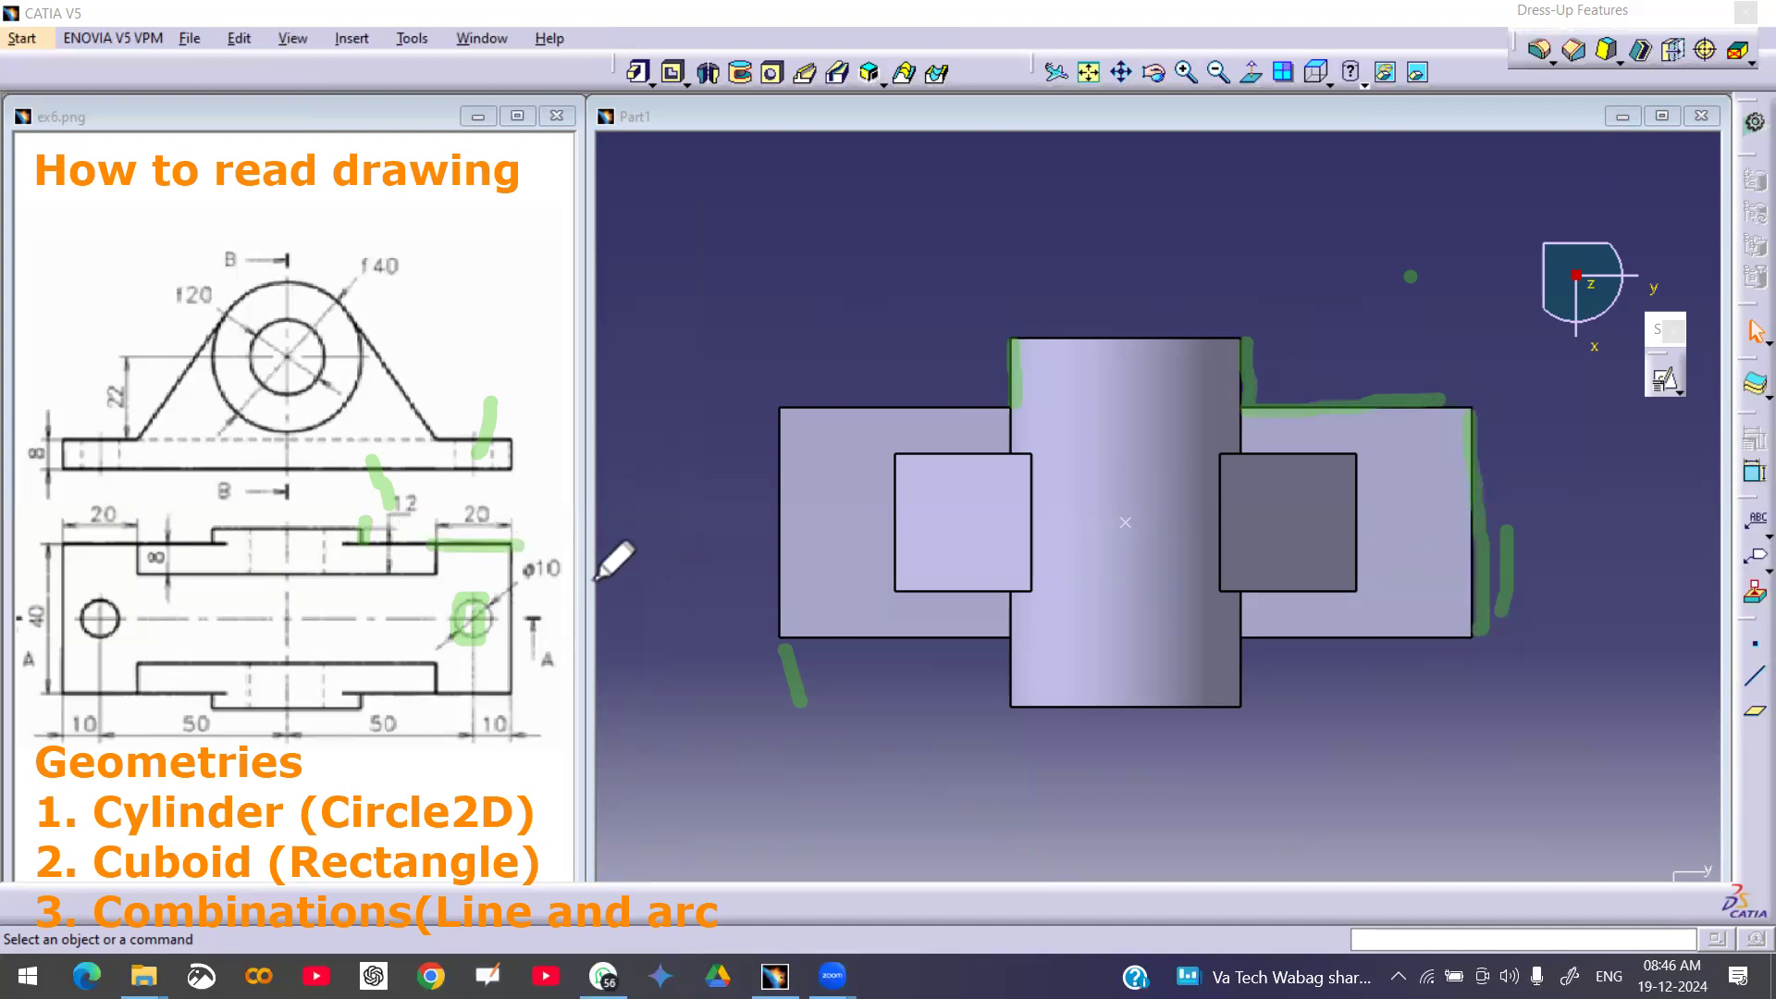
drag(507, 546, 511, 681)
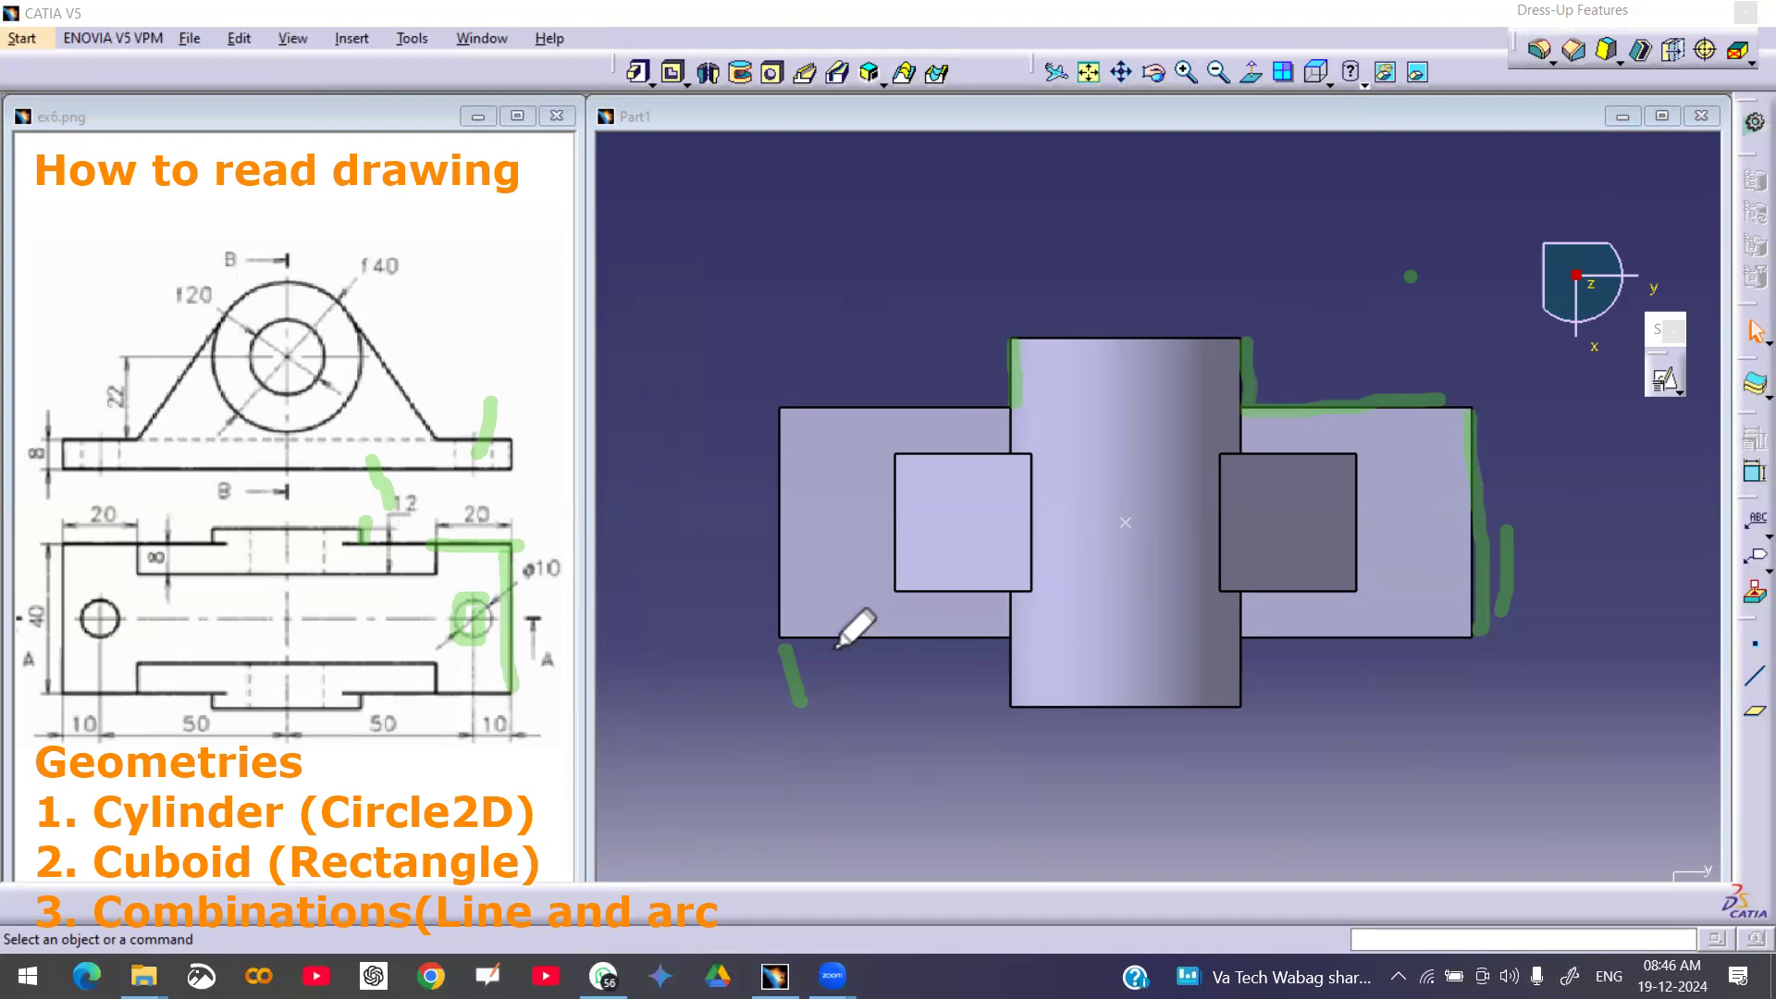
- Trace the web's outline on the model's top view and the drawing's plan view, and erase the pen marks
drag(895, 457, 896, 590)
mouse_move(1212, 565)
mouse_down()
mouse_move(1370, 555)
mouse_move(1369, 446)
mouse_move(902, 466)
mouse_up()
mouse_move(144, 563)
mouse_down()
mouse_move(139, 658)
mouse_move(296, 690)
mouse_move(449, 661)
mouse_move(409, 572)
mouse_move(128, 572)
mouse_up()
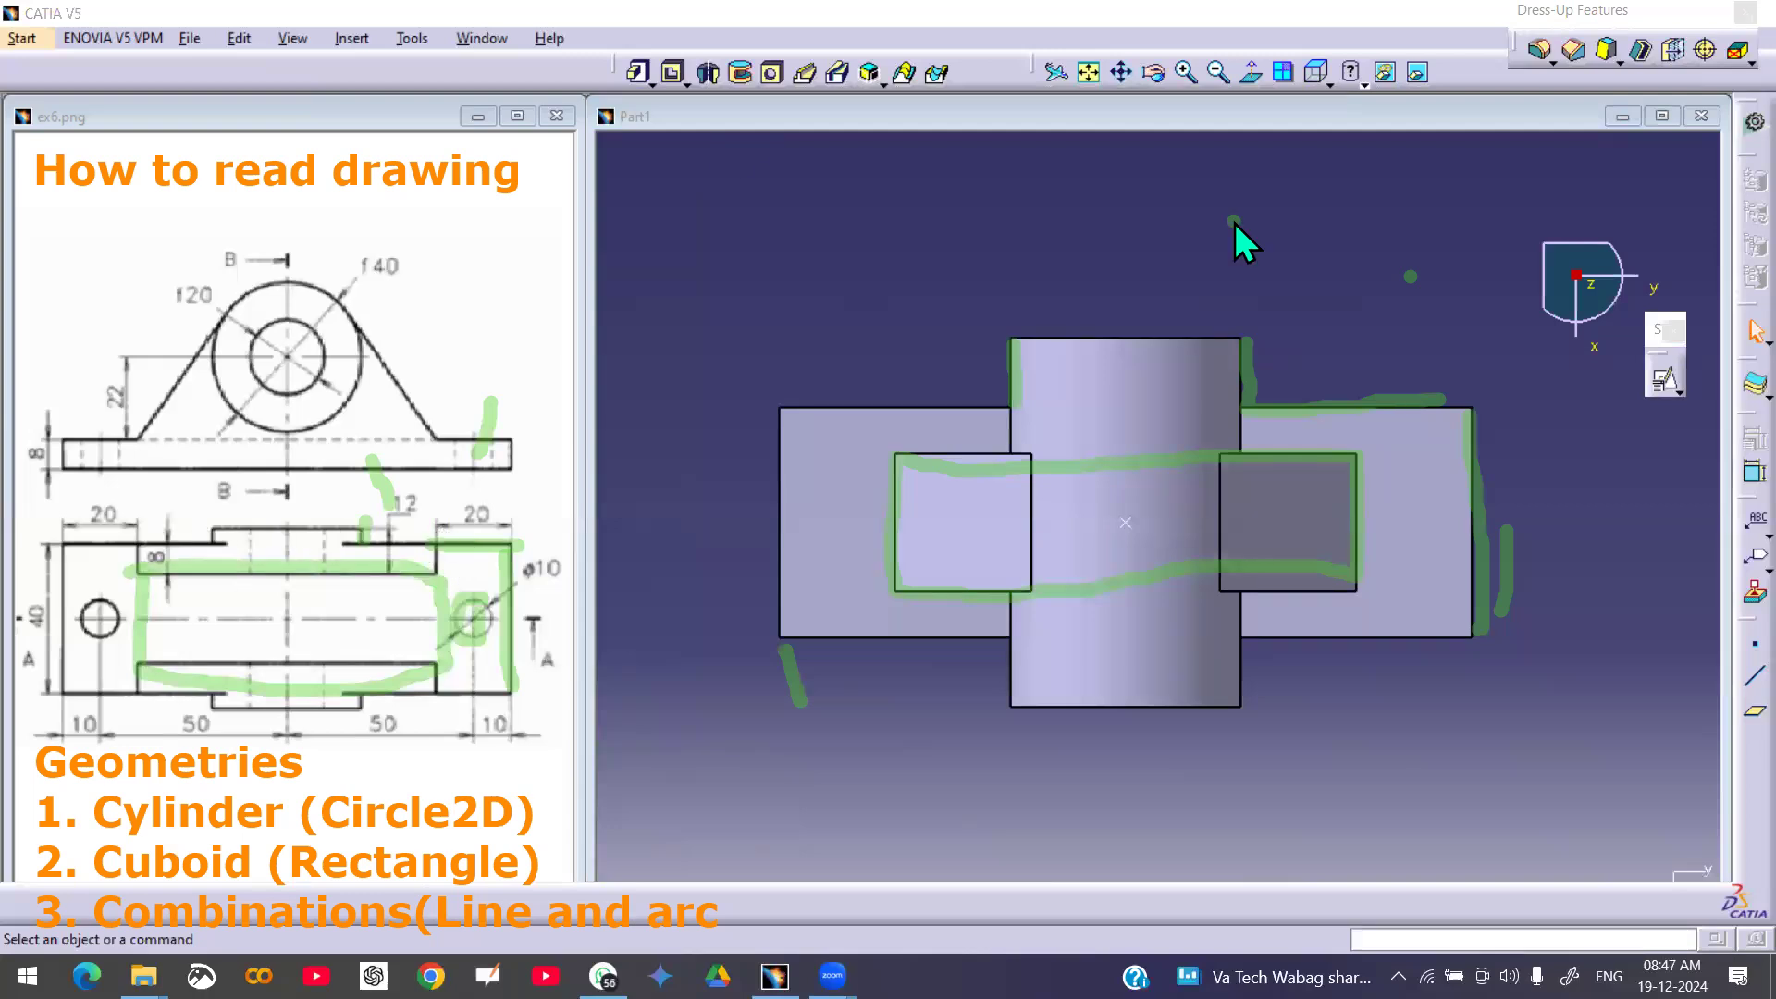
mouse_move(1336, 454)
mouse_down()
mouse_move(1475, 555)
mouse_move(1027, 337)
mouse_move(791, 668)
mouse_move(476, 586)
mouse_move(179, 574)
mouse_move(476, 385)
mouse_move(305, 484)
mouse_move(358, 480)
mouse_up()
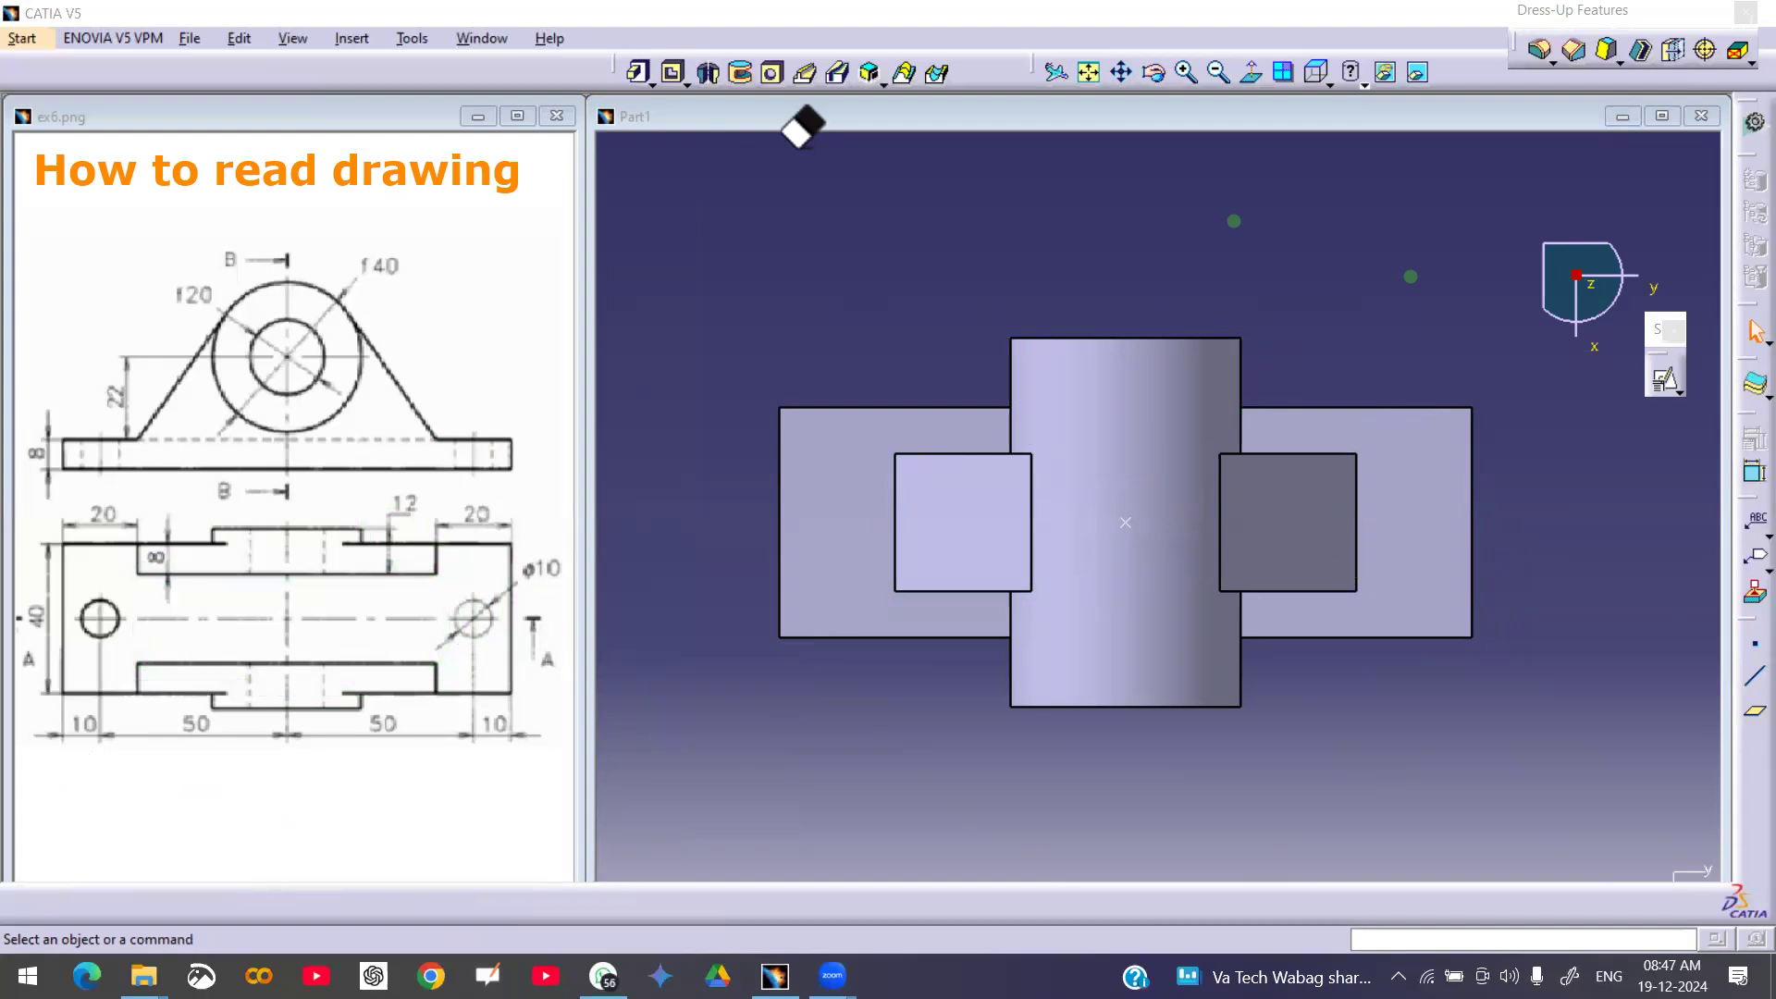
click(1371, 341)
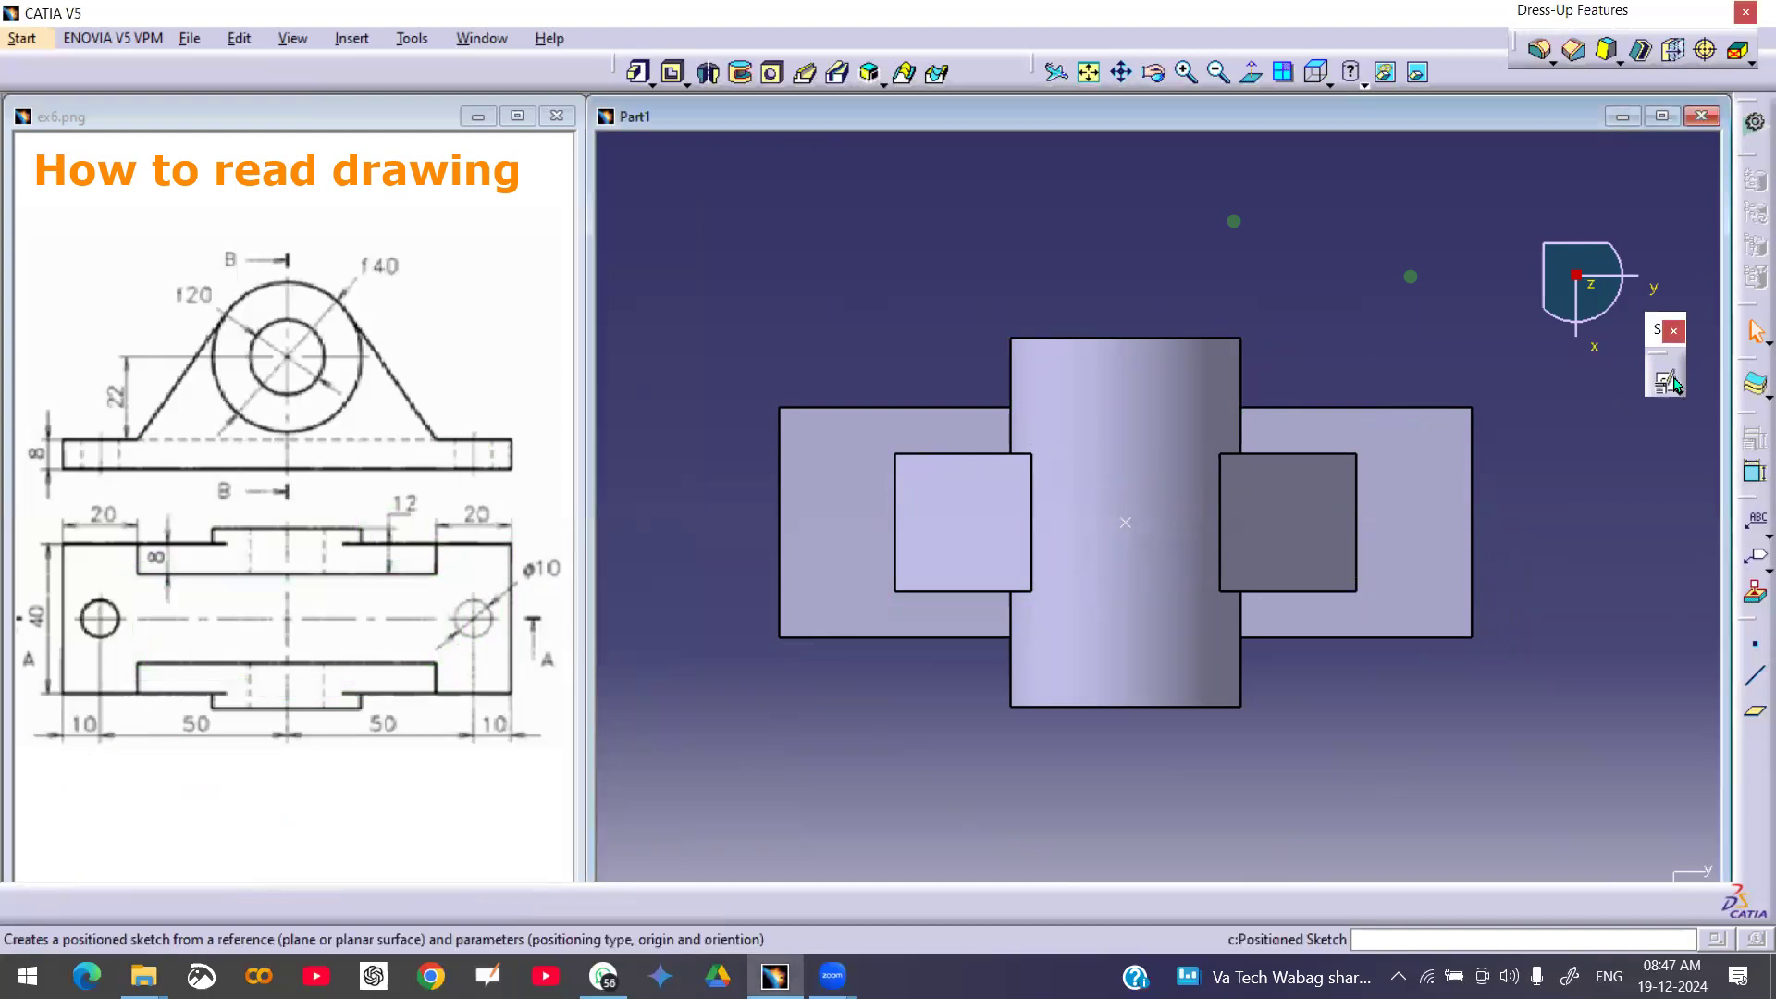
- Start a hole on the base plate's top face with a 10 mm diameter and the Up To Last extension
click(773, 74)
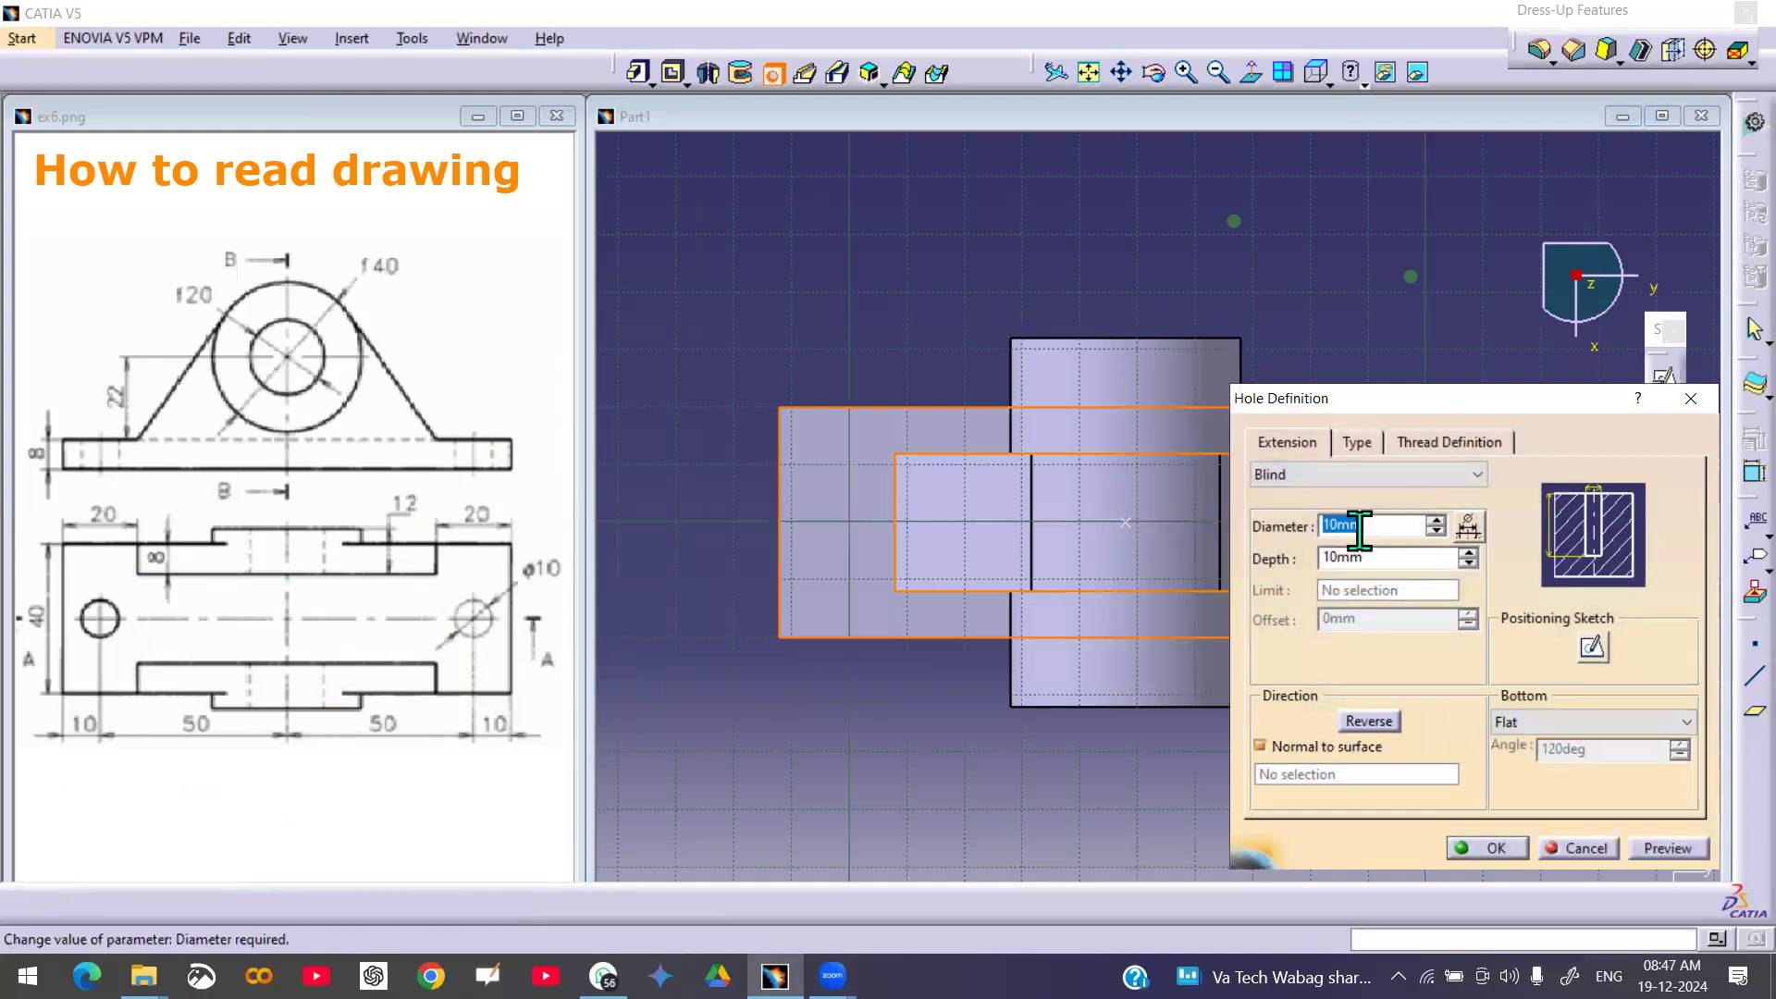
click(1358, 473)
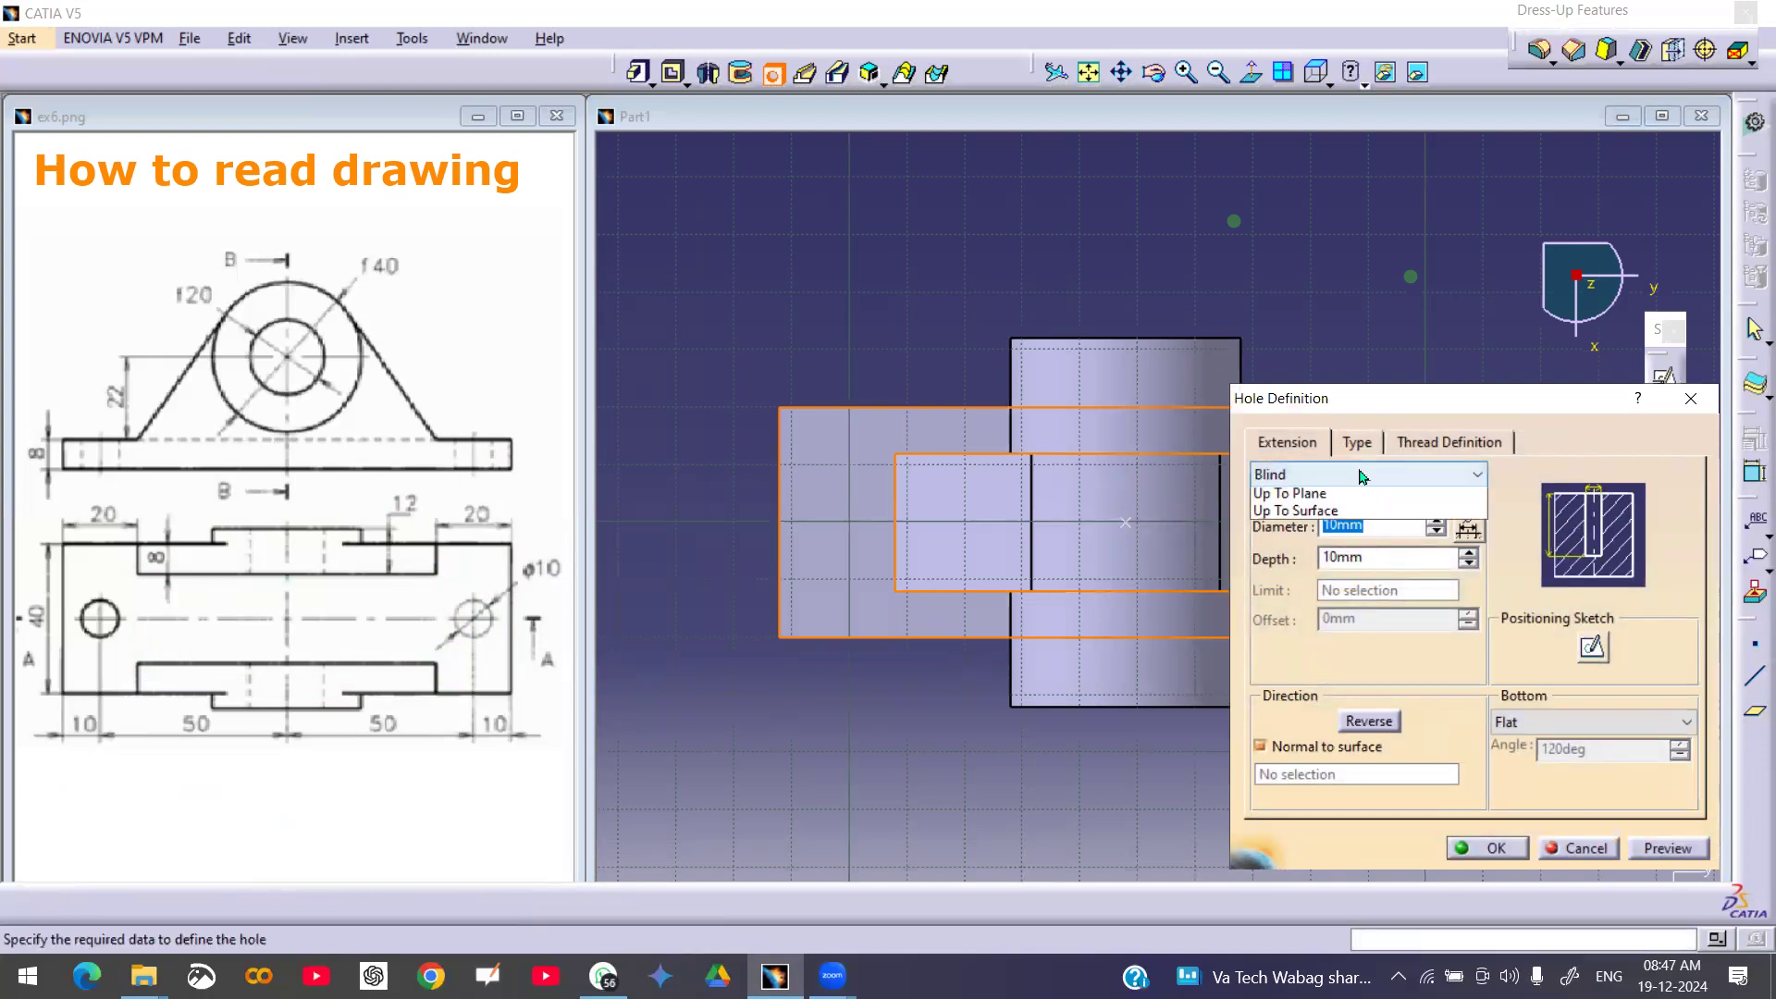
click(1353, 529)
middle_drag(975, 620, 750, 635)
middle_drag(912, 649, 800, 620)
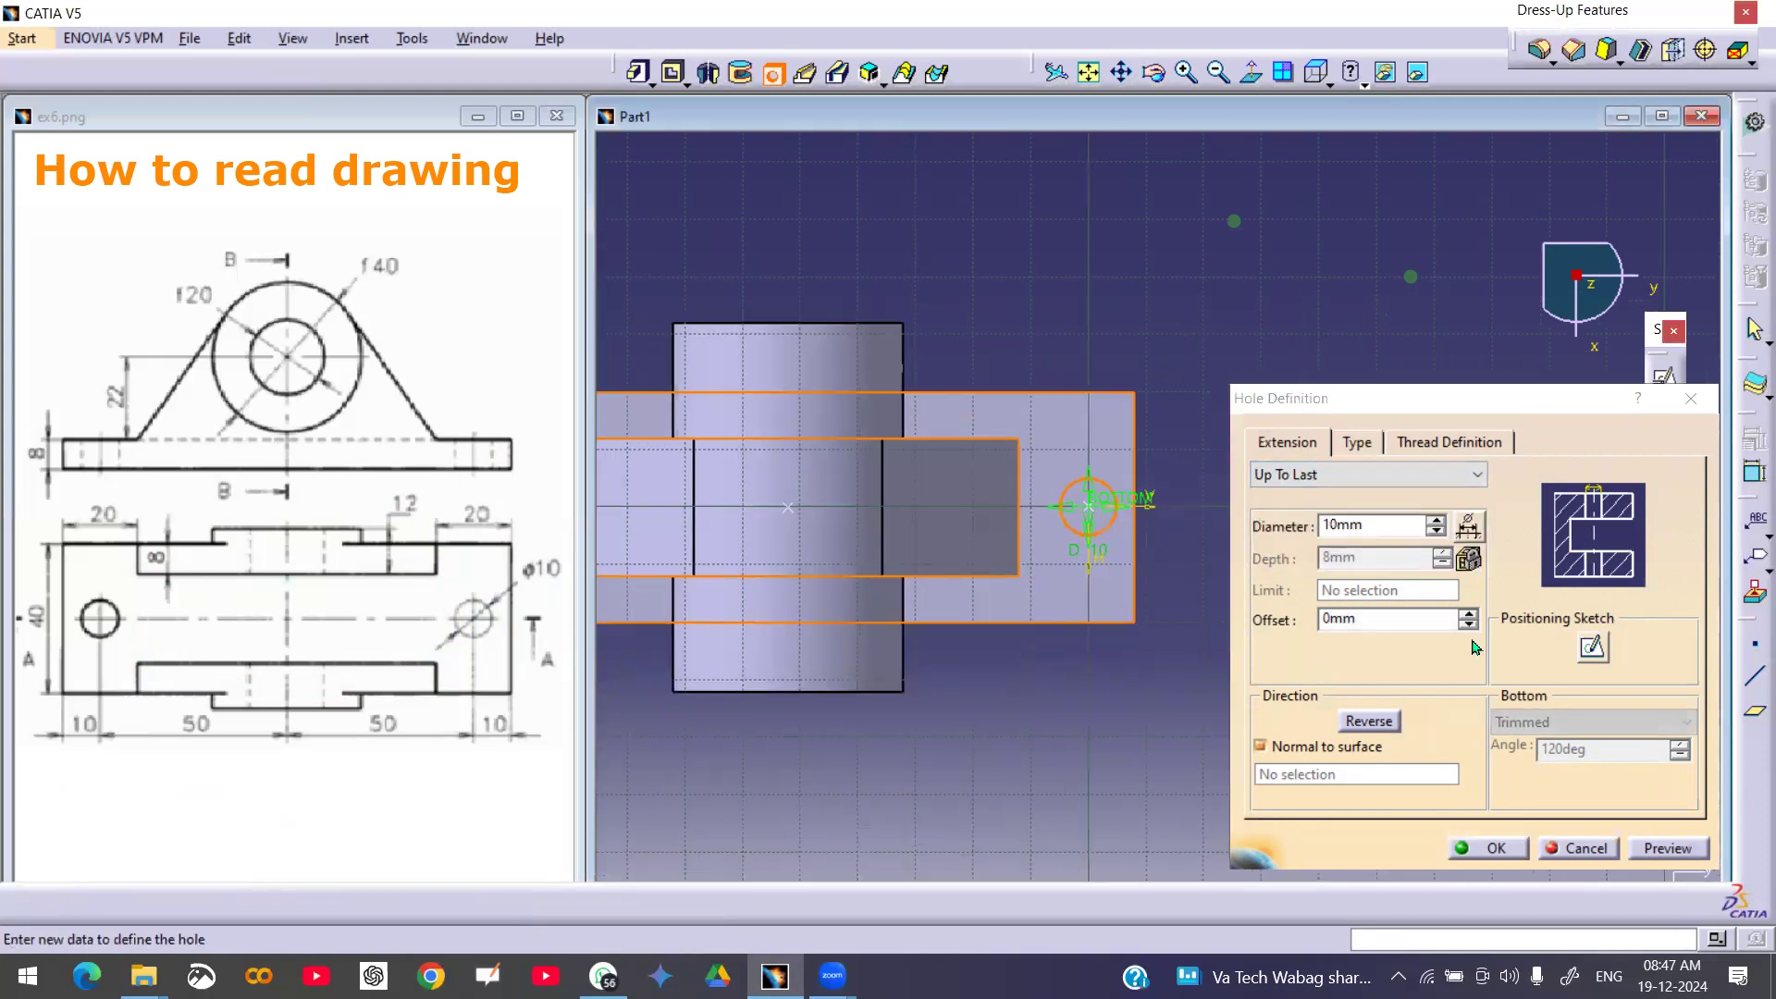
- Open the hole's positioning sketch and constrain its center point 10 mm from the base plate's short end edge
click(1599, 648)
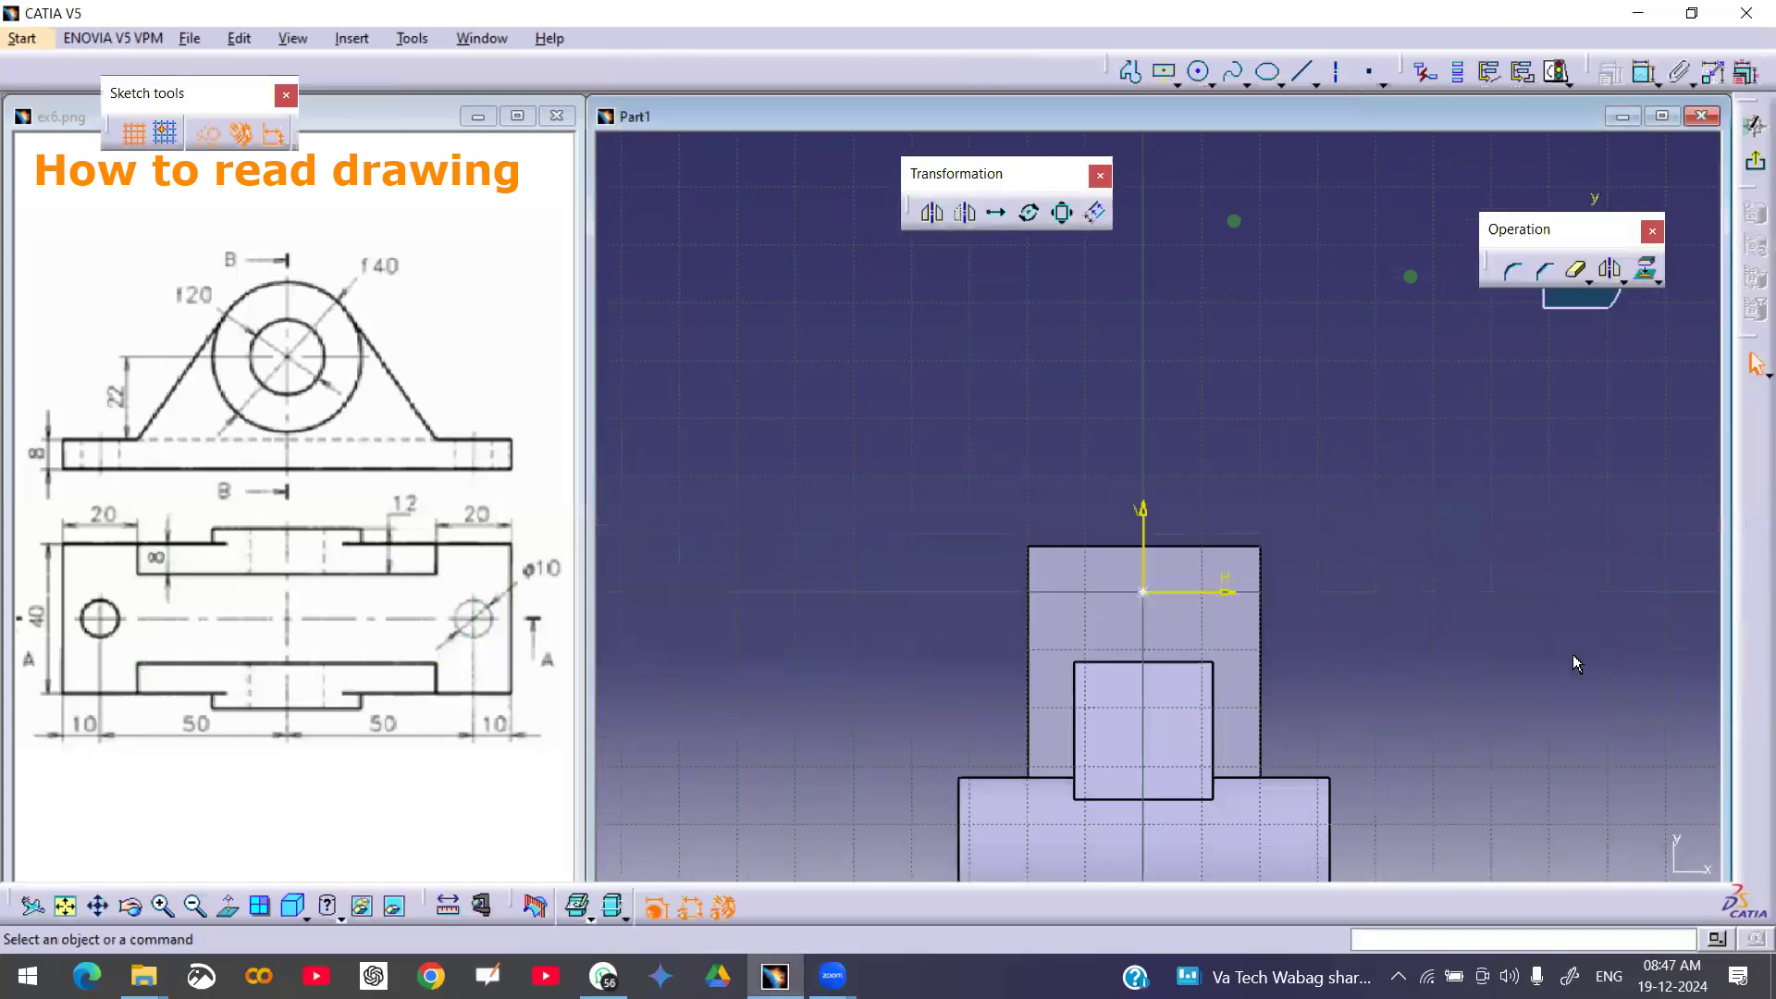
click(1644, 83)
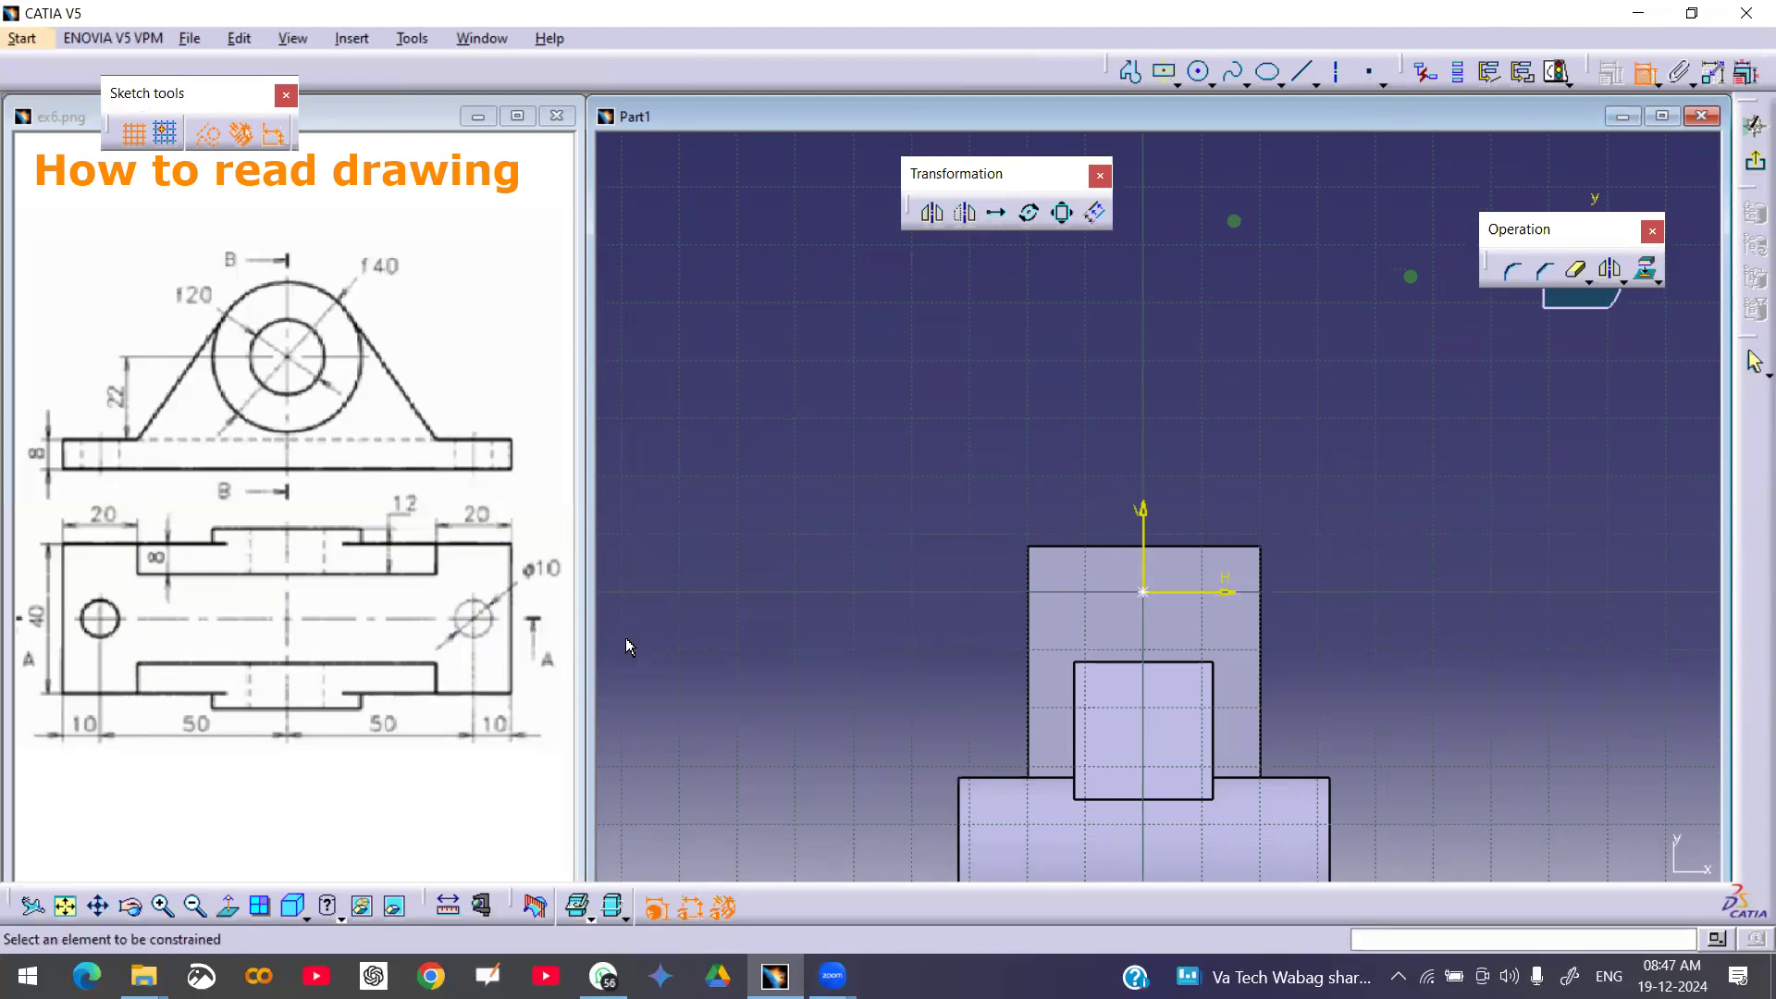
click(1187, 553)
click(1166, 592)
click(832, 572)
double_click(830, 568)
text(10)
key(Return)
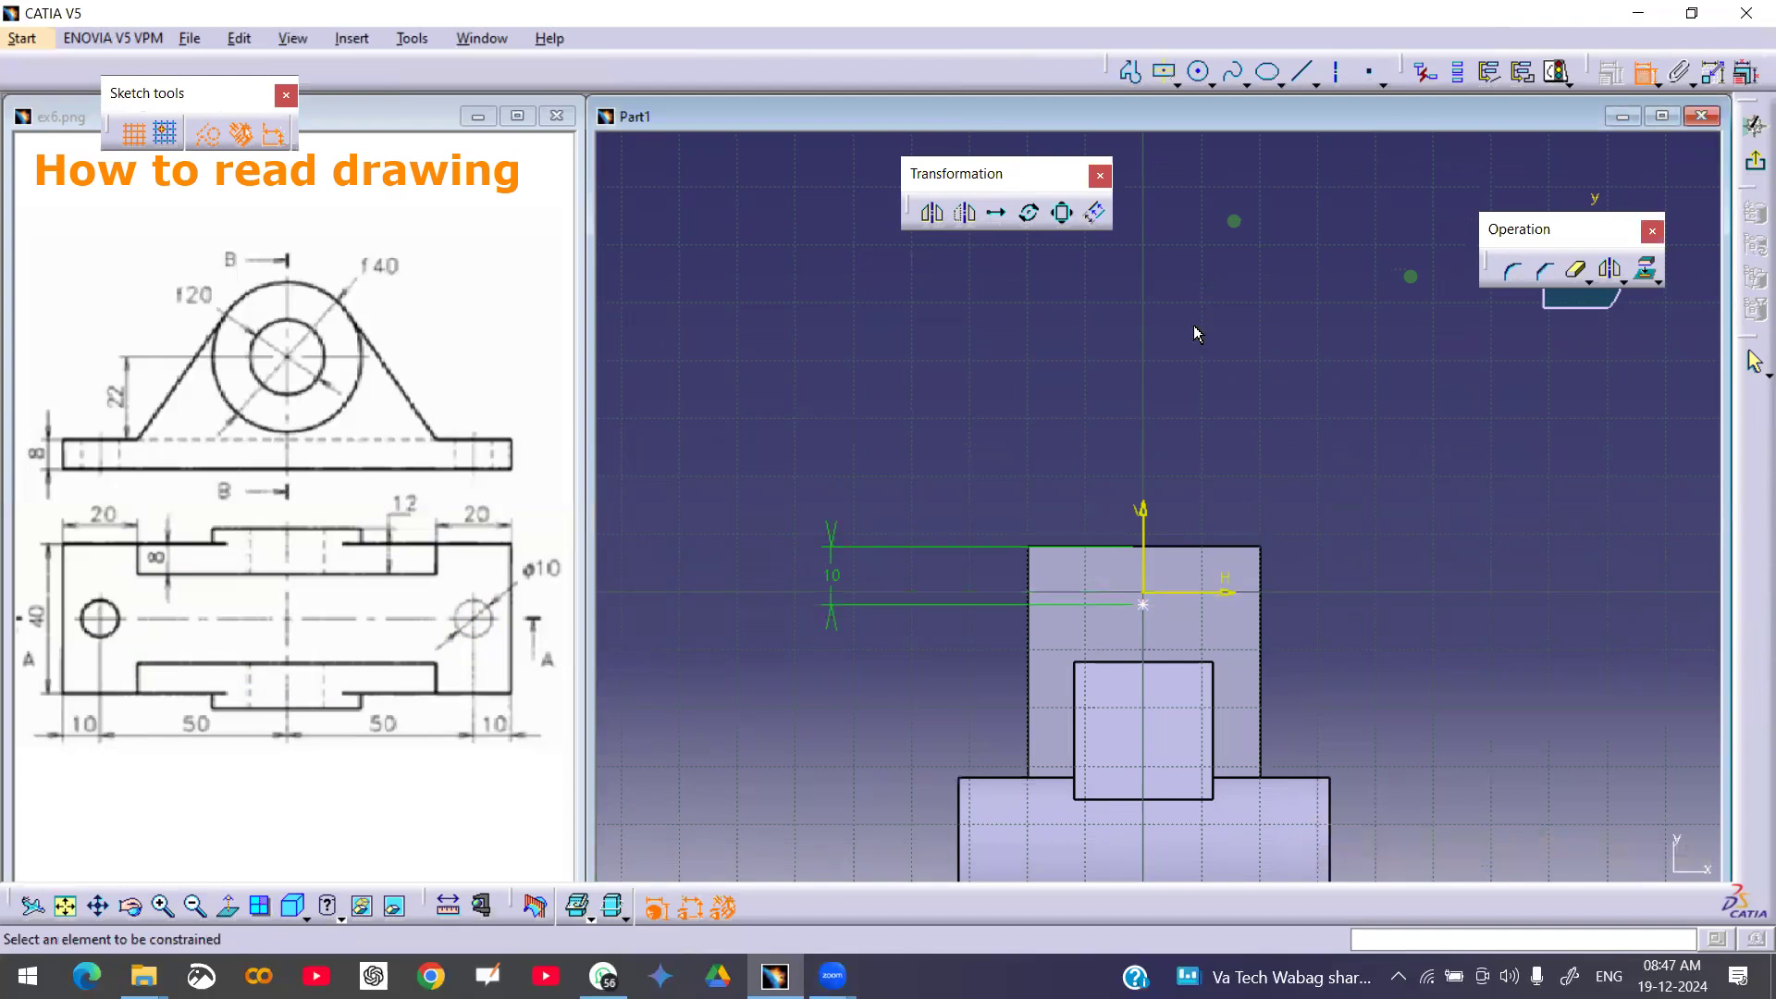
- Constrain the hole's center point 20 mm from the base plate's long side edge
click(1029, 663)
click(1144, 607)
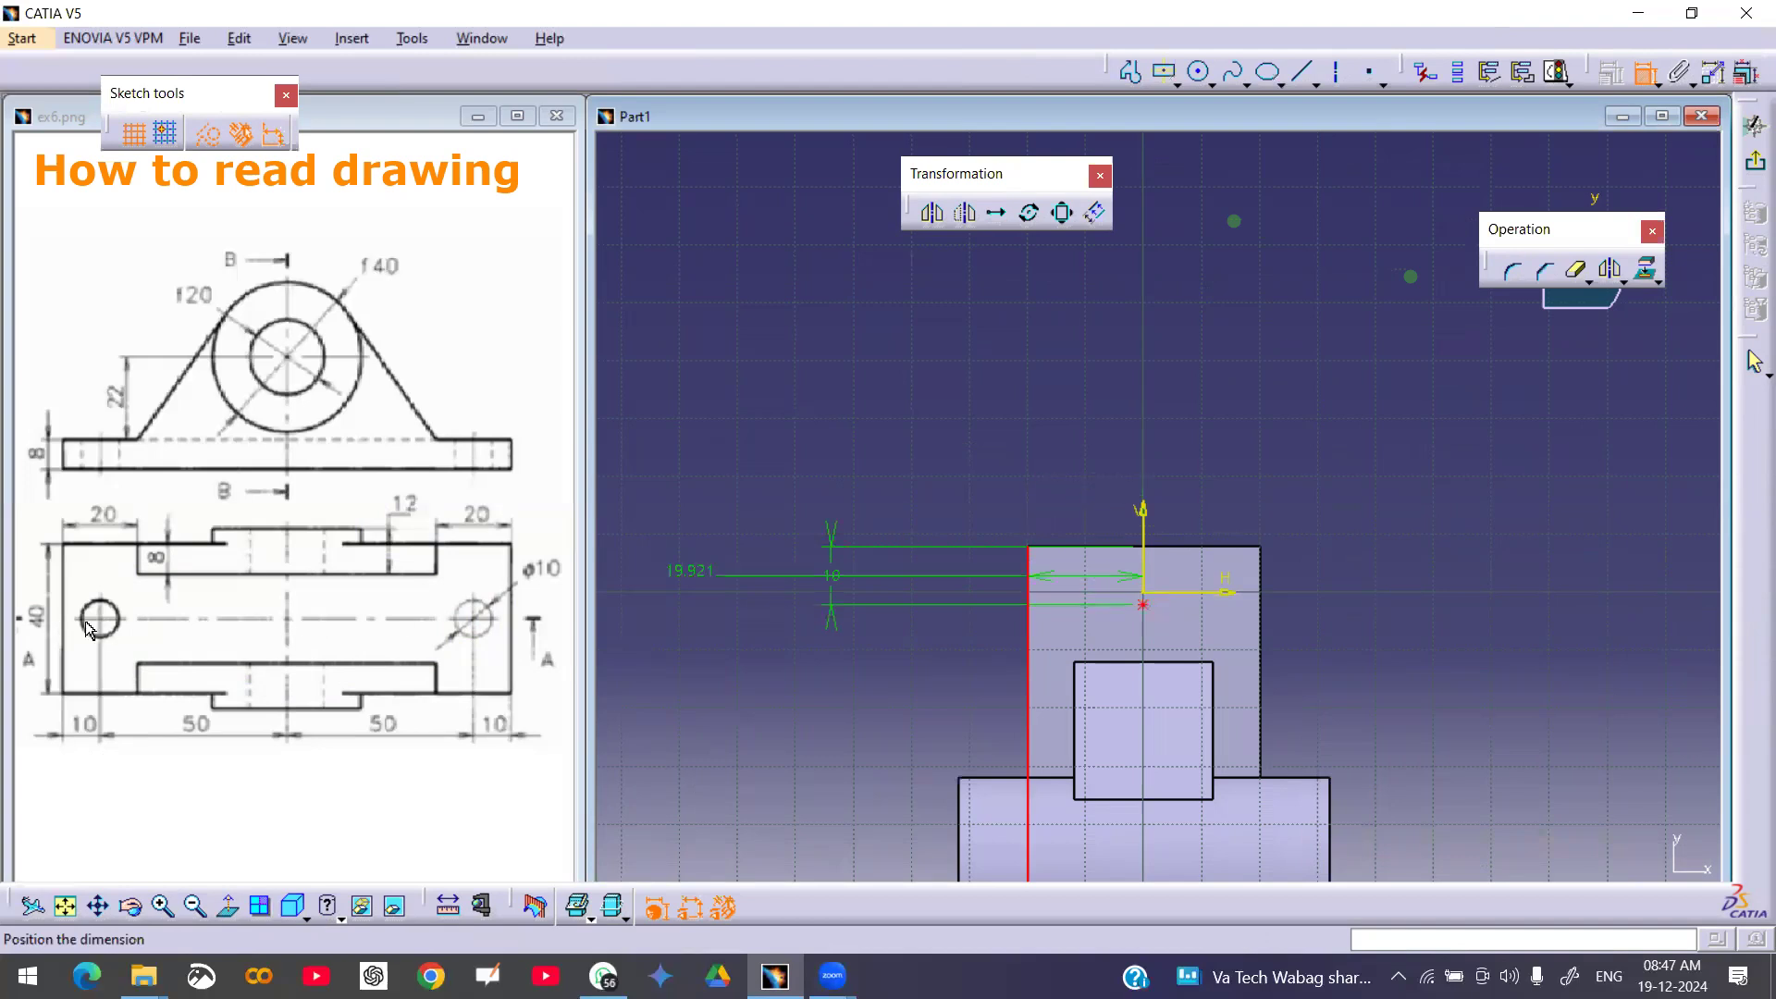
click(1062, 436)
double_click(1073, 424)
text(20mm)
key(Return)
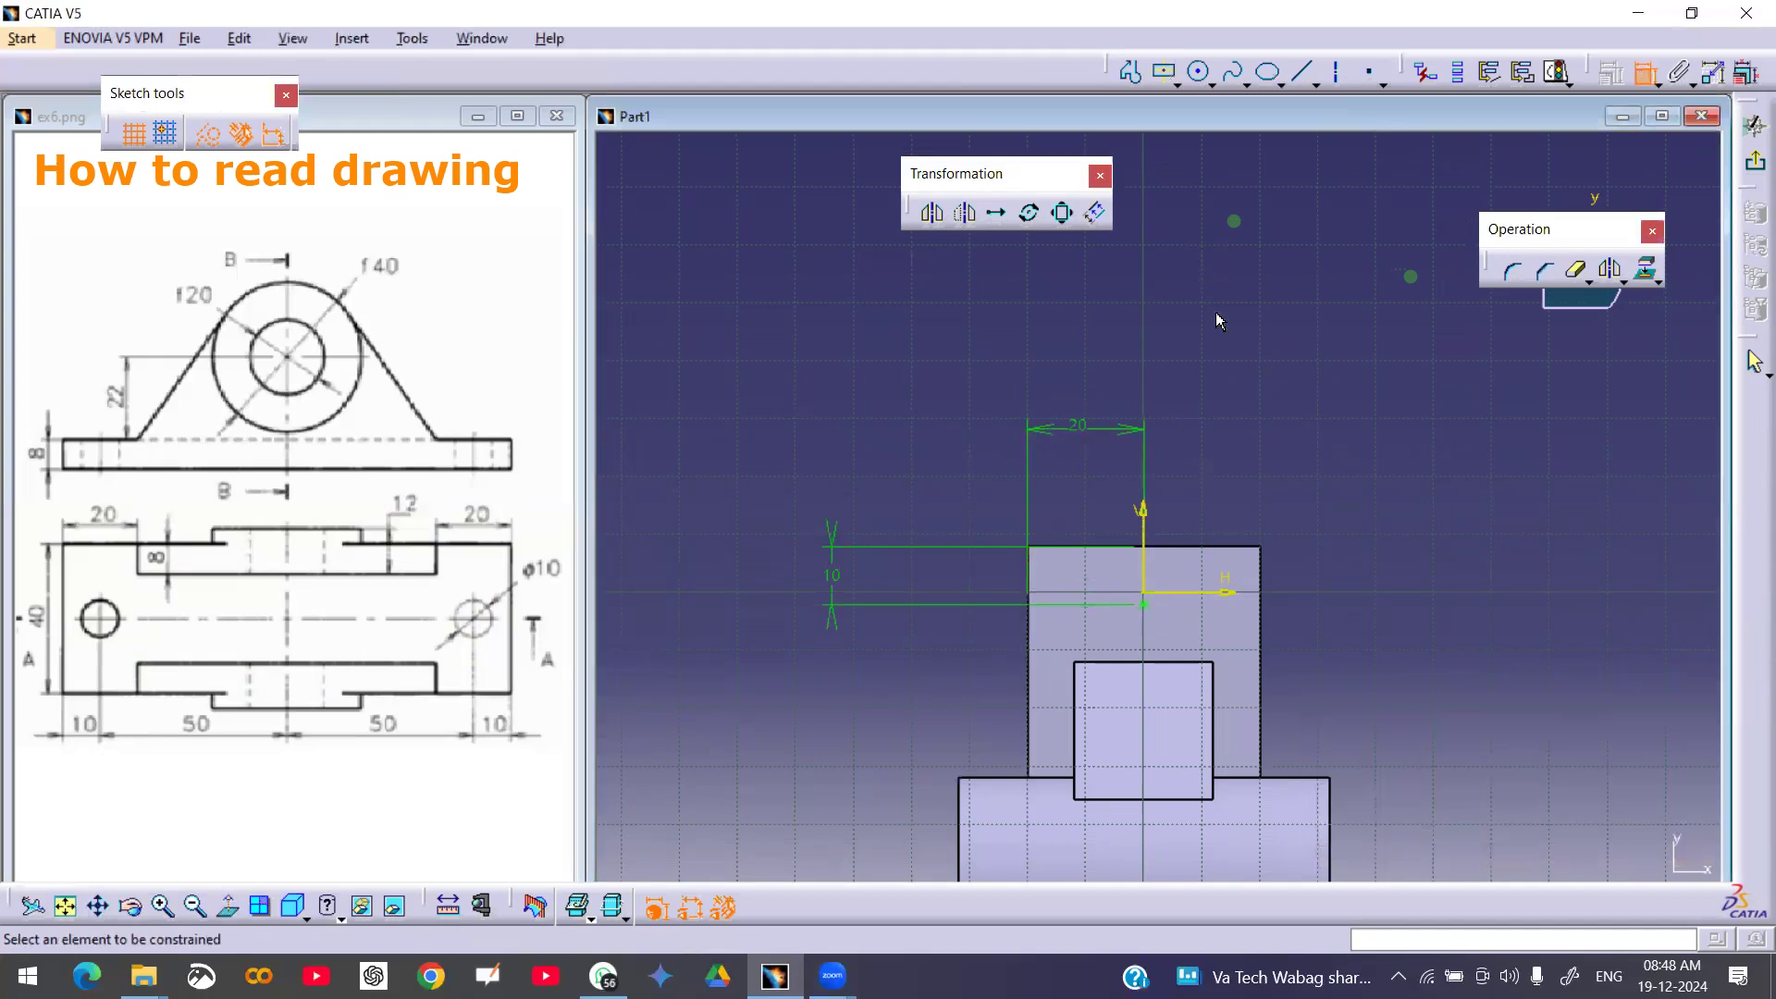
- Check the positioning sketch's solving status and finish creating the hole in the base plate
click(1557, 71)
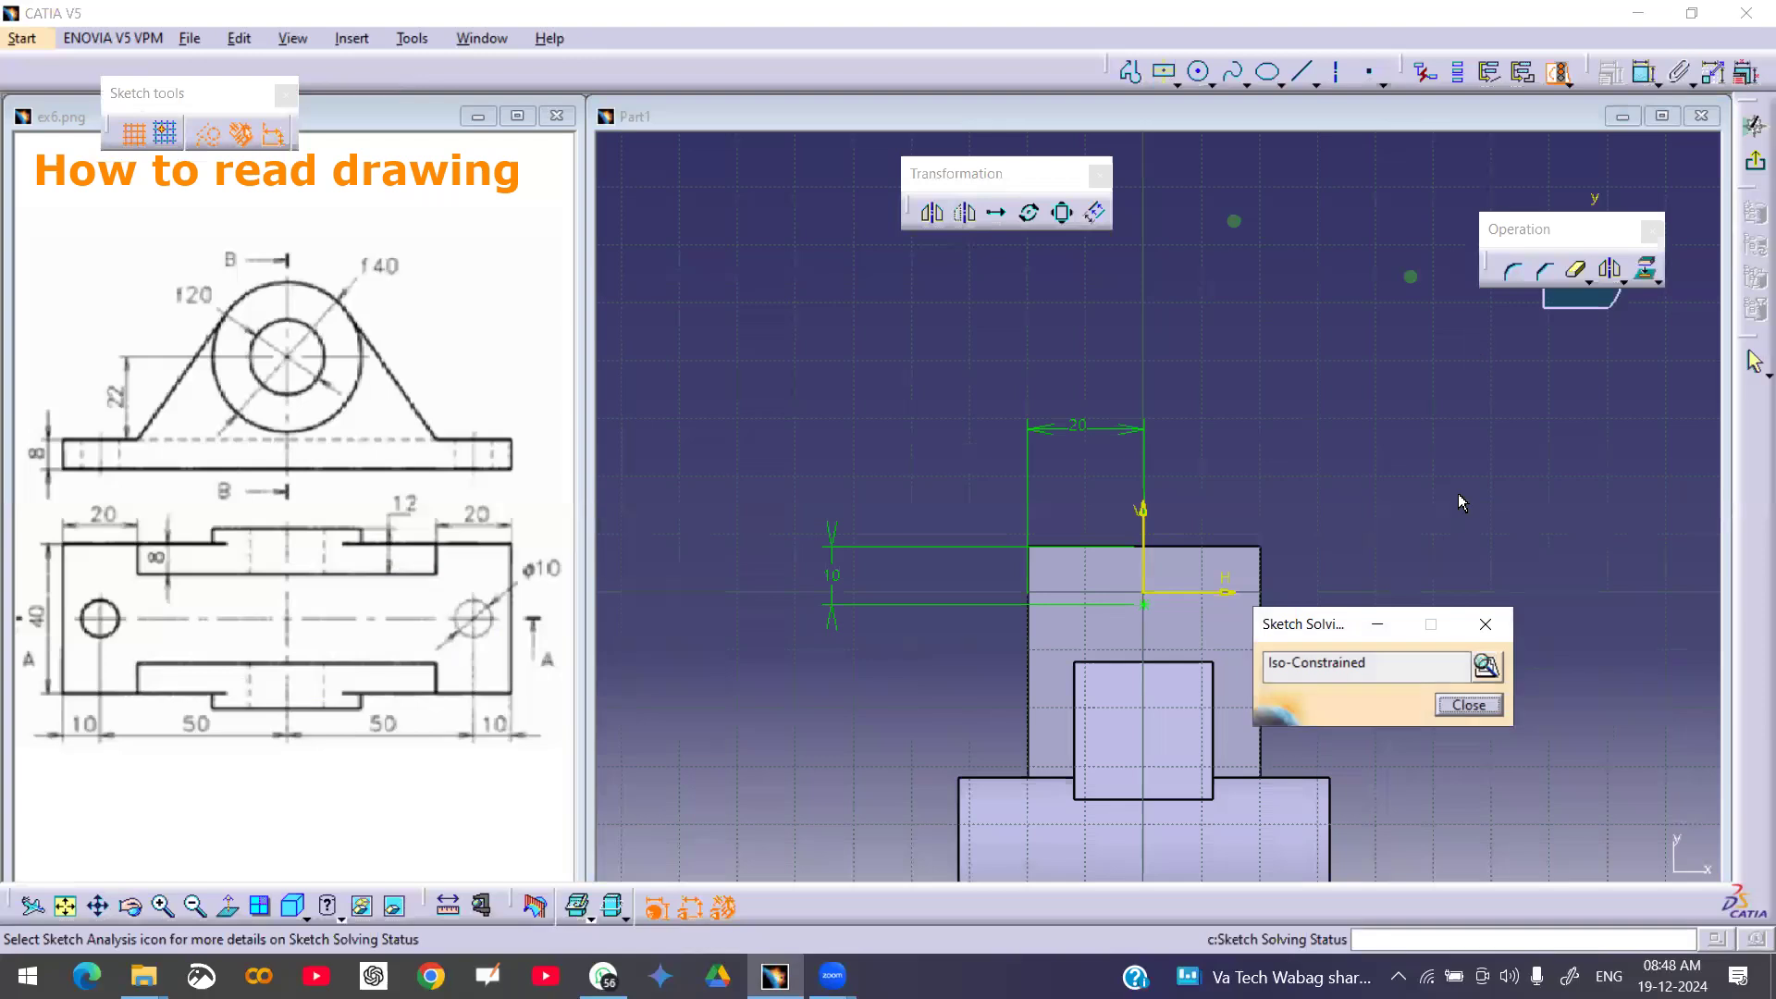
click(1471, 705)
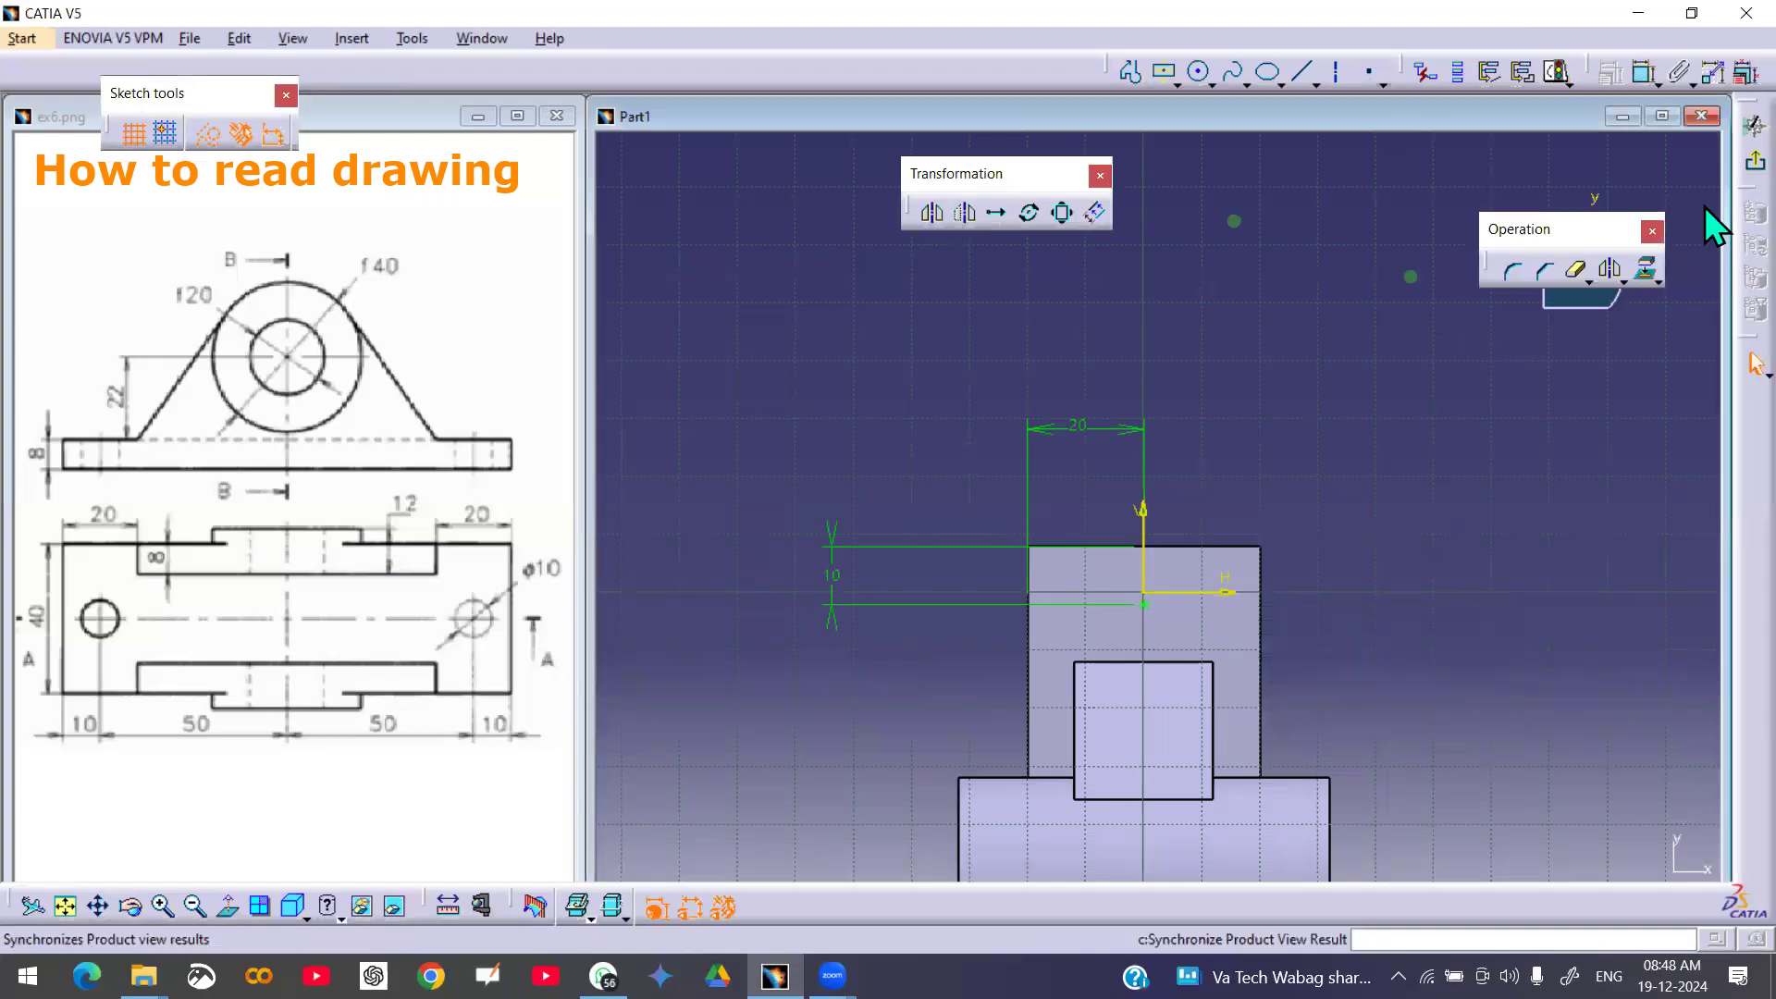
click(1755, 161)
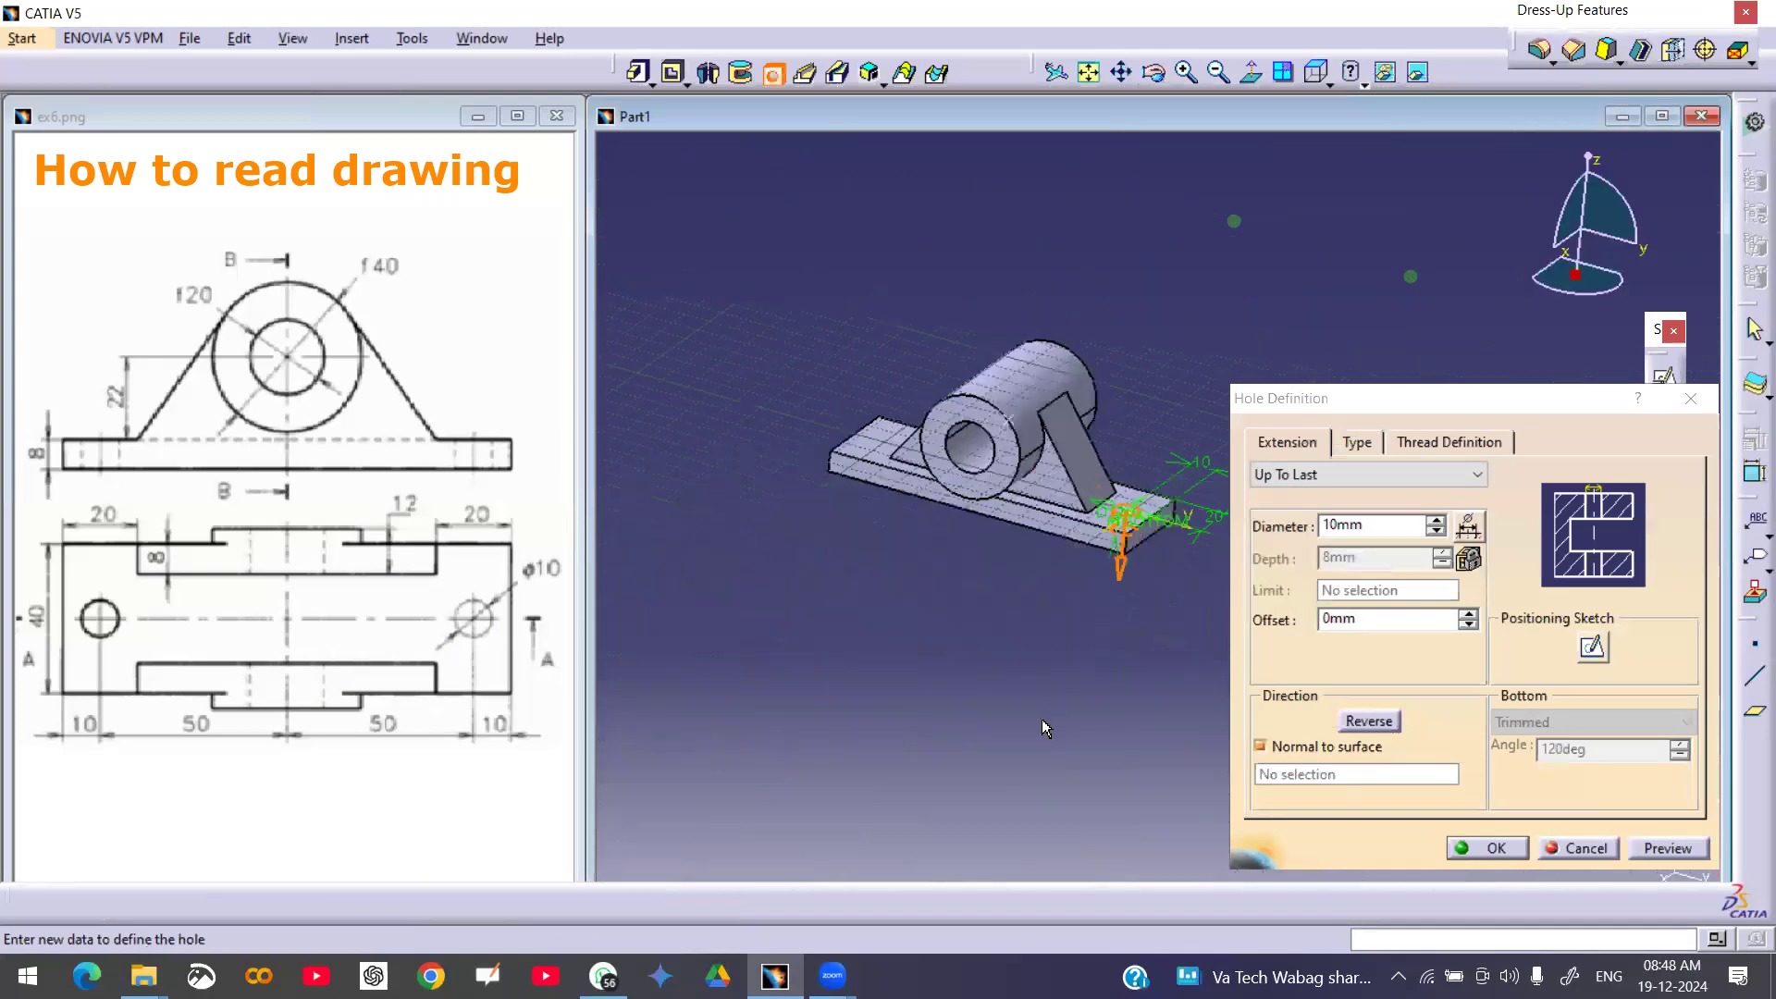
click(1496, 848)
middle_drag(972, 705, 1393, 643)
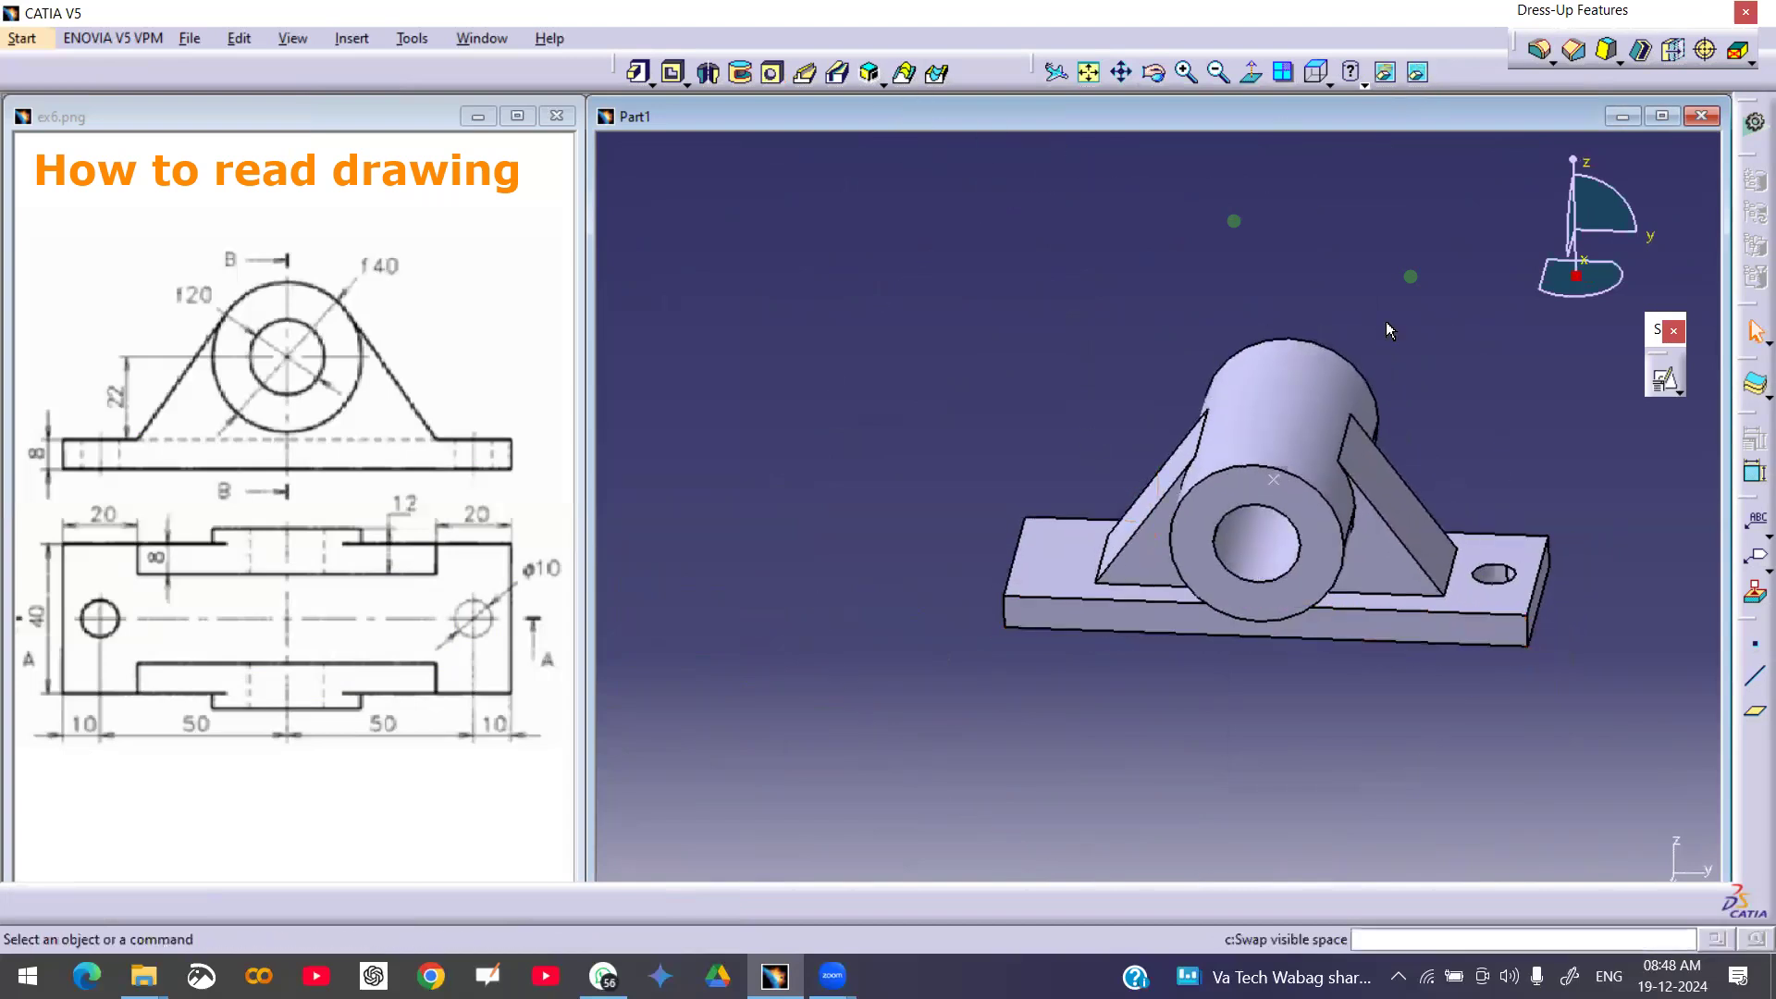
- Start a Mirror of the 10 mm hole in the base plate and display the specification tree
click(351, 38)
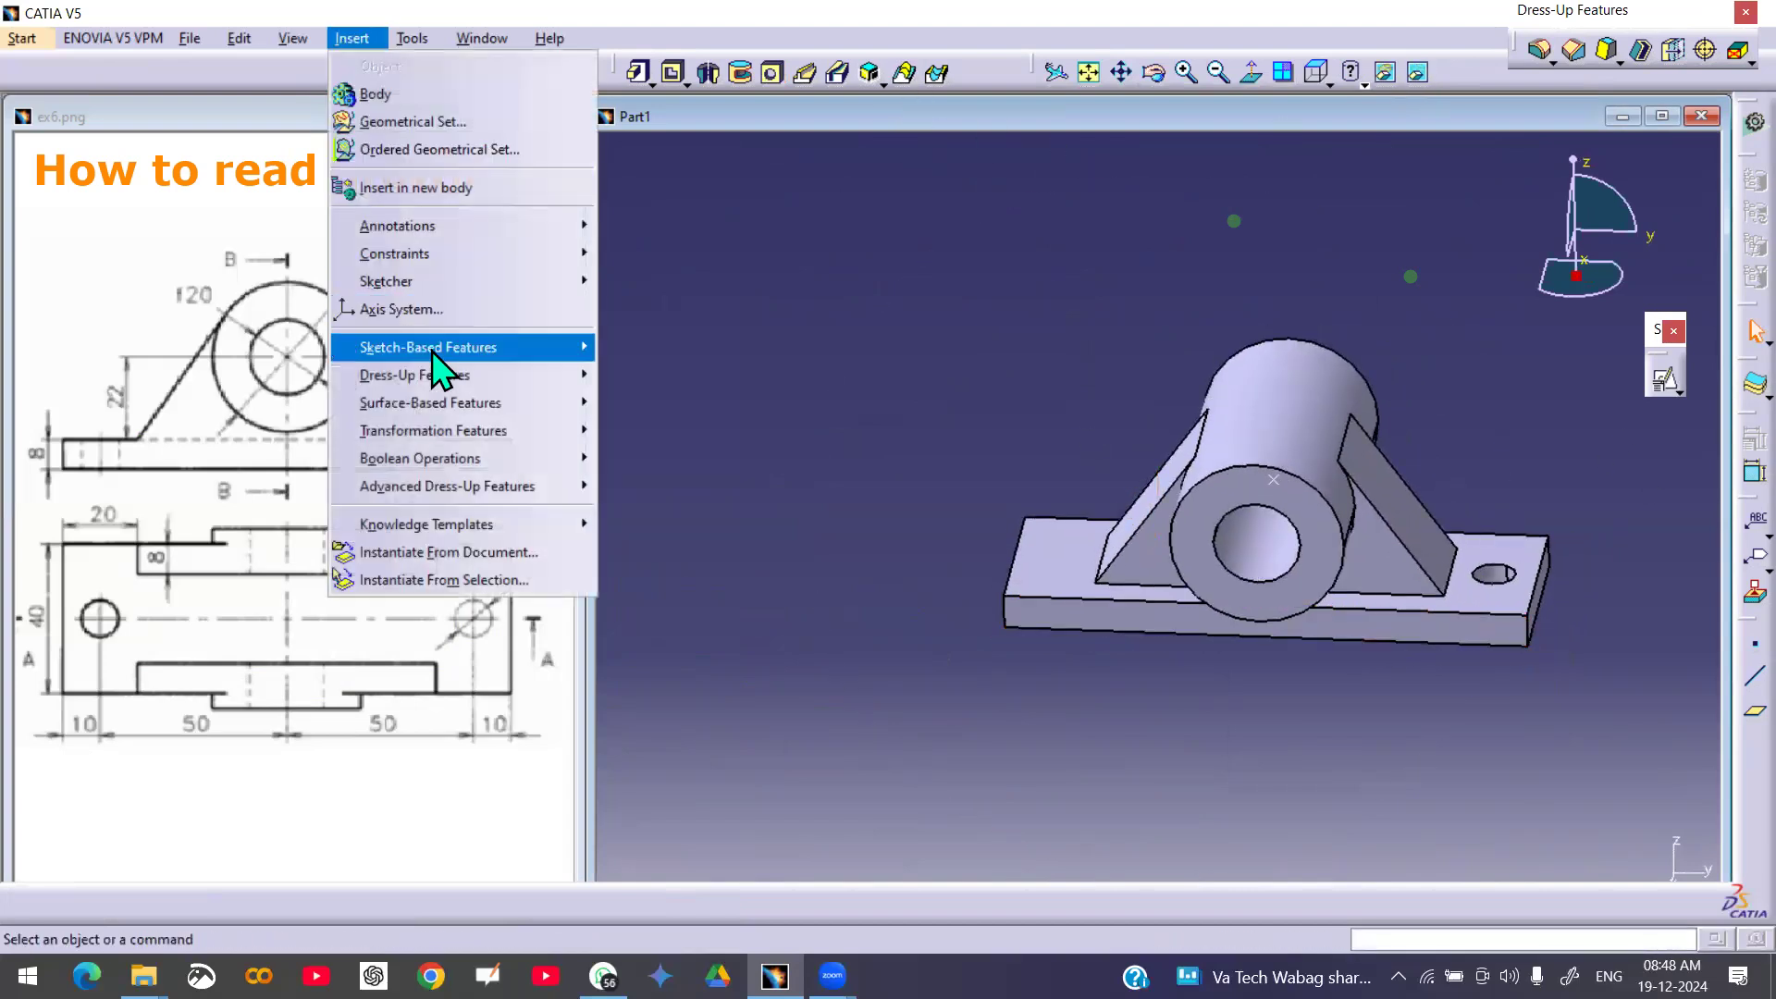
mouse_move(552, 439)
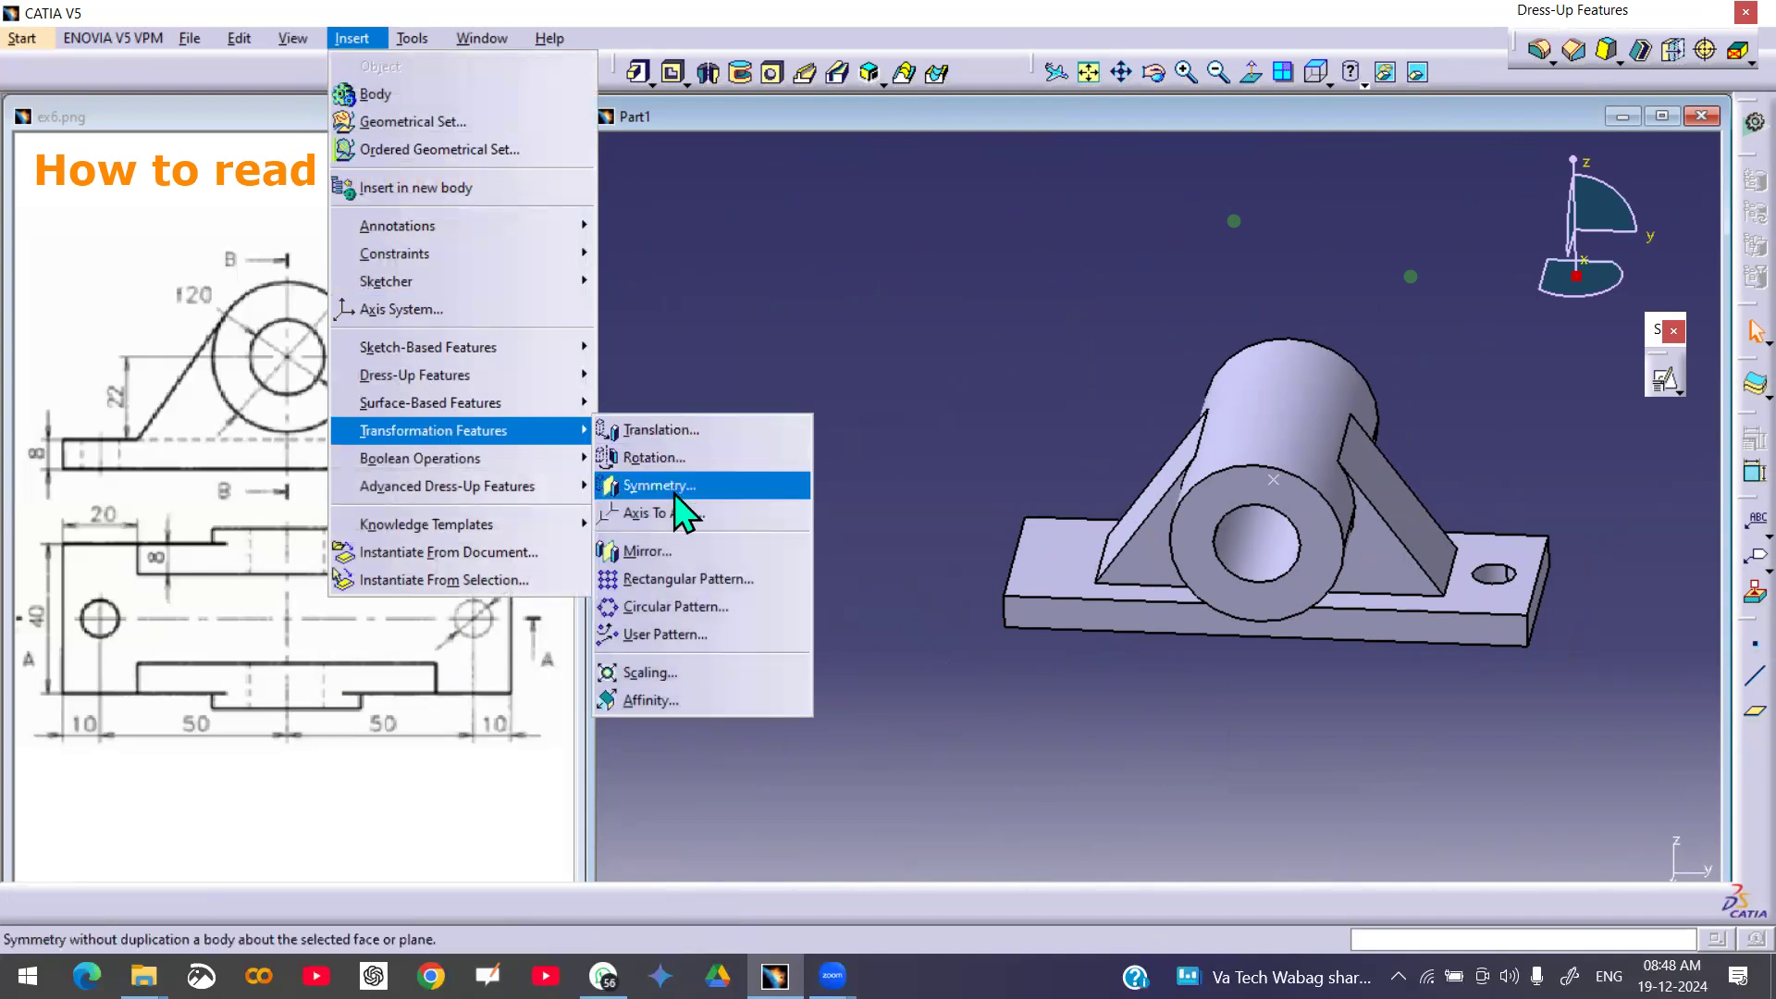
click(672, 553)
click(1506, 587)
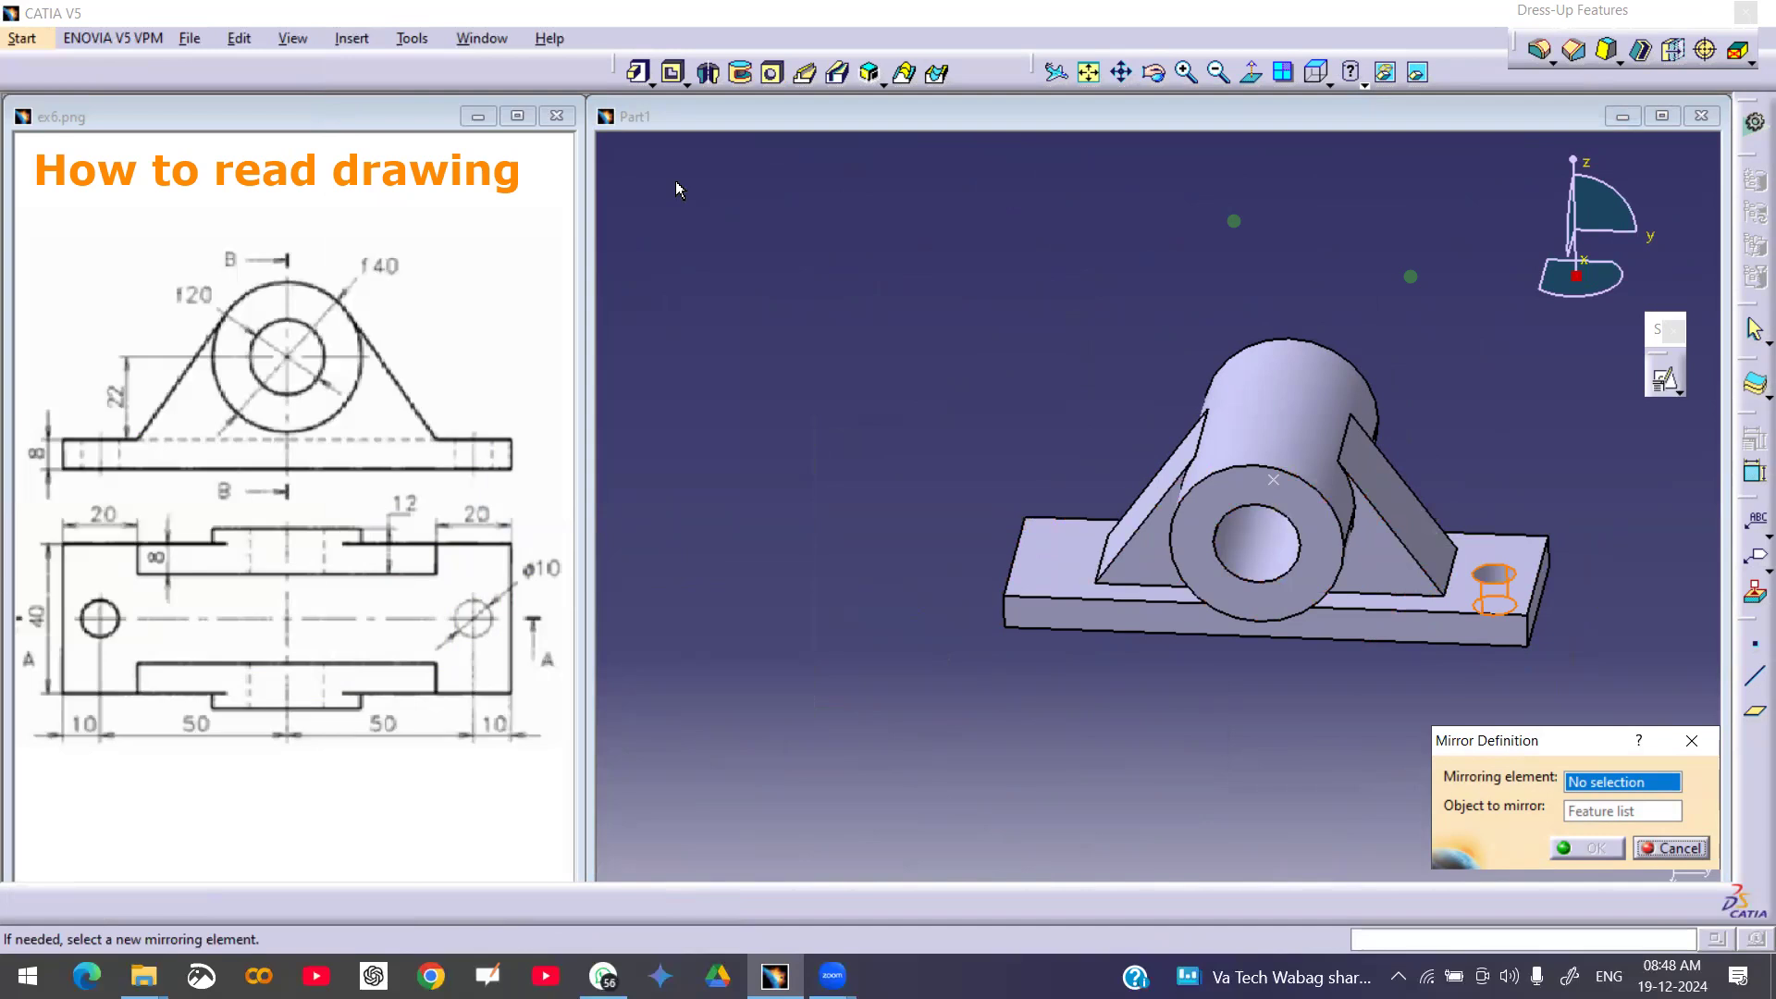
key(F3)
scroll(784, 199, up, 5)
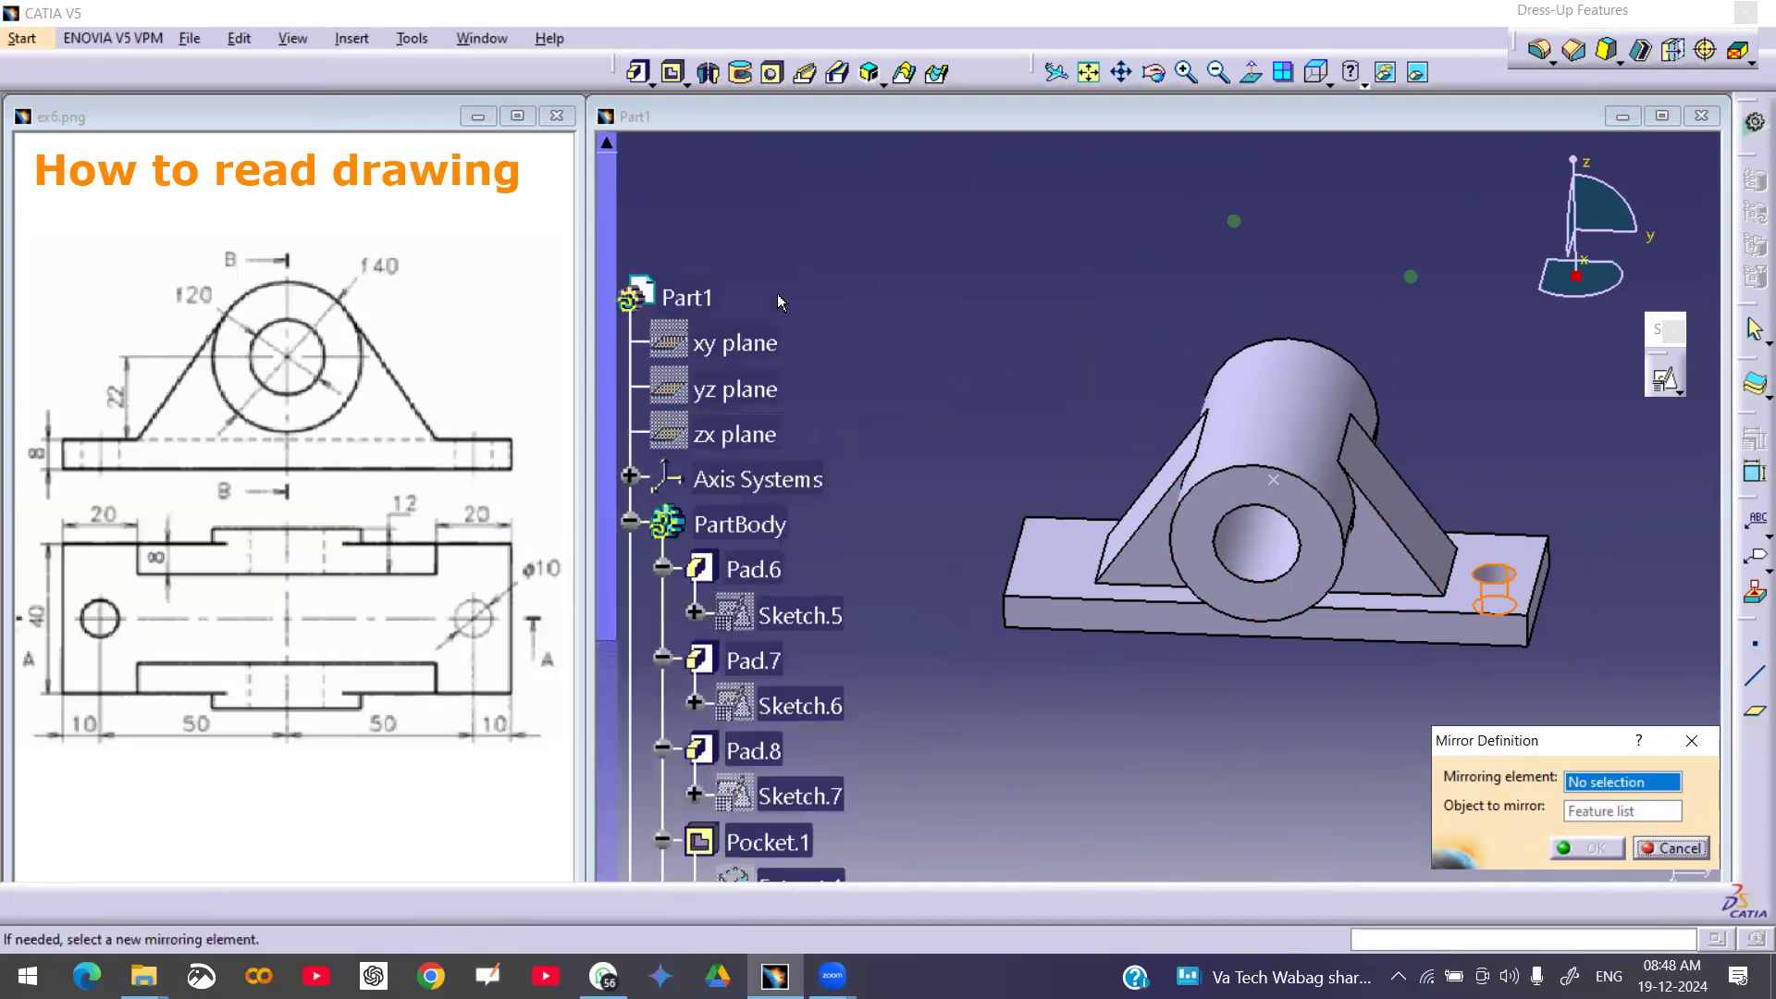
- Show the xy, yz and zx planes and mirror the 10 mm hole about the zx plane
right_click(751, 344)
click(802, 413)
right_click(732, 379)
click(804, 450)
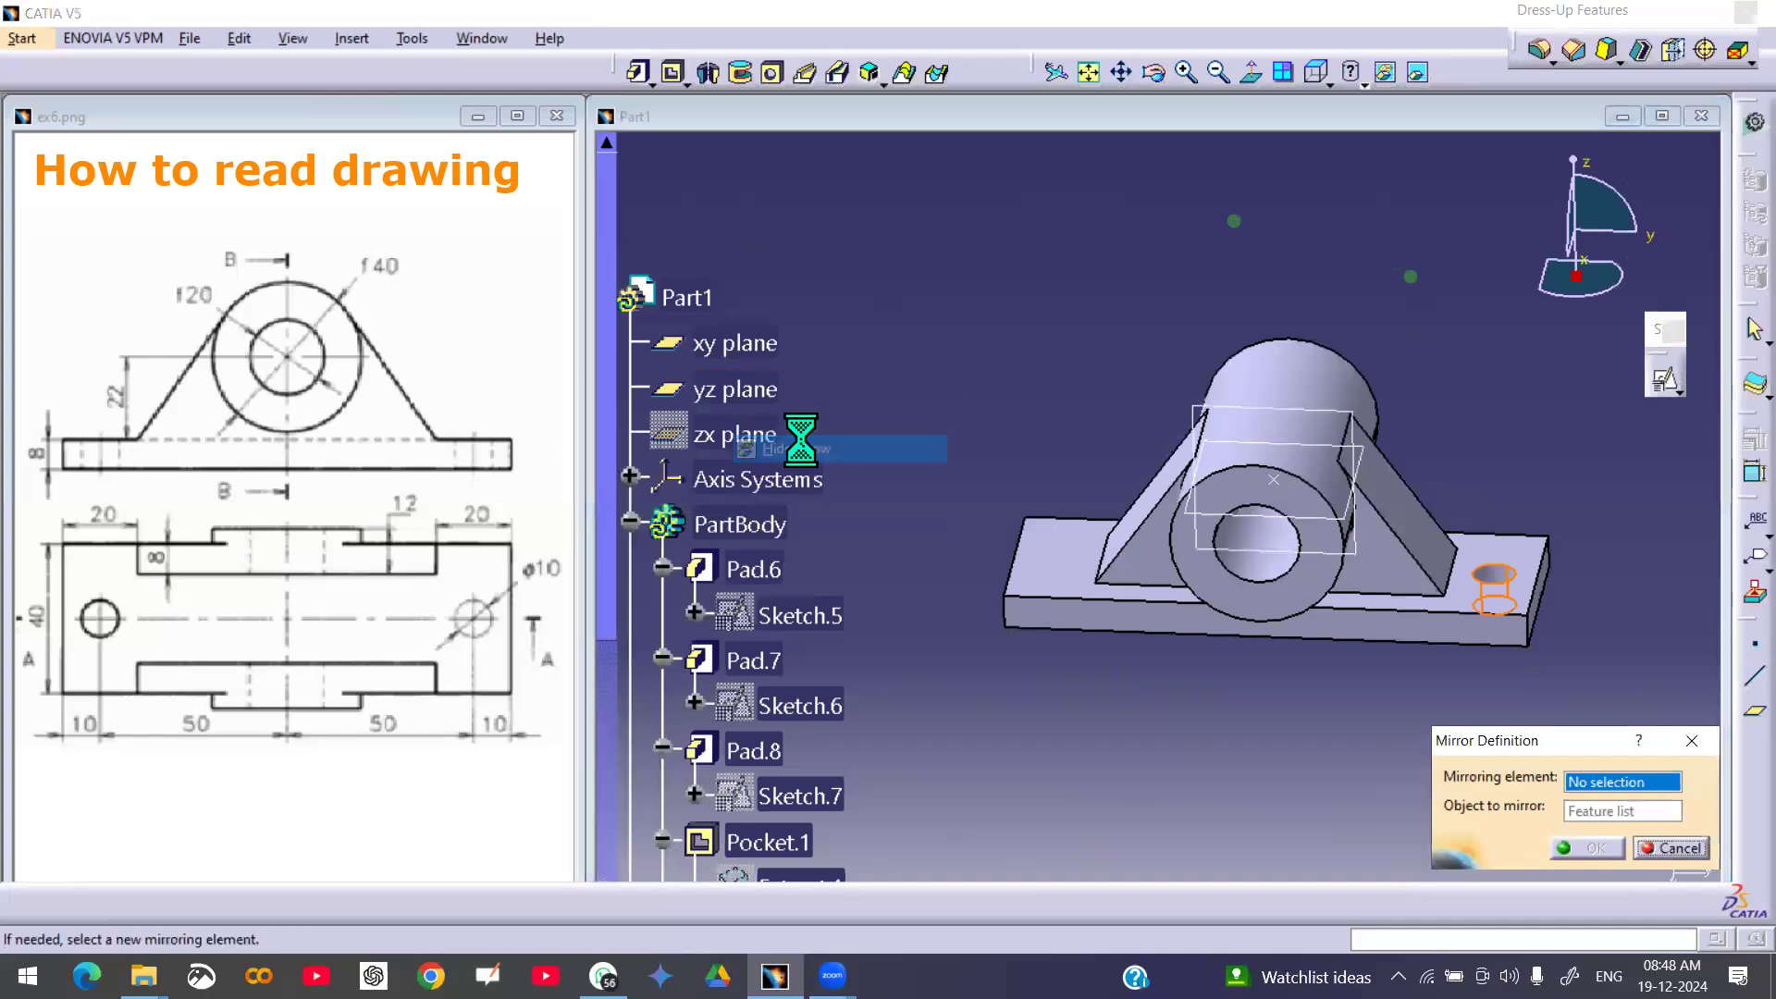
right_click(764, 437)
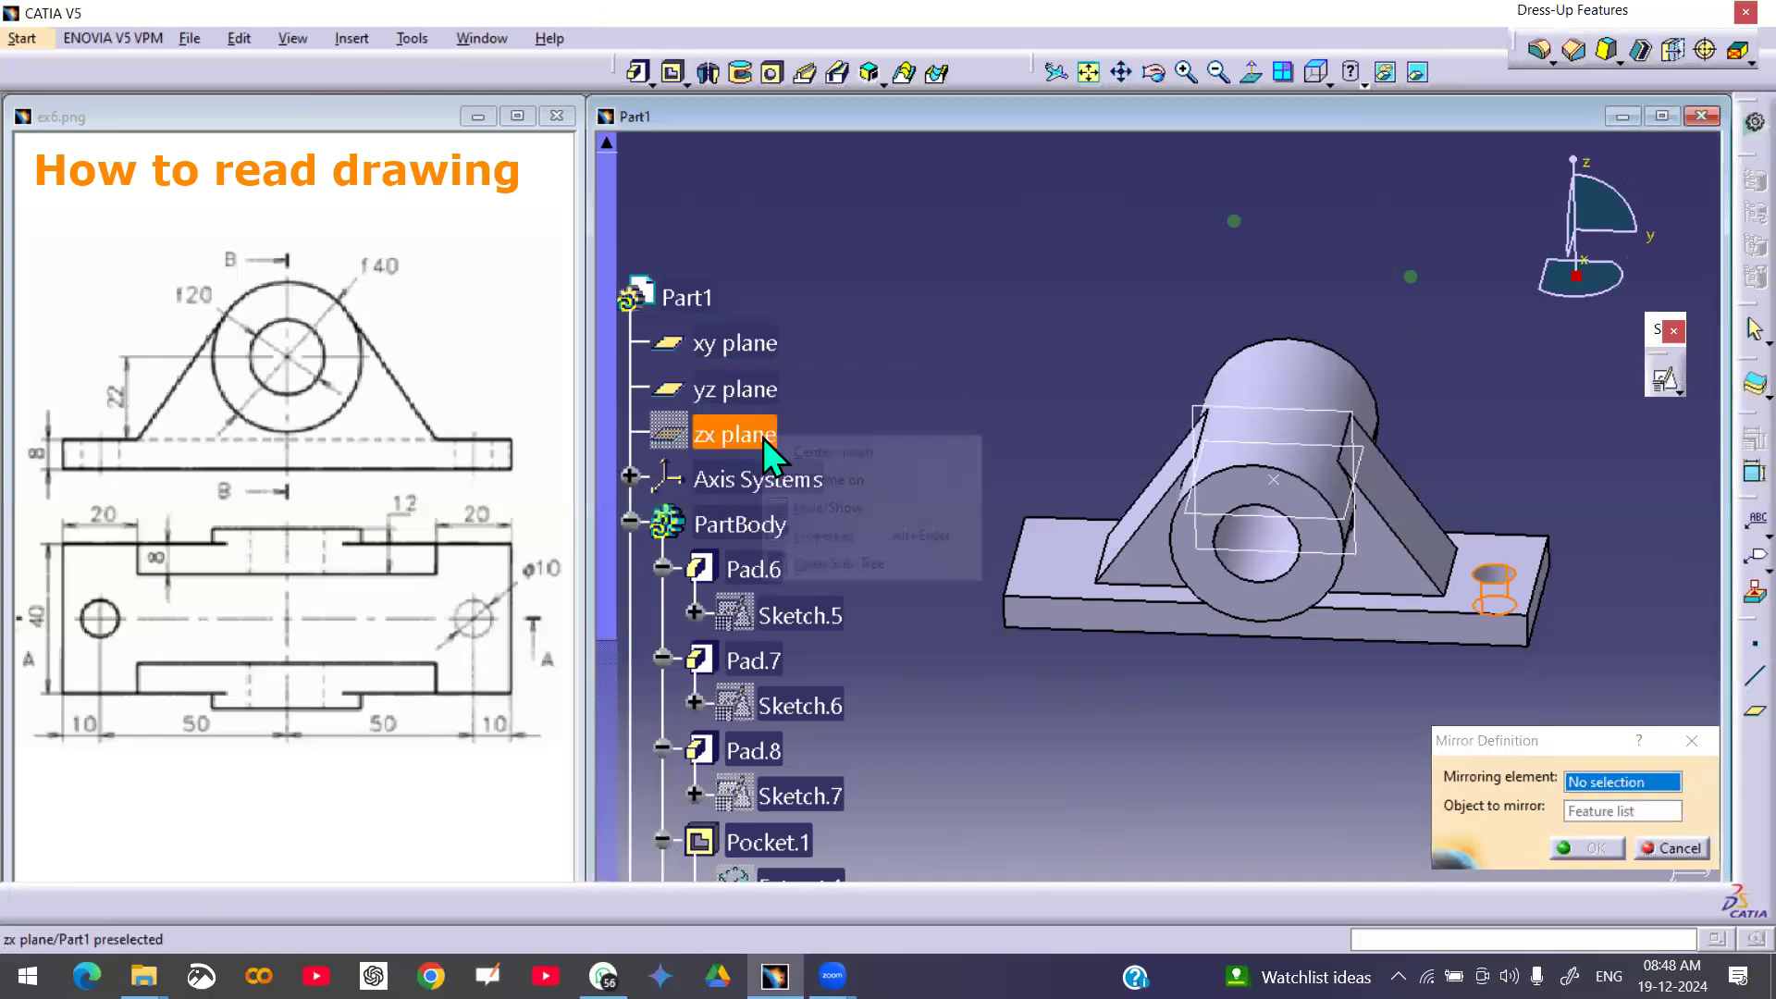
click(860, 507)
click(735, 434)
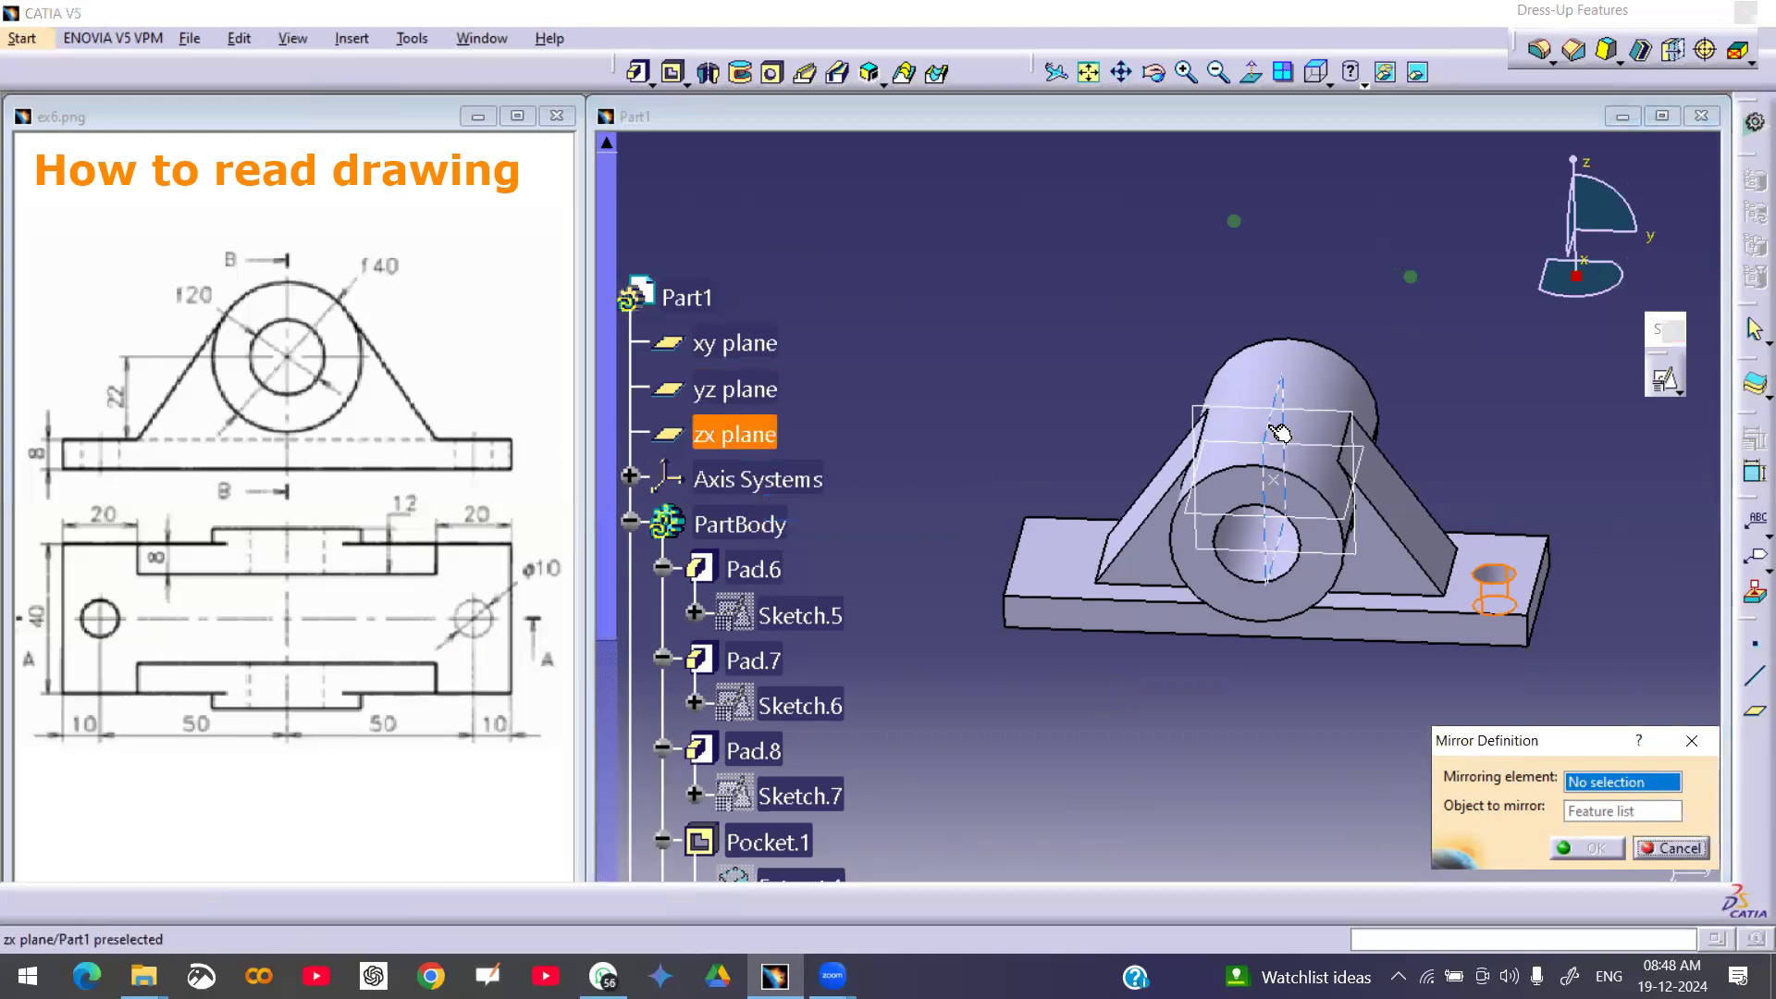
click(1587, 848)
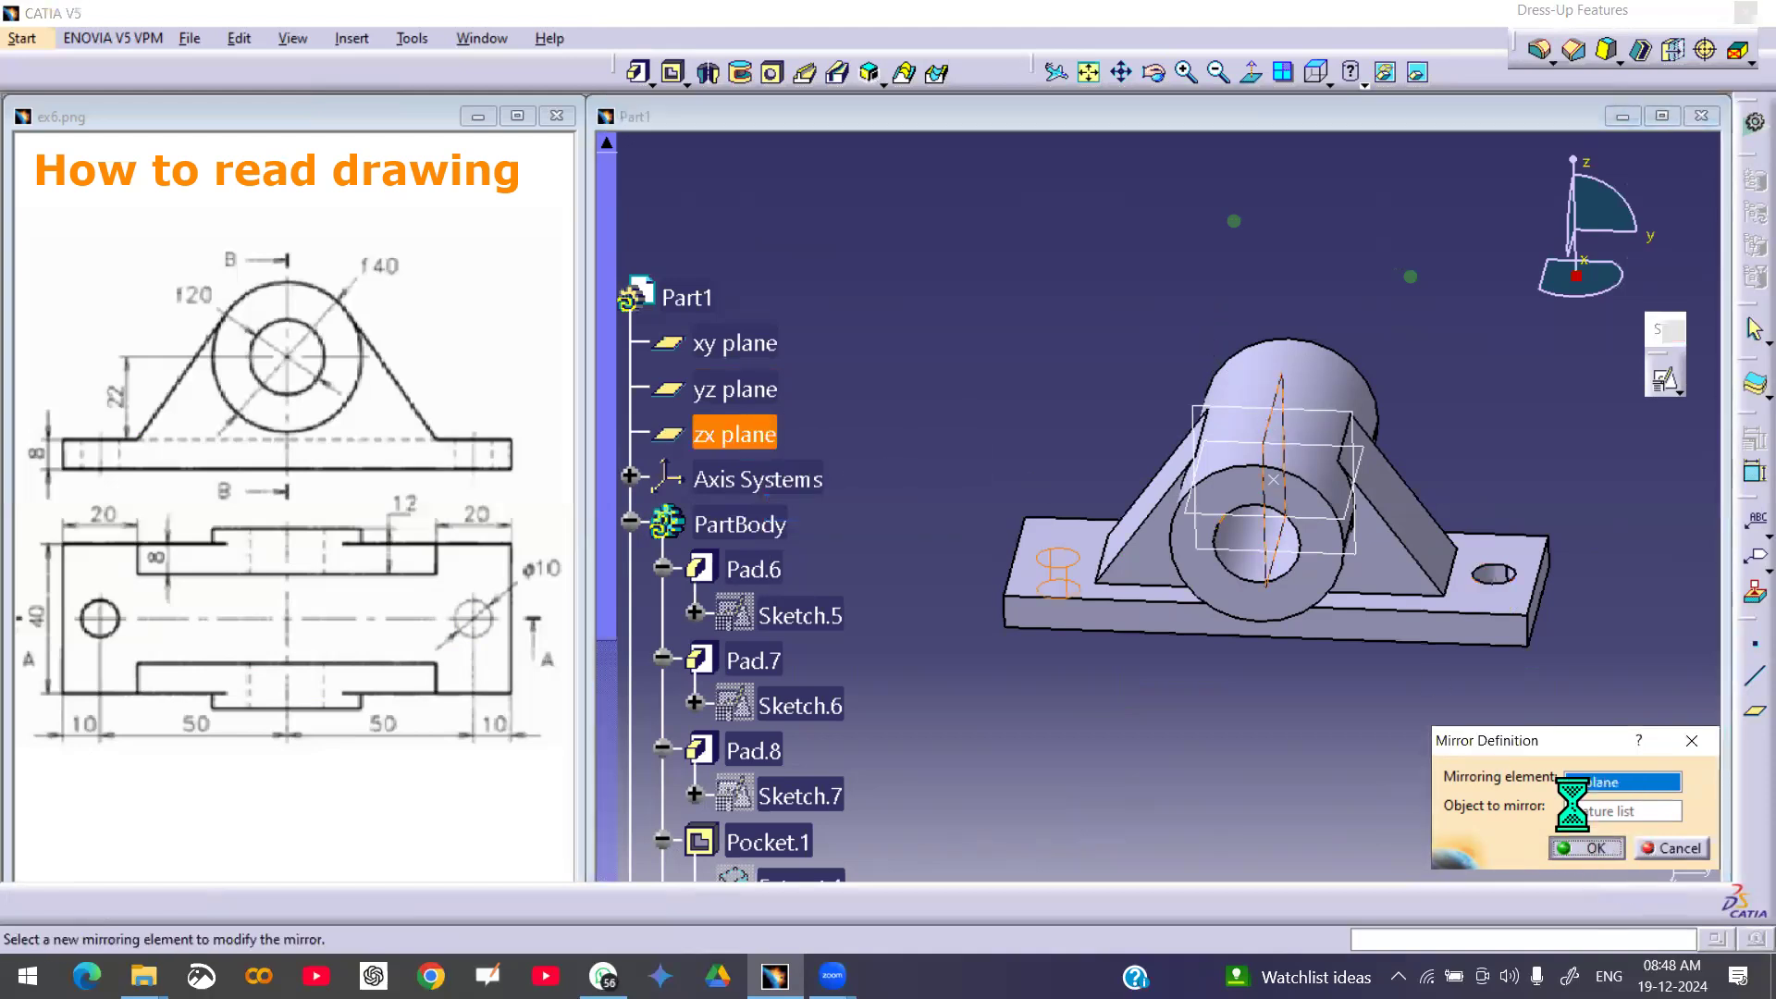
- Hide the xy, yz and zx planes together and inspect the bracket from the front and below
middle_drag(1161, 594, 1183, 653)
click(734, 348)
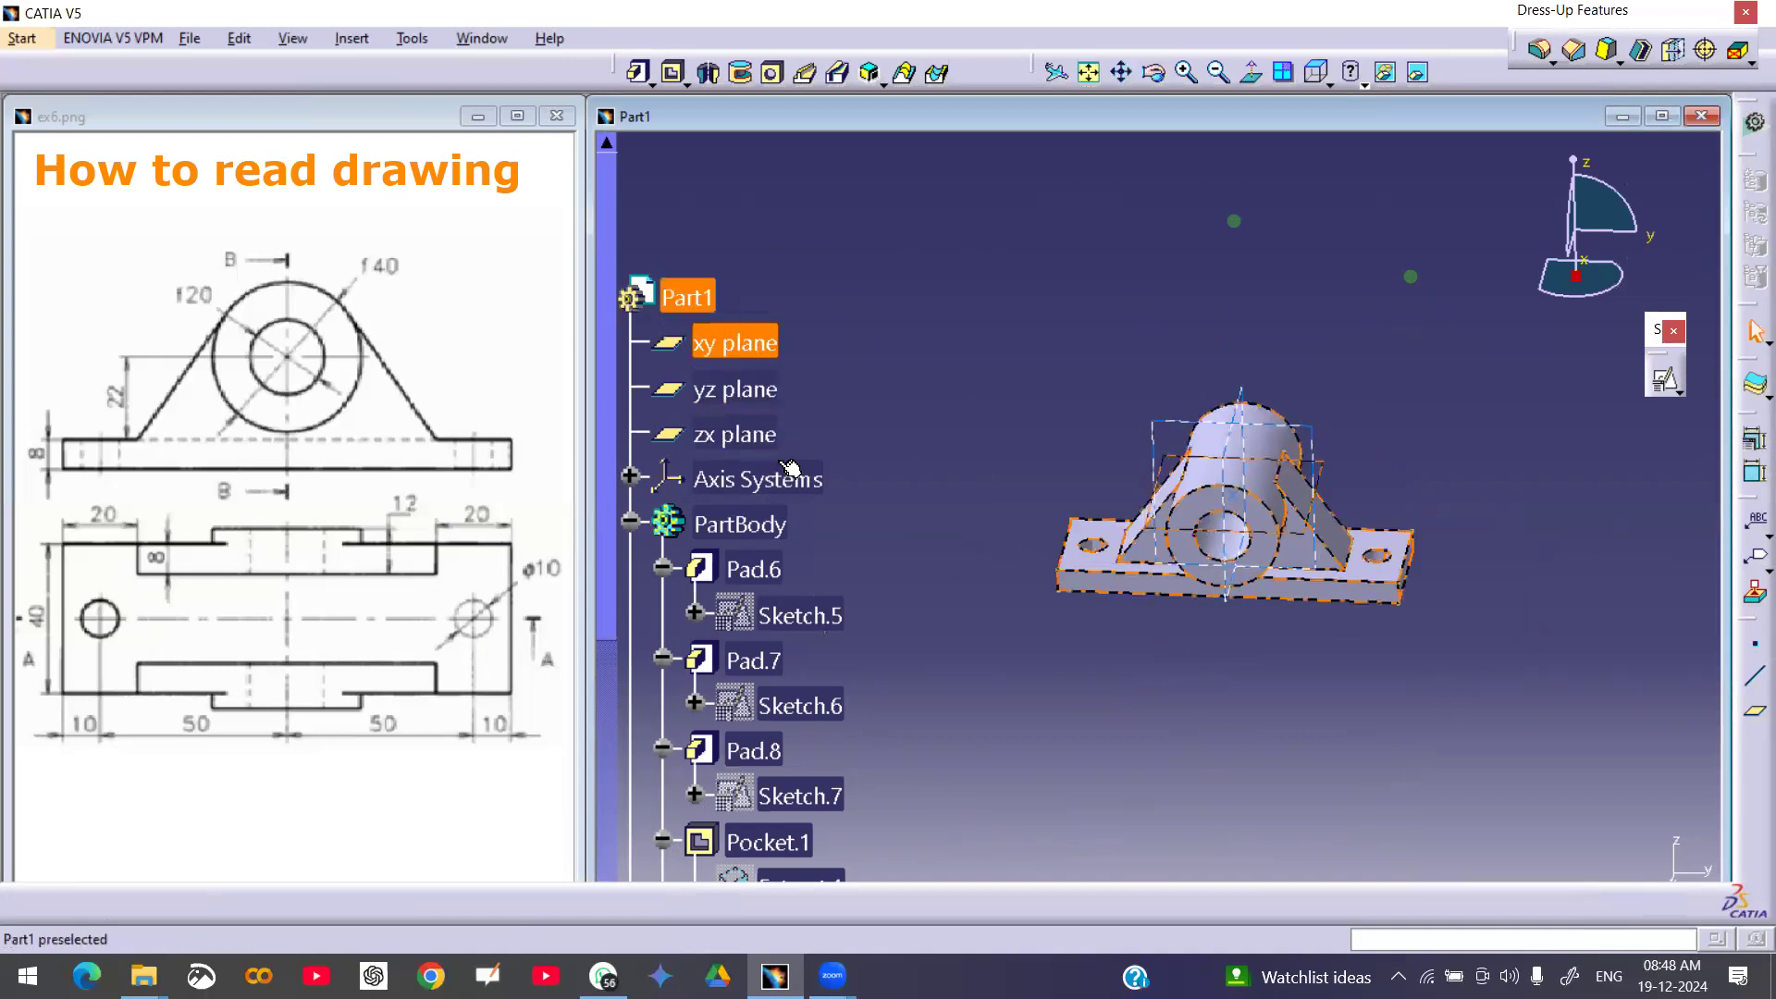
shift+click(751, 435)
right_click(745, 431)
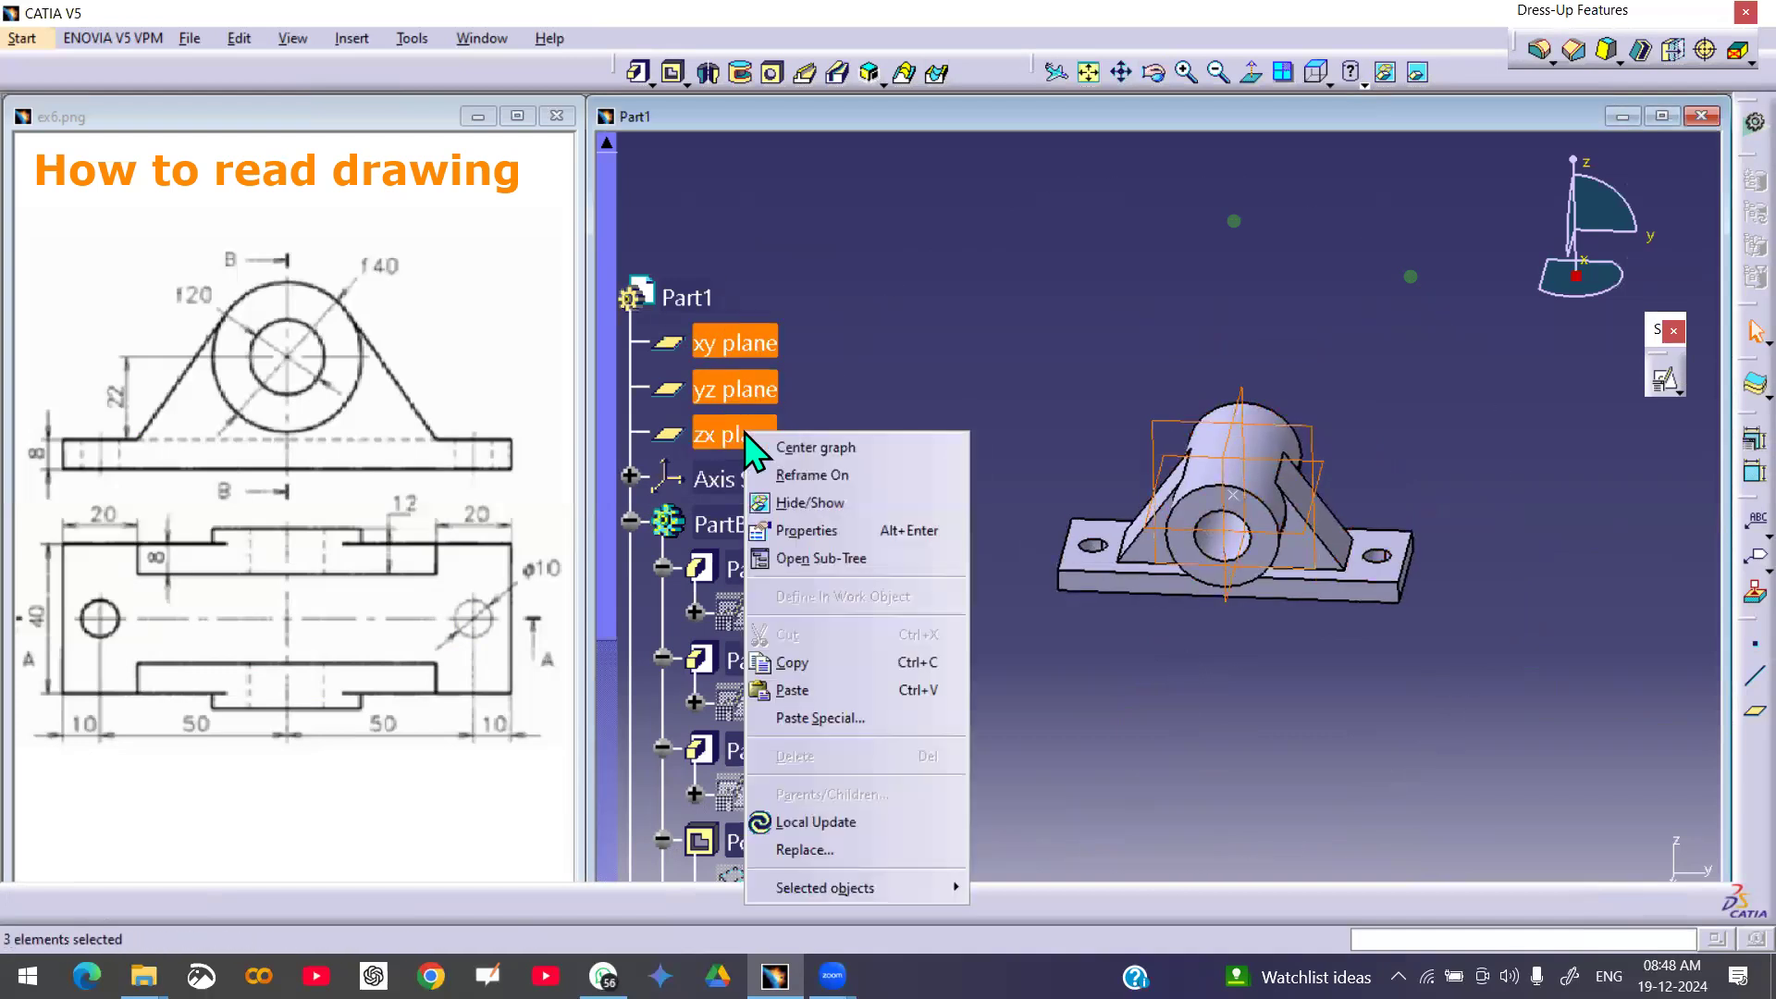
click(809, 503)
middle_drag(1124, 505, 1163, 342)
middle_drag(1300, 484, 1238, 374)
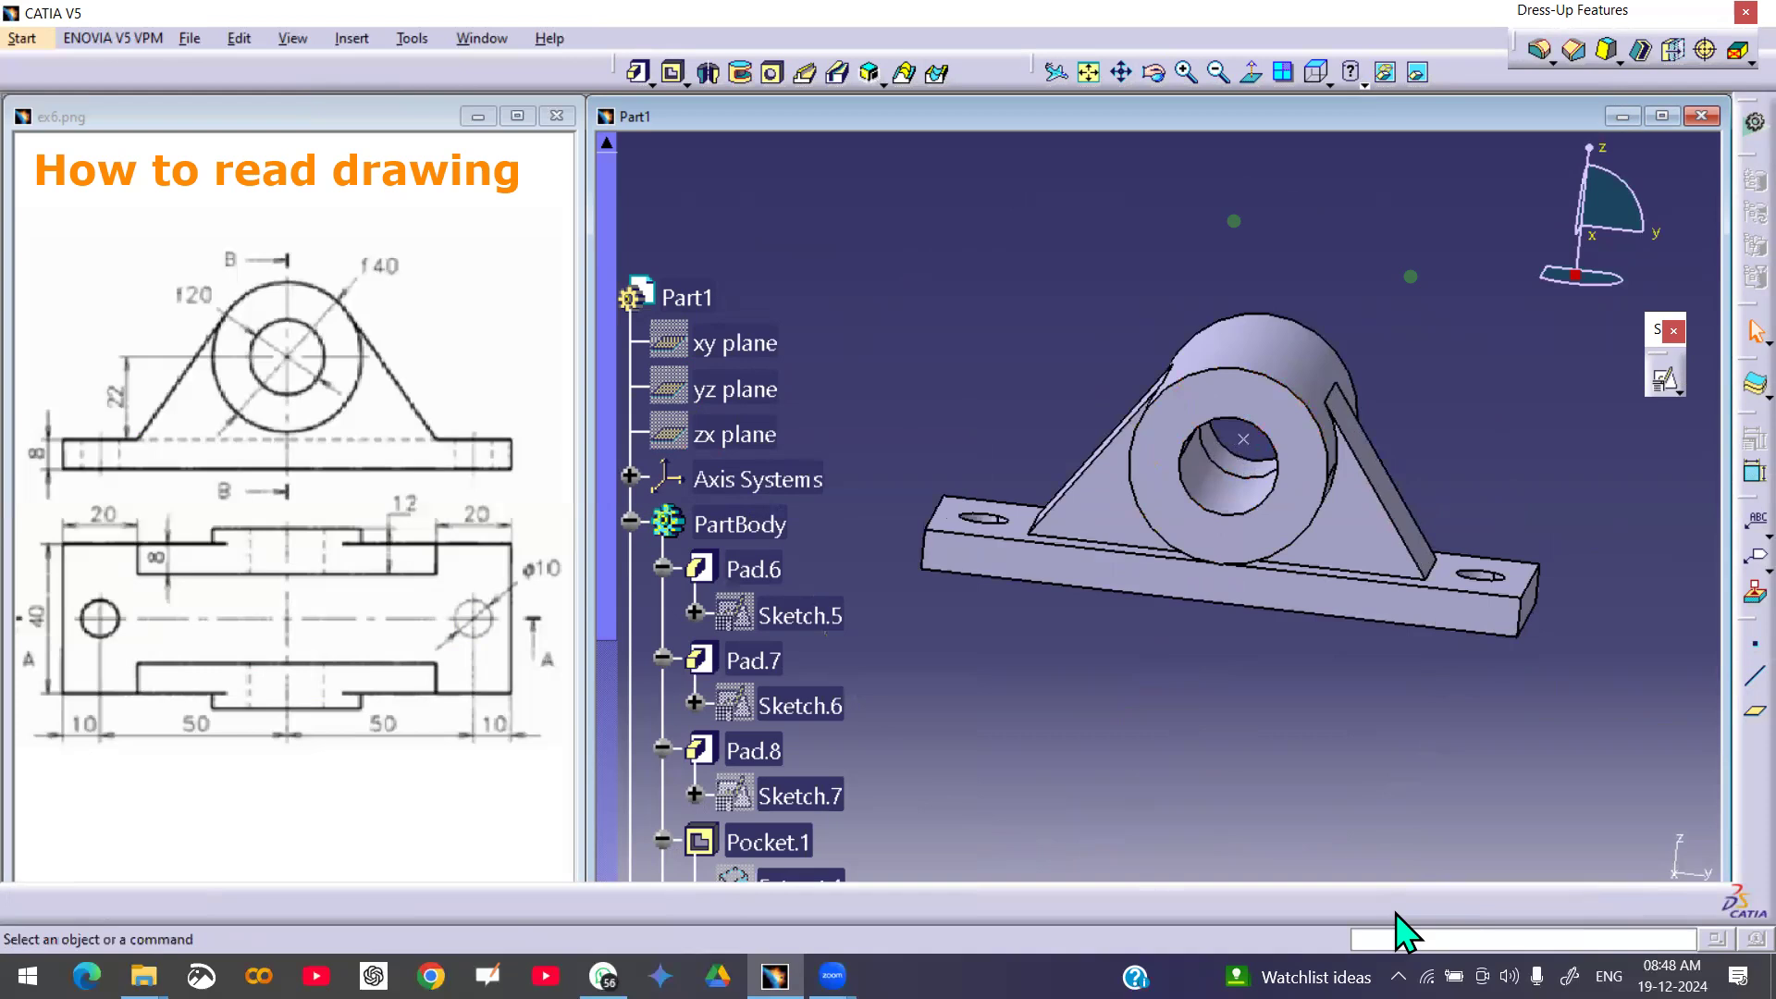